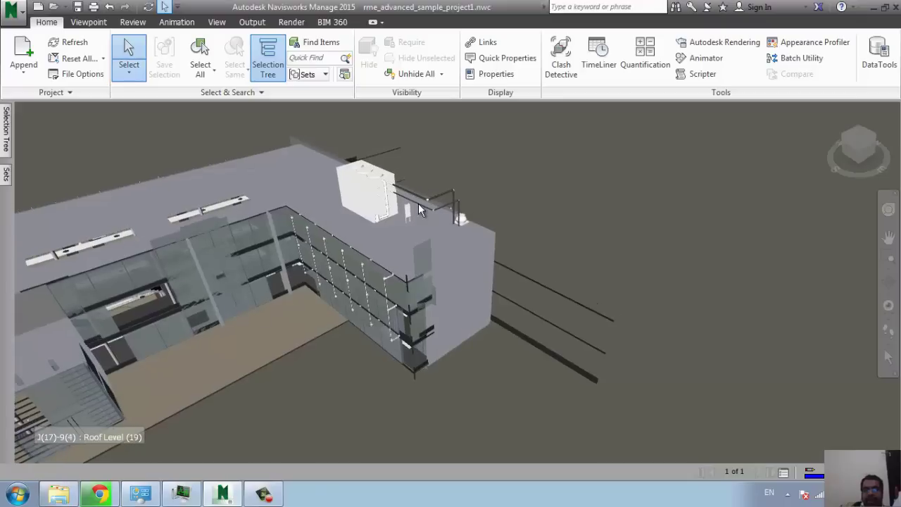
# Open Autodesk Rendering and apply the 1.5in Square - Medium Blue ceramic material to the building's main roof.
pyautogui.moveTo(443, 222); pyautogui.dragTo(431, 234, button='middle')
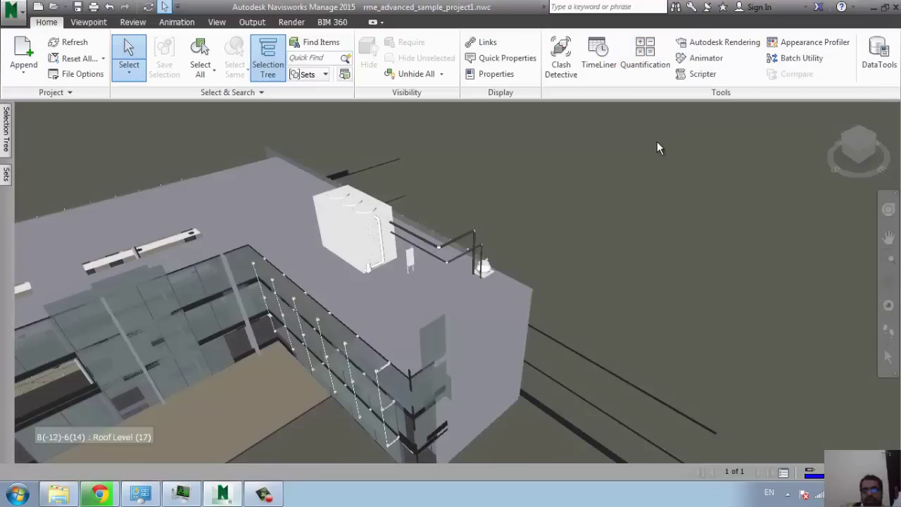
pyautogui.moveTo(403, 234); pyautogui.dragTo(413, 266, button='middle')
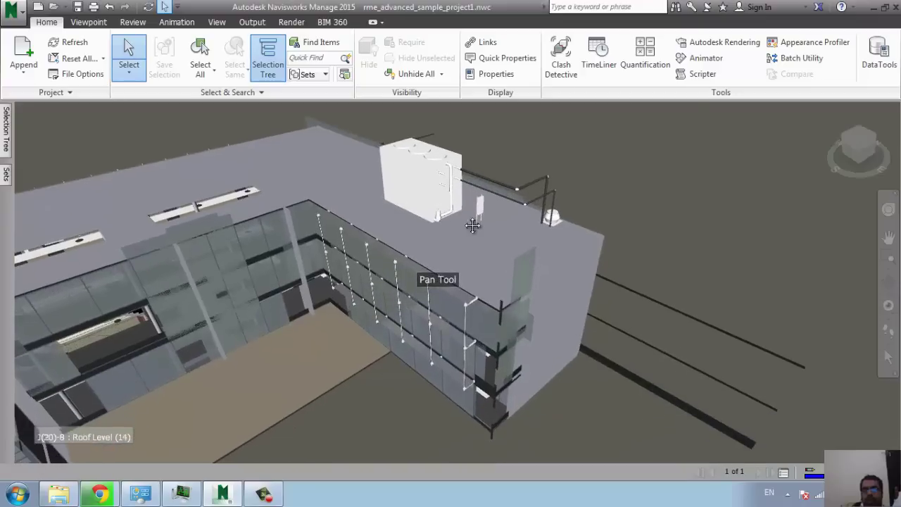
pyautogui.click(708, 44)
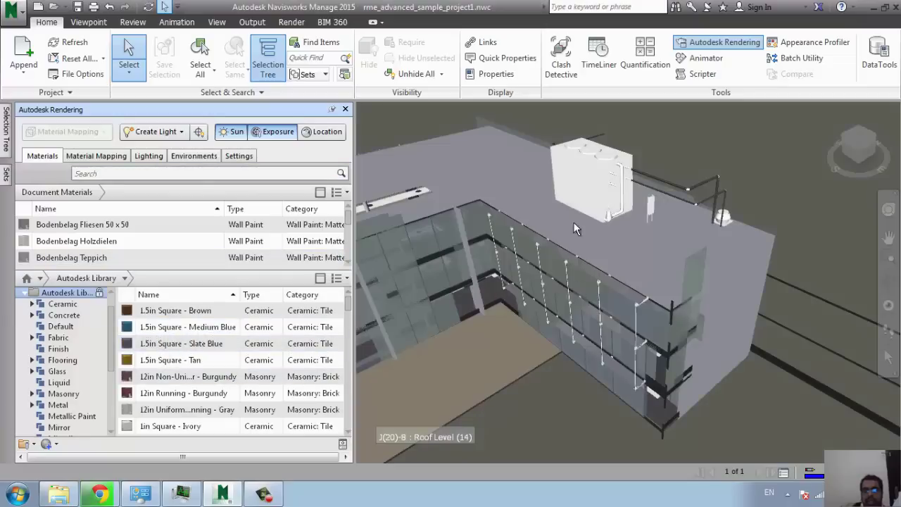
pyautogui.moveTo(159, 331); pyautogui.dragTo(617, 258)
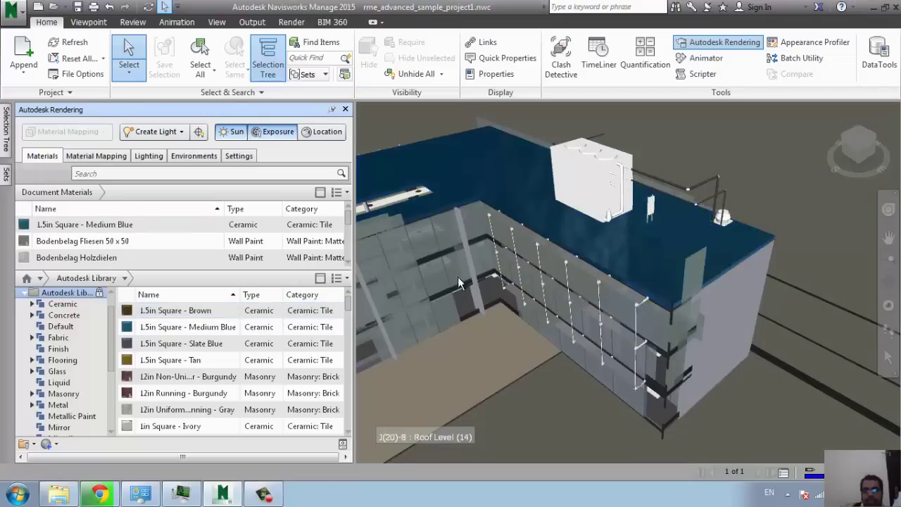
pyautogui.click(200, 74)
pyautogui.click(222, 95)
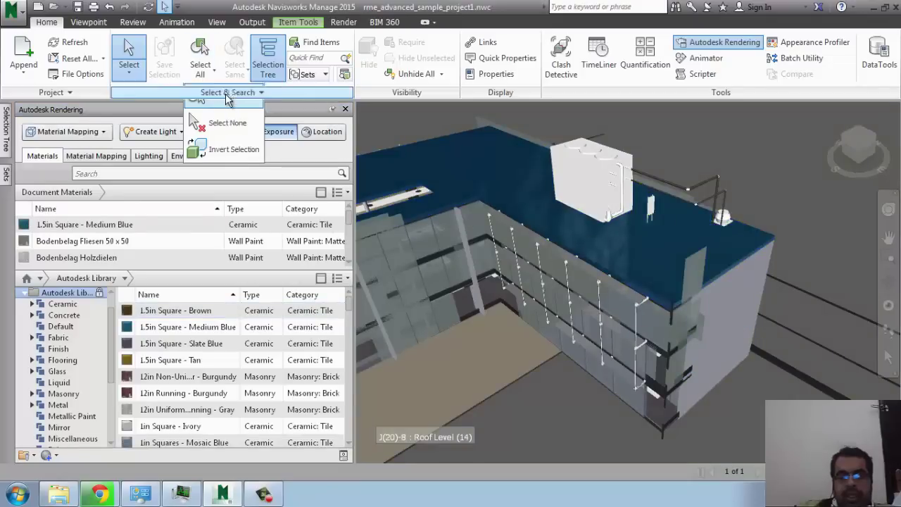
pyautogui.press('Escape')
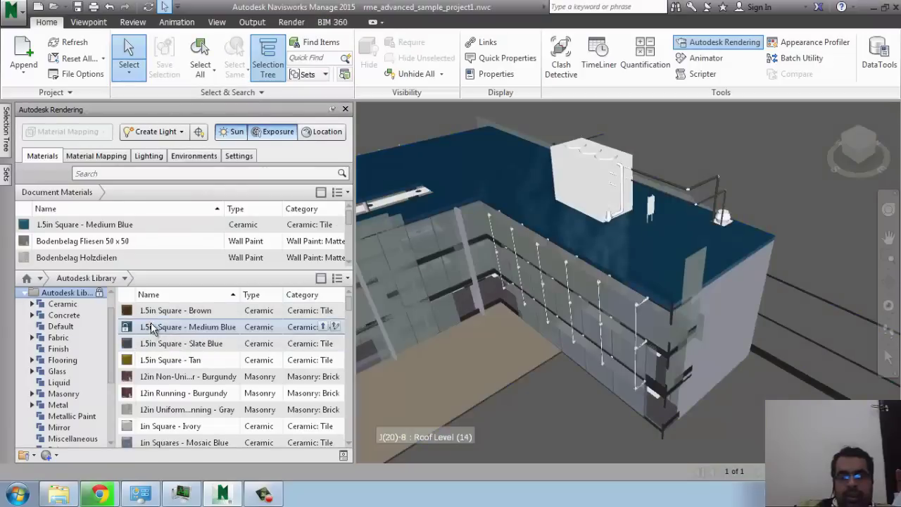
# Apply the 1.5in Square - Tan ceramic material to the end wall of the building wing.
pyautogui.moveTo(200, 361); pyautogui.dragTo(720, 317)
pyautogui.moveTo(737, 387); pyautogui.dragTo(737, 387)
pyautogui.moveTo(201, 359); pyautogui.dragTo(720, 409)
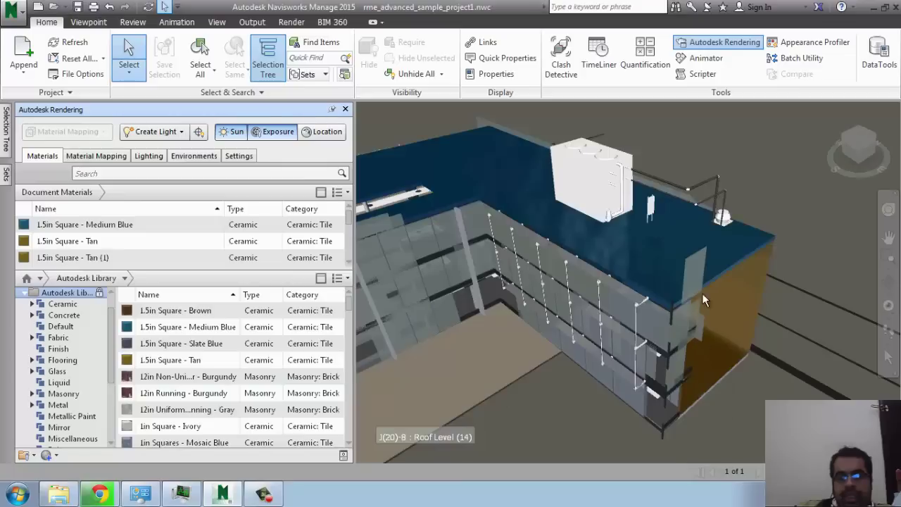
# Apply the gray 12in uniform running masonry brick material to the flat roof of the small entrance block.
pyautogui.scroll(5, 614, 317)
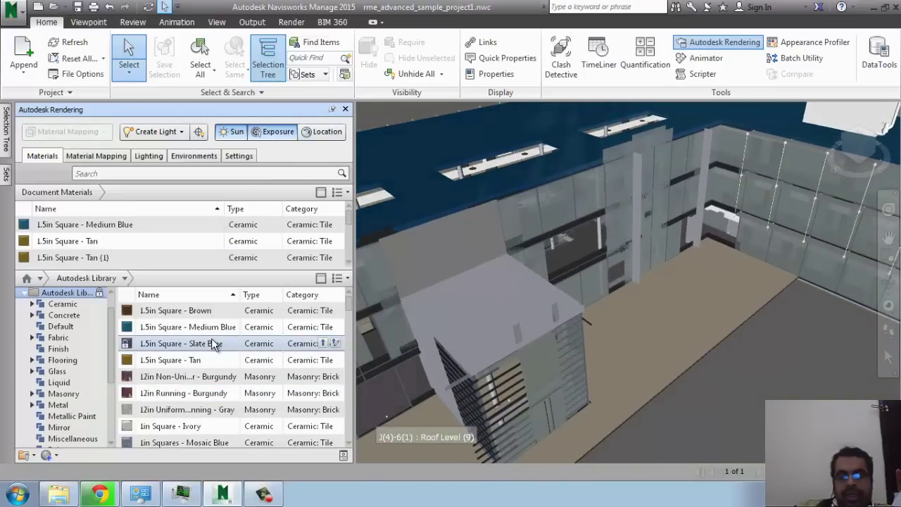
pyautogui.scroll(-1, 239, 243)
pyautogui.click(289, 23)
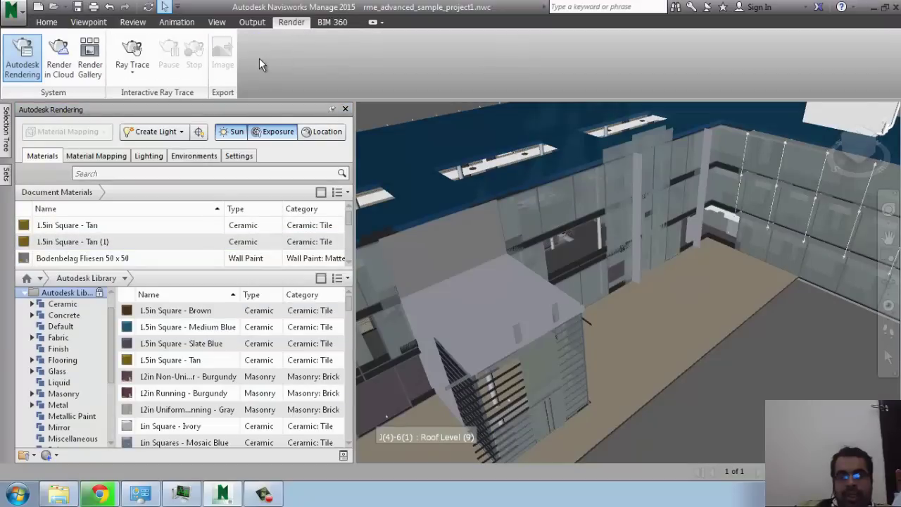
pyautogui.click(46, 22)
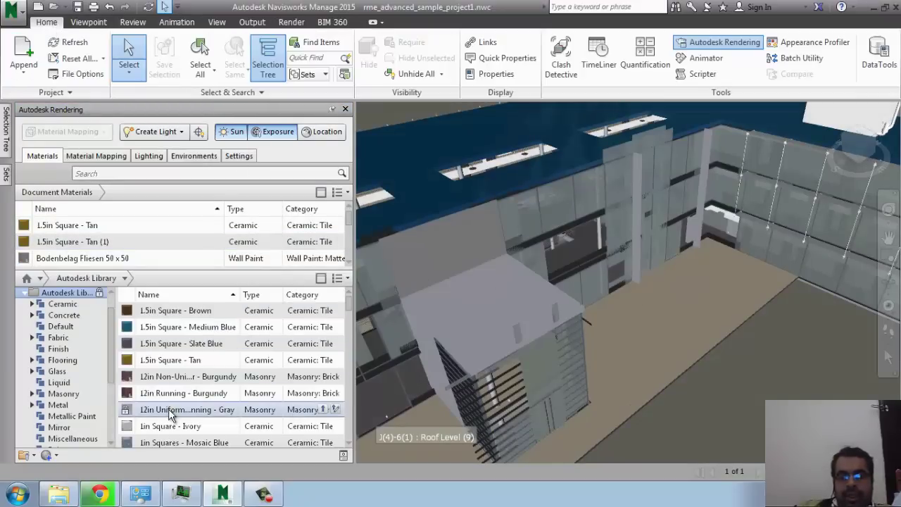
pyautogui.moveTo(170, 415); pyautogui.dragTo(465, 338)
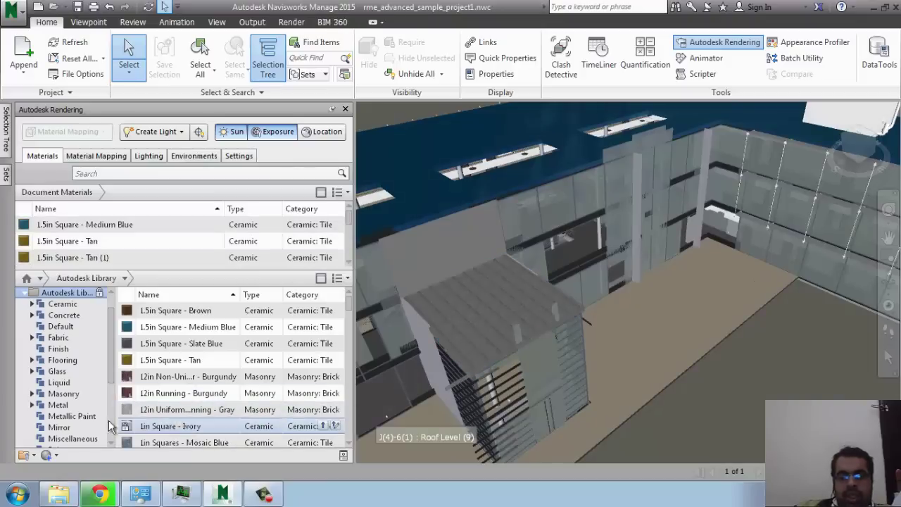
# Apply the Clear solid glass material from the Glass library to the upright wall behind the entrance block's roof.
pyautogui.click(56, 373)
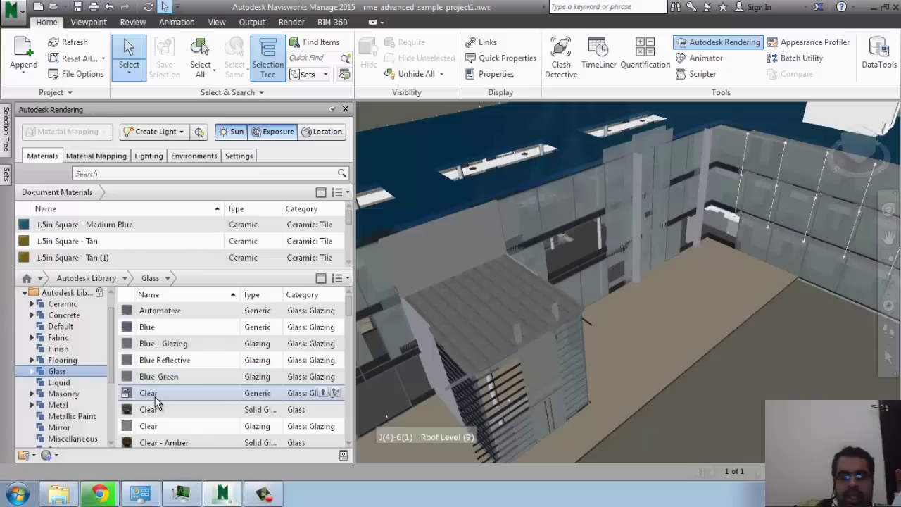
pyautogui.moveTo(151, 408); pyautogui.dragTo(478, 241)
pyautogui.moveTo(478, 267); pyautogui.dragTo(497, 268, button='middle')
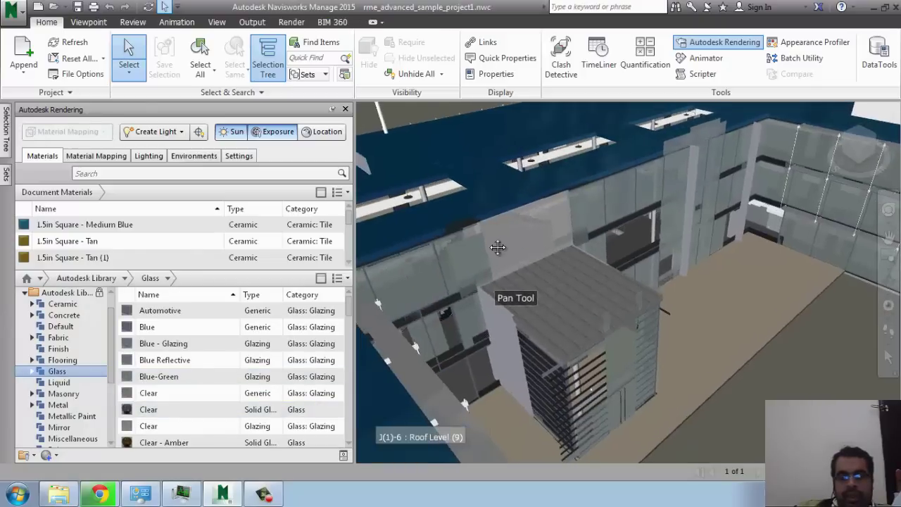
pyautogui.scroll(5, 512, 254)
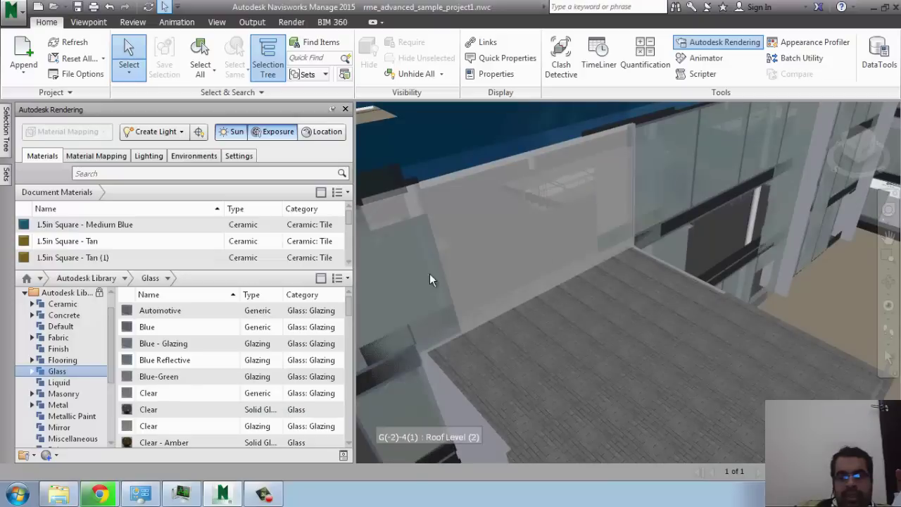
pyautogui.scroll(-3, 470, 276)
# Examine the appearance and information properties of the Clear solid glass material and the material library categories.
pyautogui.doubleClick(201, 409)
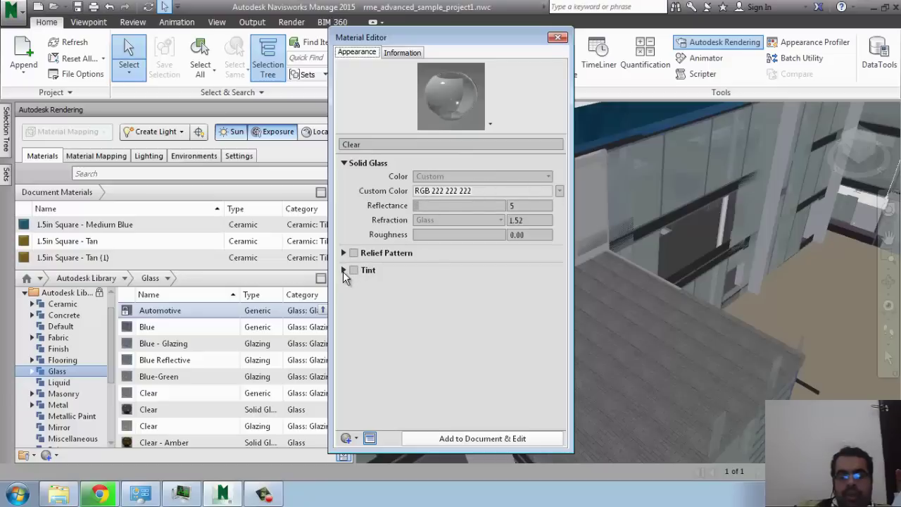
pyautogui.click(393, 54)
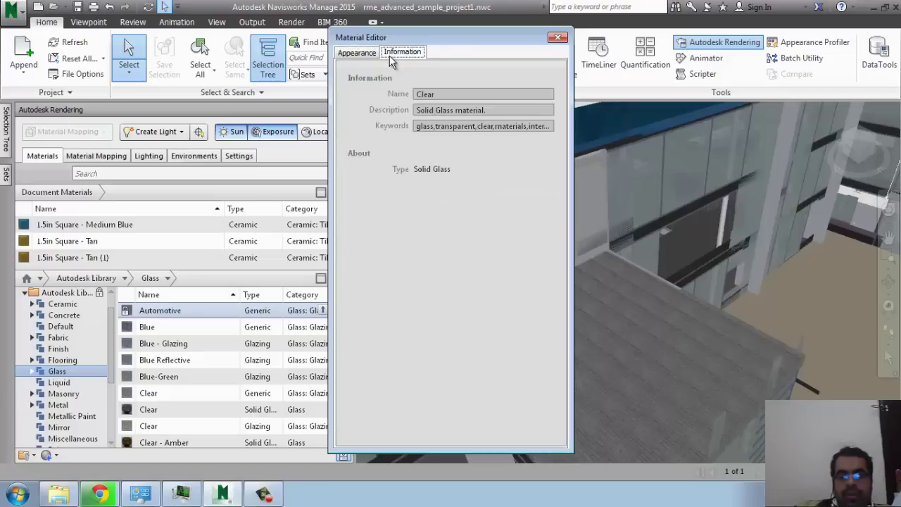
pyautogui.click(557, 37)
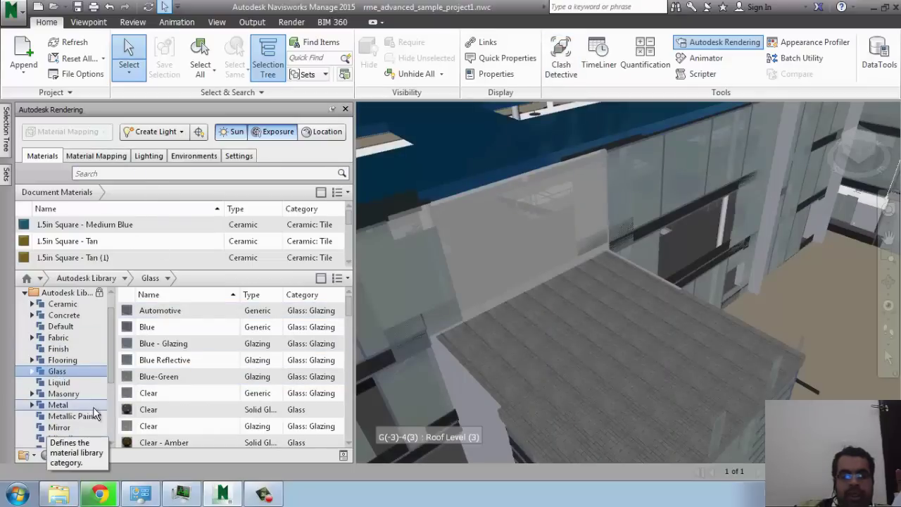
pyautogui.scroll(-3, 107, 404)
pyautogui.scroll(4, 108, 352)
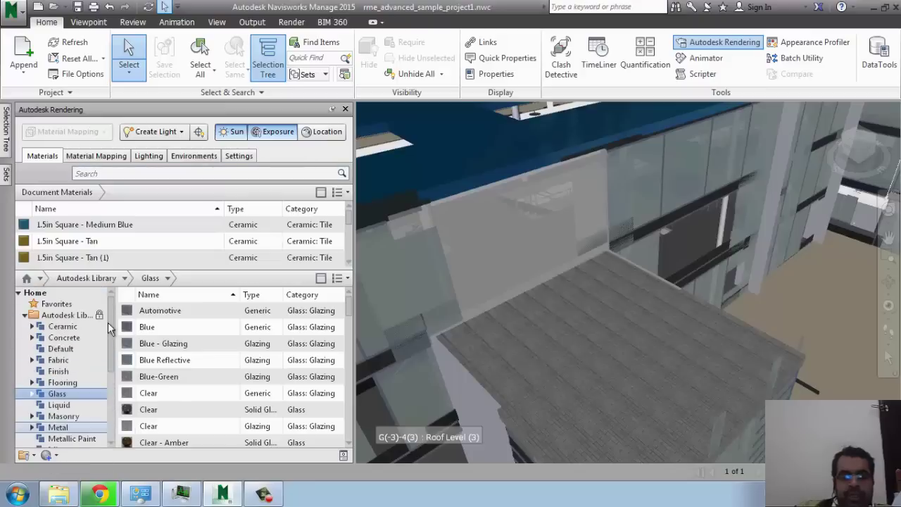
# Edit the 1.5in Square - Tan document material and set its ceramic type to Porcelain.
pyautogui.click(117, 242)
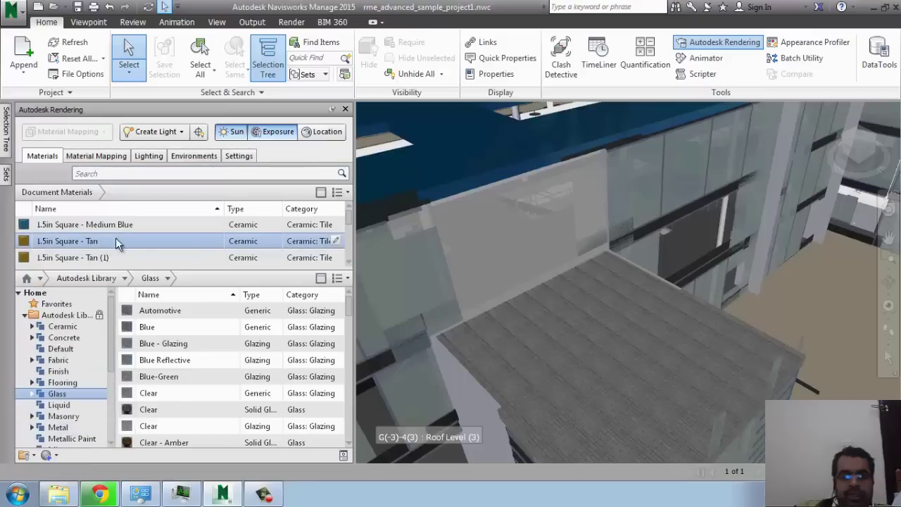
pyautogui.click(339, 242)
pyautogui.click(406, 53)
pyautogui.click(365, 54)
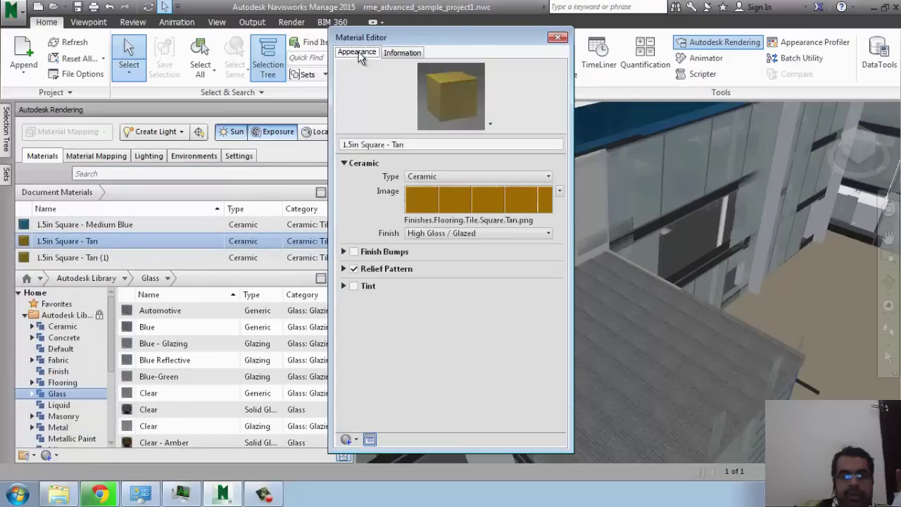
pyautogui.click(428, 178)
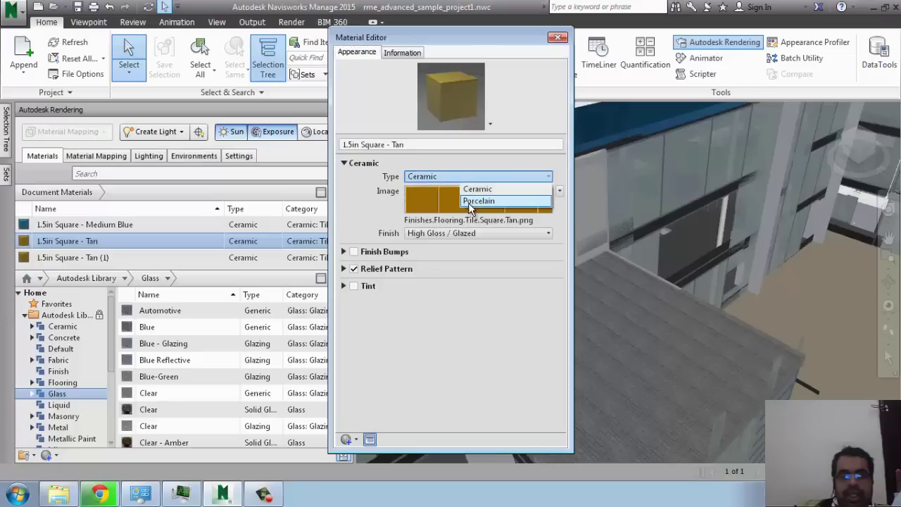
pyautogui.click(451, 199)
# Lower the brightness of the 1.5in Square - Tan material's texture image to 67 and close the editors.
pyautogui.click(426, 201)
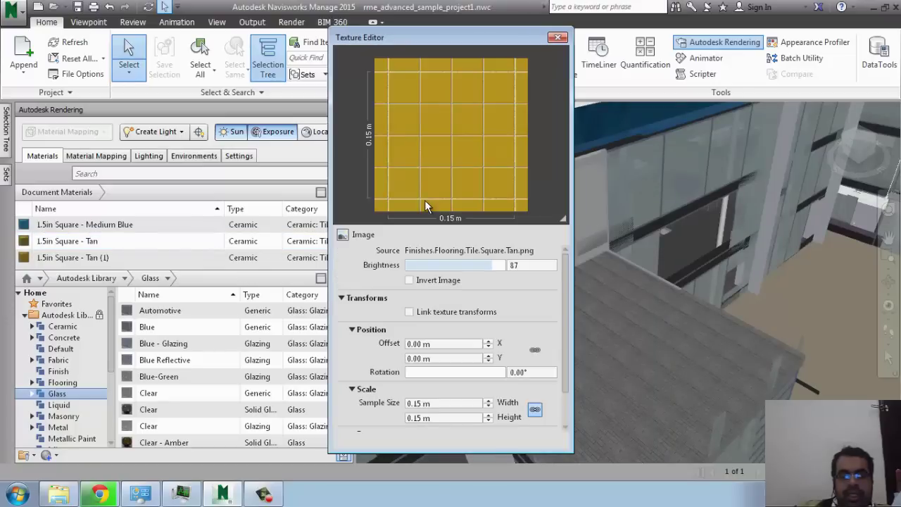
pyautogui.moveTo(483, 265)
pyautogui.mouseDown()
pyautogui.moveTo(422, 264)
pyautogui.moveTo(472, 265)
pyautogui.mouseUp()
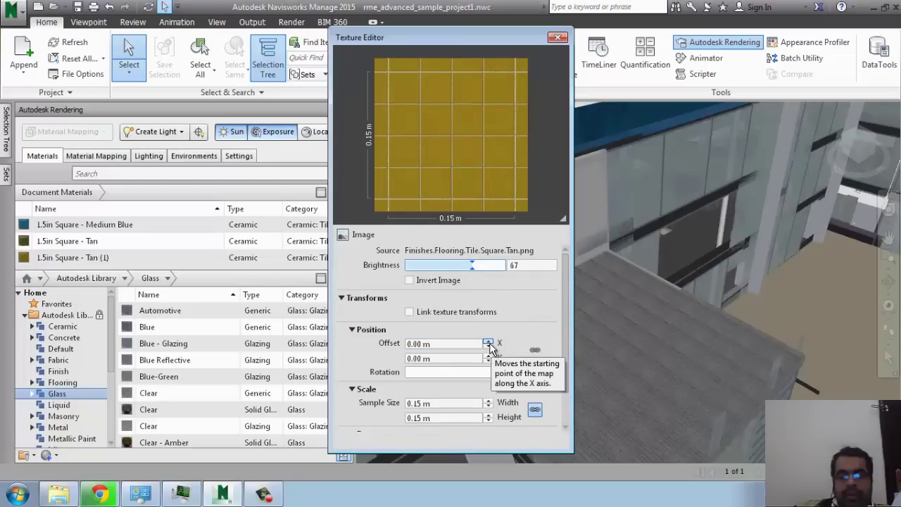
pyautogui.click(557, 37)
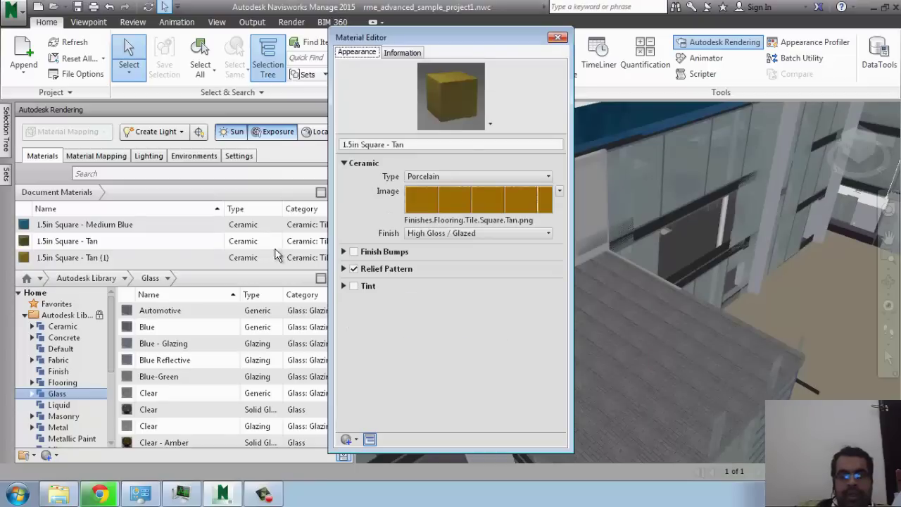
pyautogui.click(559, 36)
# In the scene's lighting list, turn off Web Light and Web Lights (3), (4), (7) and (9).
pyautogui.click(97, 158)
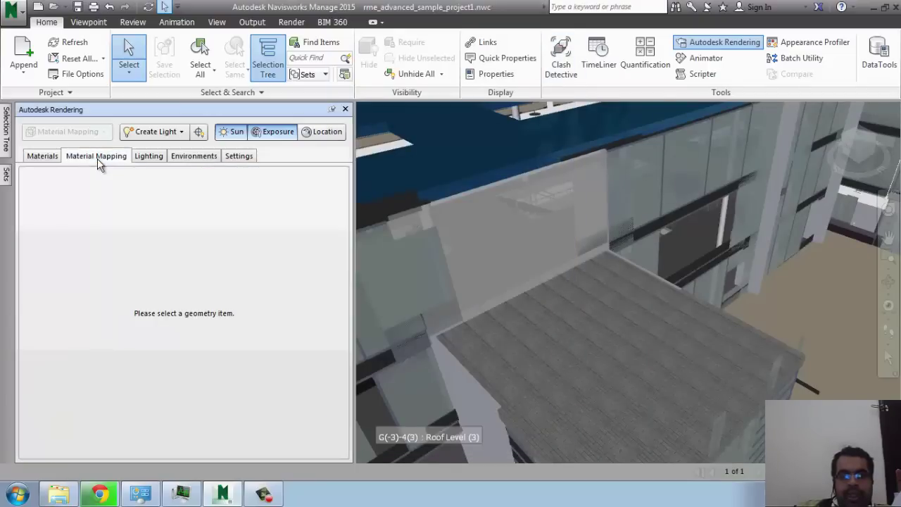
pyautogui.click(150, 156)
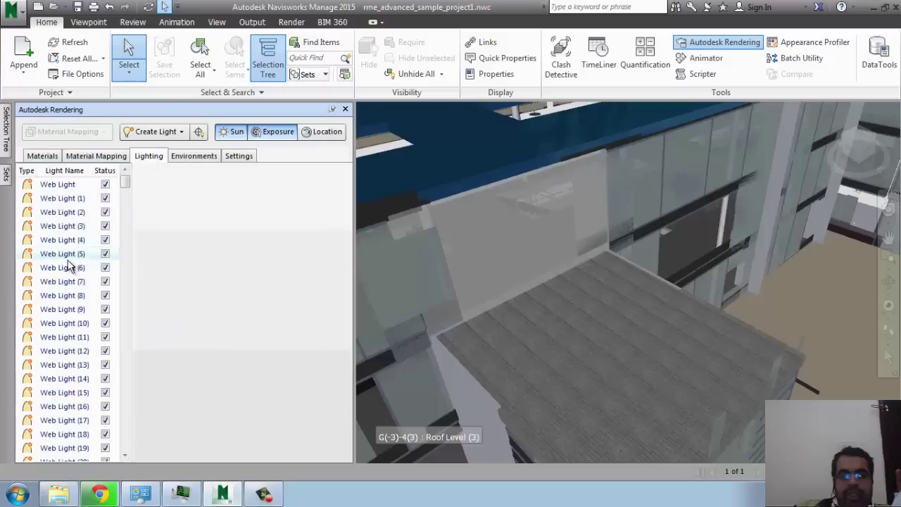
pyautogui.moveTo(622, 312); pyautogui.dragTo(422, 338, button='middle')
pyautogui.click(105, 184)
pyautogui.click(110, 212)
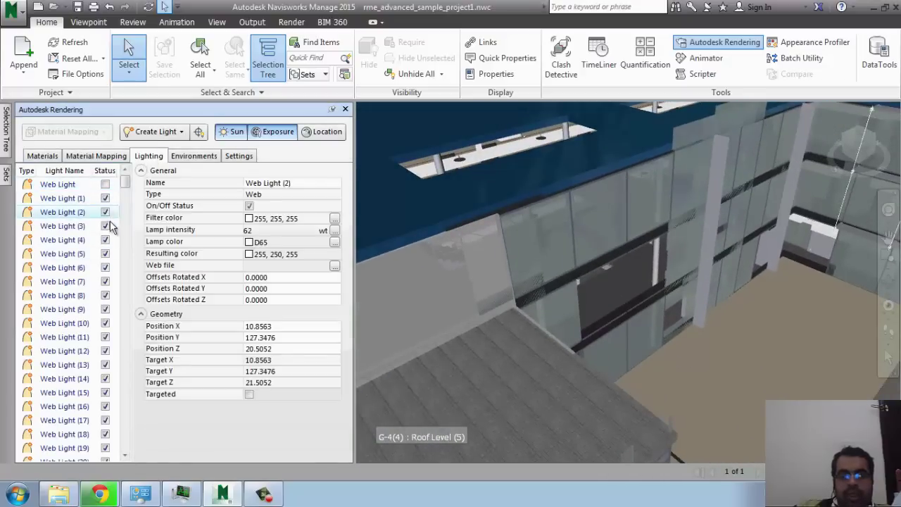
pyautogui.click(106, 226)
pyautogui.click(105, 241)
pyautogui.click(106, 281)
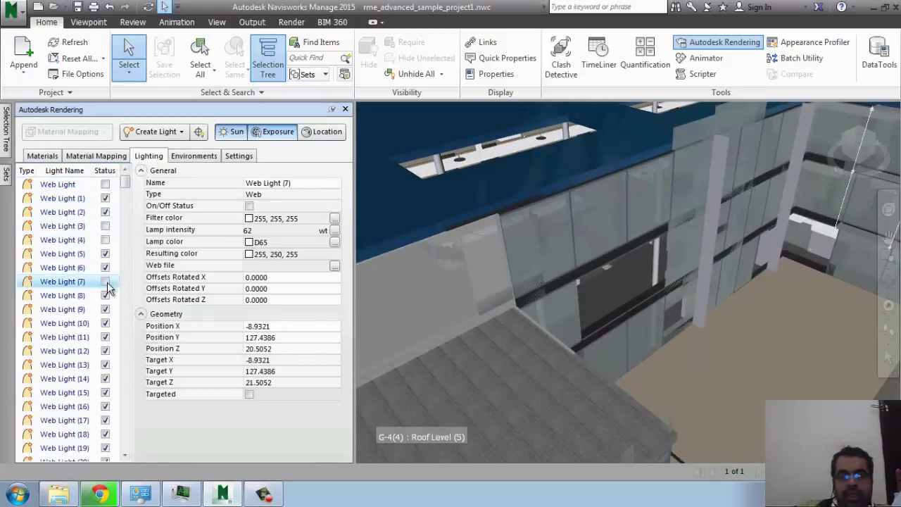
pyautogui.click(106, 309)
pyautogui.click(103, 337)
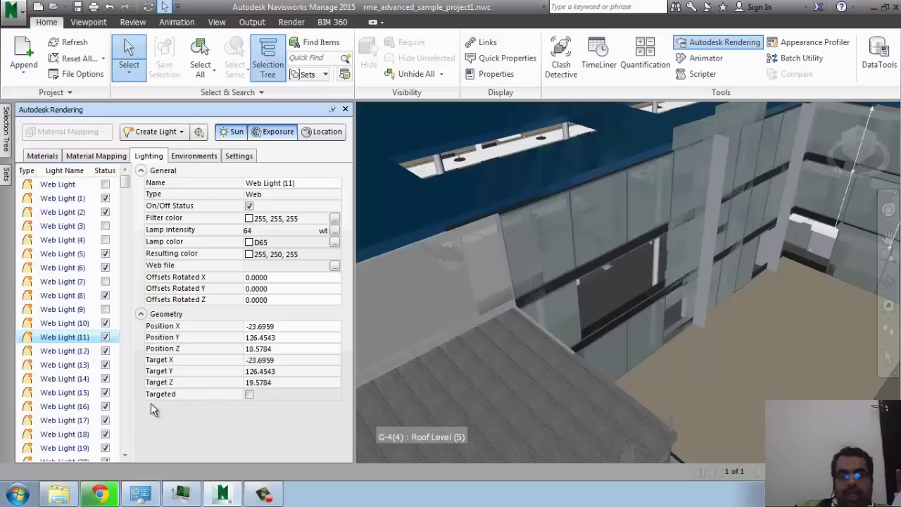
# Turn off Web Lights (12), (13) and (17).
pyautogui.click(104, 421)
pyautogui.click(103, 447)
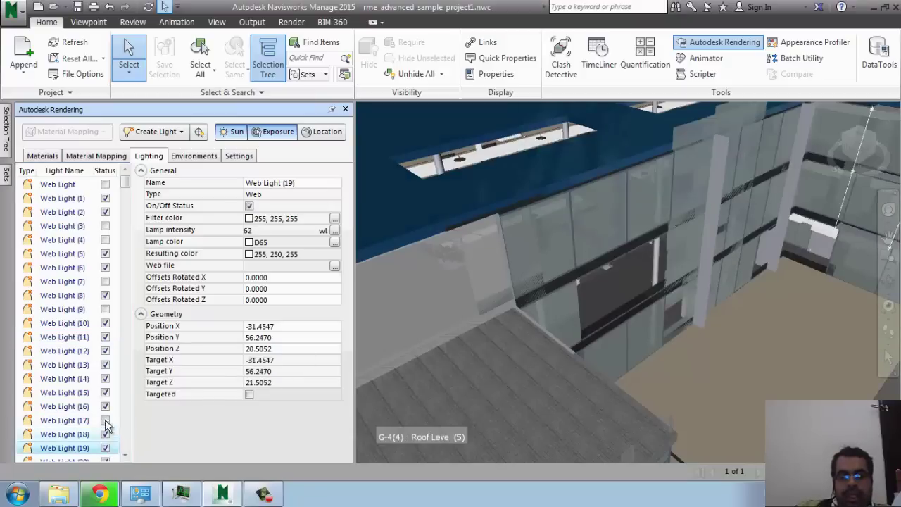
pyautogui.click(104, 364)
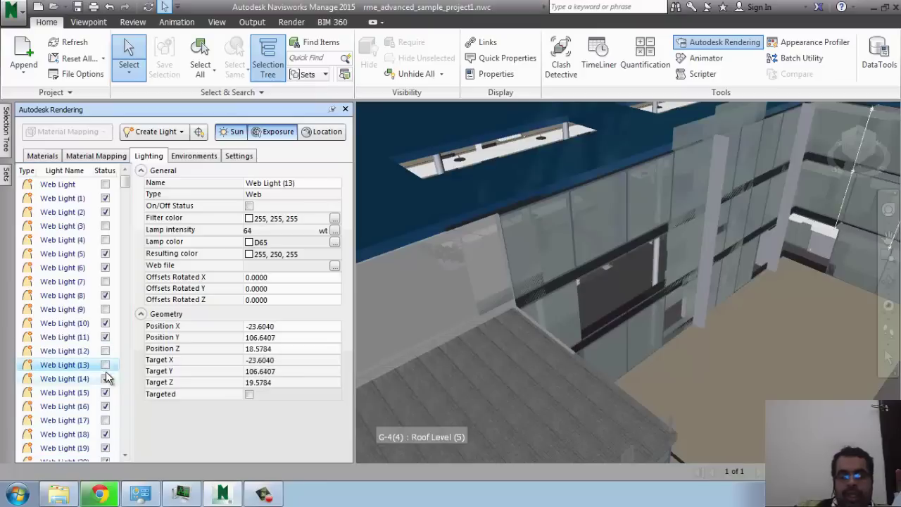
# Turn off Web Lights (70), (71), (72) and (74) further down the lighting list.
pyautogui.scroll(-7, 89, 345)
pyautogui.scroll(-14, 89, 343)
pyautogui.click(104, 337)
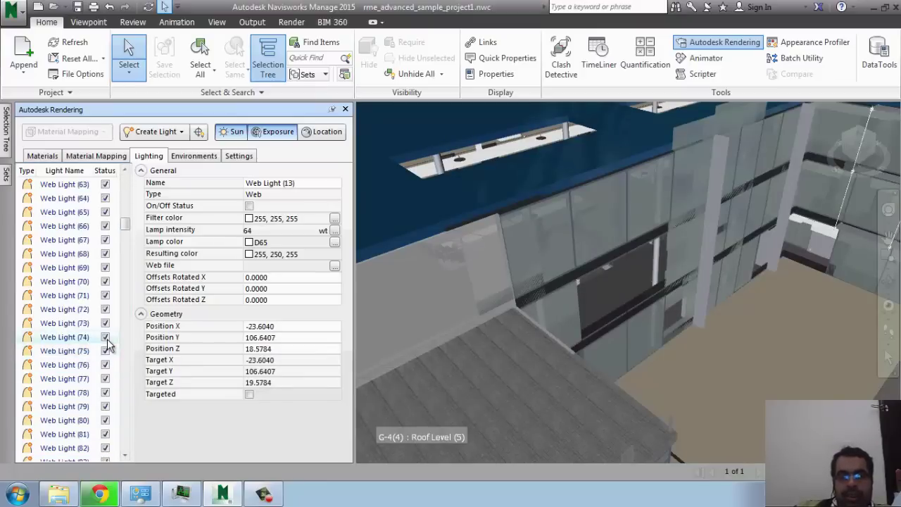
pyautogui.click(104, 309)
pyautogui.click(105, 295)
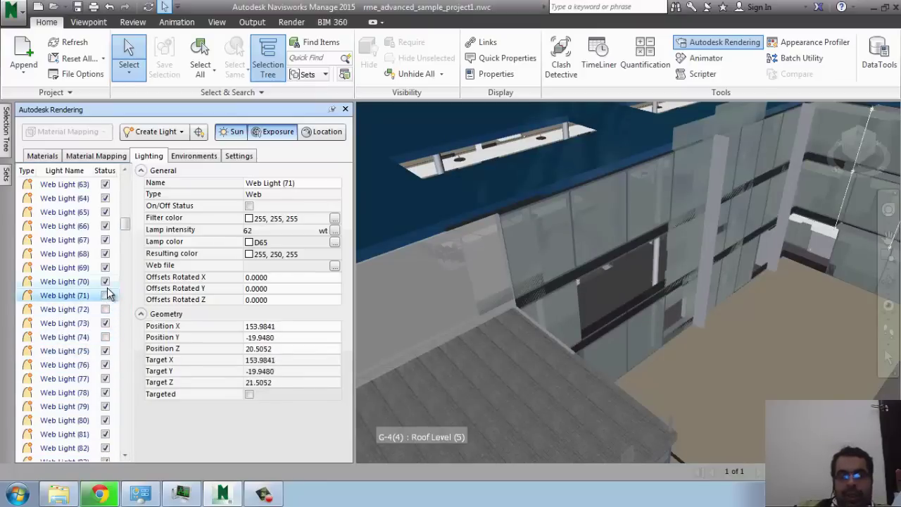
pyautogui.click(105, 281)
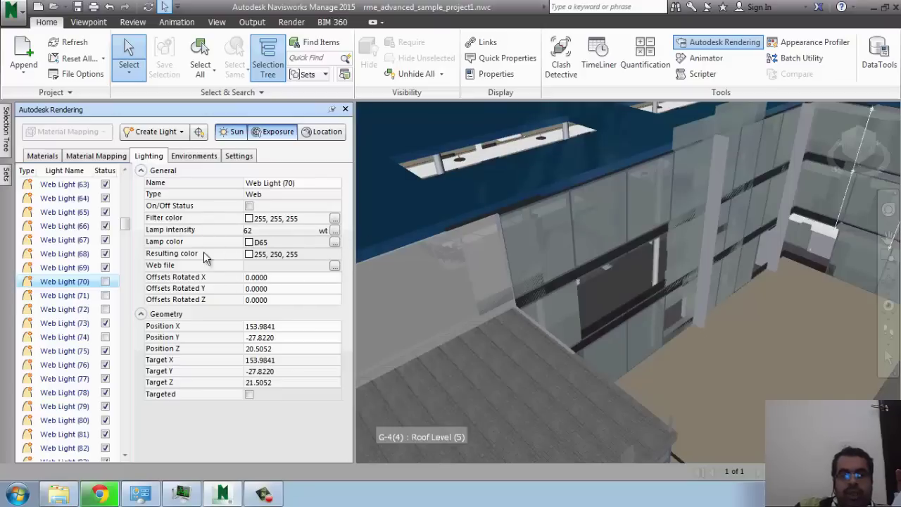
# In the sun environment settings, set Intensity Factor to 0, Disk Scale to 5.3, Disk Intensity to 0 and Azimuth to 71.6.
pyautogui.click(182, 157)
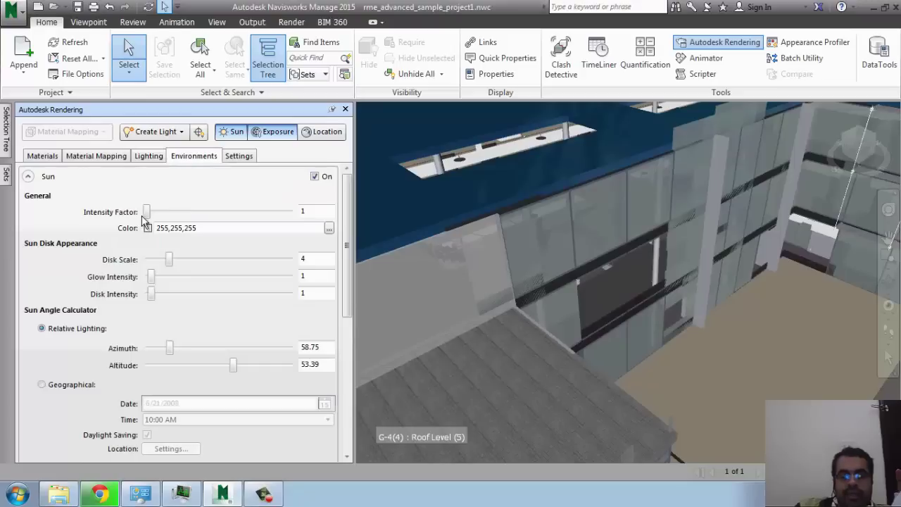
pyautogui.moveTo(147, 209)
pyautogui.mouseDown()
pyautogui.moveTo(247, 213)
pyautogui.moveTo(141, 215)
pyautogui.mouseUp()
pyautogui.moveTo(170, 260)
pyautogui.mouseDown()
pyautogui.moveTo(232, 259)
pyautogui.moveTo(177, 259)
pyautogui.mouseUp()
pyautogui.moveTo(152, 294)
pyautogui.mouseDown()
pyautogui.moveTo(193, 294)
pyautogui.moveTo(144, 295)
pyautogui.mouseUp()
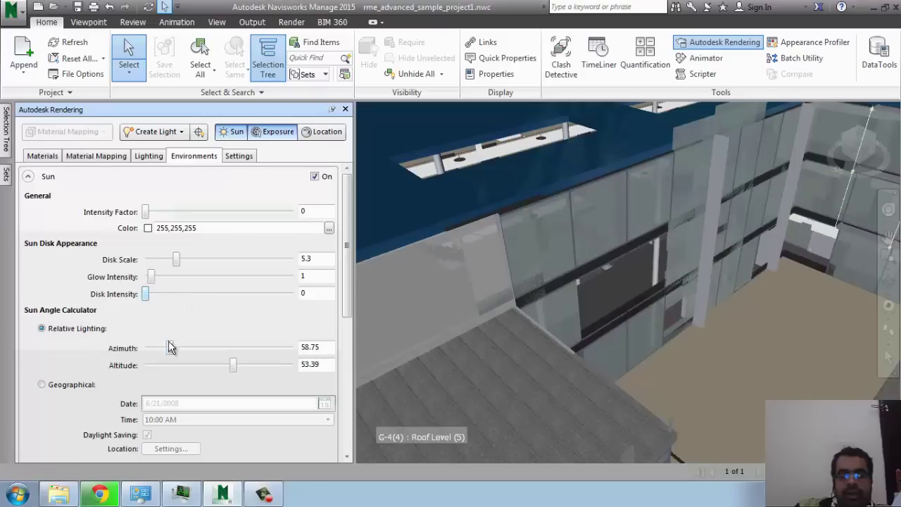
pyautogui.moveTo(171, 346)
pyautogui.mouseDown()
pyautogui.moveTo(159, 348)
pyautogui.moveTo(260, 350)
pyautogui.moveTo(174, 348)
pyautogui.mouseUp()
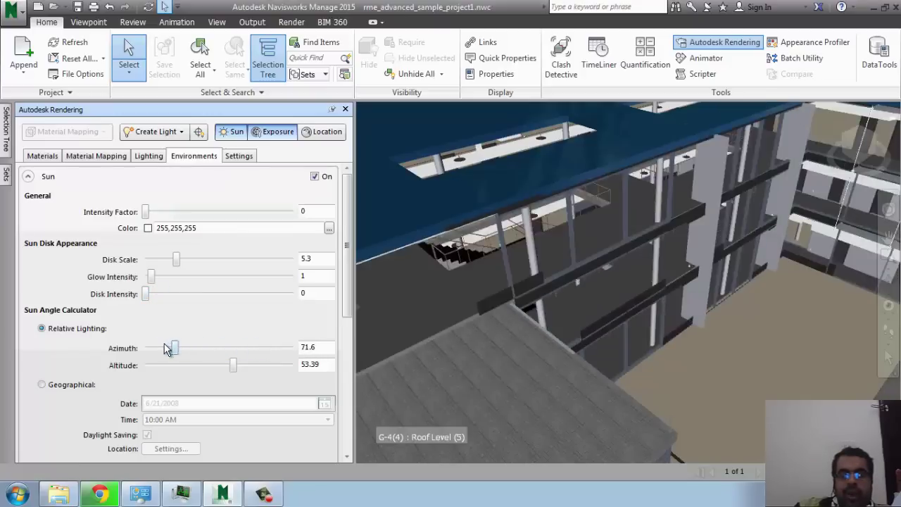
# Switch the sun angle calculator from relative lighting to Geographical and bring the whole courtyard into view.
pyautogui.scroll(-3, 211, 353)
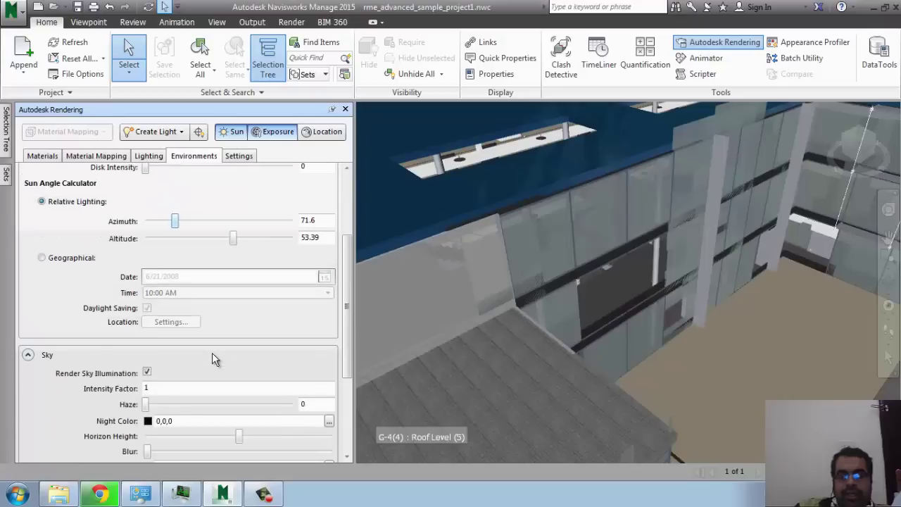
pyautogui.click(43, 257)
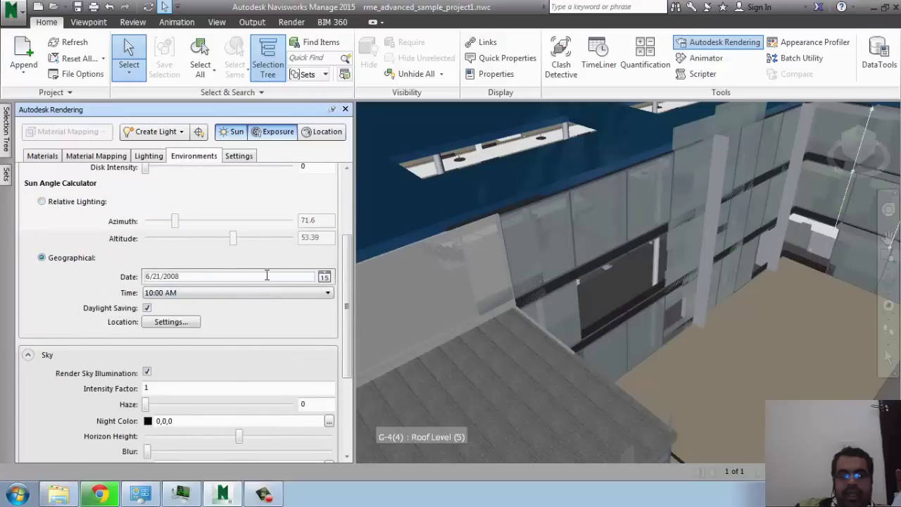
pyautogui.click(174, 294)
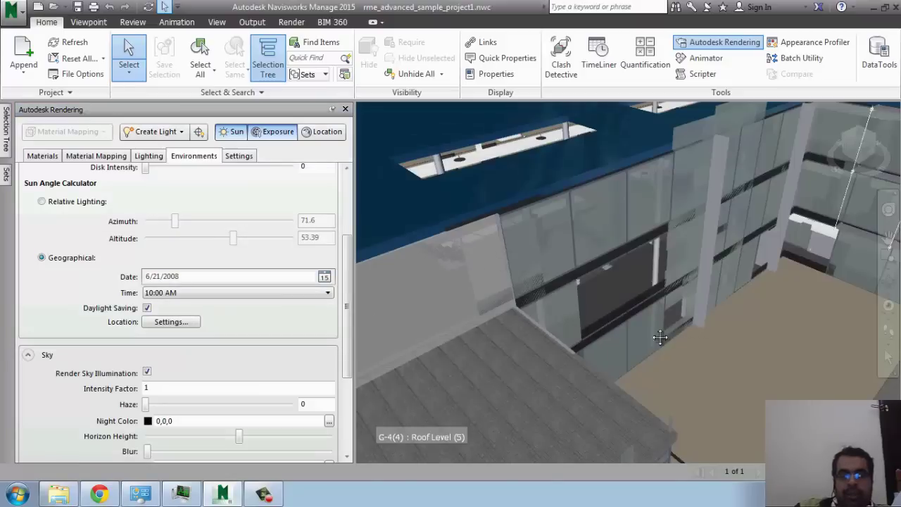
pyautogui.moveTo(666, 334); pyautogui.dragTo(622, 328, button='middle')
pyautogui.scroll(-5, 603, 328)
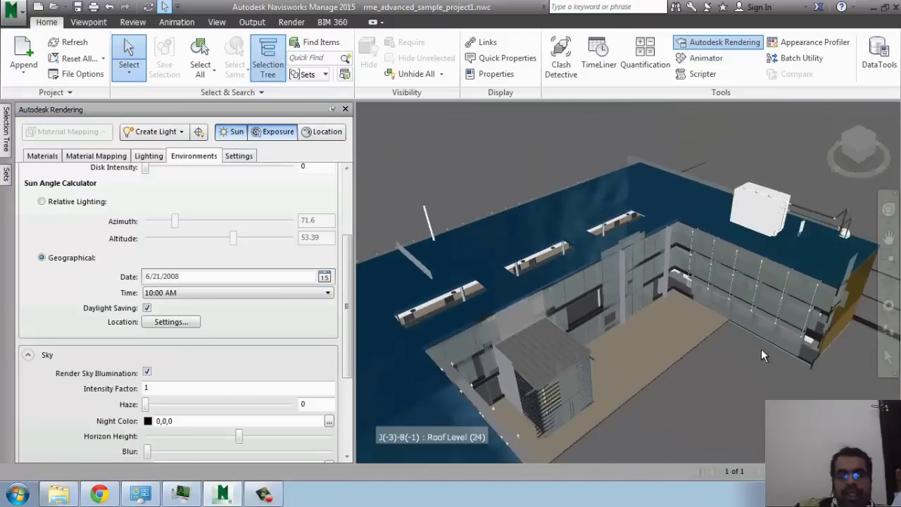
pyautogui.moveTo(521, 387); pyautogui.dragTo(487, 386, button='middle')
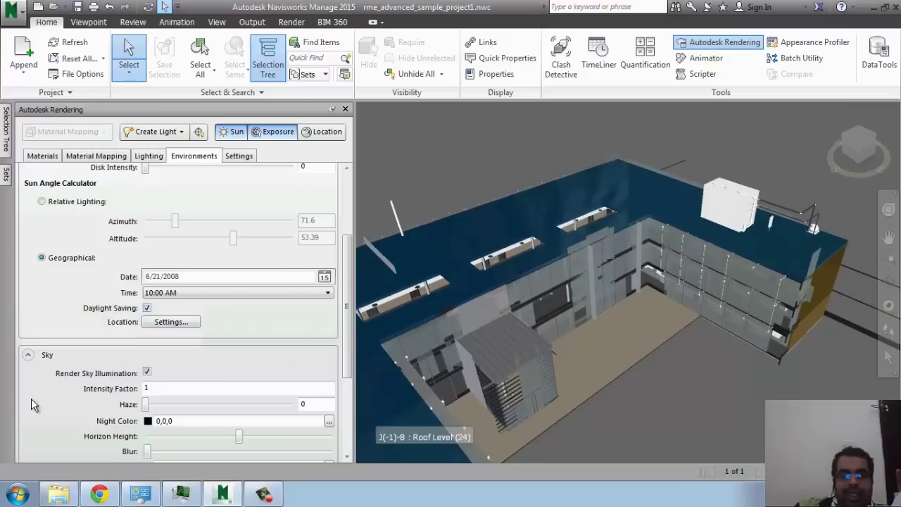
# Set the sky's haze to 7.1 and its night color to blue 0,128,255, and check the background around the building.
pyautogui.scroll(-3, 31, 398)
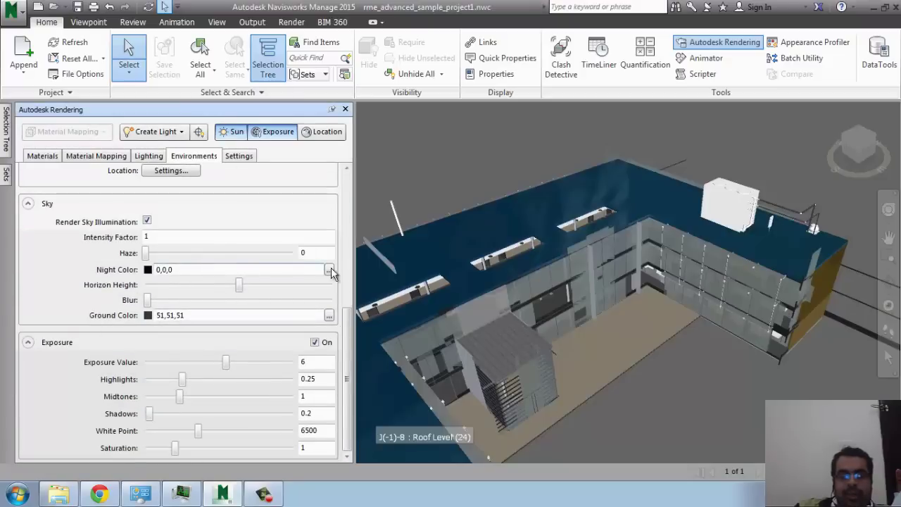
pyautogui.moveTo(146, 255); pyautogui.dragTo(211, 258)
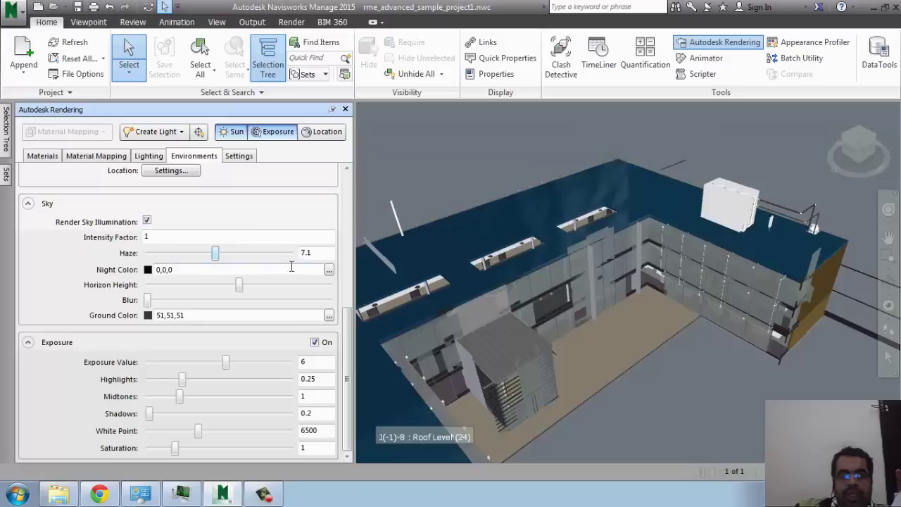
pyautogui.click(328, 271)
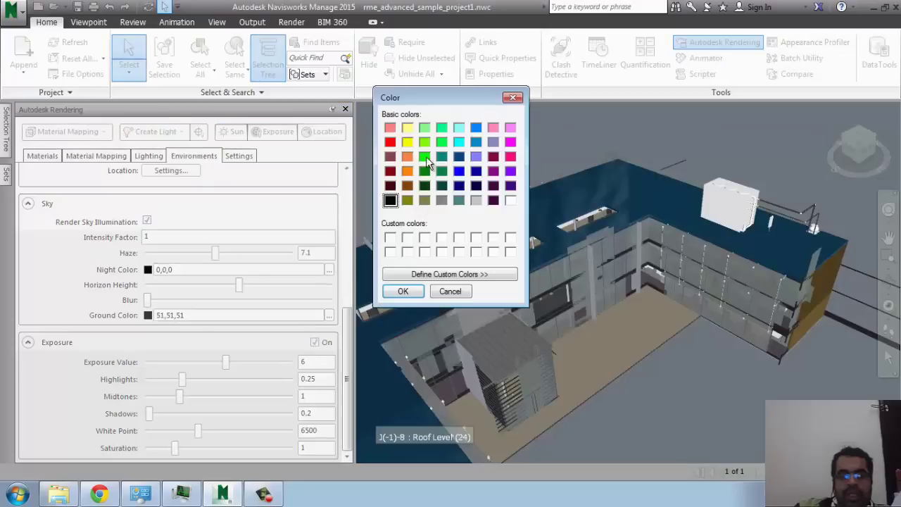
pyautogui.click(476, 127)
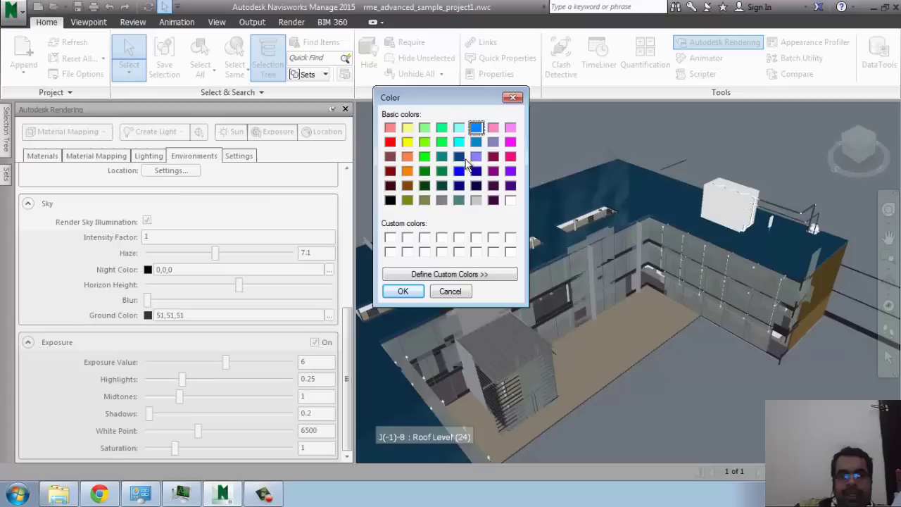
pyautogui.click(403, 291)
pyautogui.moveTo(468, 338); pyautogui.dragTo(511, 391, button='middle')
pyautogui.moveTo(583, 326); pyautogui.dragTo(586, 294, button='middle')
pyautogui.click(873, 150)
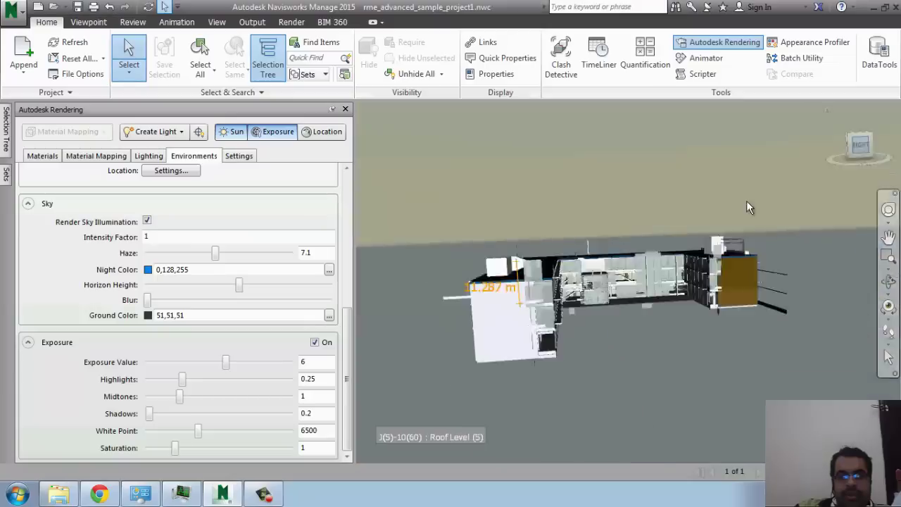
pyautogui.scroll(2, 570, 242)
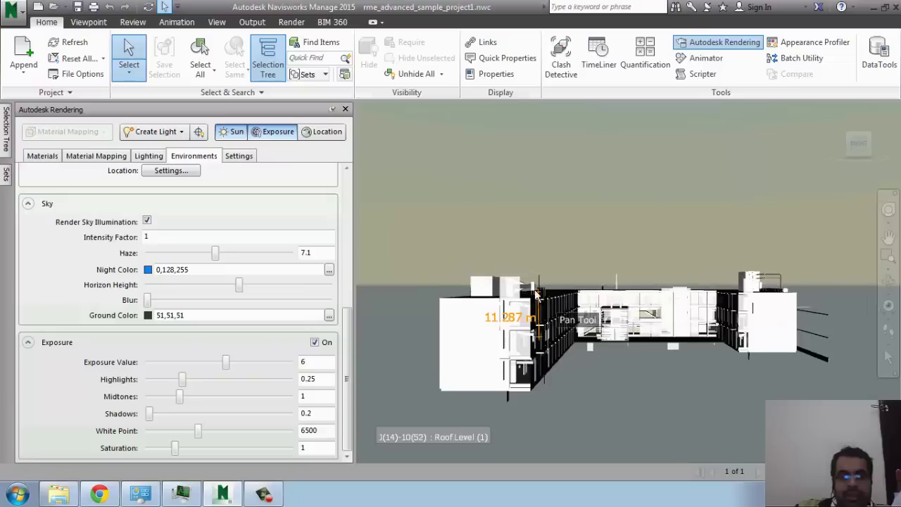
pyautogui.keyDown('shift'); pyautogui.moveTo(563, 322); pyautogui.dragTo(476, 336, button='middle'); pyautogui.keyUp('shift')
# Set Render to Level to 15, try a render time of 24 minutes, and return to the level-based limit.
pyautogui.click(237, 158)
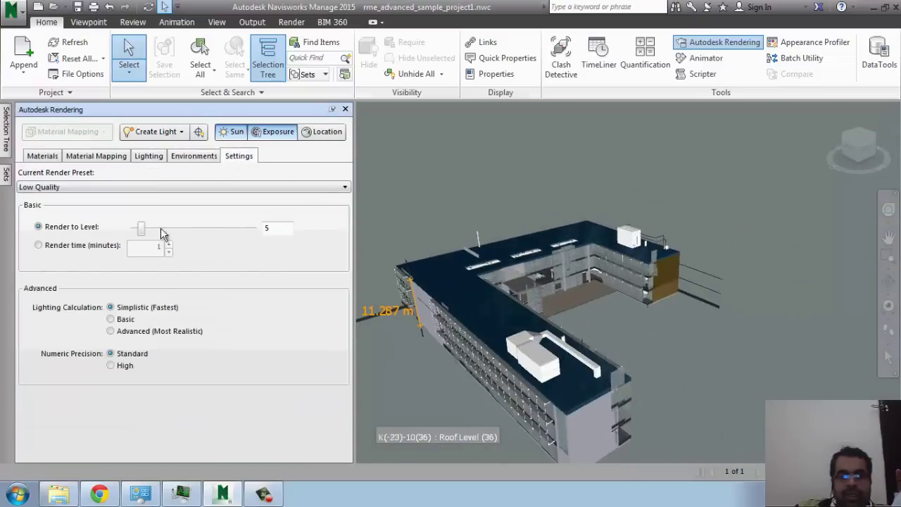
pyautogui.moveTo(143, 237); pyautogui.dragTo(167, 234)
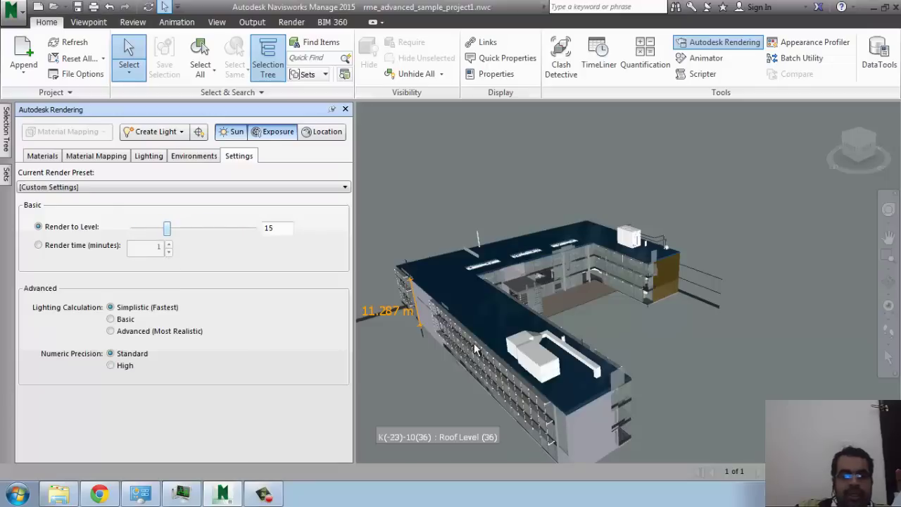
pyautogui.moveTo(472, 349); pyautogui.dragTo(415, 366, button='middle')
pyautogui.moveTo(367, 340); pyautogui.dragTo(486, 312, button='middle')
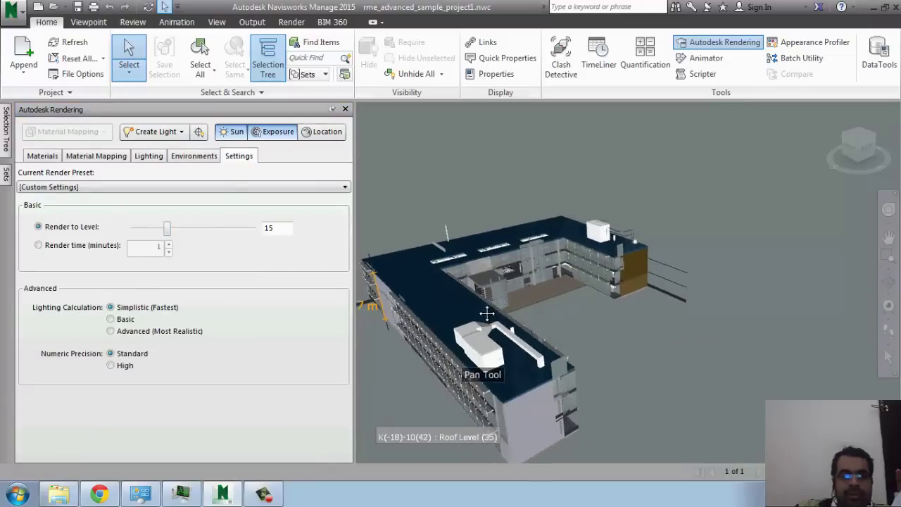
pyautogui.click(39, 246)
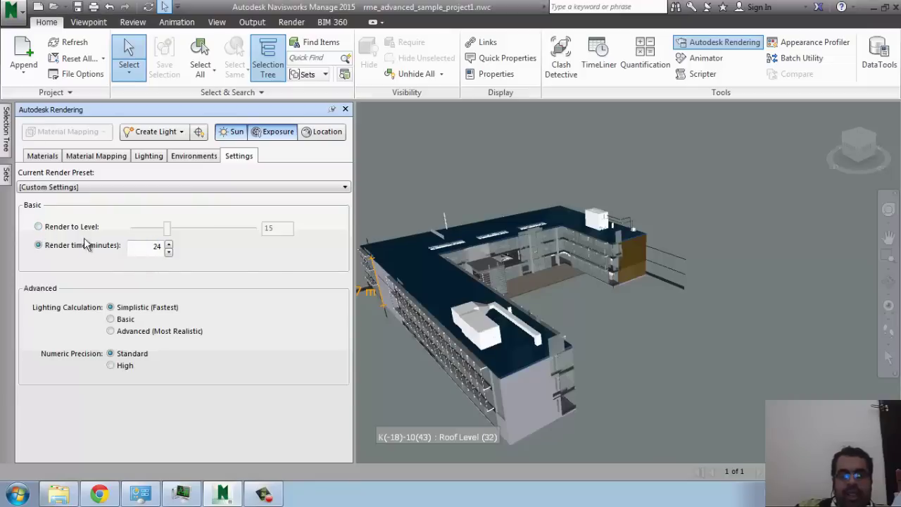
pyautogui.click(39, 227)
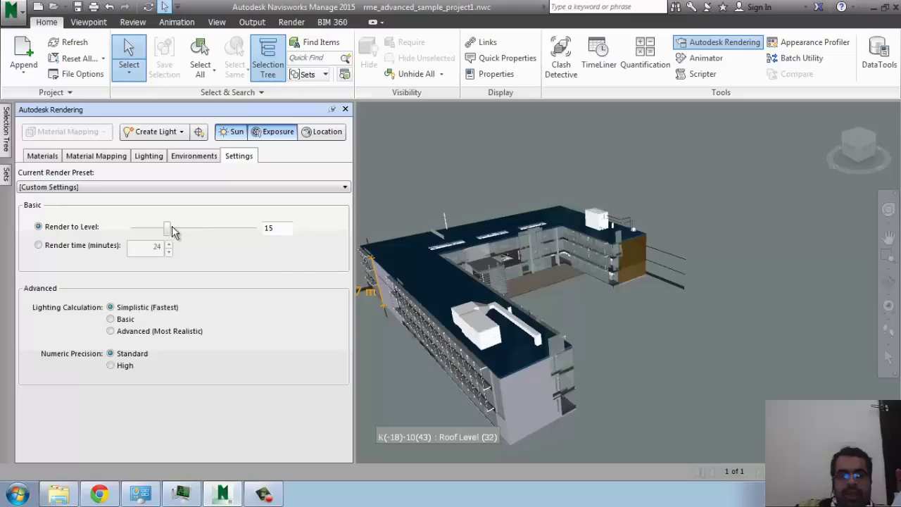
# Close the Autodesk Rendering window and save two viewpoints of the courtyard corner with the white rooftop unit.
pyautogui.moveTo(535, 361); pyautogui.dragTo(486, 304, button='middle')
pyautogui.click(345, 109)
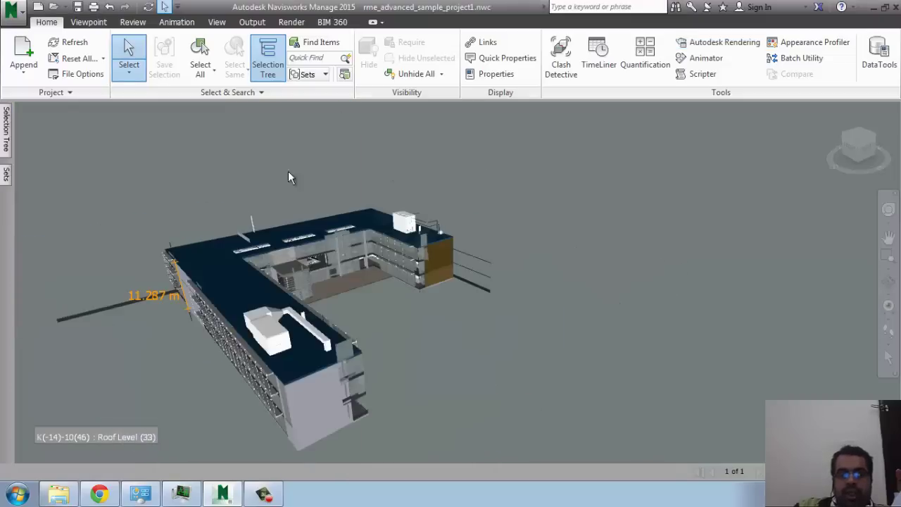
pyautogui.moveTo(277, 335); pyautogui.dragTo(275, 355, button='middle')
pyautogui.scroll(6, 342, 285)
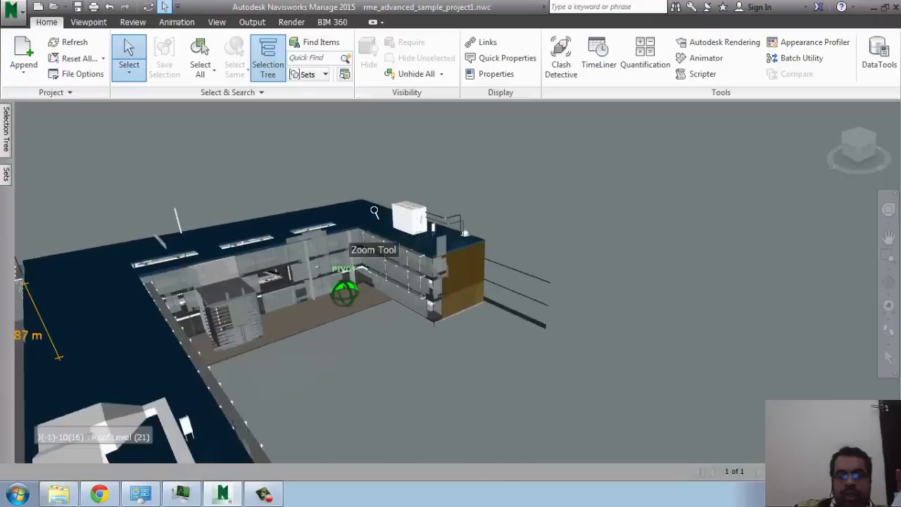
pyautogui.moveTo(343, 261); pyautogui.dragTo(367, 231, button='middle')
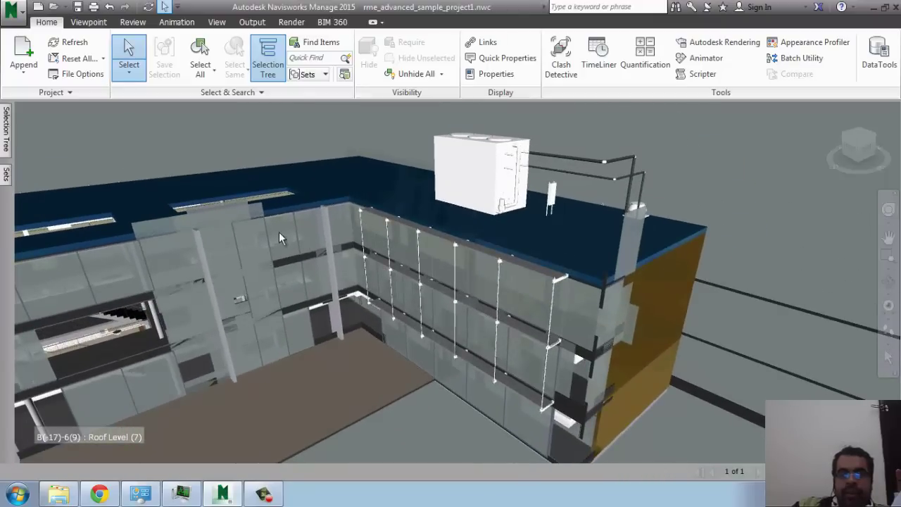
pyautogui.moveTo(278, 231); pyautogui.dragTo(319, 225, button='middle')
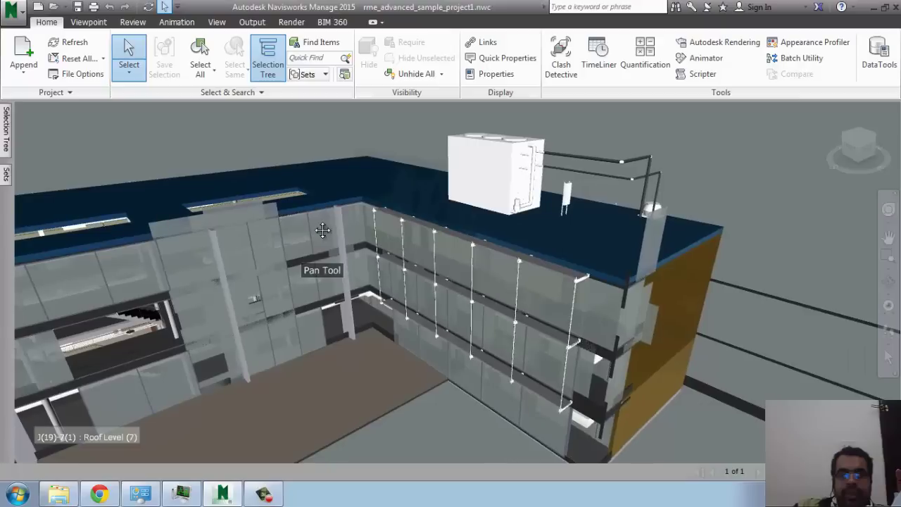
pyautogui.click(88, 22)
pyautogui.click(28, 53)
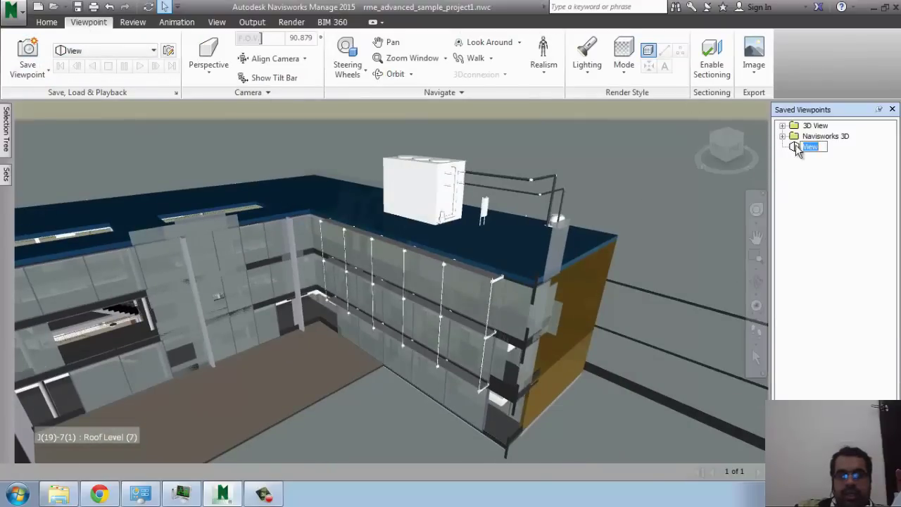
pyautogui.click(27, 55)
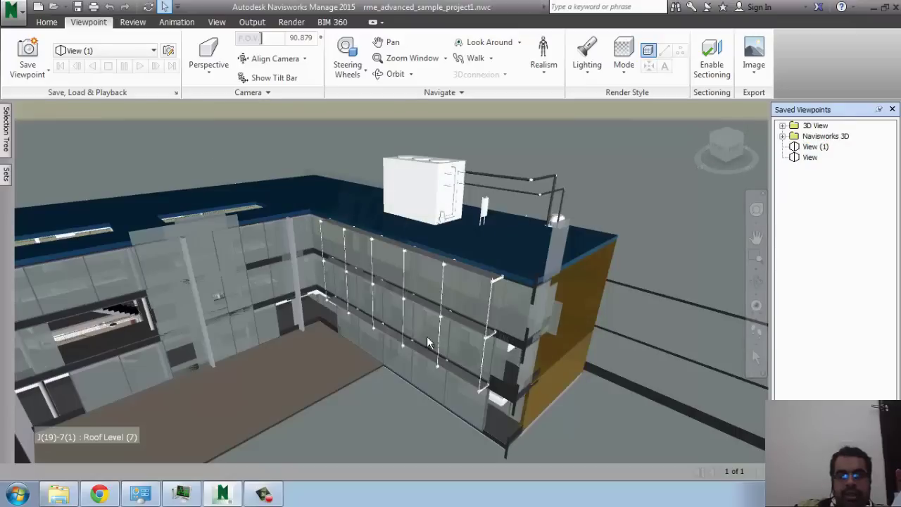
# Recall the saved View (1) viewpoint after orbiting away from it, and update it.
pyautogui.moveTo(541, 322); pyautogui.dragTo(398, 331, button='middle')
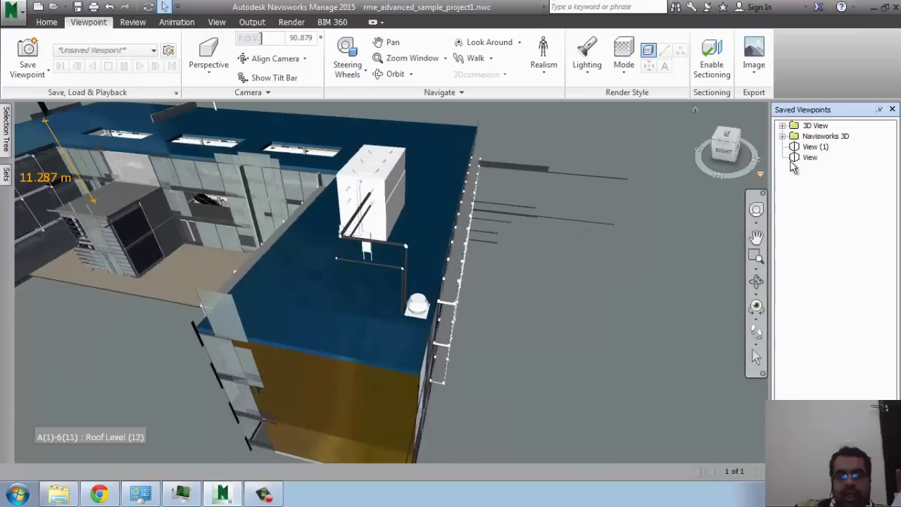
pyautogui.click(815, 148)
pyautogui.rightClick(820, 150)
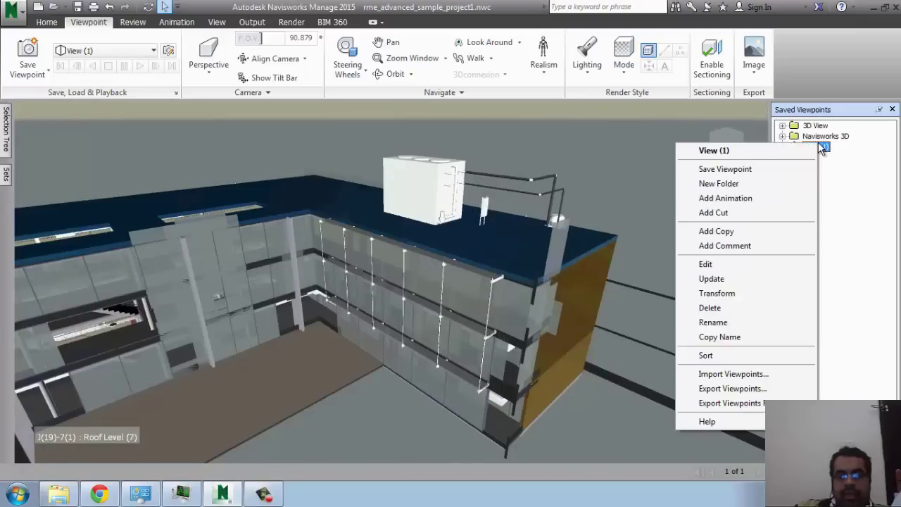
pyautogui.click(739, 280)
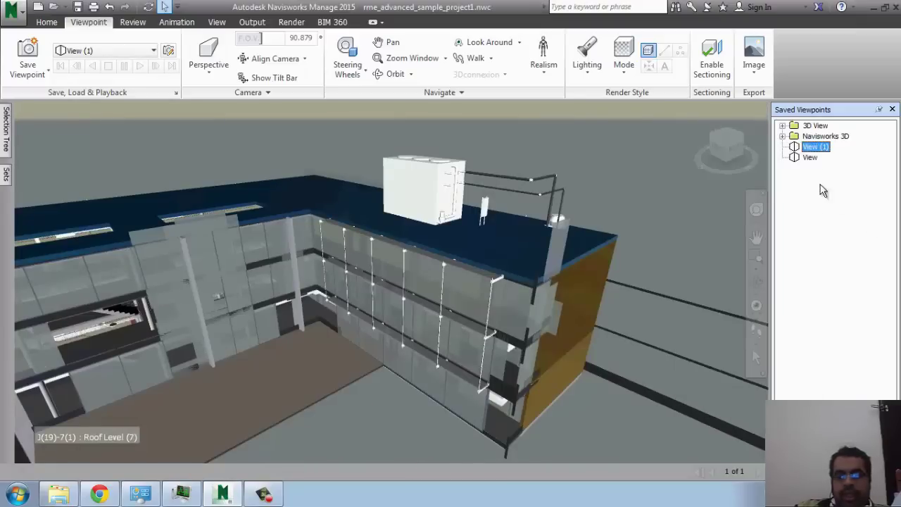
pyautogui.rightClick(812, 149)
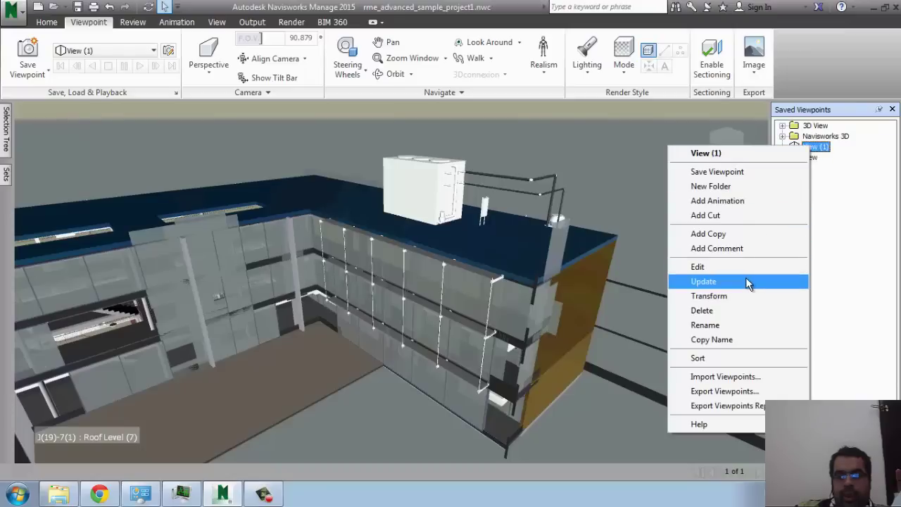
pyautogui.click(748, 282)
# Update the saved viewpoint named View so that it shows the building from its right face.
pyautogui.click(810, 157)
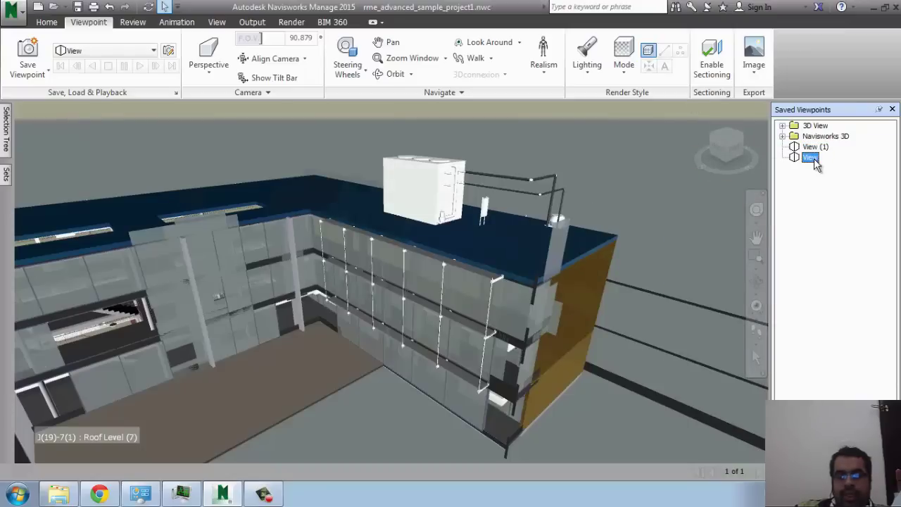
pyautogui.keyDown('shift'); pyautogui.moveTo(578, 342); pyautogui.dragTo(422, 243, button='middle'); pyautogui.keyUp('shift')
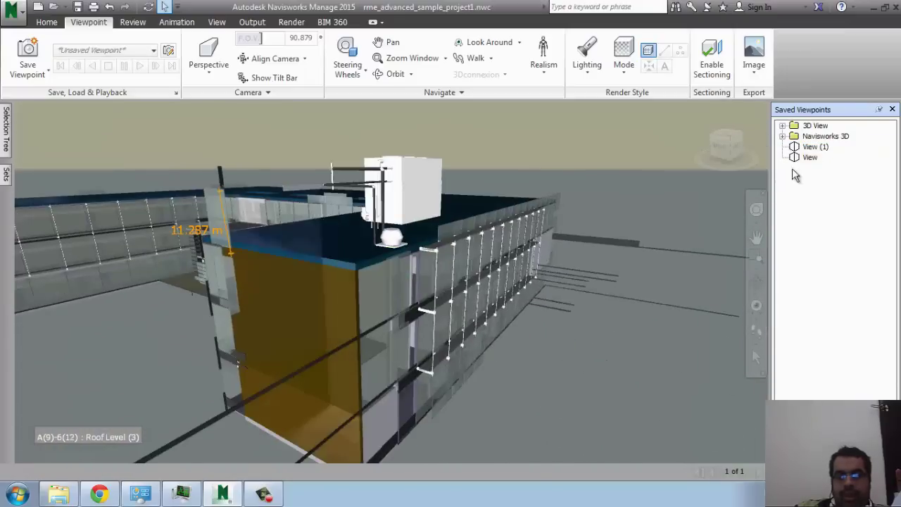
pyautogui.click(809, 157)
pyautogui.click(724, 149)
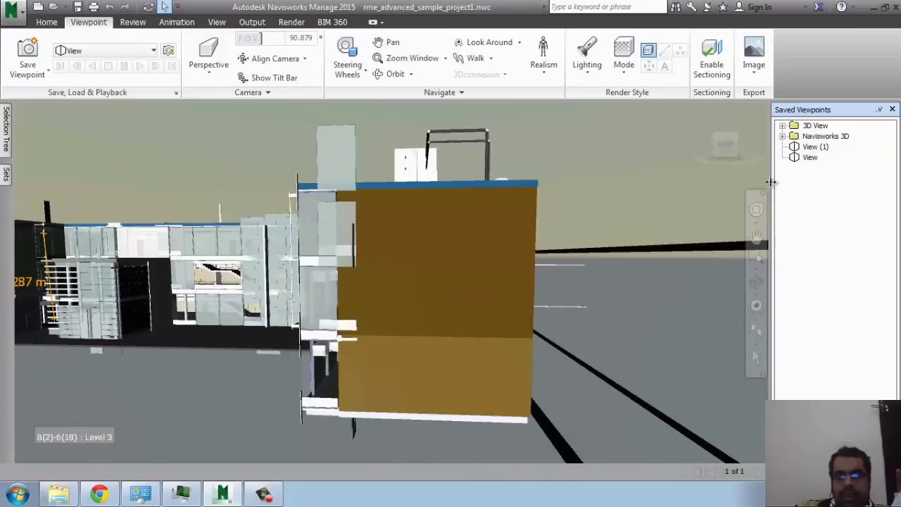
pyautogui.rightClick(816, 158)
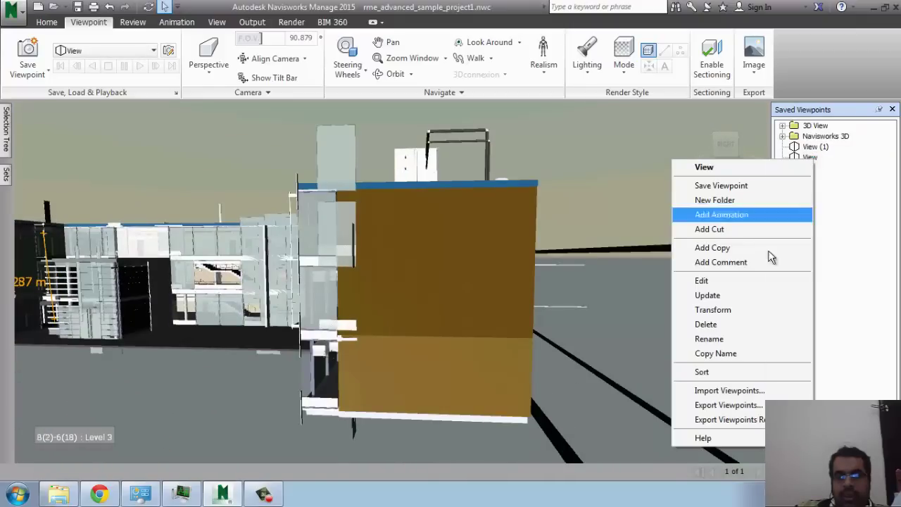
pyautogui.click(749, 295)
# Recall View (1) and View in turn to compare the two saved viewpoints.
pyautogui.click(815, 148)
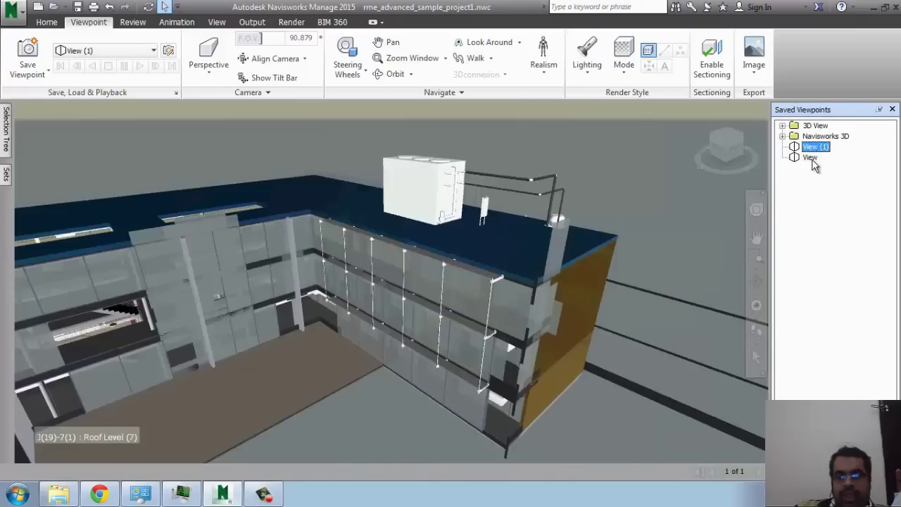
pyautogui.click(811, 158)
pyautogui.click(816, 192)
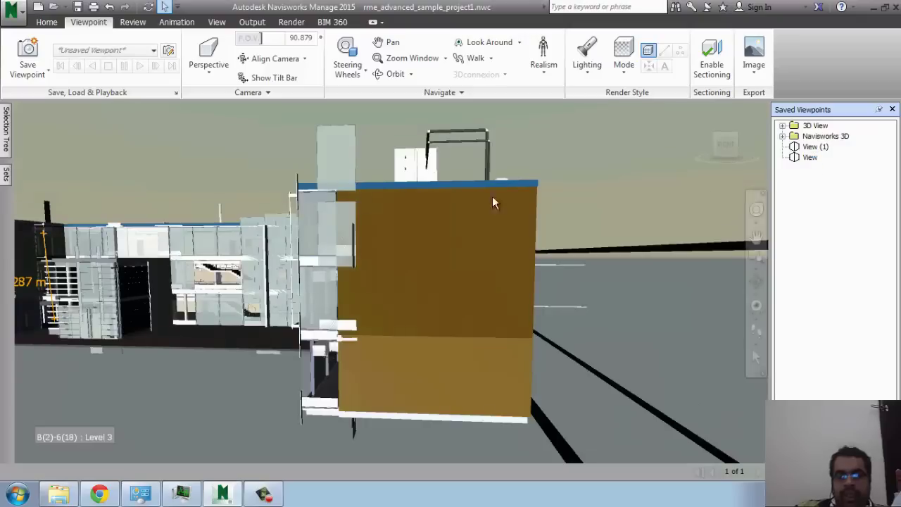
# Save two more viewpoints from different angles around the rooftop unit, updating View (2) before saving the roof view as View (3).
pyautogui.click(34, 47)
pyautogui.keyDown('shift'); pyautogui.moveTo(541, 276); pyautogui.dragTo(437, 282, button='middle'); pyautogui.keyUp('shift')
pyautogui.rightClick(821, 169)
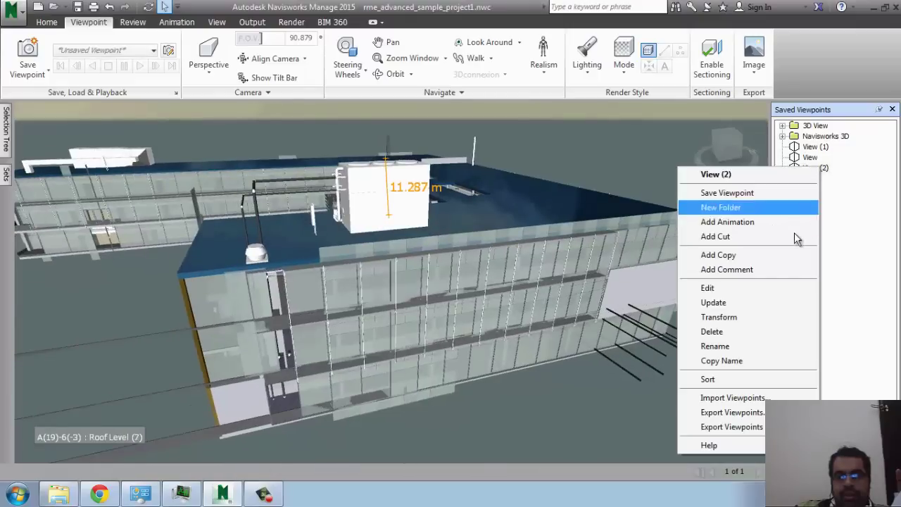
pyautogui.click(758, 300)
pyautogui.moveTo(446, 288); pyautogui.dragTo(374, 324)
pyautogui.click(32, 53)
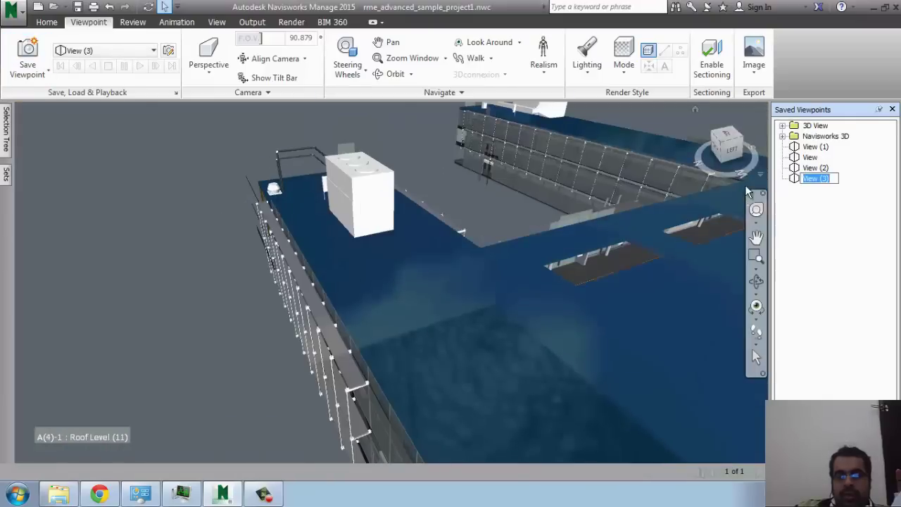
# Build a viewpoint animation from View (1), View, View (2) and View (3), and play it.
pyautogui.rightClick(798, 223)
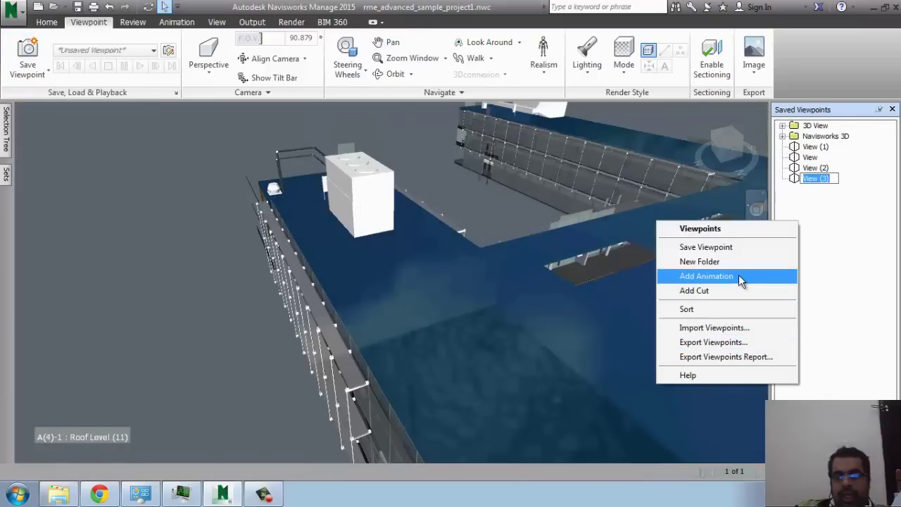
pyautogui.click(706, 276)
pyautogui.click(821, 179)
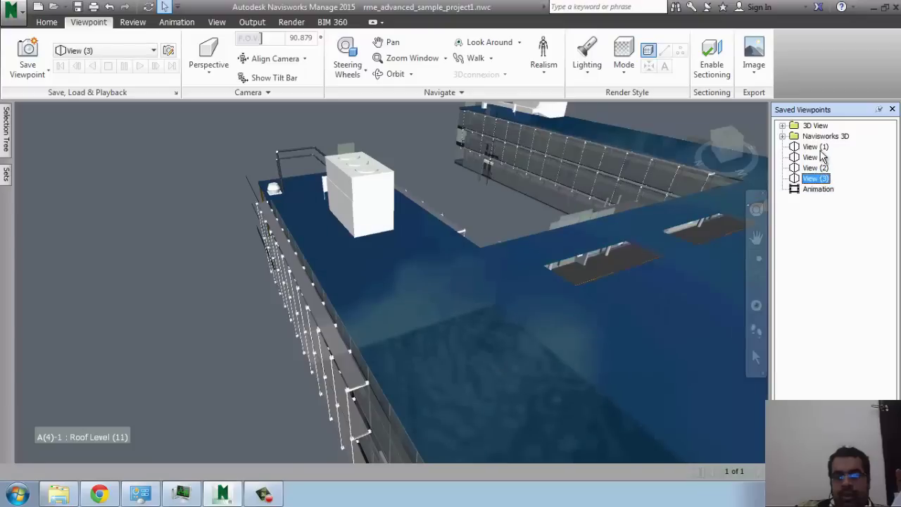
pyautogui.keyDown('shift'); pyautogui.click(813, 148); pyautogui.keyUp('shift')
pyautogui.moveTo(820, 196); pyautogui.dragTo(821, 197)
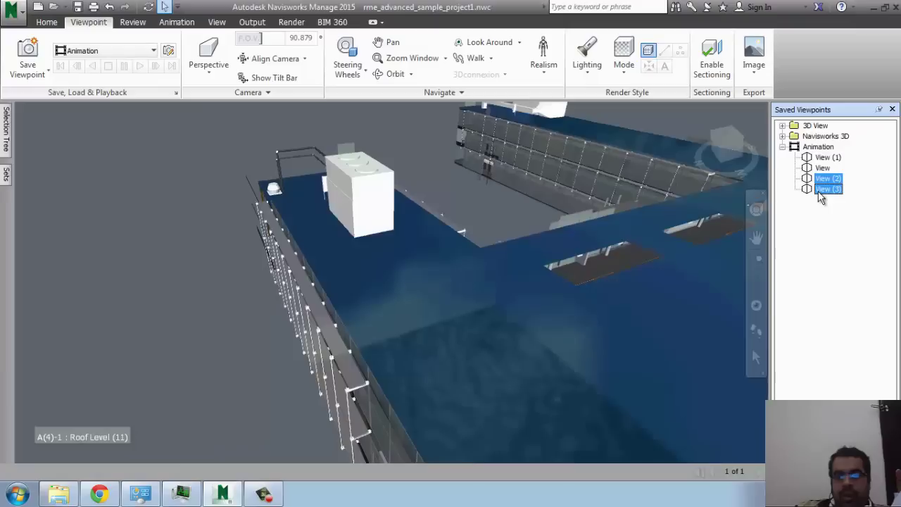
pyautogui.click(818, 146)
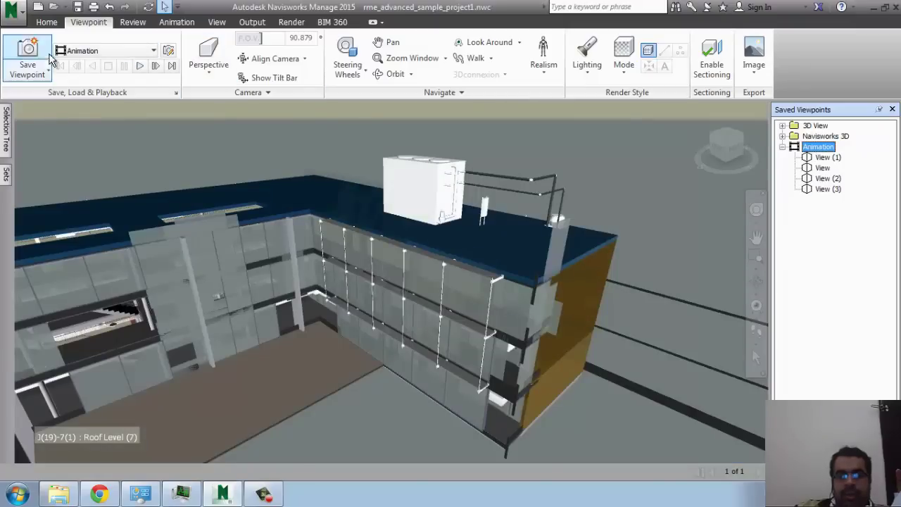
pyautogui.click(141, 65)
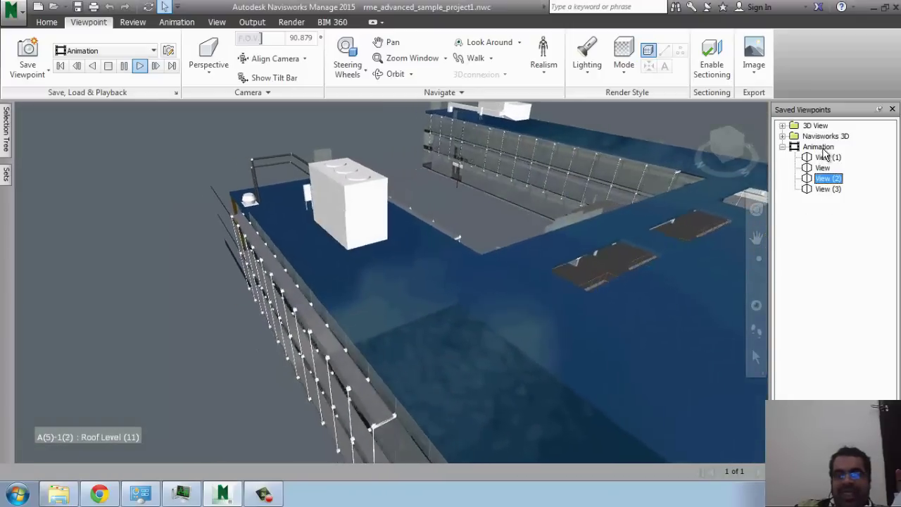
# Record an animation of the camera moving across the blue roof and down along the glazed facade.
pyautogui.click(42, 72)
pyautogui.click(49, 134)
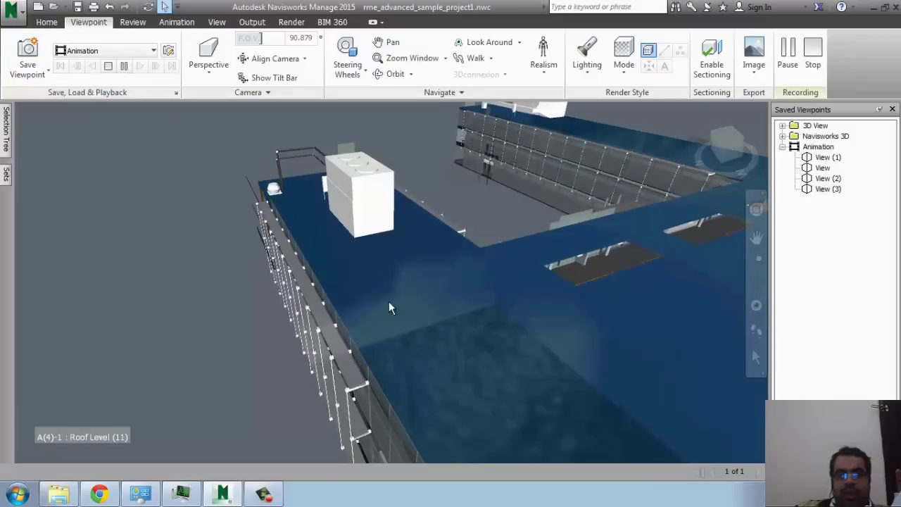
pyautogui.moveTo(388, 302); pyautogui.dragTo(2, 248, button='middle')
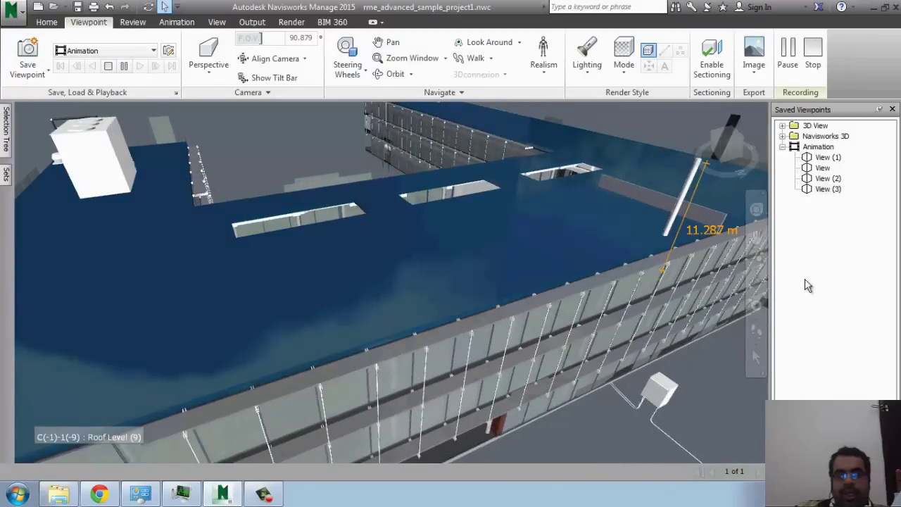
pyautogui.moveTo(555, 319); pyautogui.dragTo(380, 144, button='middle')
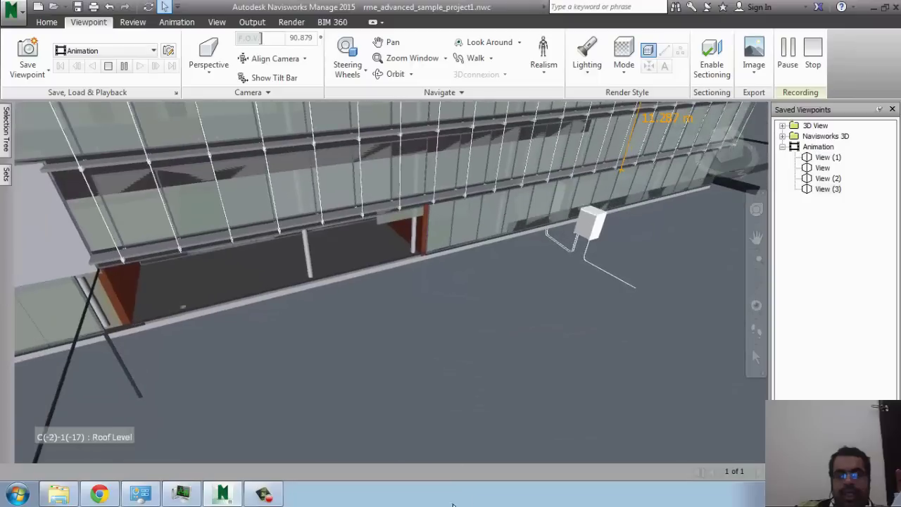
pyautogui.moveTo(463, 265); pyautogui.dragTo(592, 248, button='middle')
pyautogui.click(813, 55)
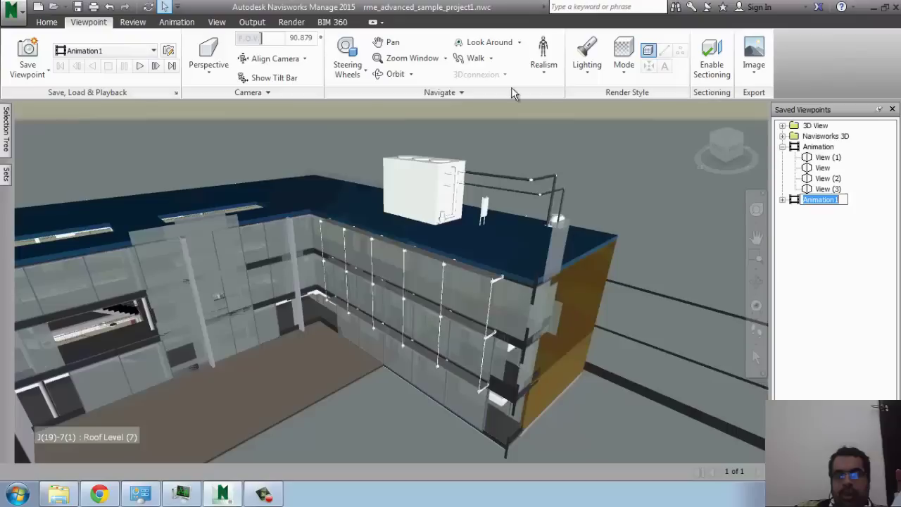
# Expand the recorded Animation1 to view its frames, and play it back before stopping it.
pyautogui.click(783, 200)
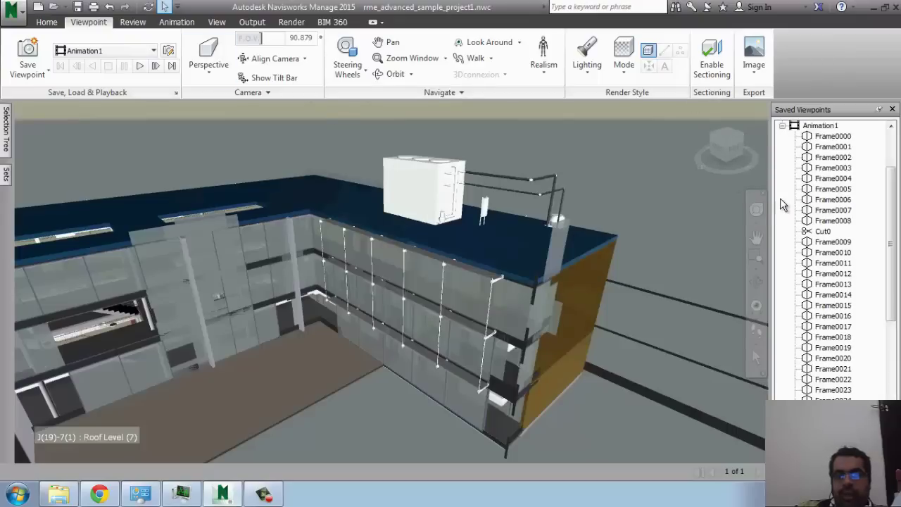
pyautogui.scroll(3, 831, 277)
pyautogui.click(820, 201)
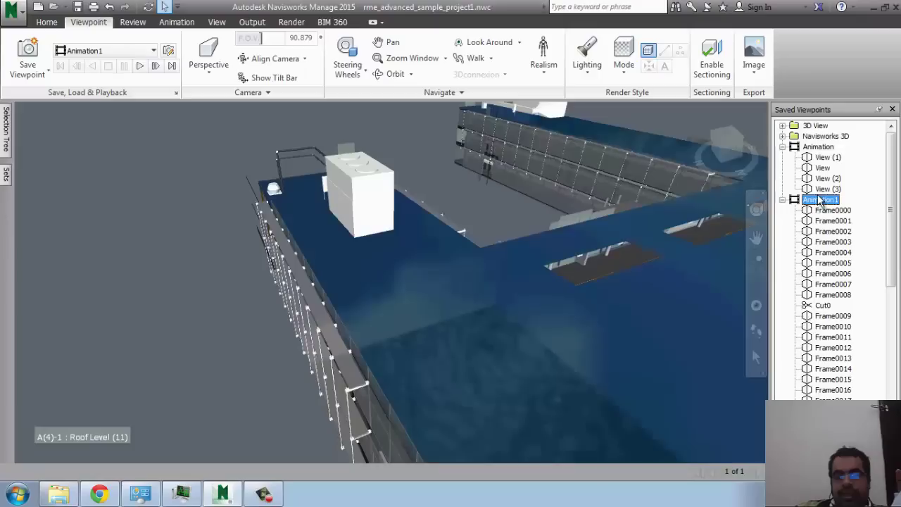
pyautogui.click(139, 65)
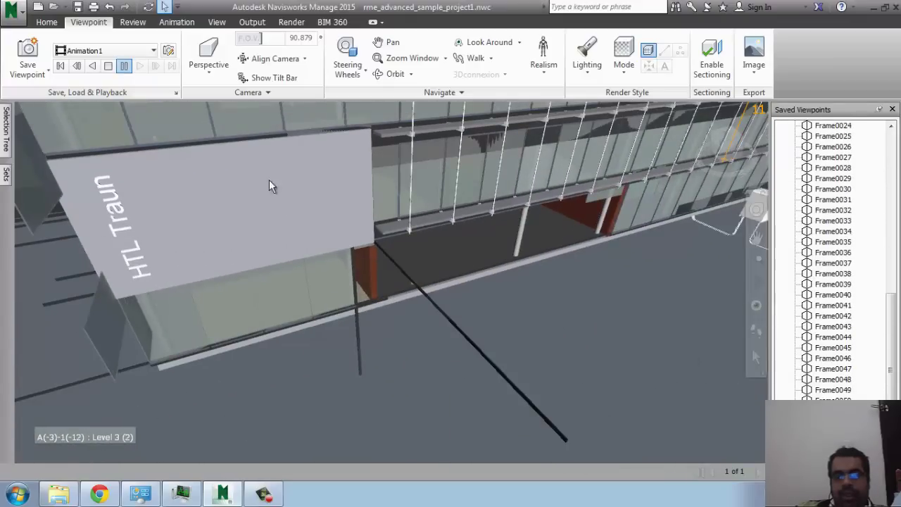
pyautogui.click(107, 65)
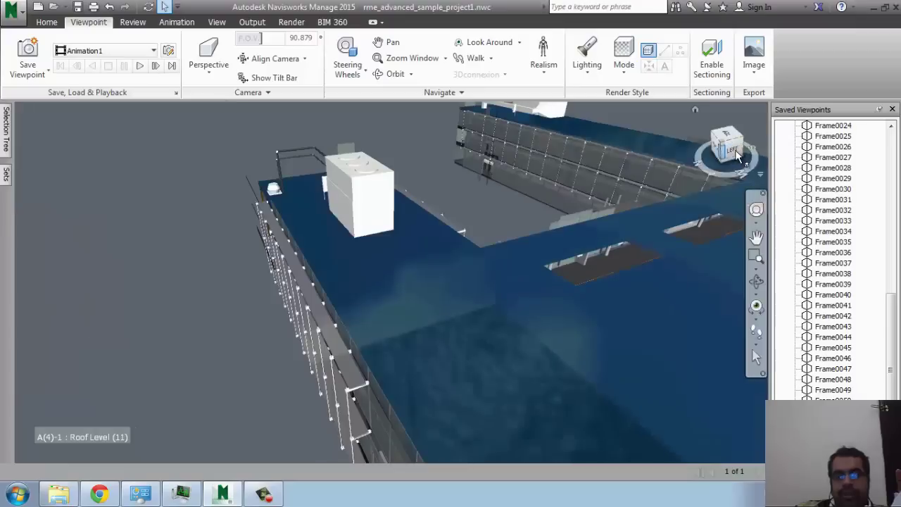
# Add the comment "WHAT IS THIS??" to the View (1) viewpoint inside the first animation.
pyautogui.click(892, 216)
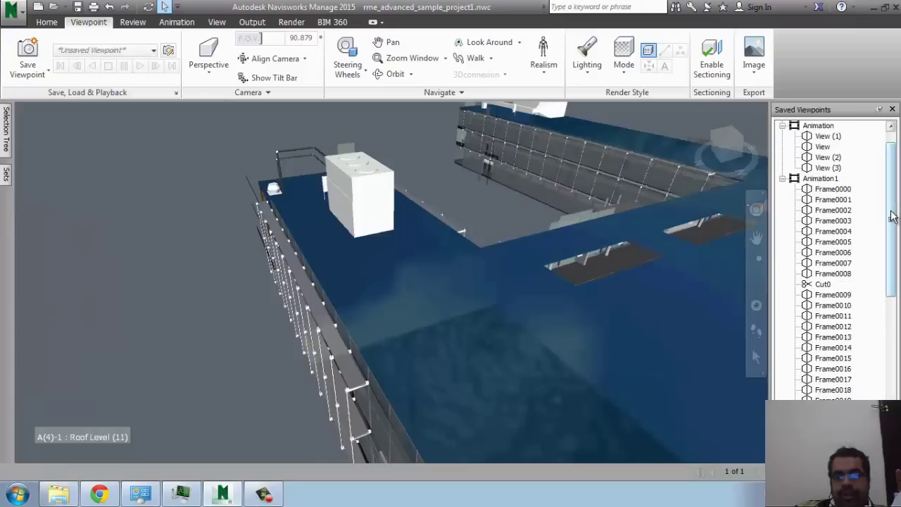
pyautogui.click(827, 136)
pyautogui.rightClick(825, 138)
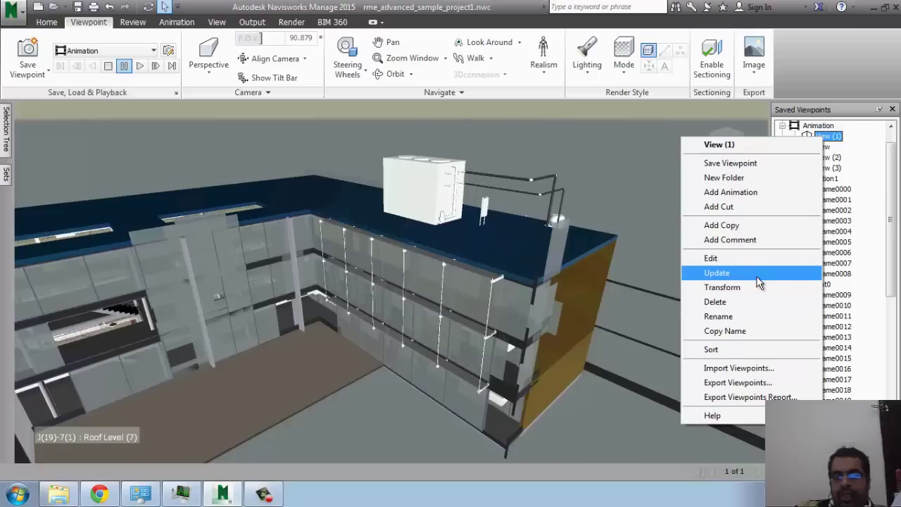
pyautogui.click(771, 239)
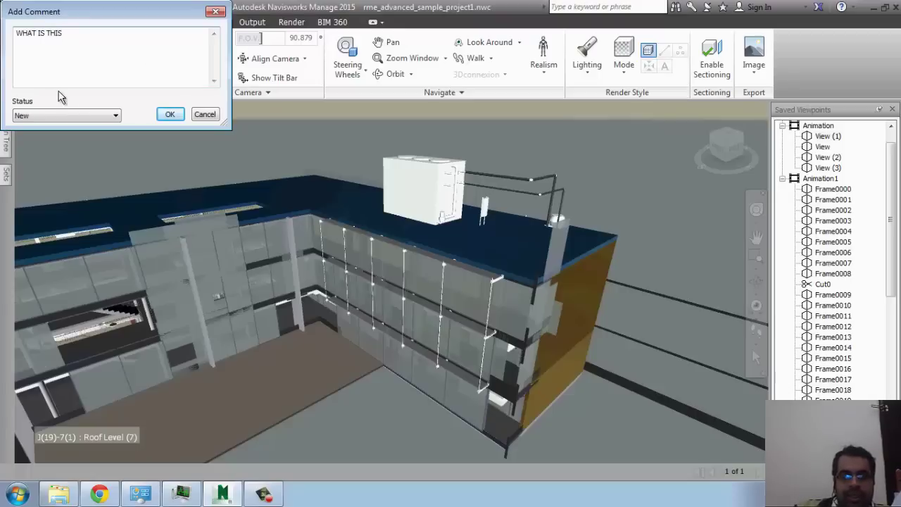
pyautogui.click(107, 116)
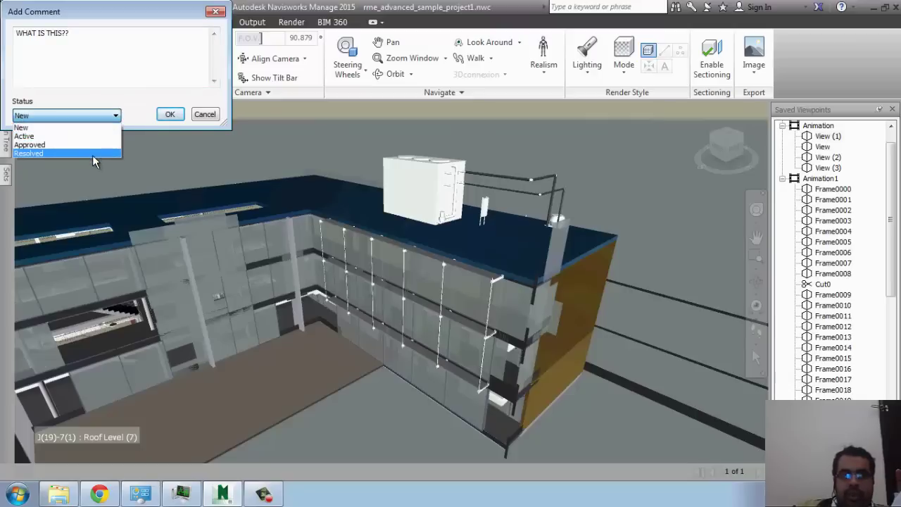
pyautogui.click(163, 121)
pyautogui.click(167, 116)
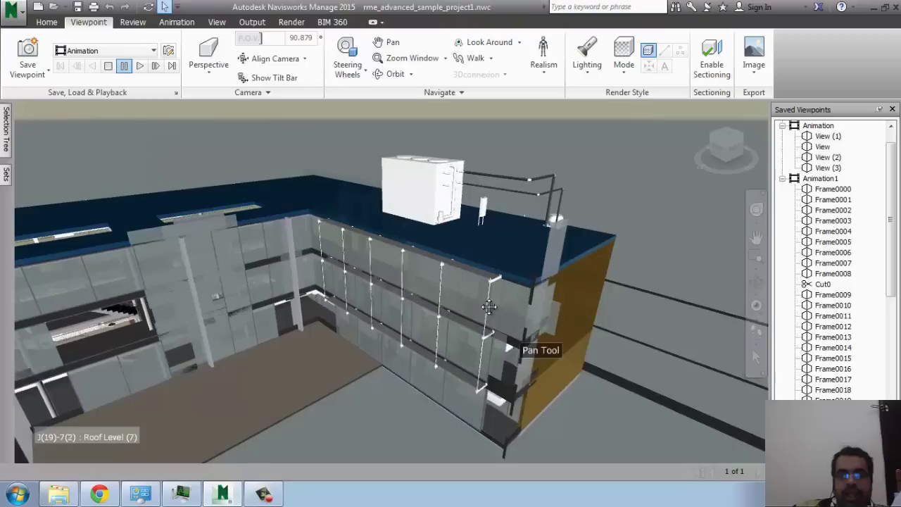
# Recall View (1) and measure the nearest vertical facade rod at the building corner between its upper two brackets.
pyautogui.moveTo(521, 289); pyautogui.dragTo(479, 283, button='middle')
pyautogui.click(133, 22)
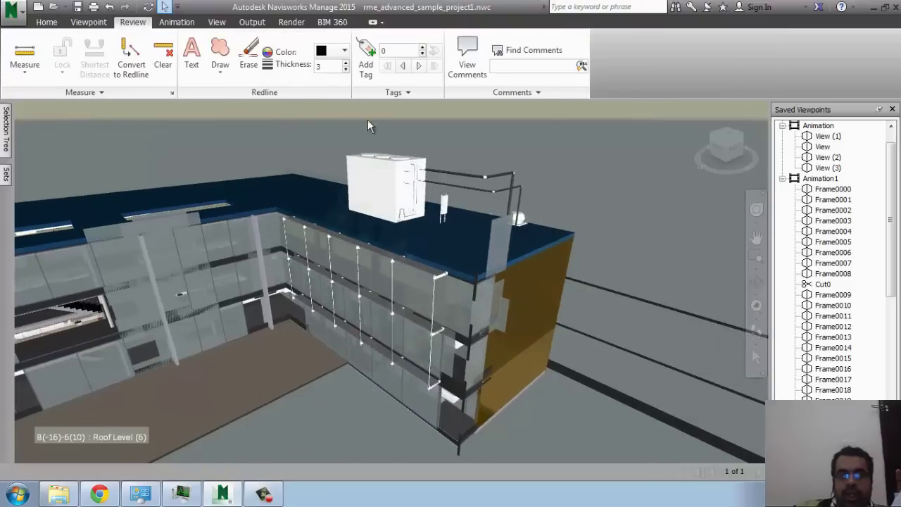
pyautogui.click(828, 137)
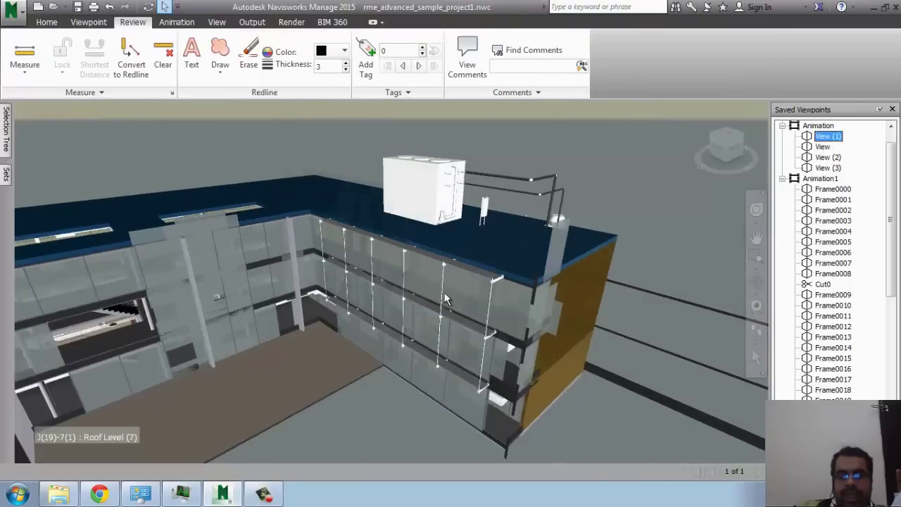
pyautogui.moveTo(445, 299); pyautogui.dragTo(372, 261, button='middle')
pyautogui.scroll(5, 396, 253)
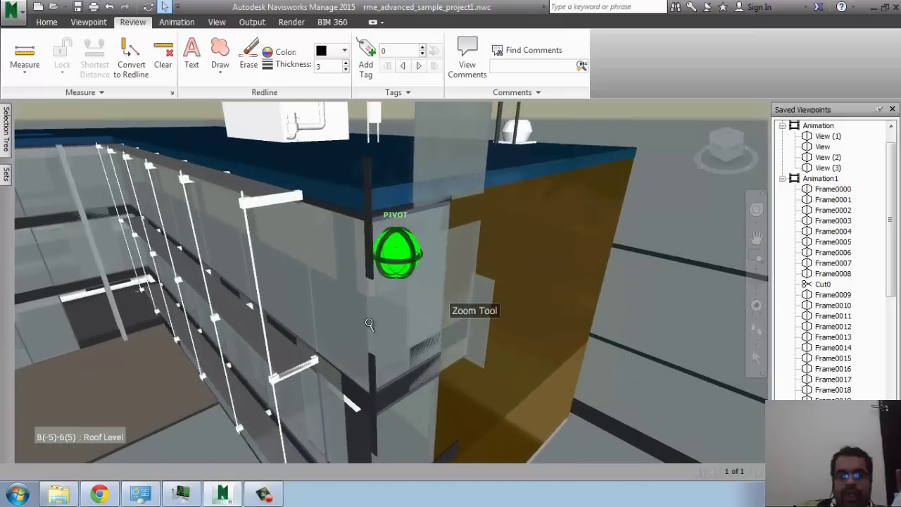
pyautogui.moveTo(369, 324); pyautogui.dragTo(303, 253, button='middle')
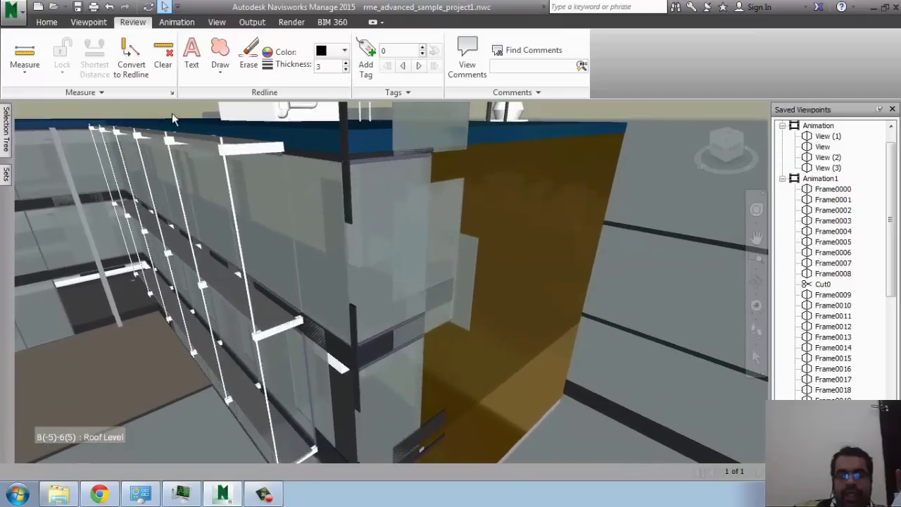
pyautogui.click(22, 69)
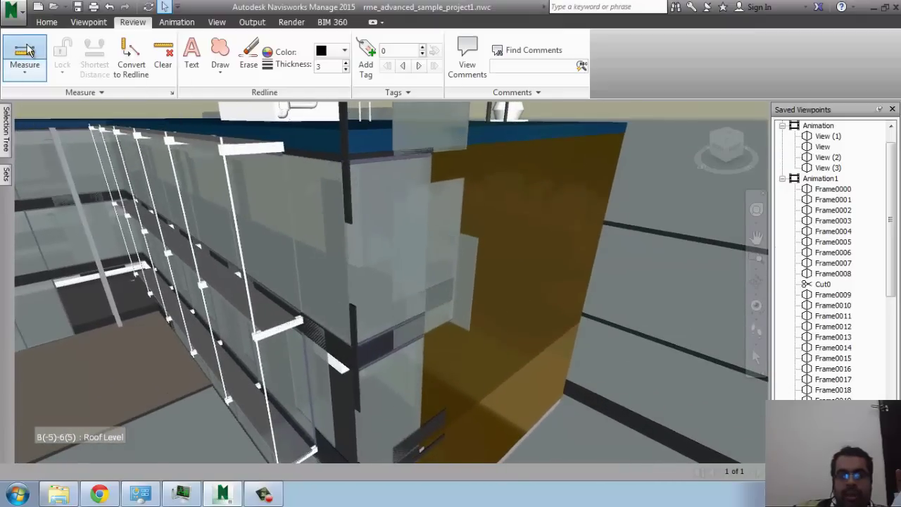
pyautogui.click(222, 155)
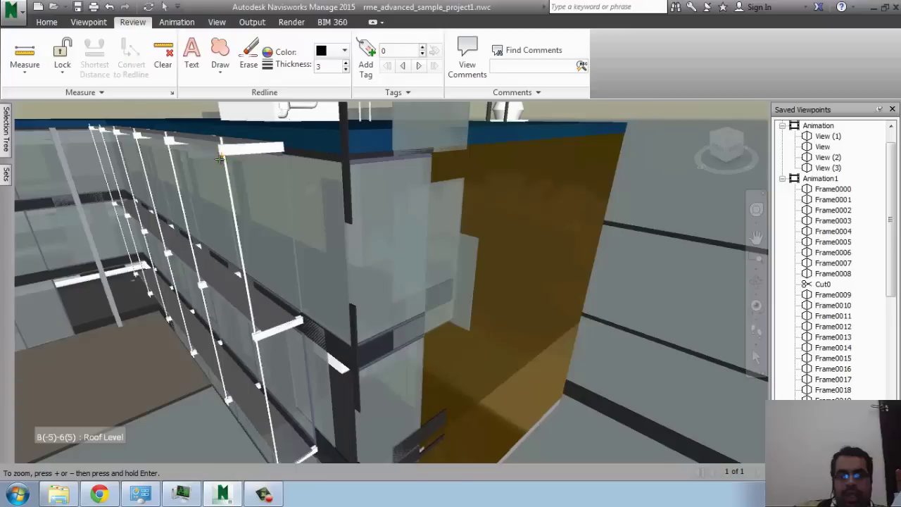
pyautogui.click(255, 336)
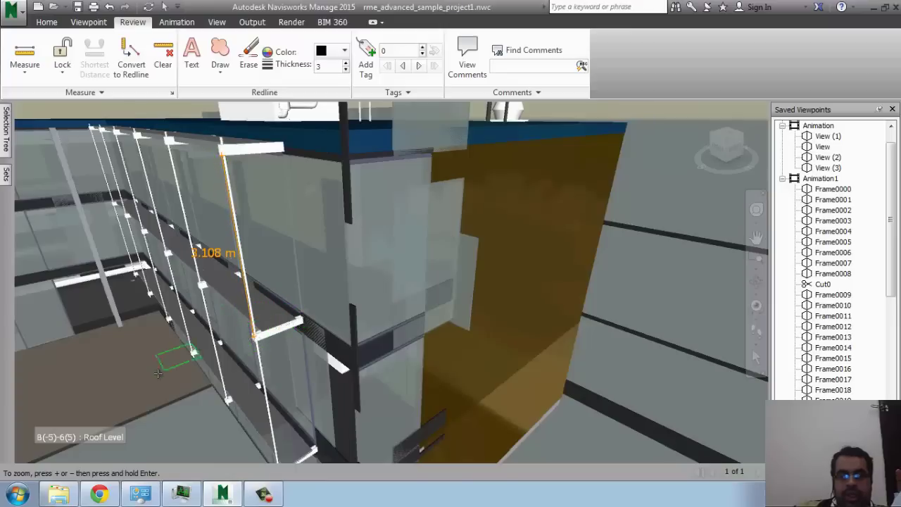
# Measure the area of the four-sided upper glass panel next to the building corner.
pyautogui.click(25, 66)
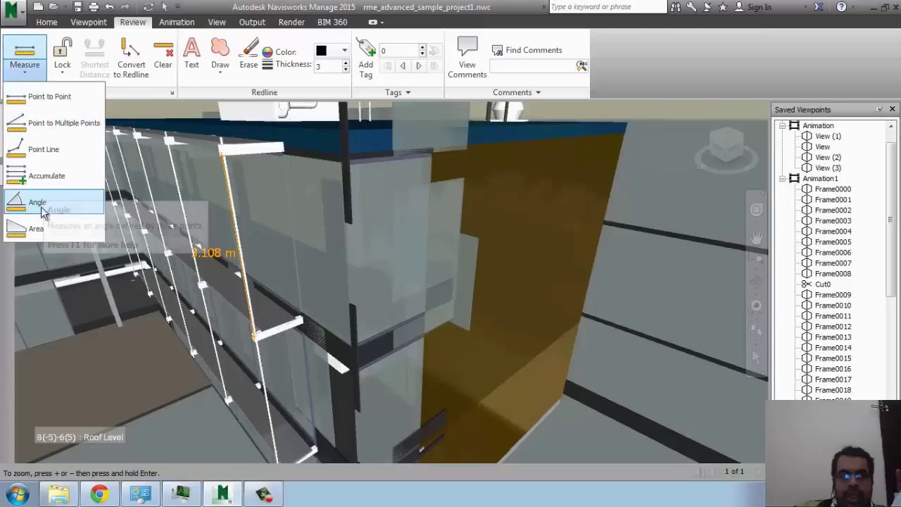
pyautogui.click(36, 229)
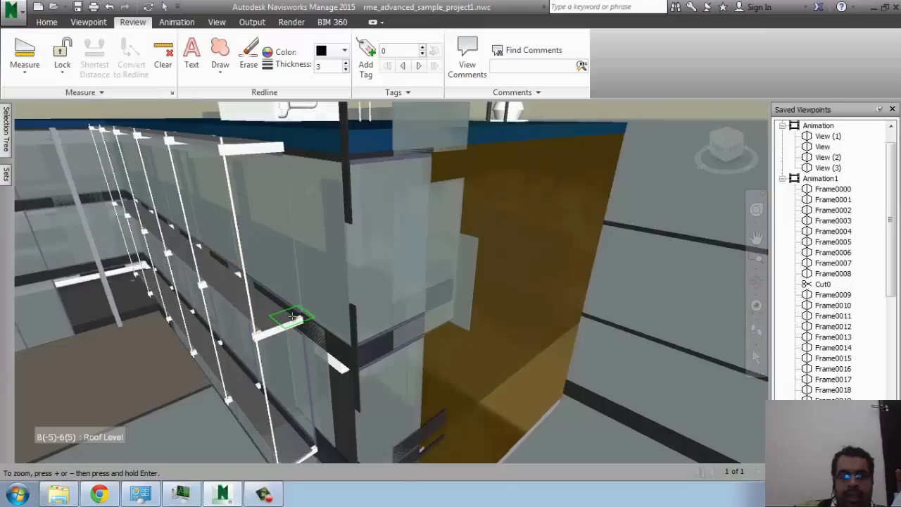
pyautogui.click(302, 314)
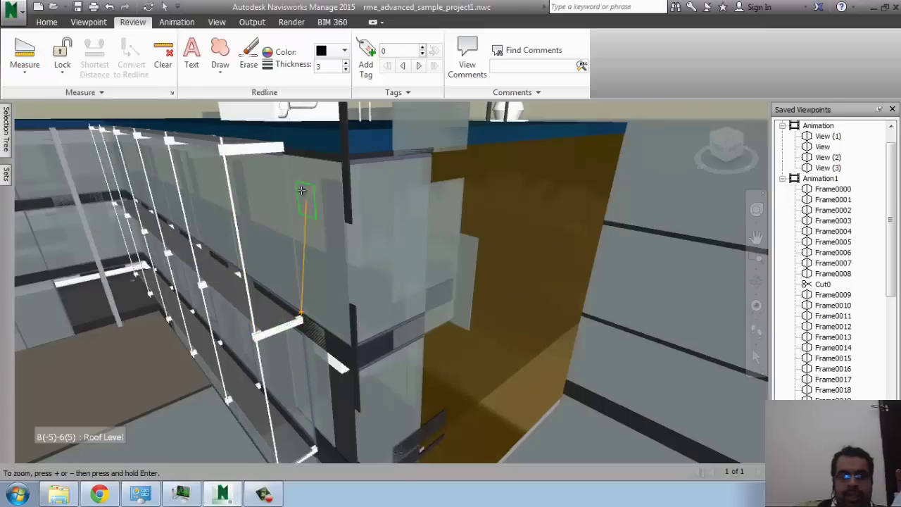
pyautogui.click(281, 155)
pyautogui.click(339, 162)
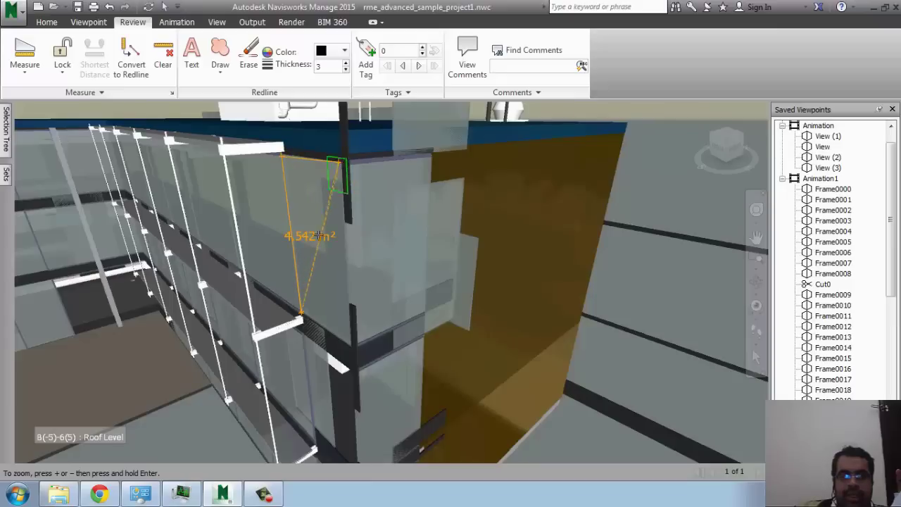
pyautogui.click(351, 347)
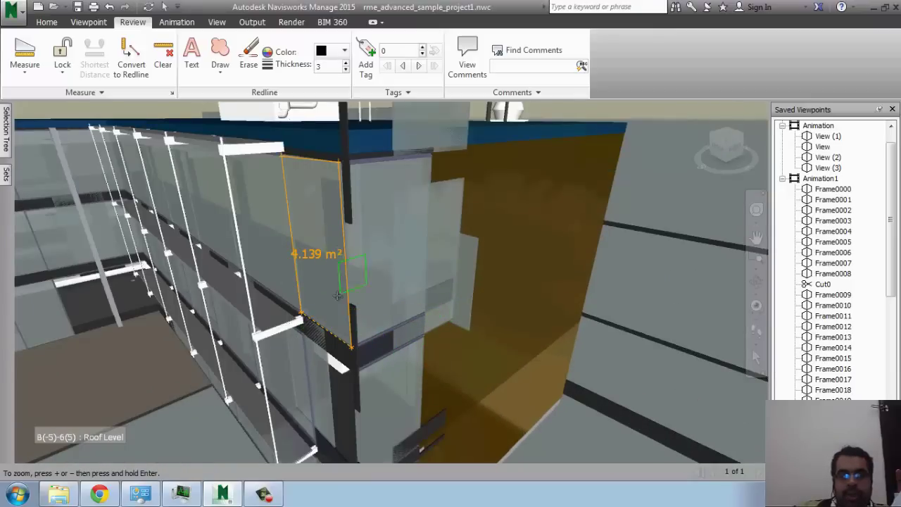
# Measure from the lower near corner of the upper glass panel around the building corner to its other three corners with Point to Multiple Points.
pyautogui.click(23, 72)
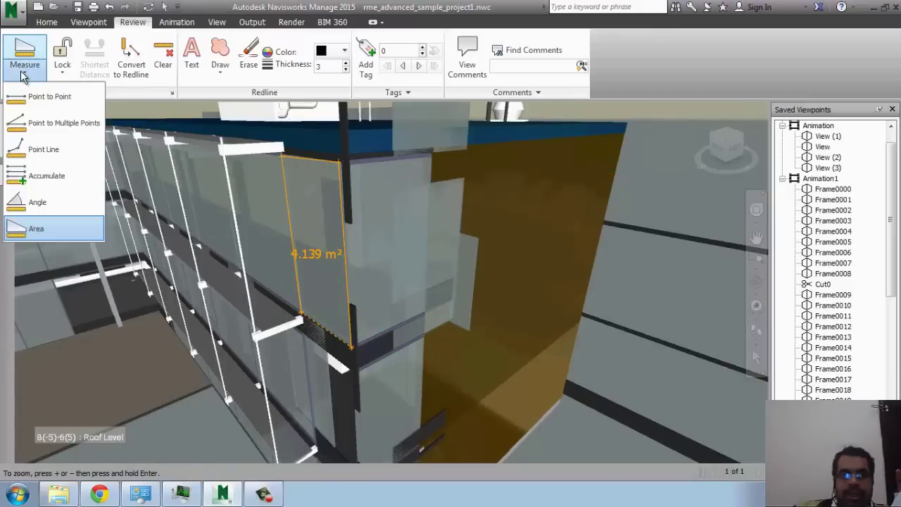
pyautogui.click(63, 122)
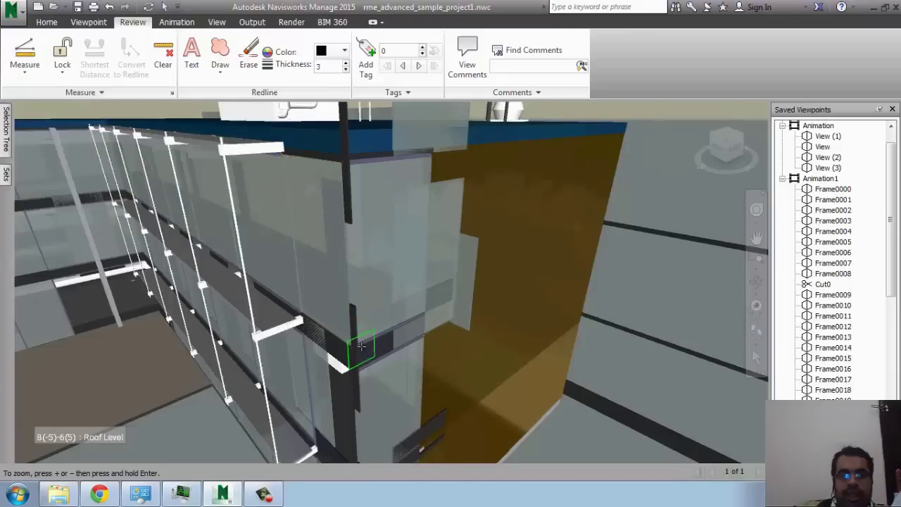
pyautogui.click(361, 346)
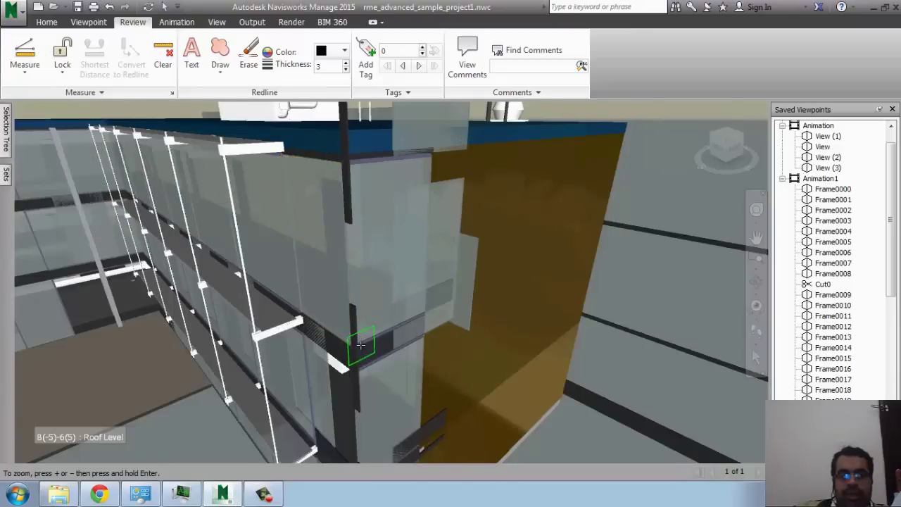
pyautogui.click(428, 315)
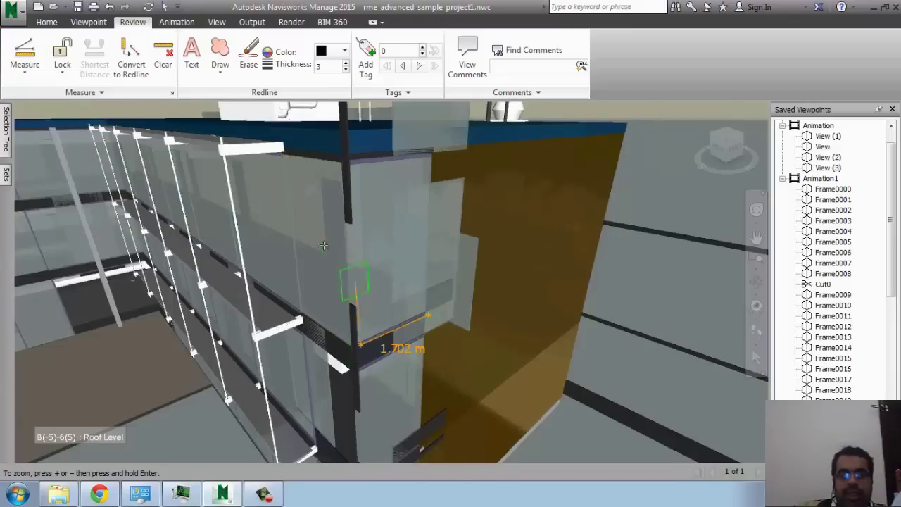
pyautogui.click(345, 164)
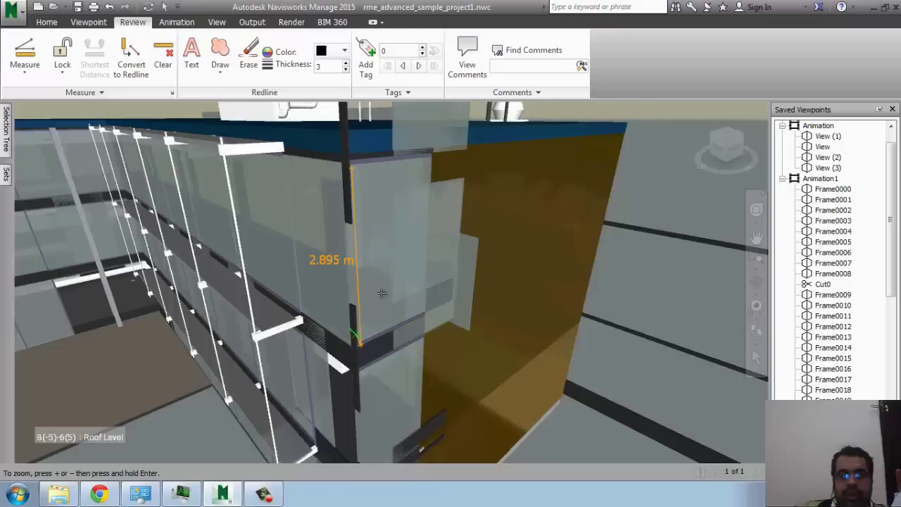
pyautogui.click(427, 162)
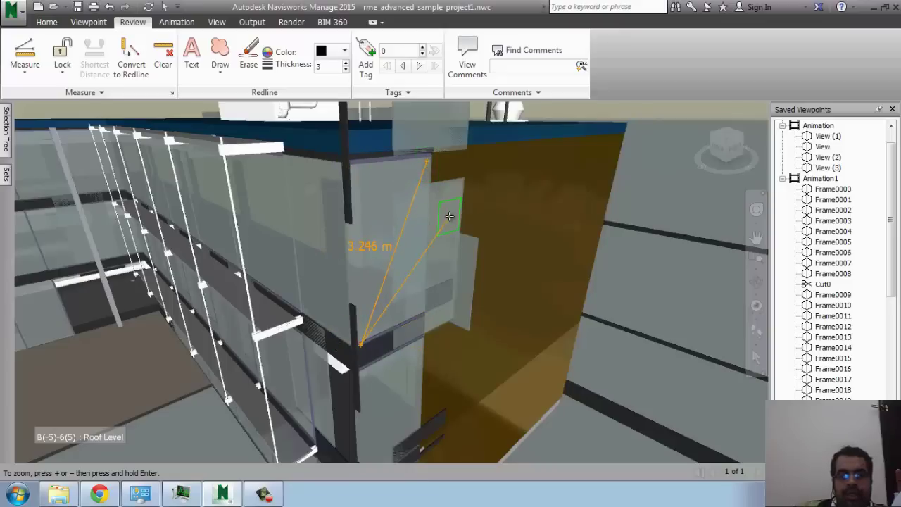
pyautogui.press('Escape')
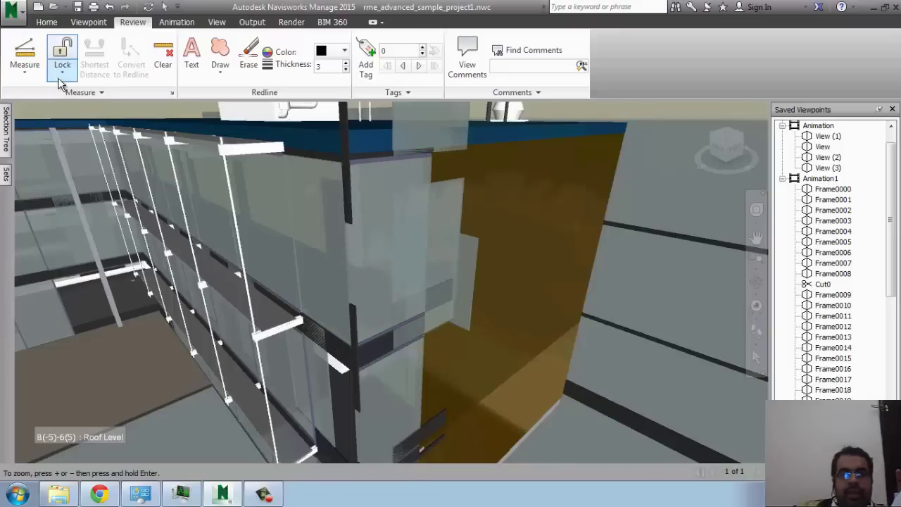
# Lock measuring to the X axis.
pyautogui.click(60, 77)
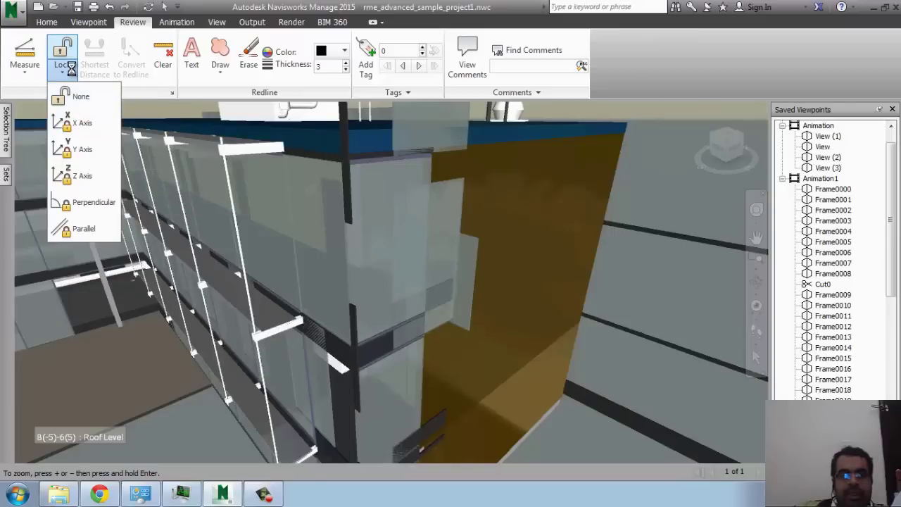
pyautogui.click(88, 123)
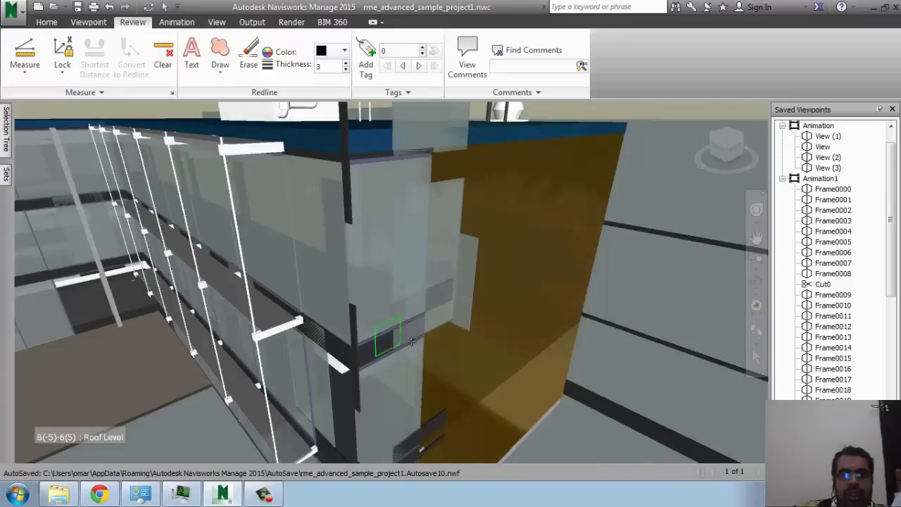
# Recall the View (3) viewpoint and add the redline text "ERROR" over the white rooftop unit.
pyautogui.click(195, 65)
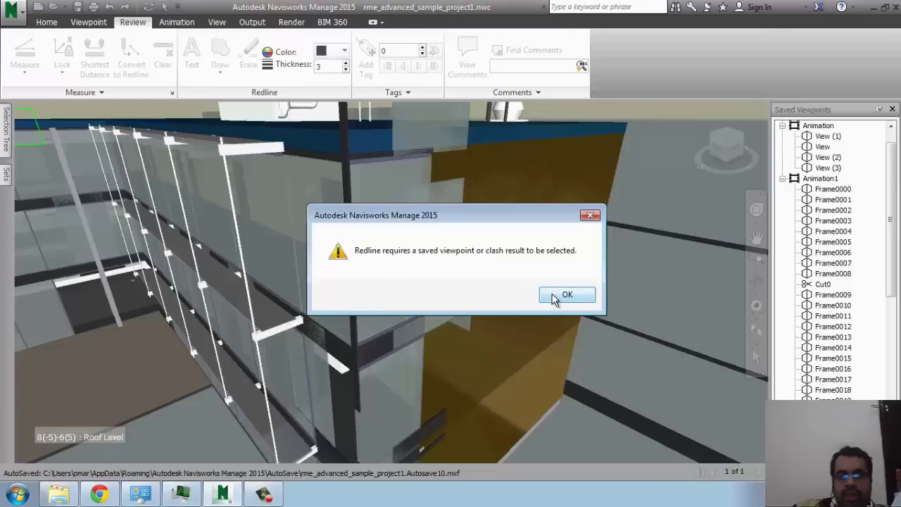
pyautogui.click(554, 296)
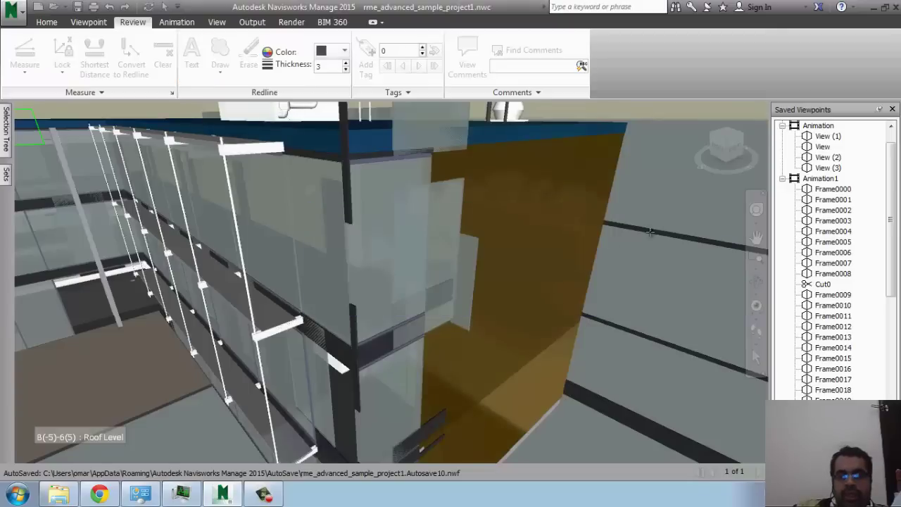
pyautogui.click(817, 168)
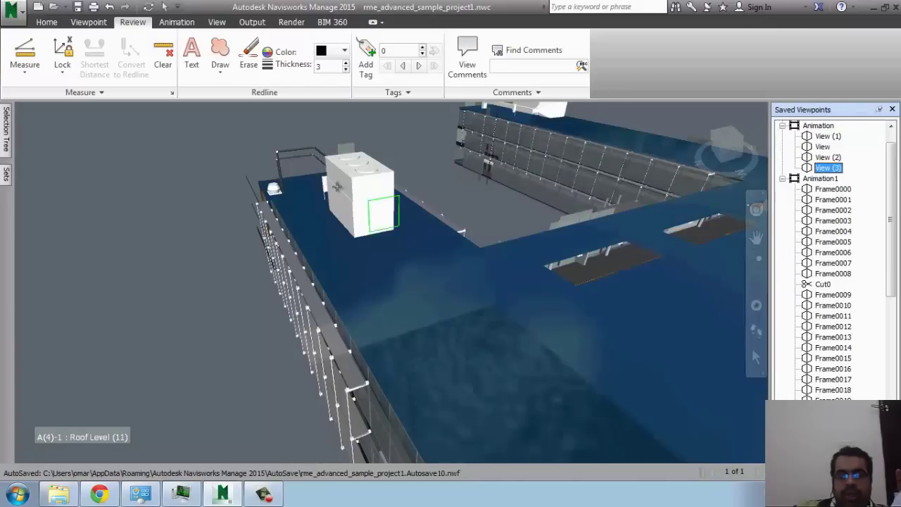
pyautogui.click(192, 58)
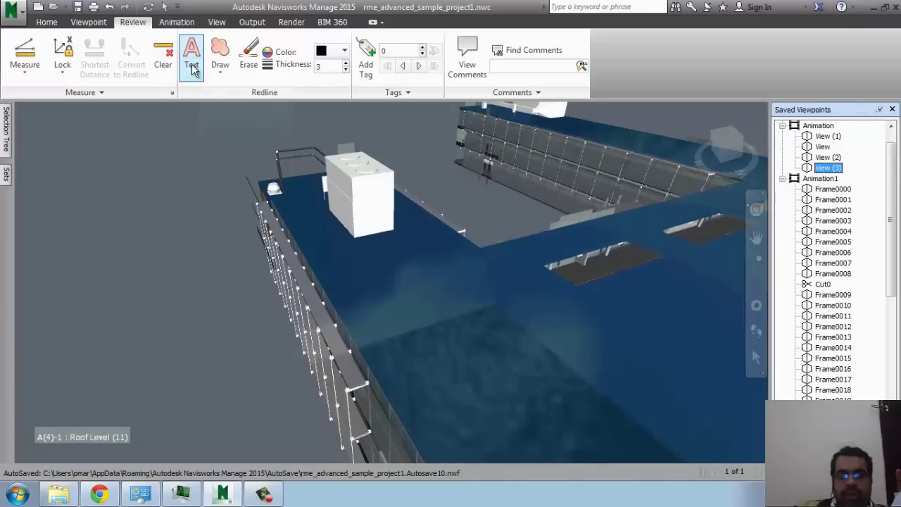
pyautogui.click(378, 215)
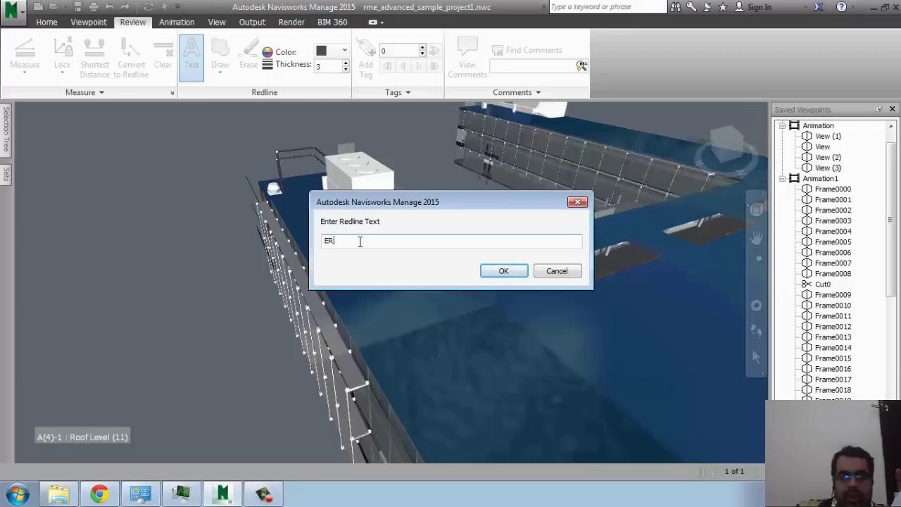
pyautogui.click(504, 273)
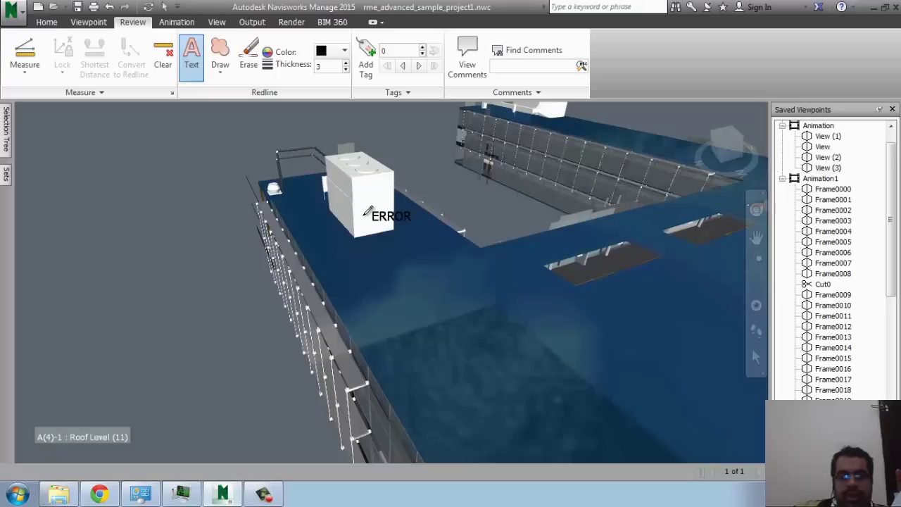
# Set the redline colour to red and add the text "BAD IDEA" near the end of the far facade.
pyautogui.click(328, 51)
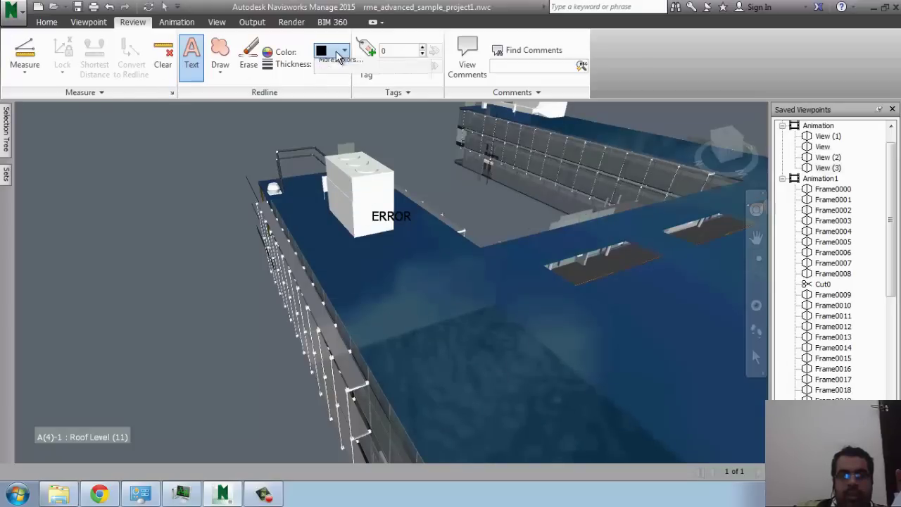
pyautogui.click(328, 94)
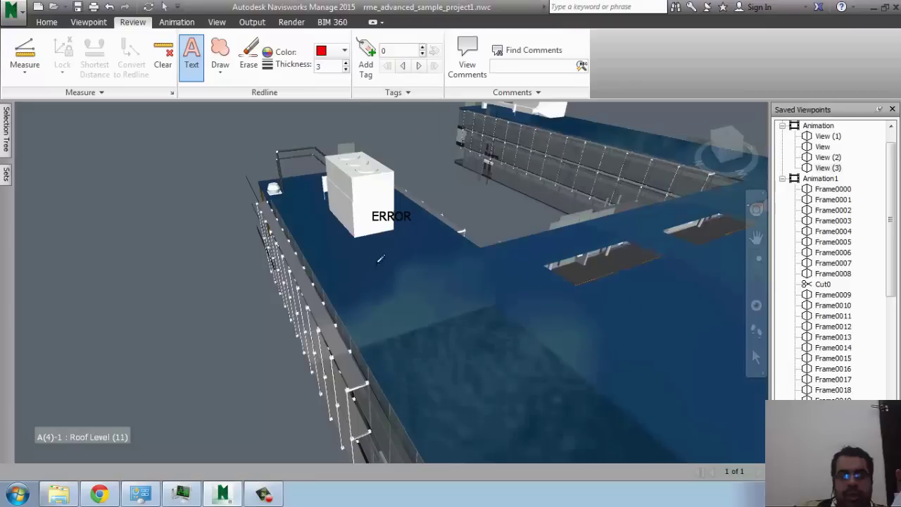
pyautogui.click(459, 209)
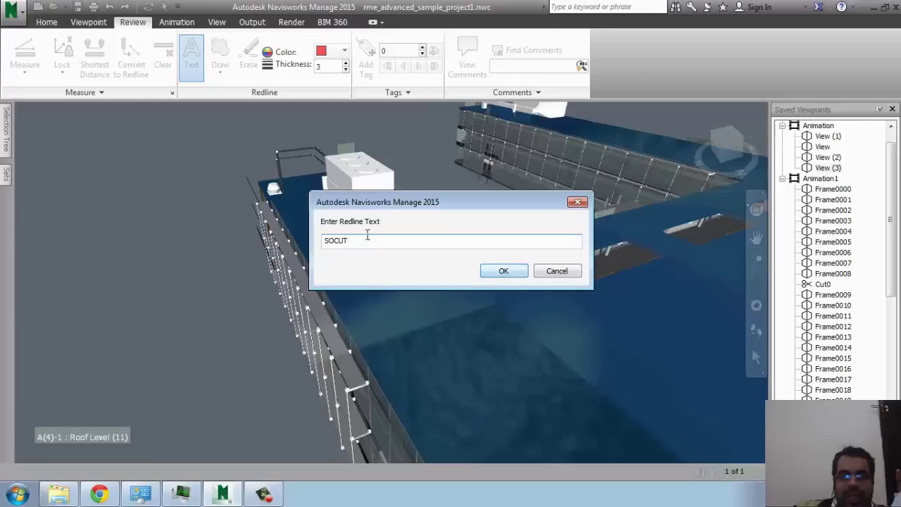
pyautogui.moveTo(367, 240); pyautogui.dragTo(266, 220)
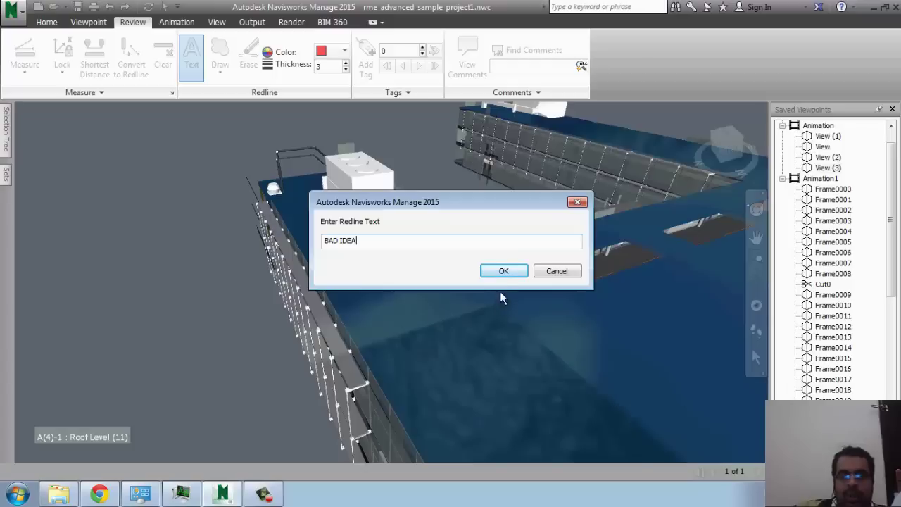
pyautogui.click(505, 270)
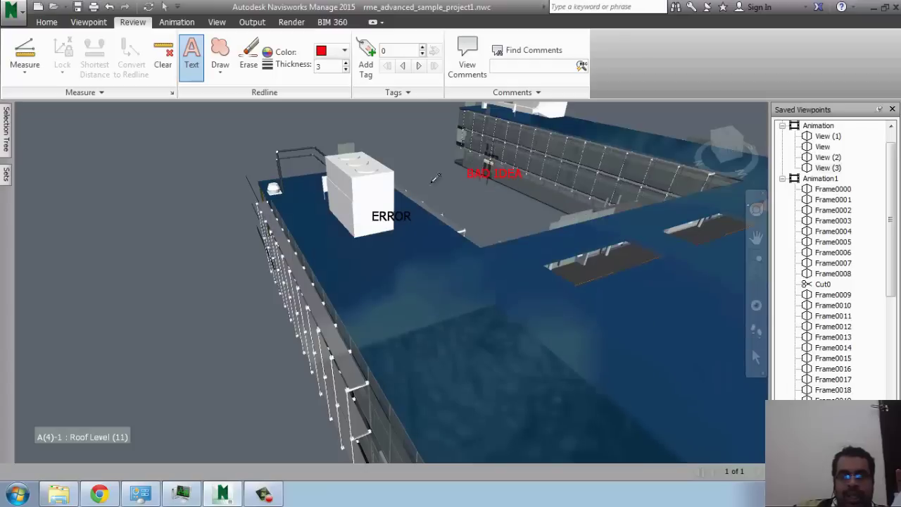
# Measure a short point-to-point distance at the near end of the far facade.
pyautogui.click(25, 67)
pyautogui.click(42, 95)
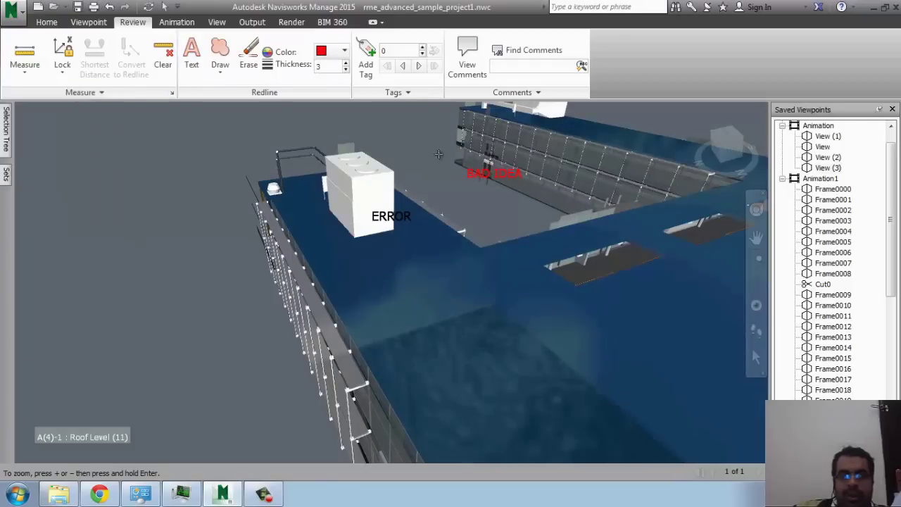
pyautogui.click(462, 165)
pyautogui.click(465, 149)
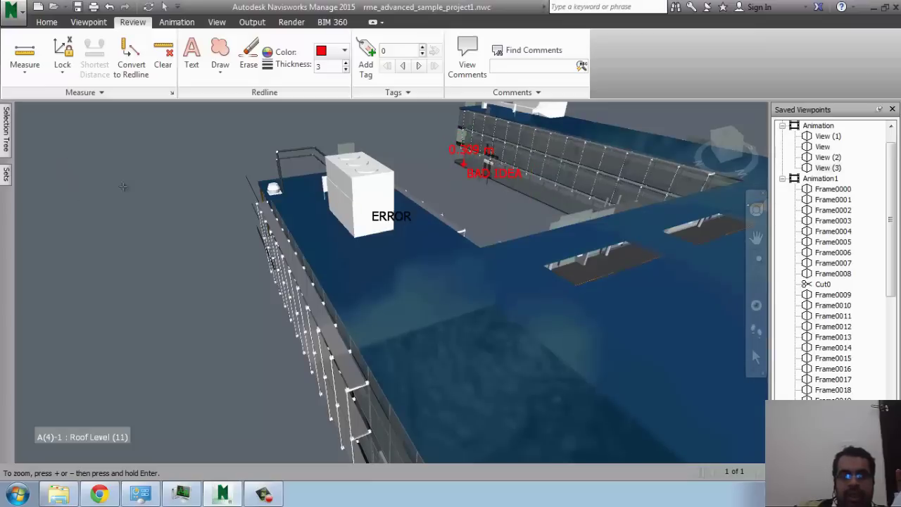
# Measure the inner roof edge beside the white rooftop unit, and measure between points in the first two roof openings.
pyautogui.moveTo(497, 371); pyautogui.dragTo(295, 352, button='middle')
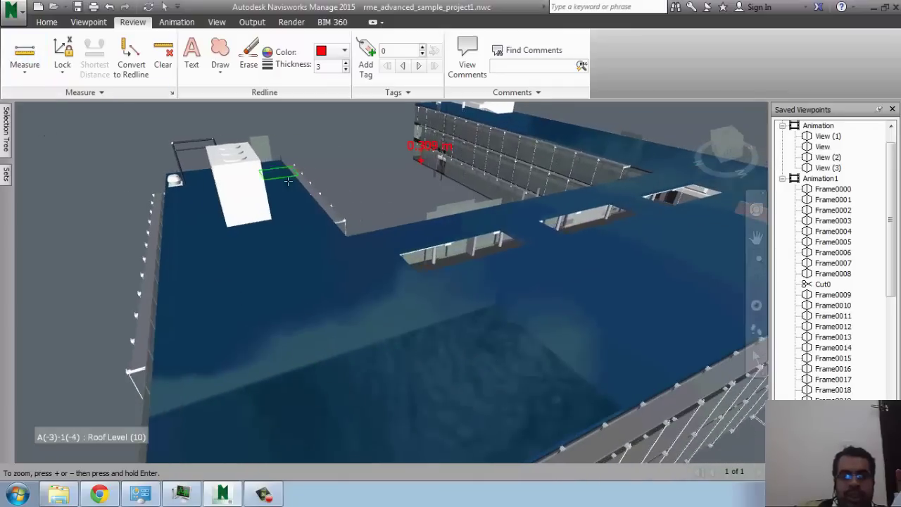
pyautogui.click(346, 236)
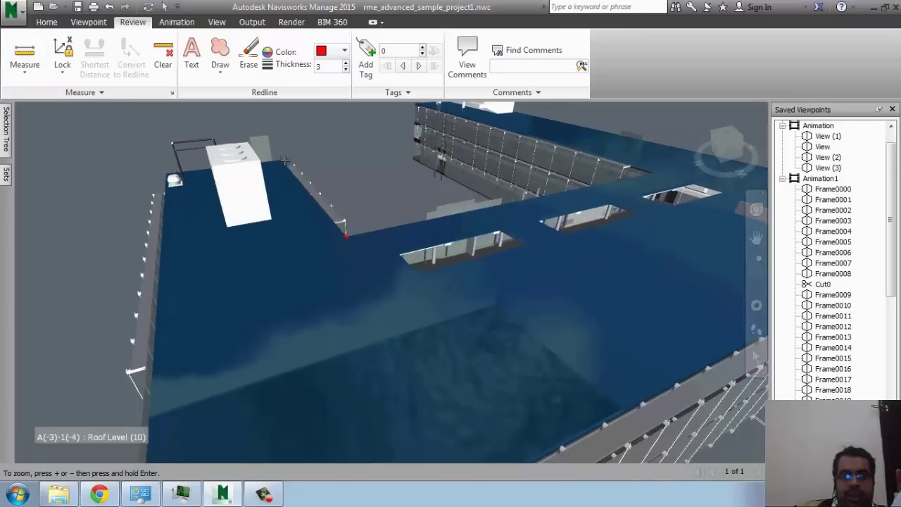
pyautogui.click(278, 155)
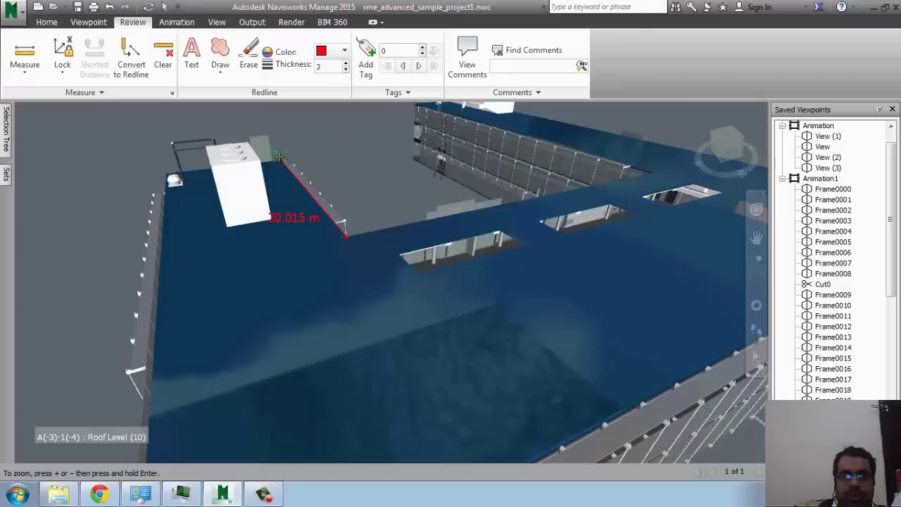
pyautogui.click(444, 251)
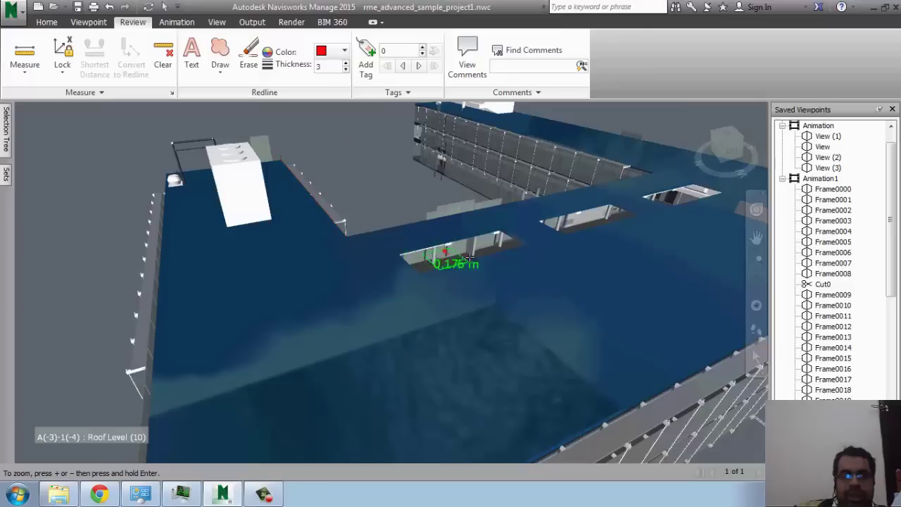
pyautogui.click(561, 218)
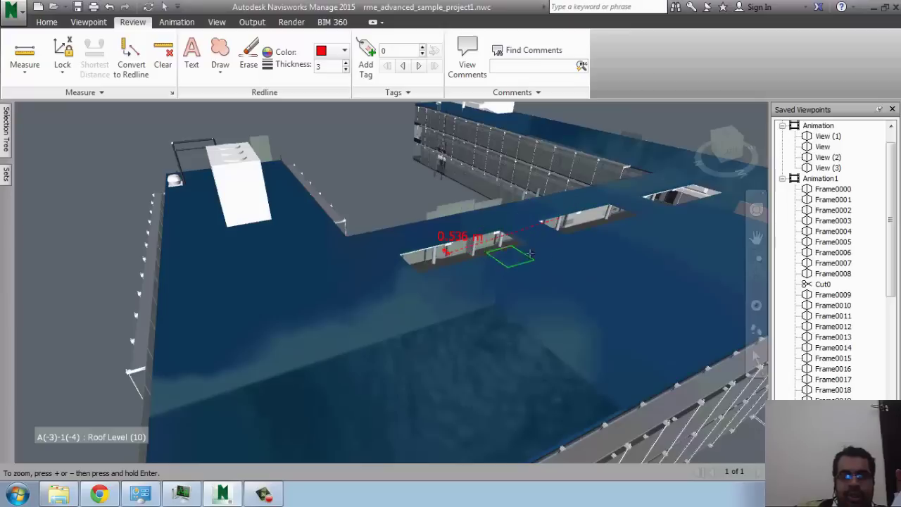
# Recall the saved viewpoints View (3), View (2), View and View (1) in turn to review the building.
pyautogui.click(824, 168)
pyautogui.click(827, 158)
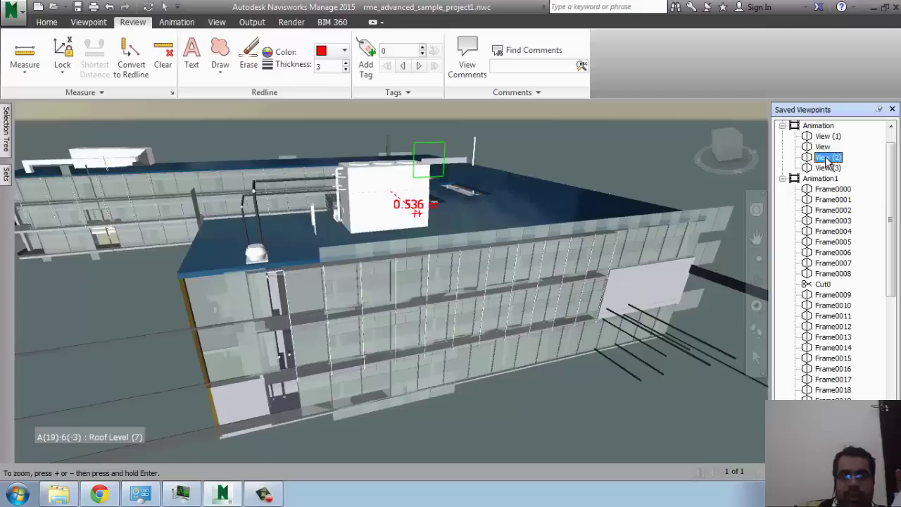
pyautogui.click(824, 147)
pyautogui.click(828, 136)
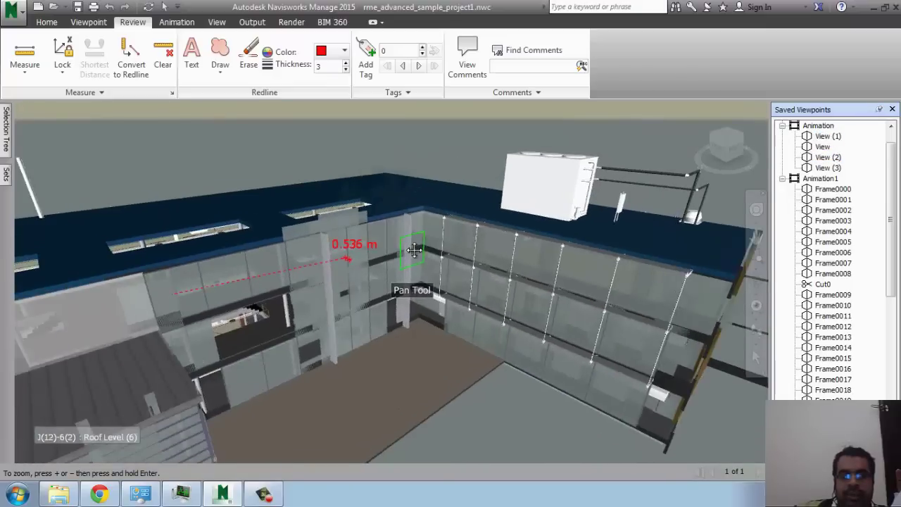
pyautogui.moveTo(414, 250); pyautogui.dragTo(366, 260)
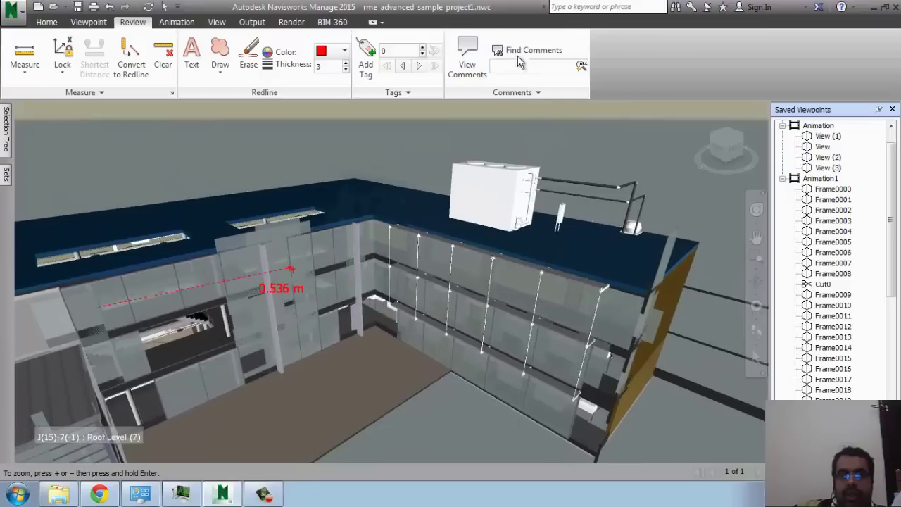
pyautogui.click(827, 137)
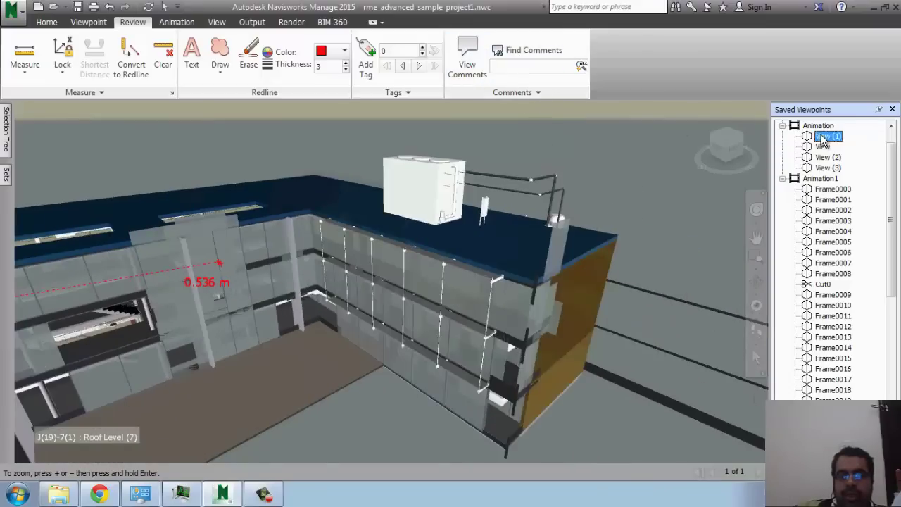
pyautogui.rightClick(824, 140)
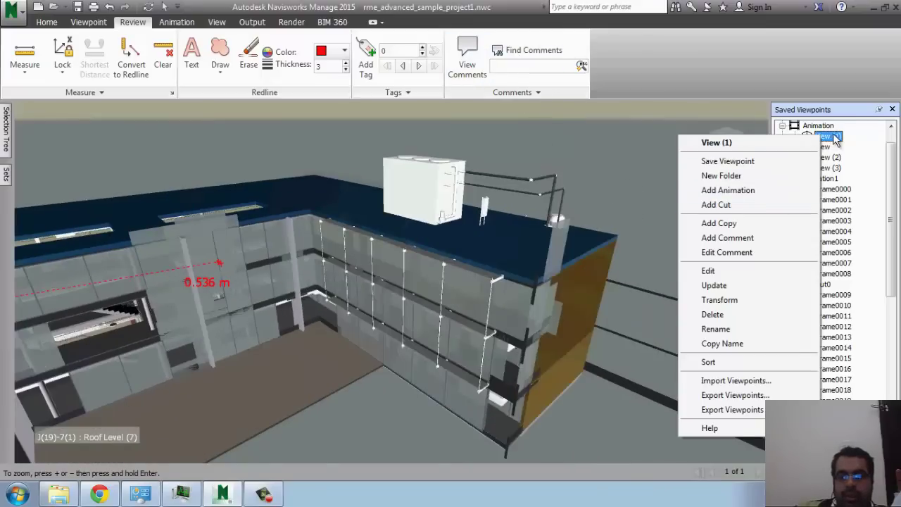
pyautogui.click(836, 138)
# Recall the viewpoint named View in the first animation and add the comment "OAS" with status New to it.
pyautogui.click(822, 147)
pyautogui.rightClick(822, 147)
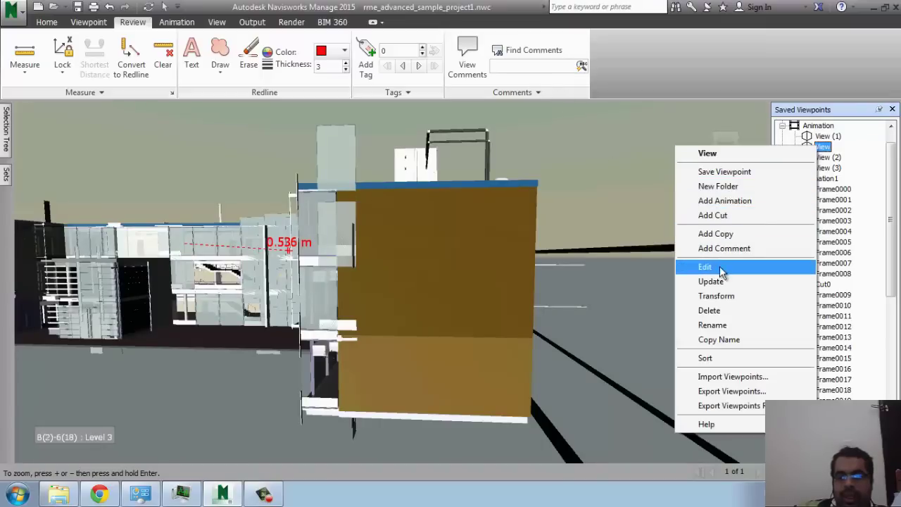
pyautogui.click(737, 254)
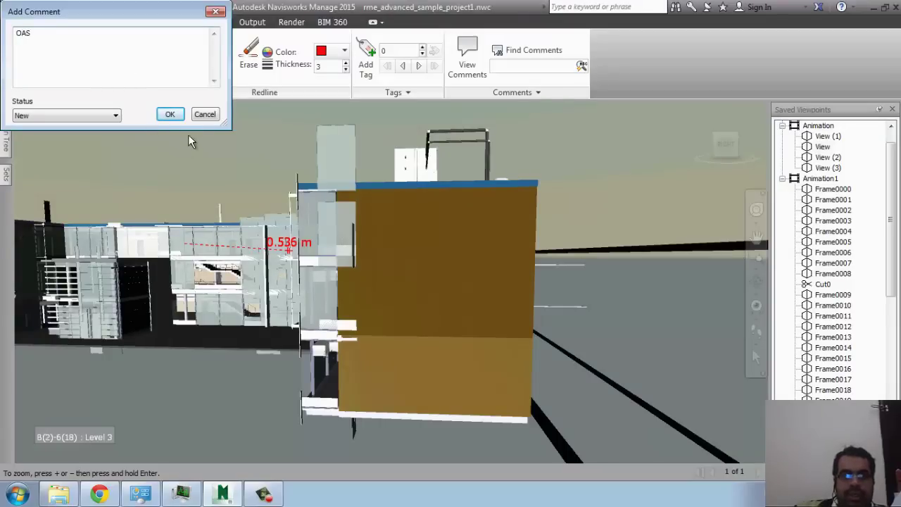
pyautogui.click(169, 114)
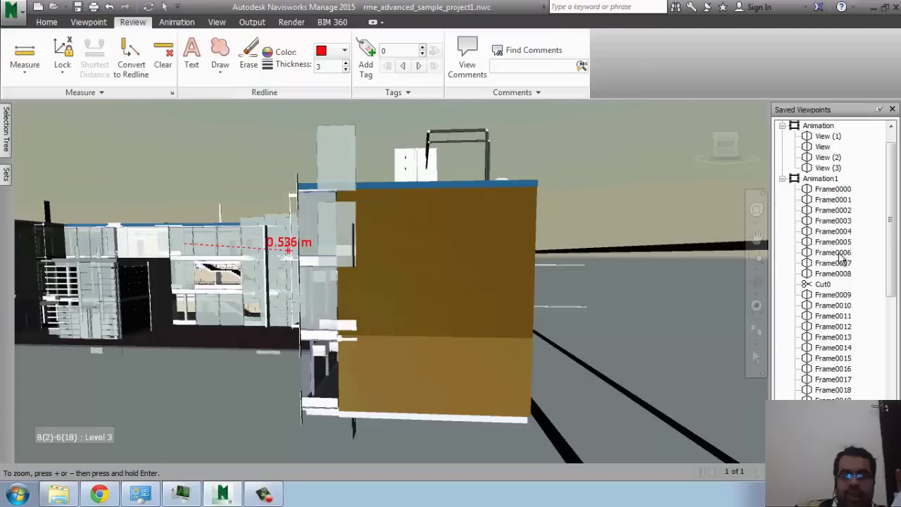
# Show the comments list and search the model's comments without entering any text, author, ID or status criteria.
pyautogui.click(467, 64)
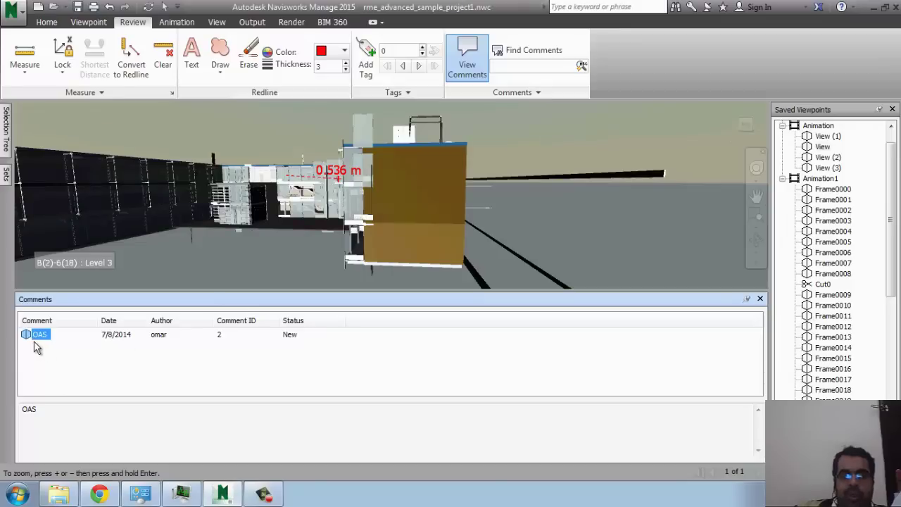
pyautogui.click(524, 51)
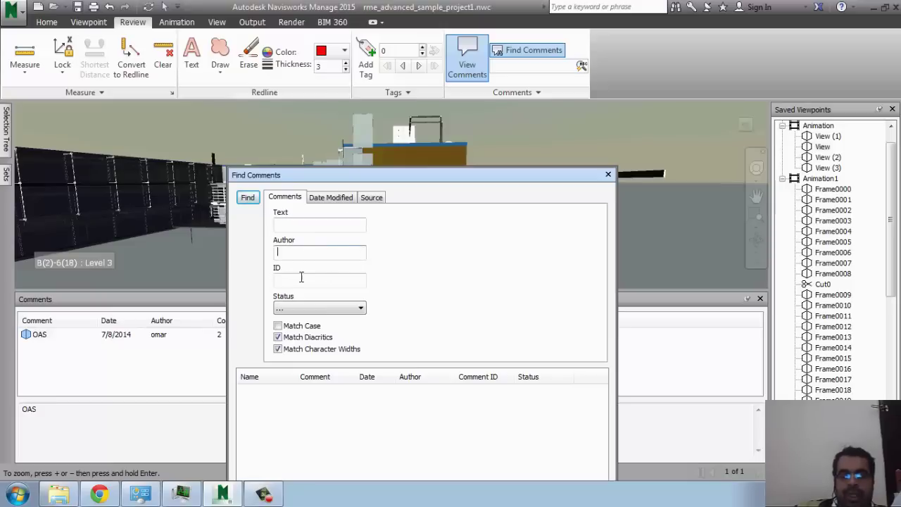
pyautogui.press('Tab')
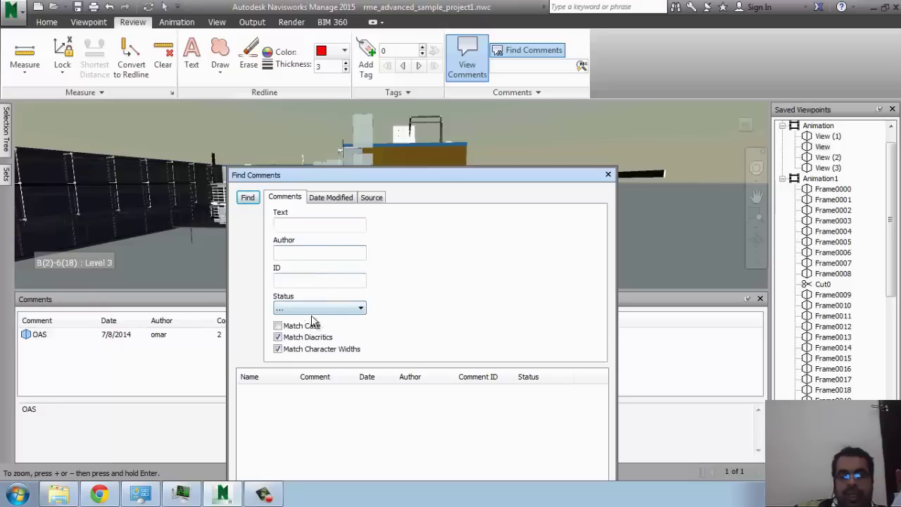
pyautogui.click(247, 197)
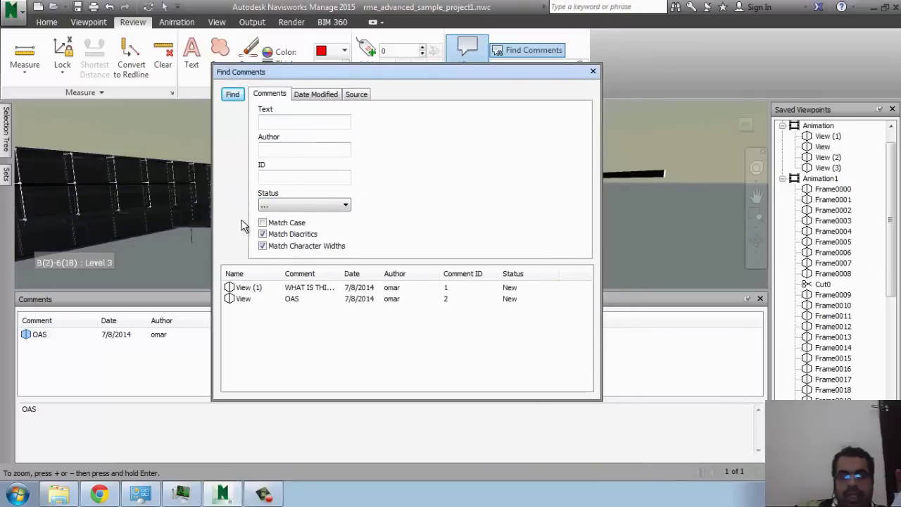
# Recall View (1) and View from the comment search results, moving the search window clear of the model.
pyautogui.click(254, 292)
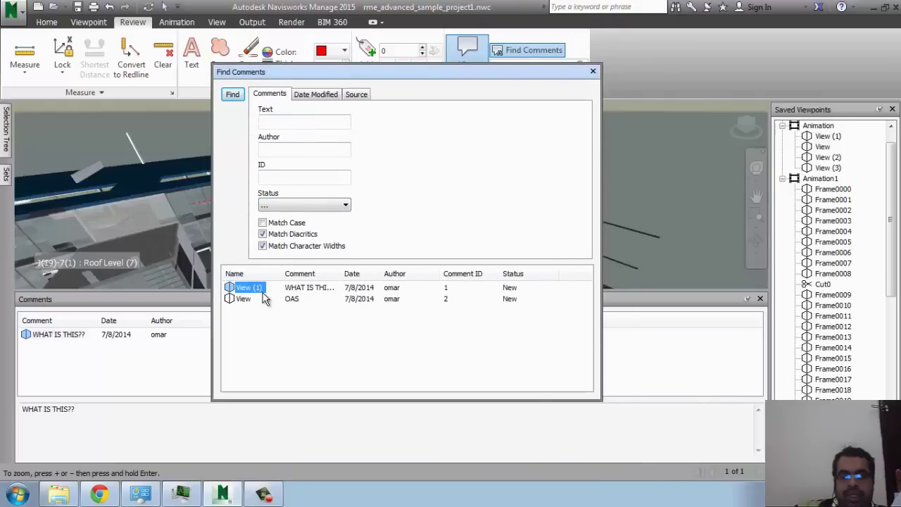
pyautogui.moveTo(382, 80); pyautogui.dragTo(592, 85)
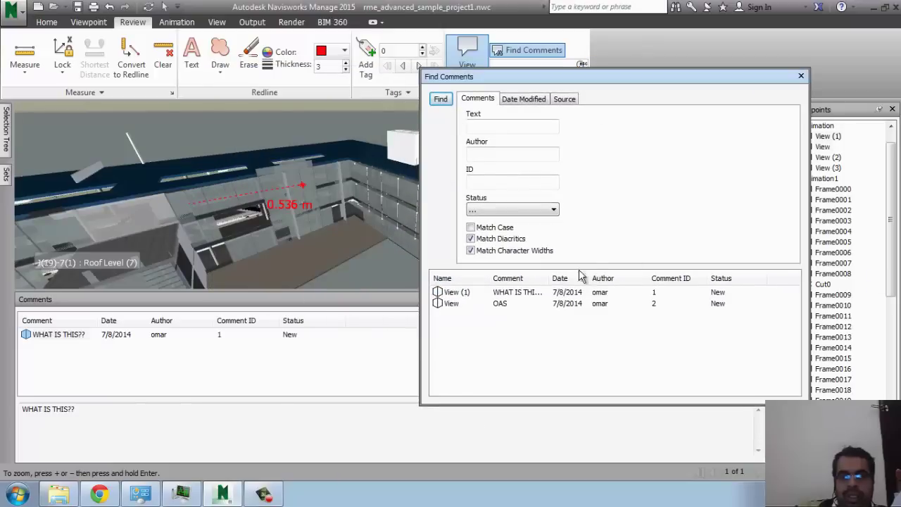
pyautogui.click(449, 304)
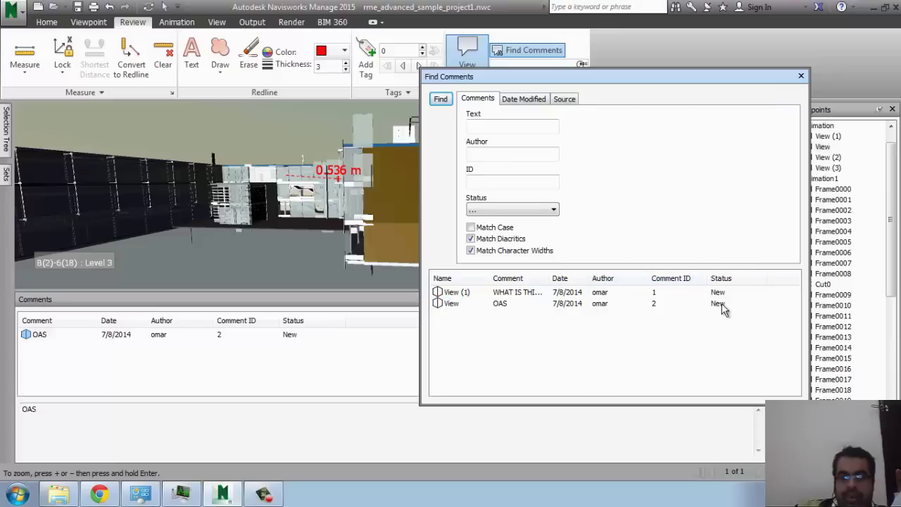
# Set the comment search's modified-date filter to the previous 2 months, view its source options and close the search window.
pyautogui.click(538, 100)
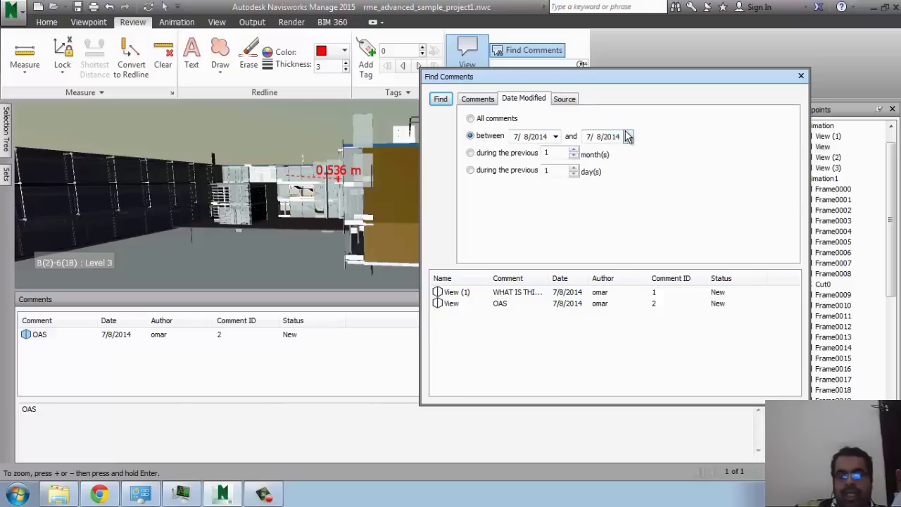
pyautogui.click(495, 157)
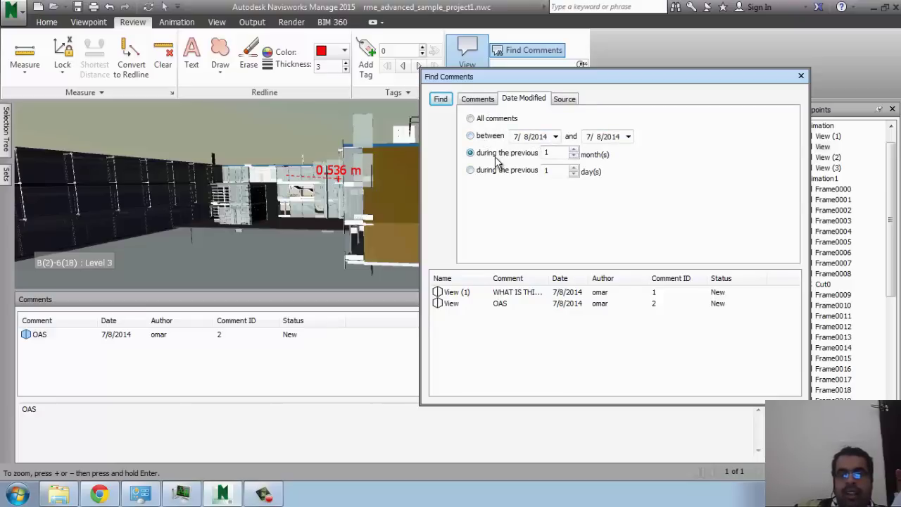
pyautogui.click(574, 150)
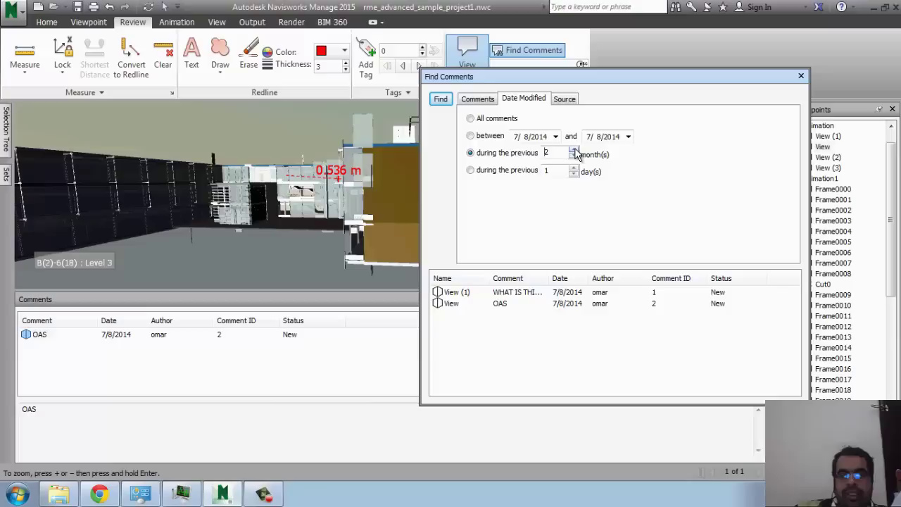
pyautogui.click(565, 99)
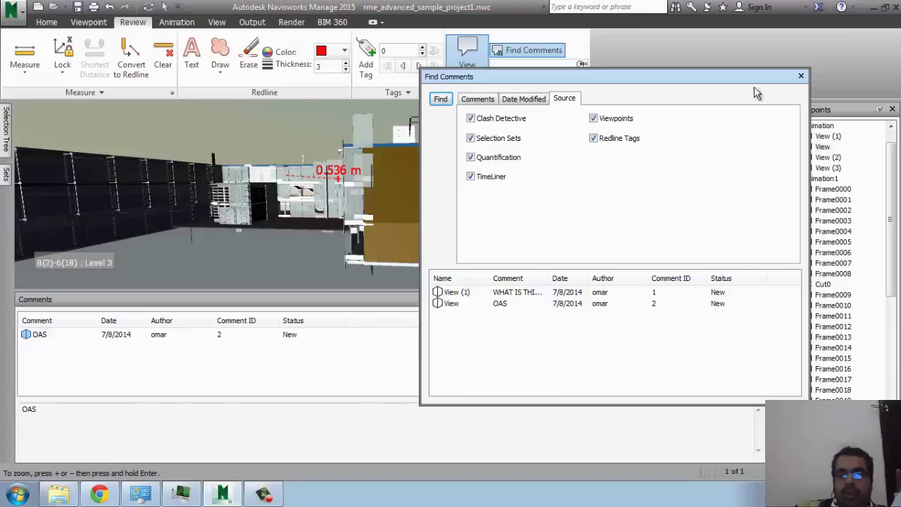
pyautogui.moveTo(793, 79); pyautogui.dragTo(799, 81)
pyautogui.click(805, 78)
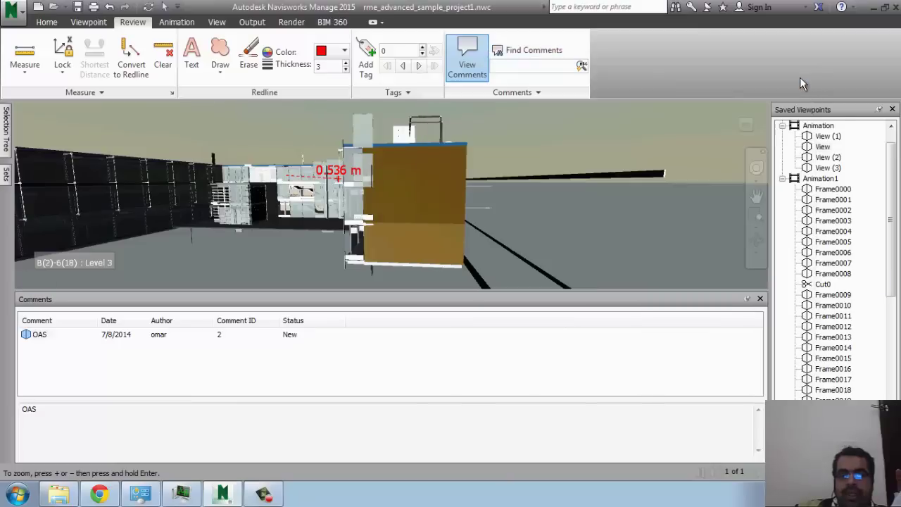
# Recall the saved viewpoint View (3) and clear the measurement from the model.
pyautogui.click(757, 196)
pyautogui.moveTo(208, 182); pyautogui.dragTo(213, 97)
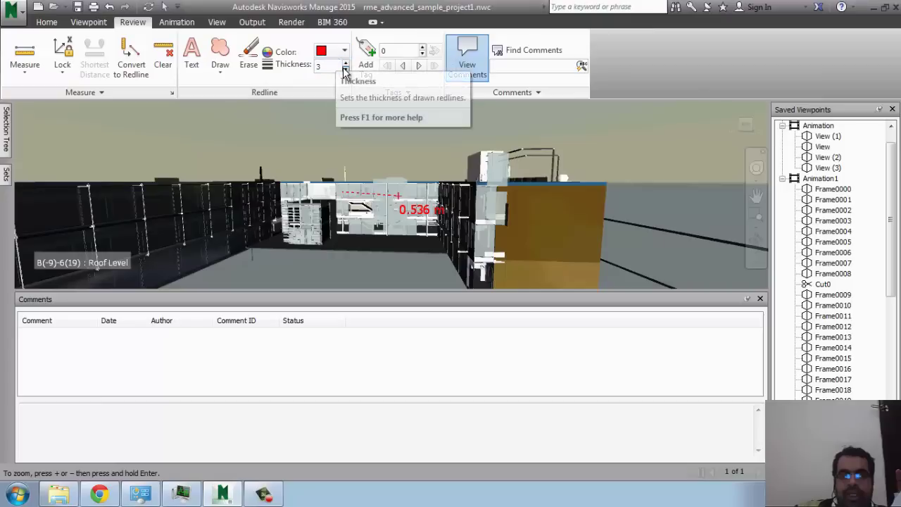
pyautogui.click(252, 55)
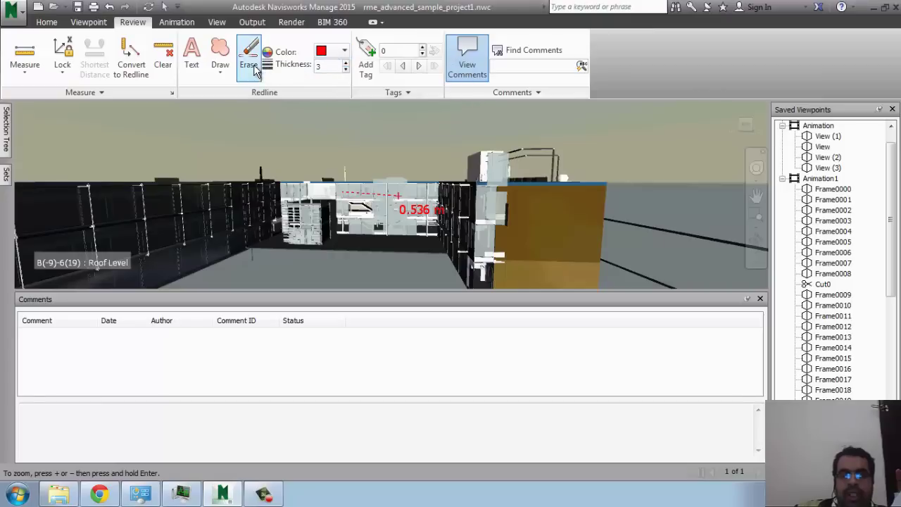
pyautogui.click(568, 295)
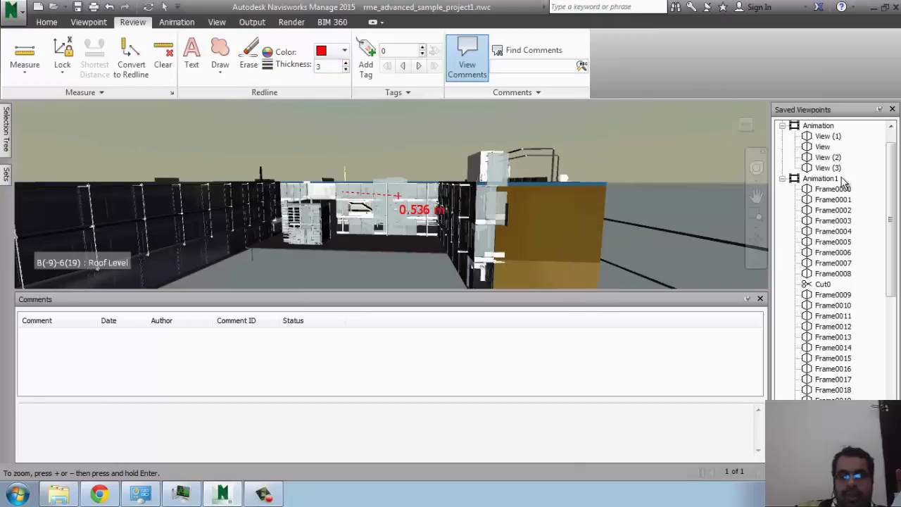
pyautogui.click(837, 169)
pyautogui.click(249, 57)
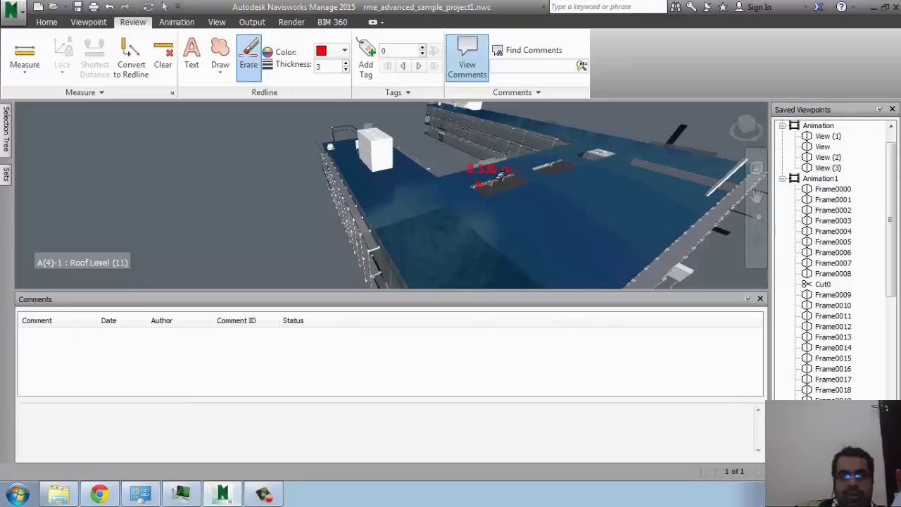
pyautogui.click(160, 58)
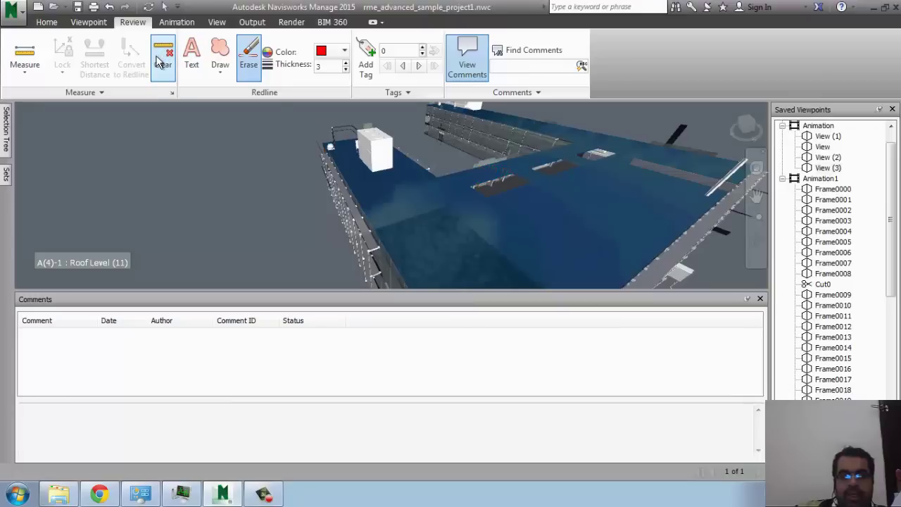
# Recall the saved viewpoints View (2), View (1) and View in turn to check them without the measurement.
pyautogui.click(826, 157)
pyautogui.click(826, 146)
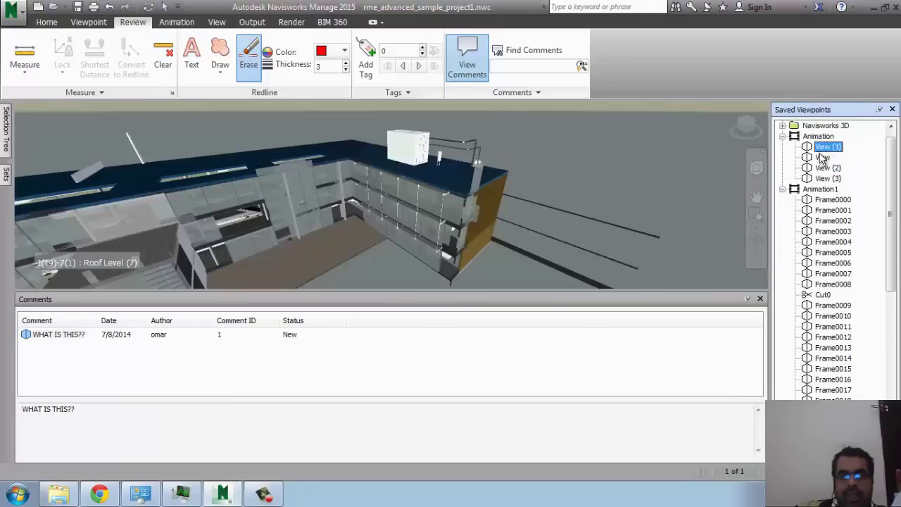
pyautogui.click(822, 157)
pyautogui.moveTo(413, 201); pyautogui.dragTo(361, 222, button='middle')
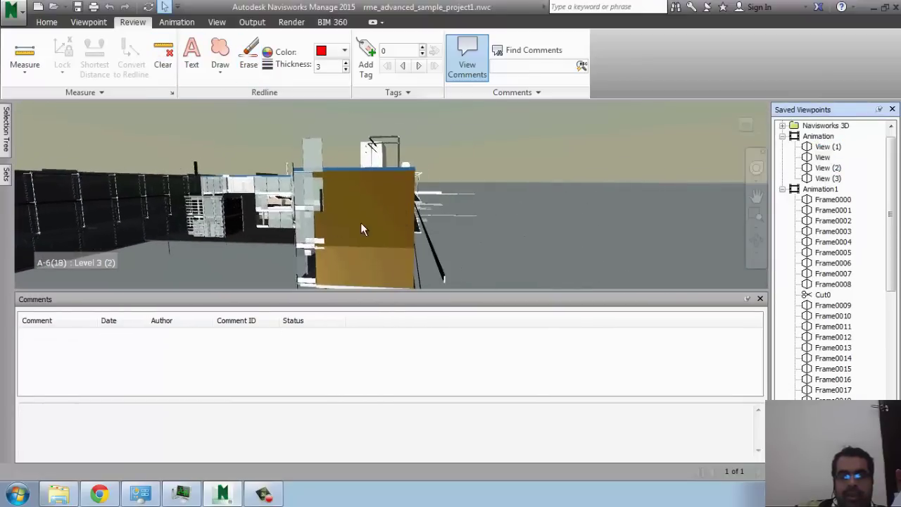
# Recall the saved viewpoint View and place the redline text "EWRWER" on the upper part of the orange wall.
pyautogui.click(191, 56)
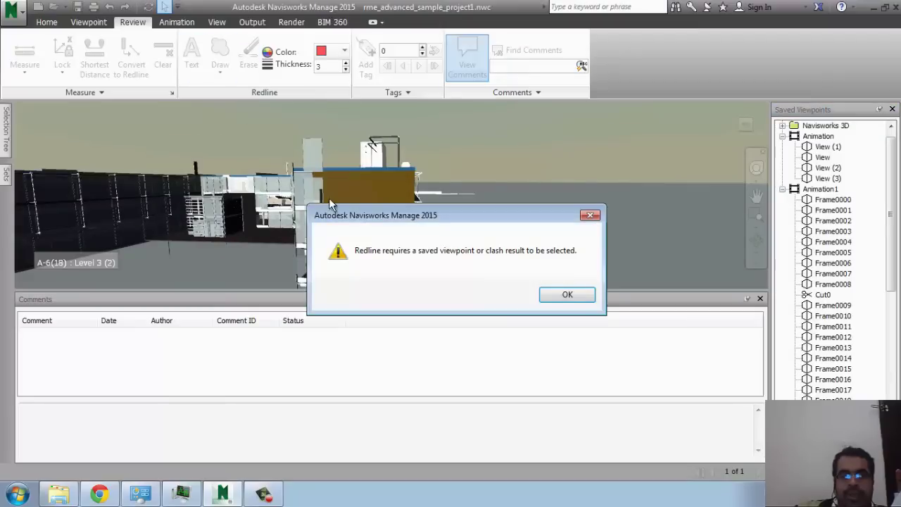
pyautogui.click(544, 296)
pyautogui.click(822, 157)
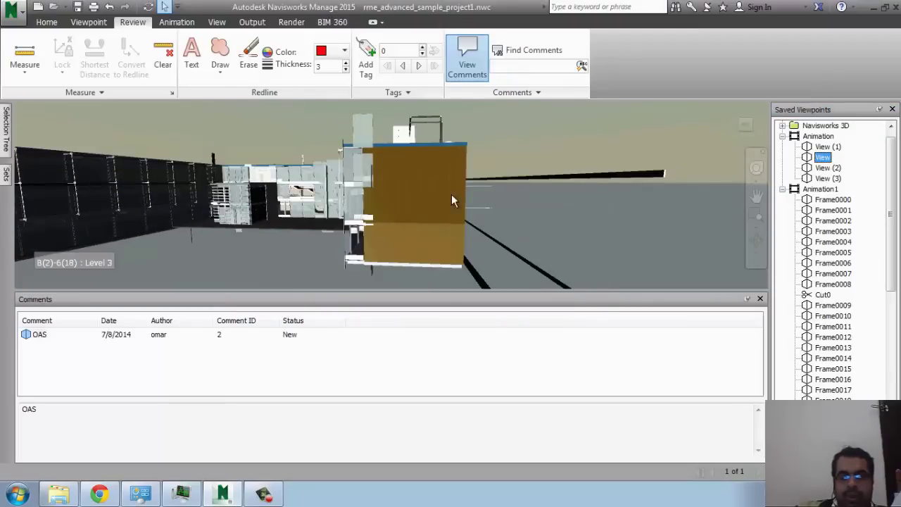
pyautogui.click(192, 57)
pyautogui.click(412, 179)
pyautogui.write('EWRWER')
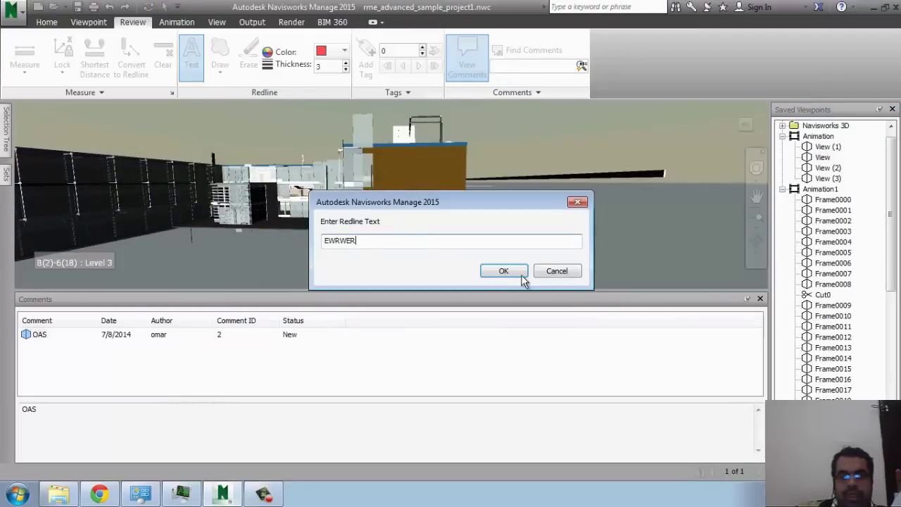
pyautogui.click(504, 272)
# Try to erase the redline text on the orange wall, and turn the view toward the long dark facade.
pyautogui.click(248, 60)
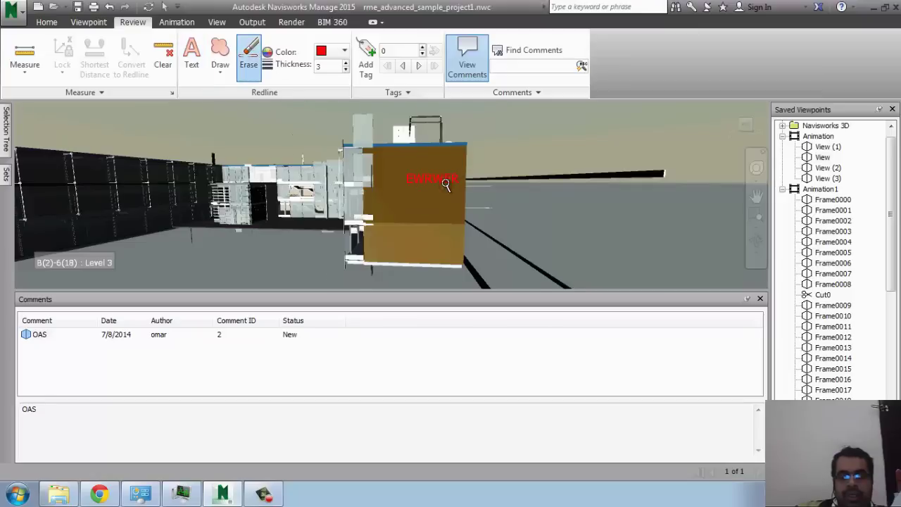
pyautogui.scroll(-3, 446, 184)
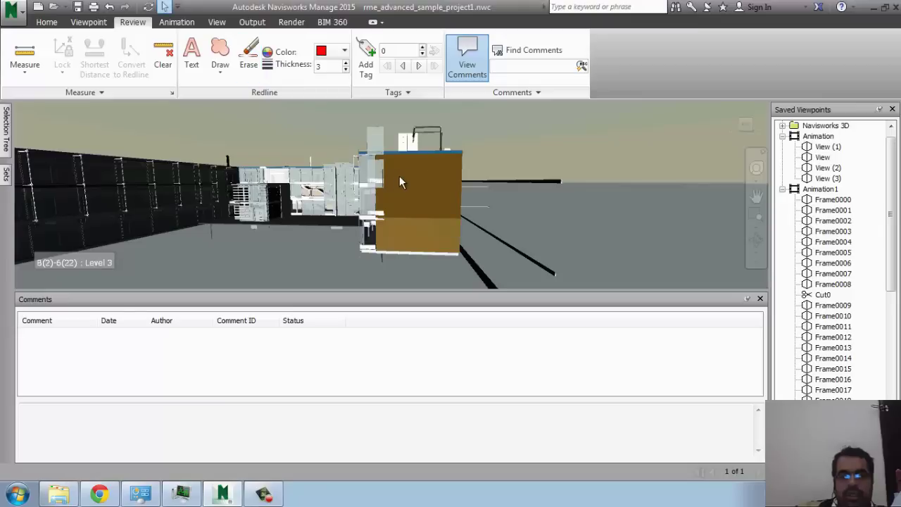
pyautogui.keyDown('shift'); pyautogui.moveTo(399, 182); pyautogui.dragTo(139, 155, button='middle'); pyautogui.keyUp('shift')
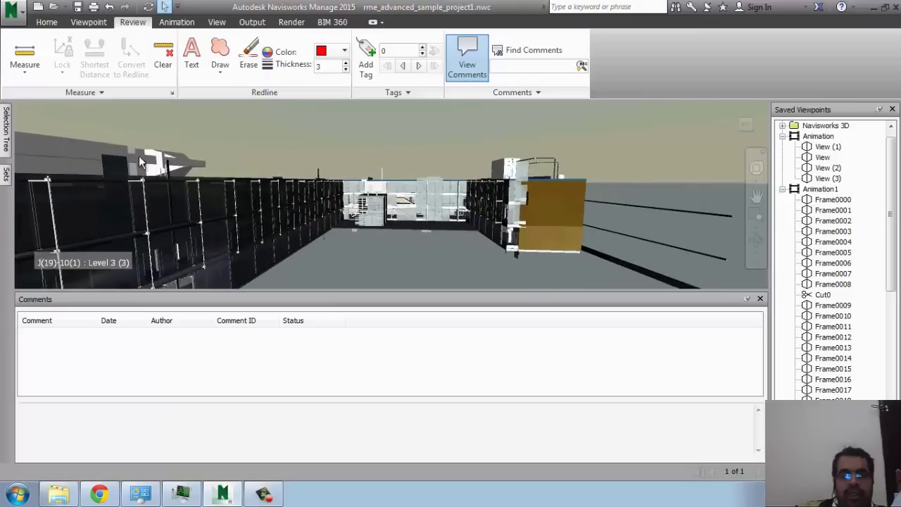
# Open the Animator window to view it, and close it again.
pyautogui.click(177, 22)
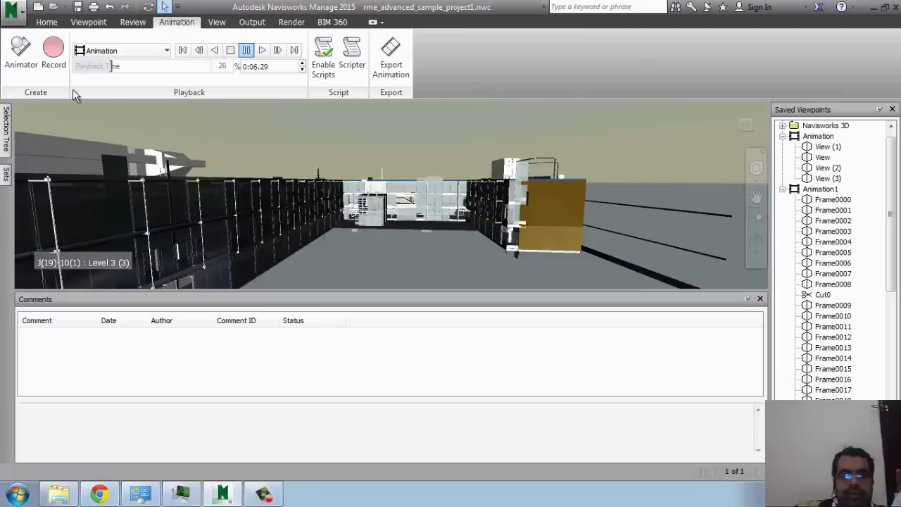
pyautogui.click(17, 65)
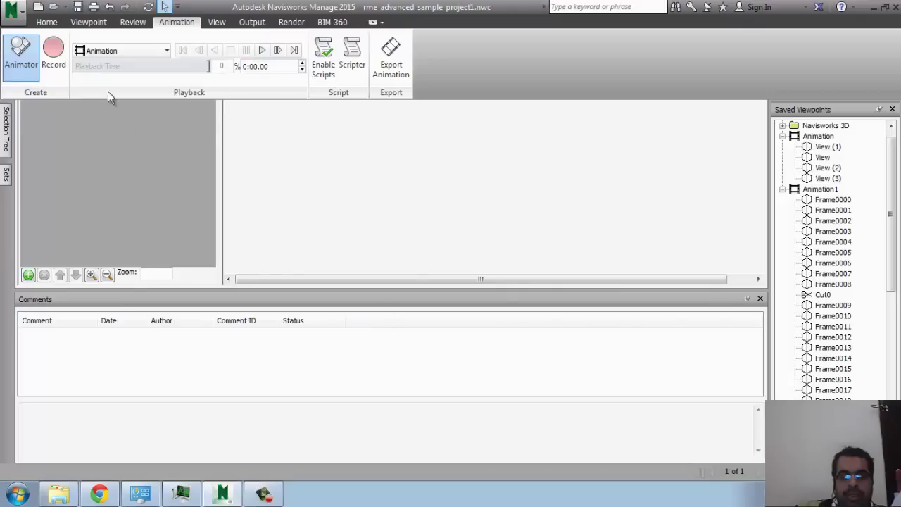
pyautogui.click(20, 65)
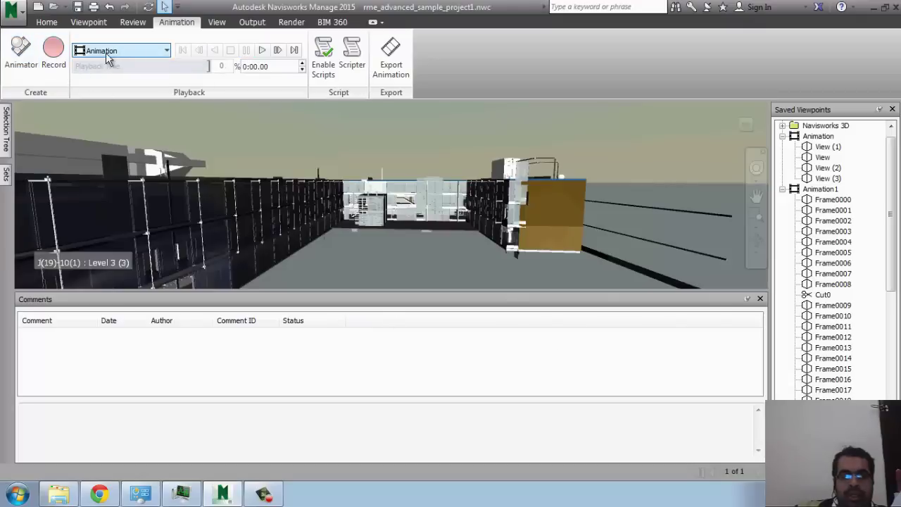
# Hide the ViewCube, close the Comments window and show the ViewCube again.
pyautogui.click(218, 23)
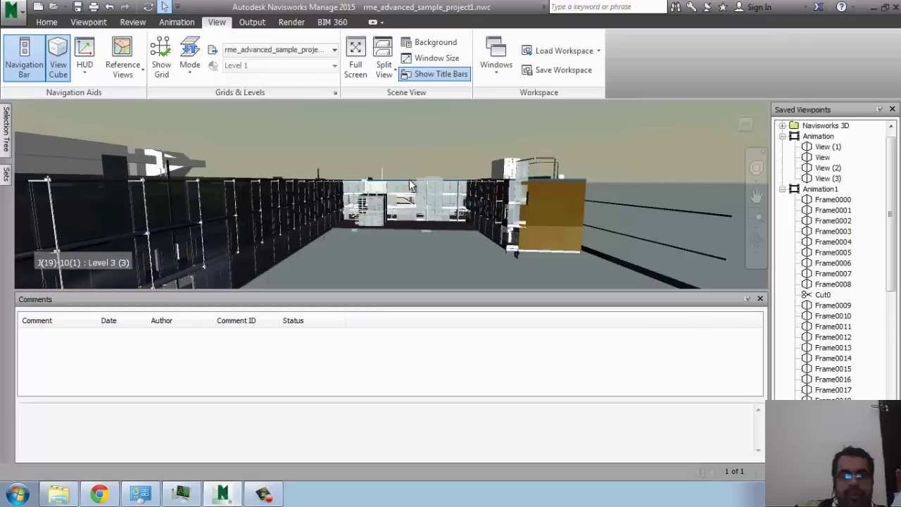
pyautogui.moveTo(409, 185); pyautogui.dragTo(253, 173, button='middle')
pyautogui.scroll(-2, 252, 169)
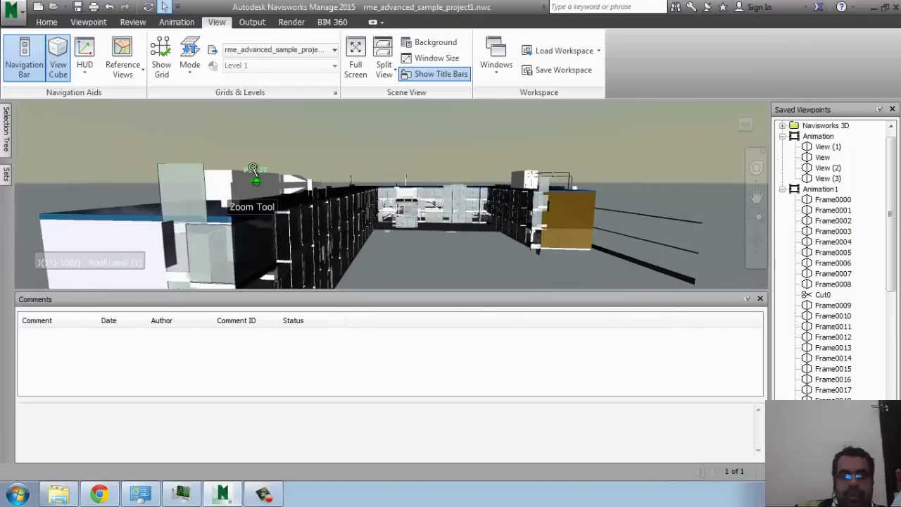
pyautogui.scroll(-3, 253, 169)
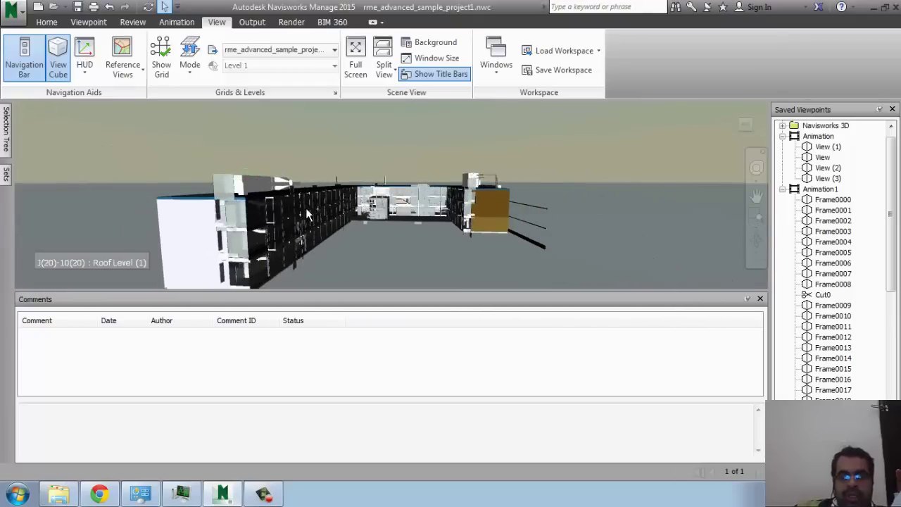
pyautogui.moveTo(281, 168); pyautogui.dragTo(106, 162, button='middle')
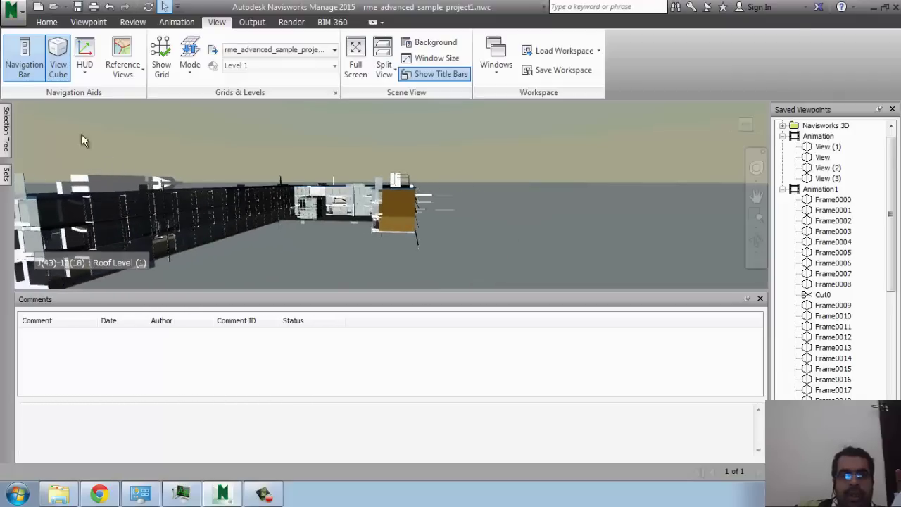
pyautogui.click(61, 74)
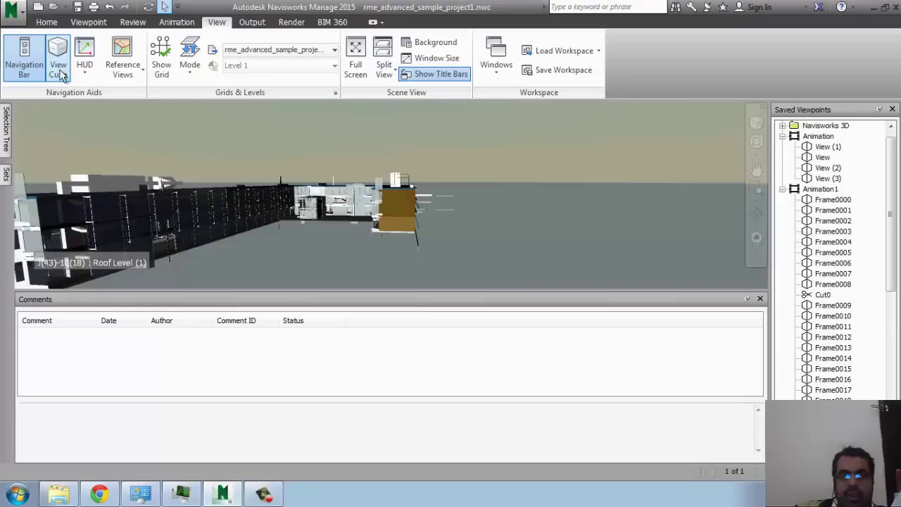
pyautogui.click(760, 299)
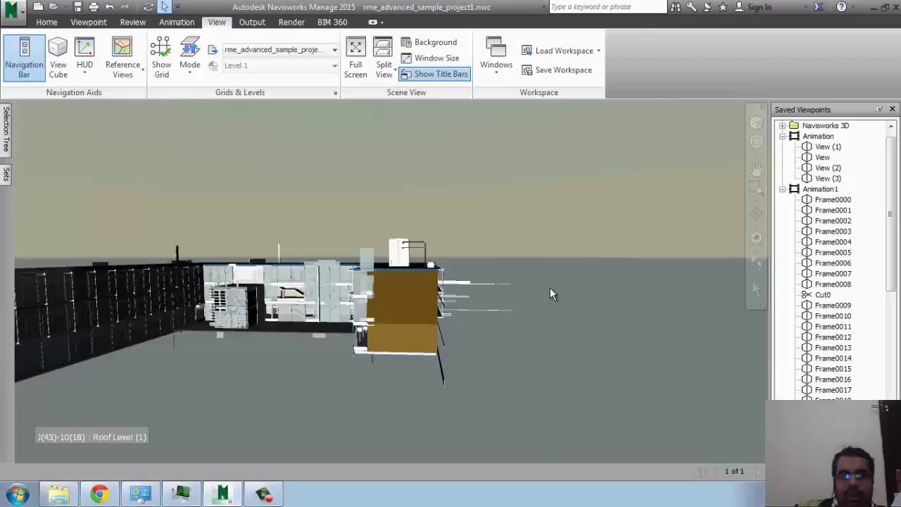
pyautogui.click(58, 67)
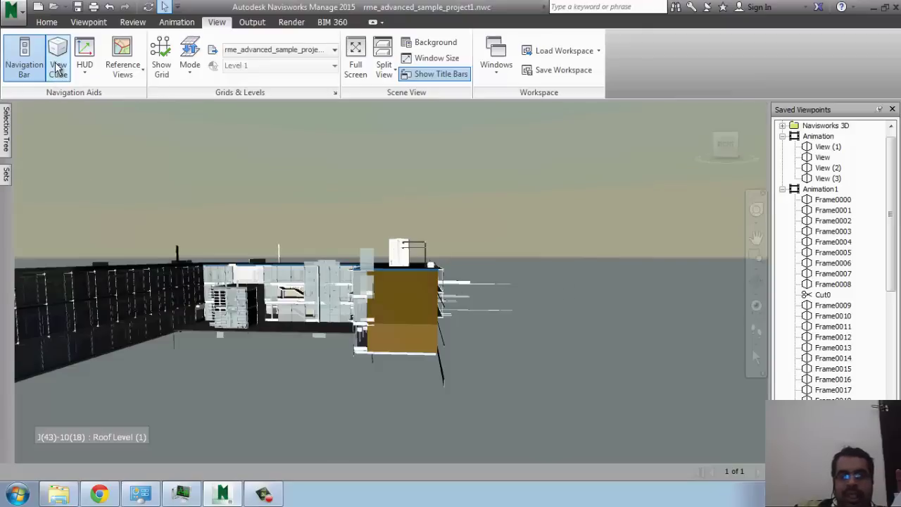
# Turn the building with the ViewCube through a raised corner view and the top view to the front view.
pyautogui.click(736, 132)
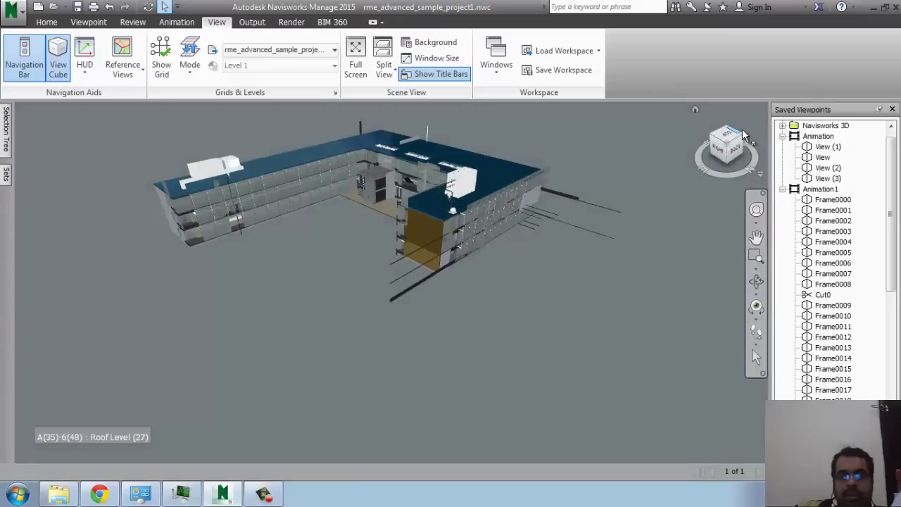
pyautogui.click(729, 134)
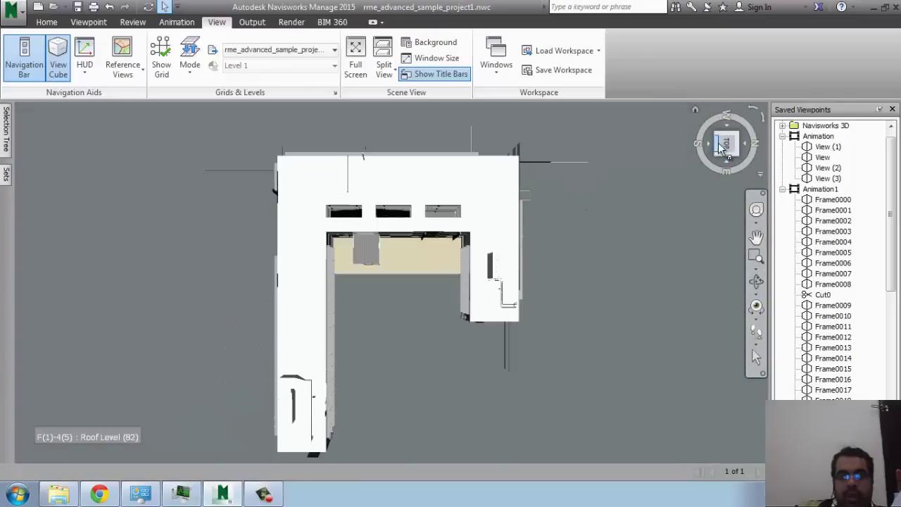
pyautogui.click(718, 137)
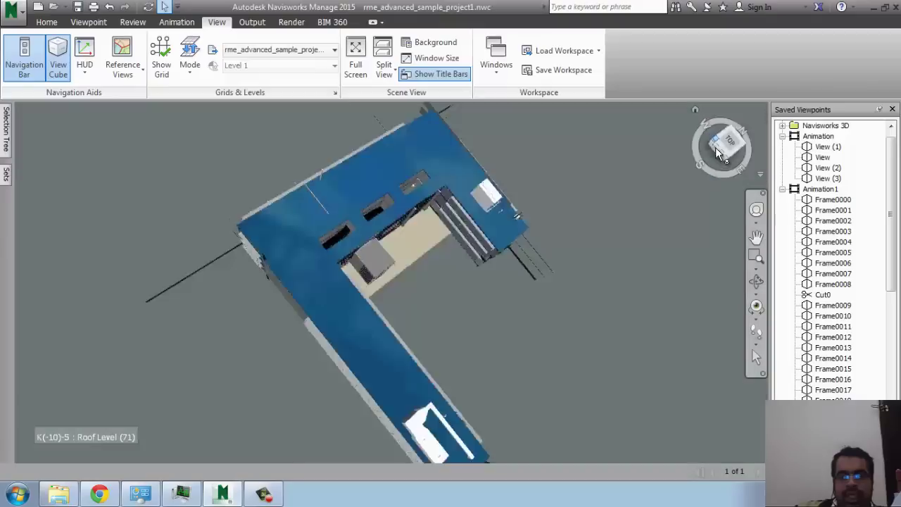
pyautogui.moveTo(698, 149); pyautogui.dragTo(694, 200)
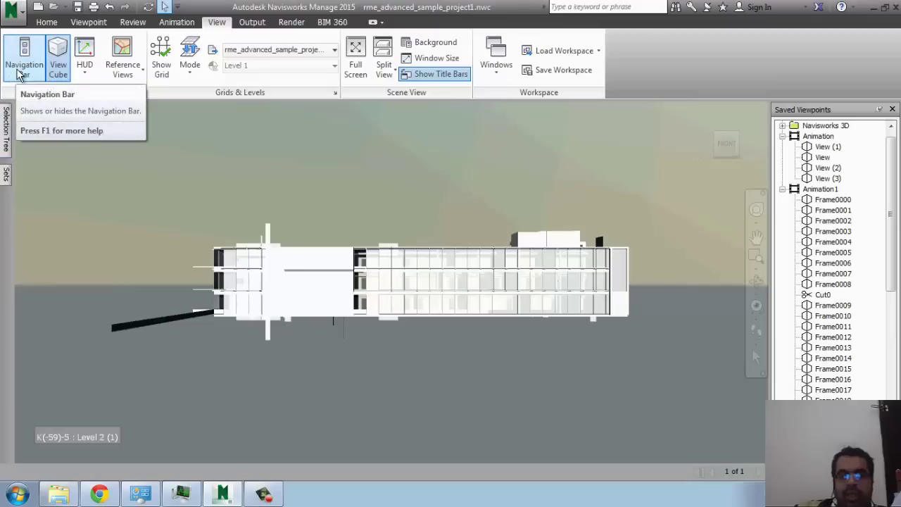
# List the available steering wheels, and move around the building with the full navigation wheel, trying its zoom, pan, walk and rewind functions.
pyautogui.click(758, 223)
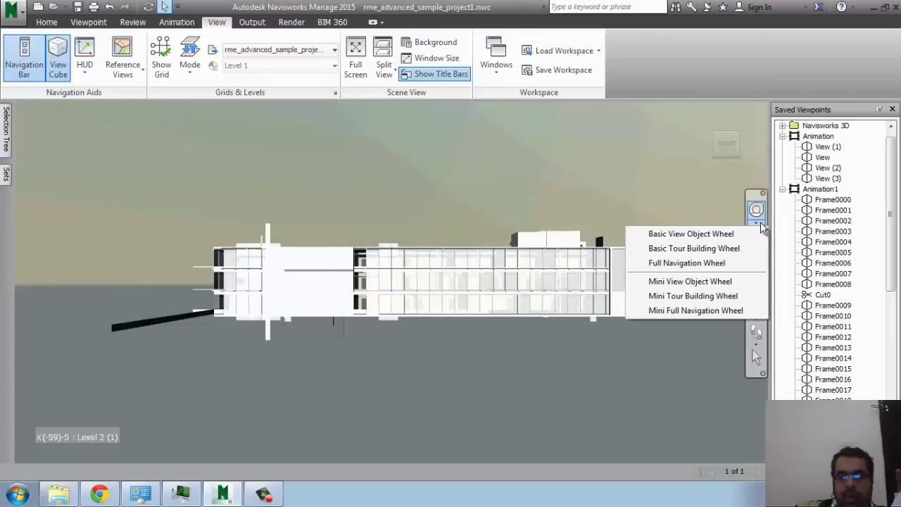
pyautogui.click(744, 234)
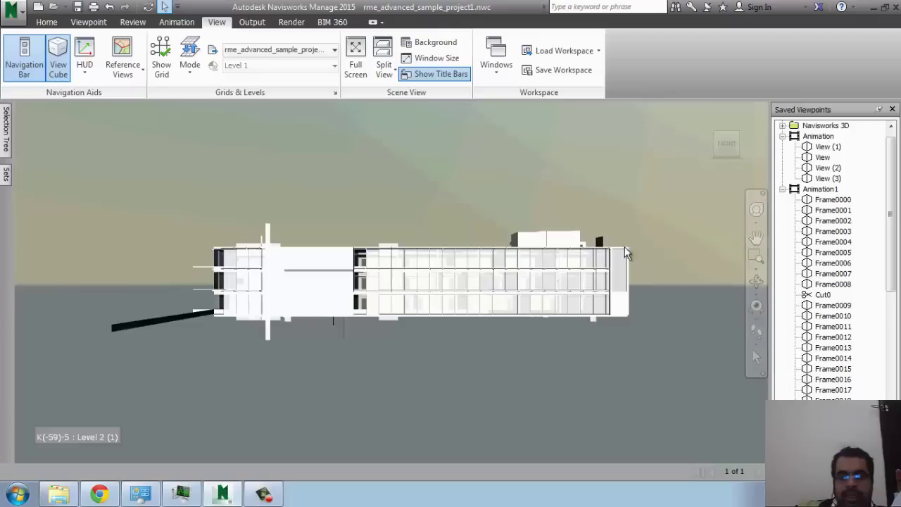
pyautogui.click(755, 210)
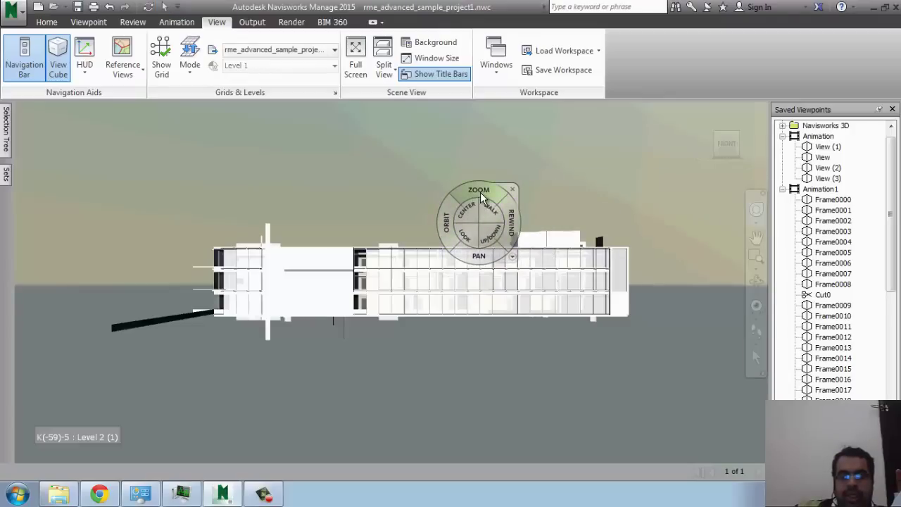
pyautogui.moveTo(480, 192); pyautogui.dragTo(485, 187)
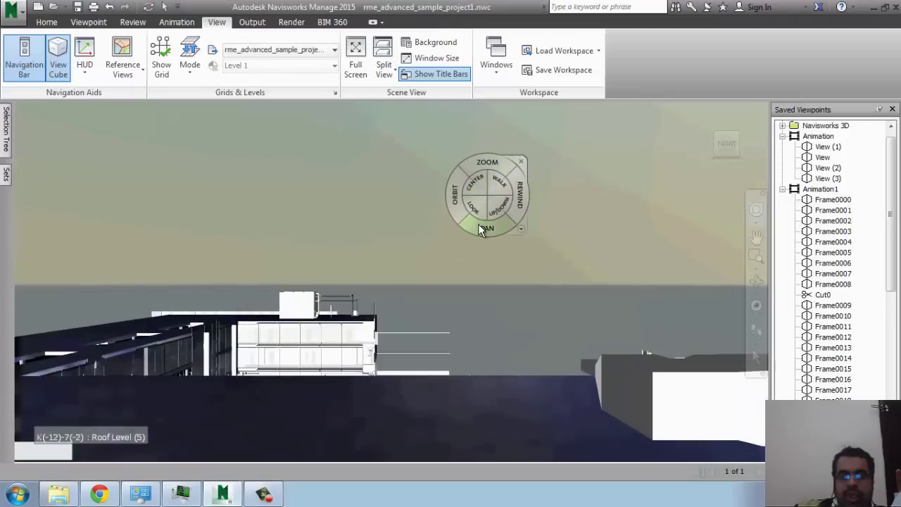
pyautogui.moveTo(477, 230); pyautogui.dragTo(346, 266)
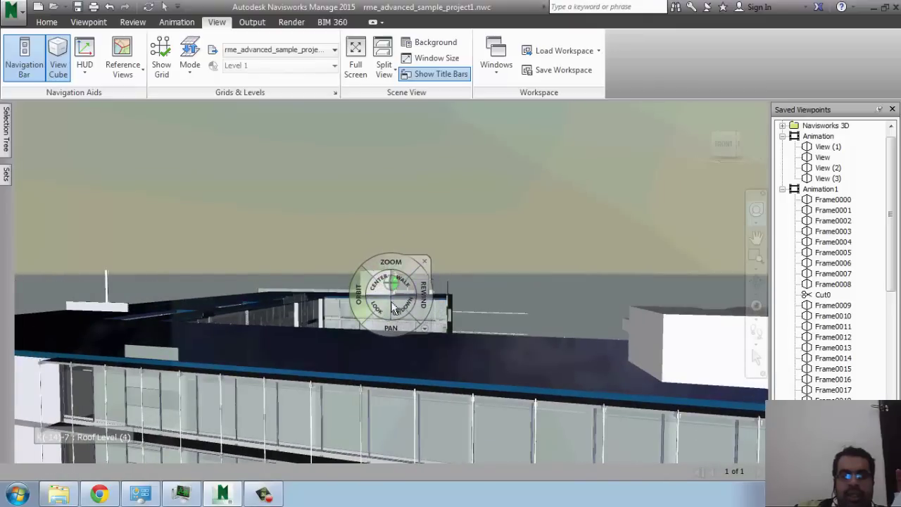
pyautogui.moveTo(404, 290); pyautogui.dragTo(336, 241)
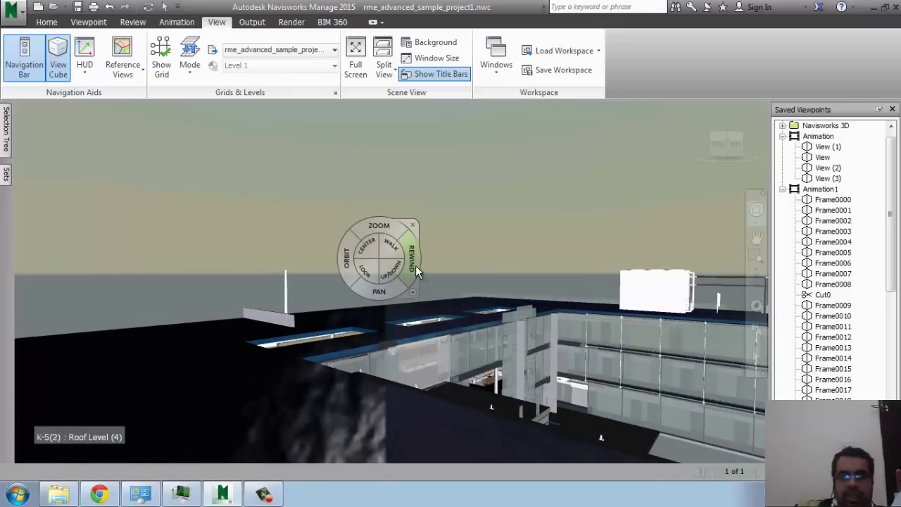
pyautogui.moveTo(416, 266)
pyautogui.mouseDown()
pyautogui.moveTo(105, 262)
pyautogui.moveTo(720, 264)
pyautogui.moveTo(120, 263)
pyautogui.moveTo(475, 264)
pyautogui.moveTo(250, 263)
pyautogui.moveTo(416, 278)
pyautogui.mouseUp()
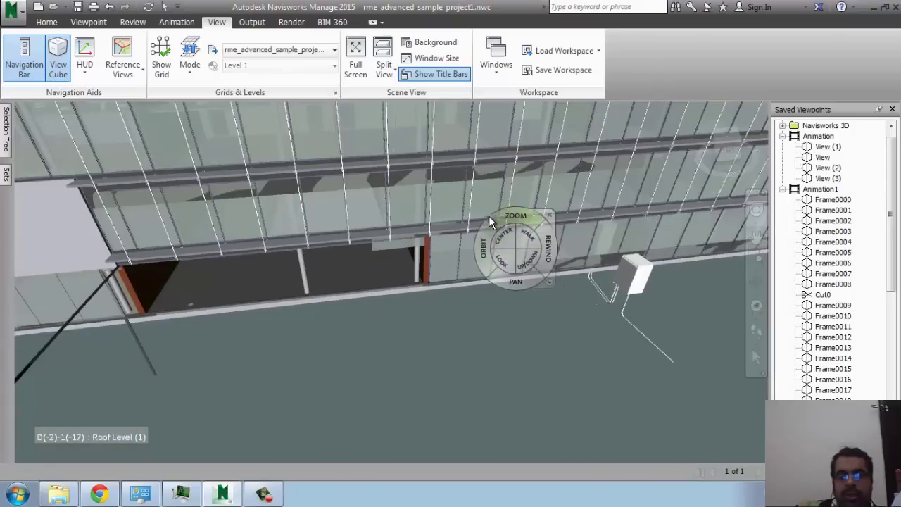
# Pan the view along the glass facade with the Pan tool and look closely at its upper floors.
pyautogui.click(756, 238)
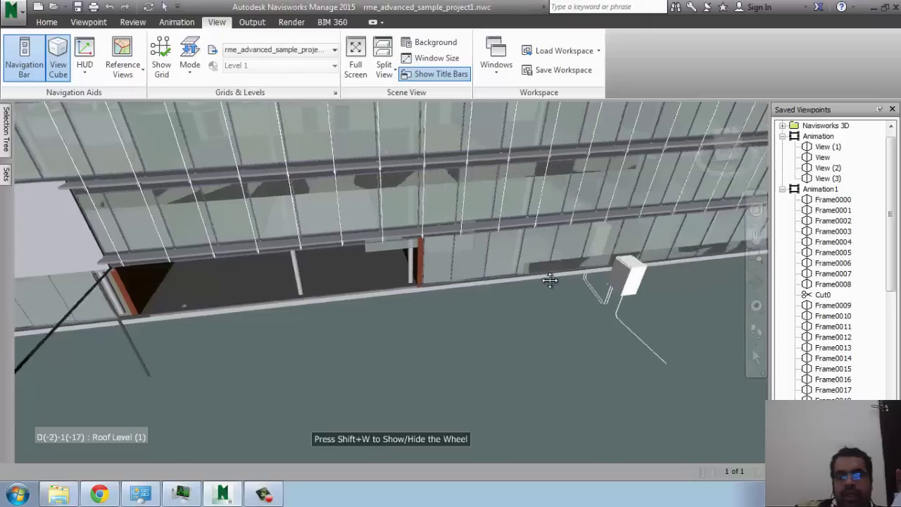
pyautogui.moveTo(549, 278); pyautogui.dragTo(405, 2)
pyautogui.moveTo(328, 213); pyautogui.dragTo(378, 183)
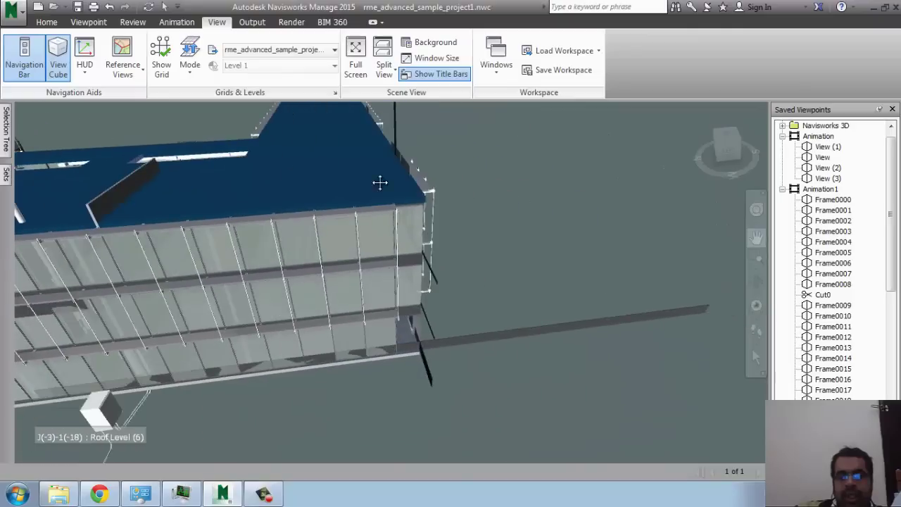
pyautogui.scroll(3, 378, 184)
pyautogui.scroll(3, 284, 317)
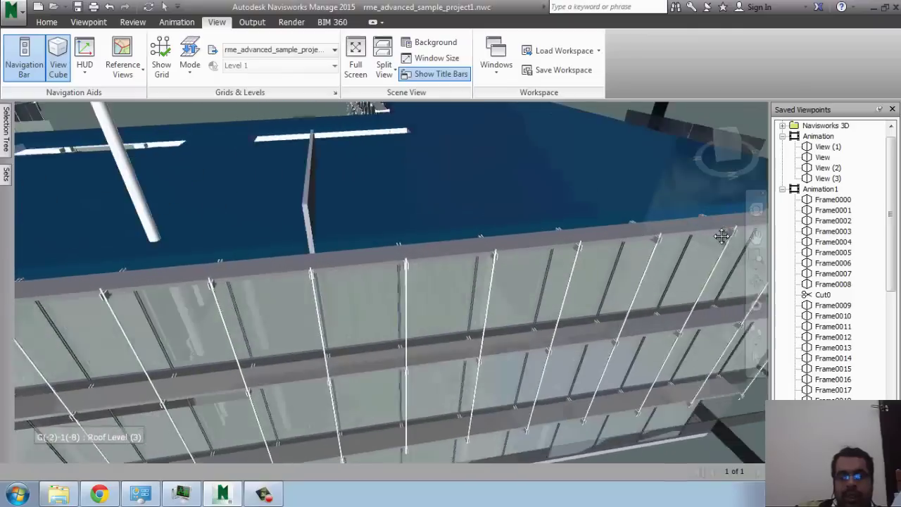
pyautogui.moveTo(284, 318); pyautogui.dragTo(507, 185, button='middle')
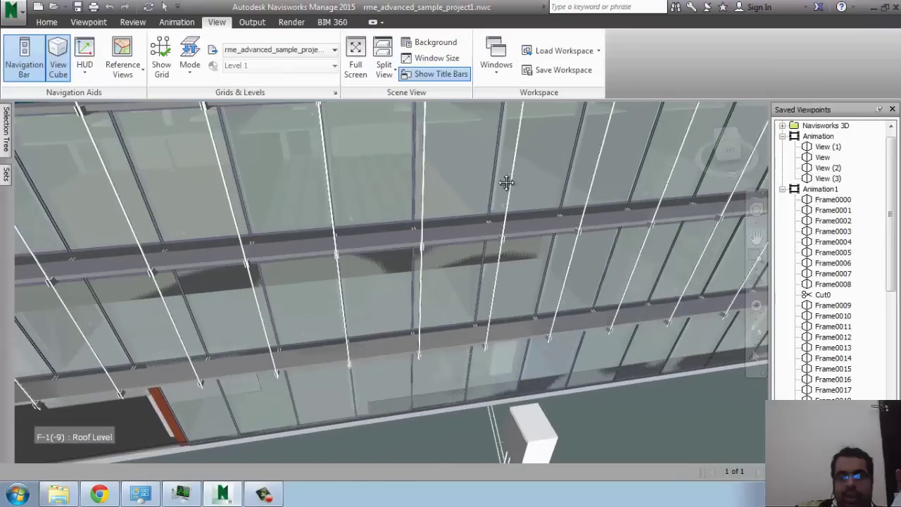
# Zoom in on part of the glass facade with a zoom window, zoom back out, and orbit to see the whole front.
pyautogui.click(756, 257)
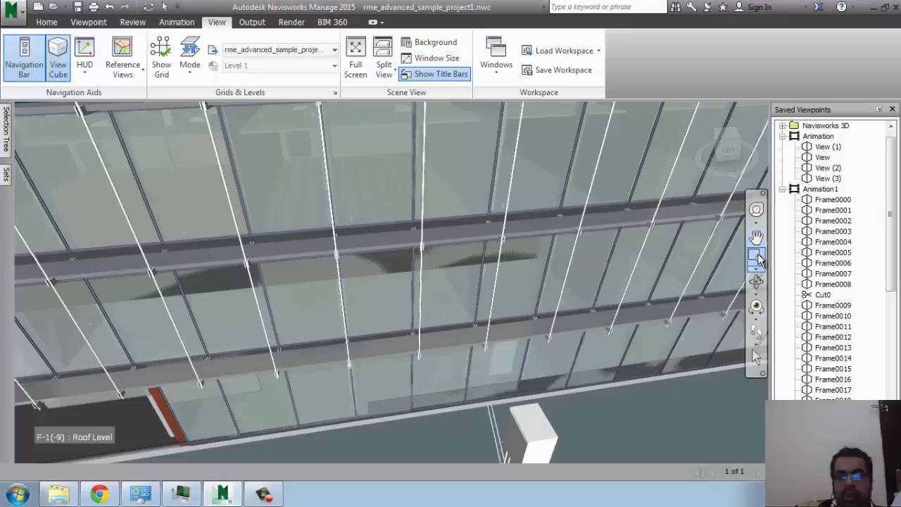
pyautogui.moveTo(497, 233)
pyautogui.mouseDown()
pyautogui.moveTo(583, 311)
pyautogui.moveTo(587, 337)
pyautogui.mouseUp()
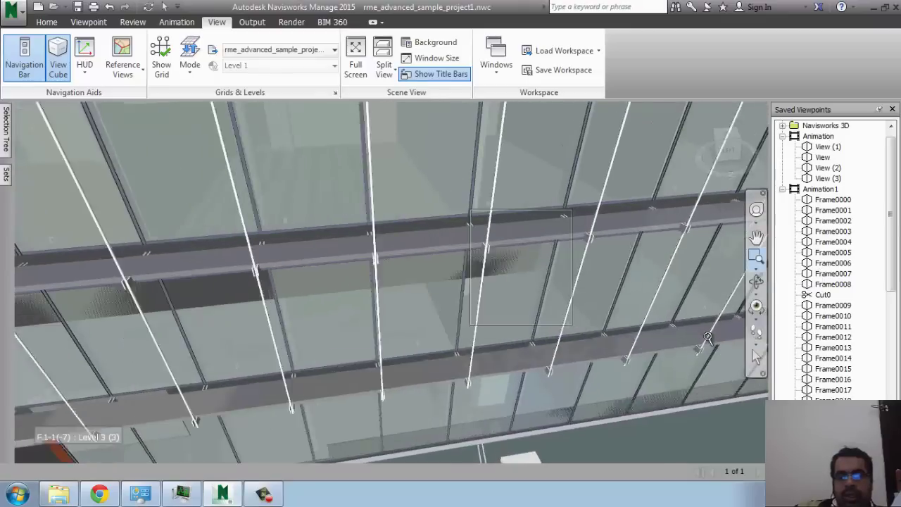
pyautogui.moveTo(502, 273)
pyautogui.mouseDown()
pyautogui.moveTo(432, 257)
pyautogui.moveTo(374, 210)
pyautogui.mouseUp()
pyautogui.scroll(-5, 374, 210)
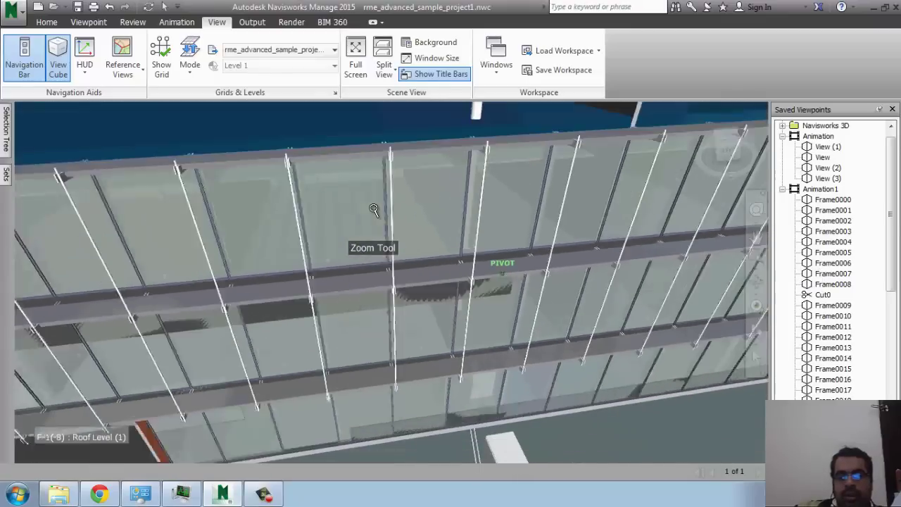
pyautogui.scroll(-2, 374, 210)
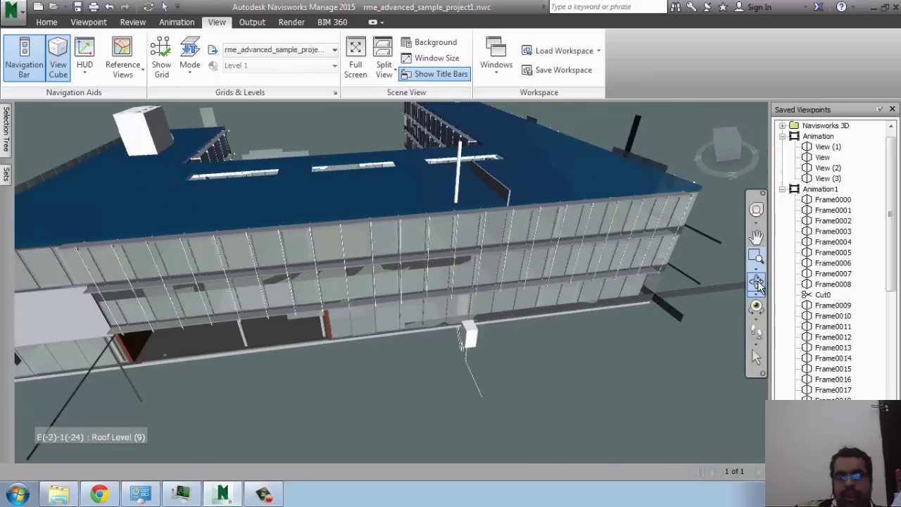
pyautogui.click(758, 283)
pyautogui.moveTo(396, 235)
pyautogui.mouseDown()
pyautogui.moveTo(342, 249)
pyautogui.moveTo(234, 200)
pyautogui.moveTo(487, 245)
pyautogui.moveTo(535, 191)
pyautogui.moveTo(477, 215)
pyautogui.moveTo(316, 241)
pyautogui.moveTo(246, 233)
pyautogui.moveTo(292, 207)
pyautogui.moveTo(473, 220)
pyautogui.moveTo(563, 191)
pyautogui.moveTo(373, 231)
pyautogui.moveTo(385, 239)
pyautogui.mouseUp()
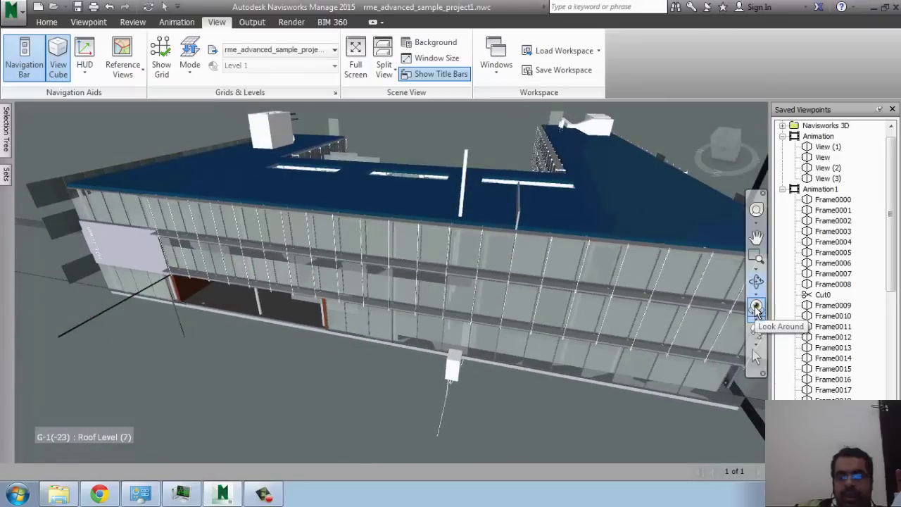
# Activate the Select tool and select two top-floor glass panels of the front facade one after the other.
pyautogui.click(758, 358)
pyautogui.click(532, 257)
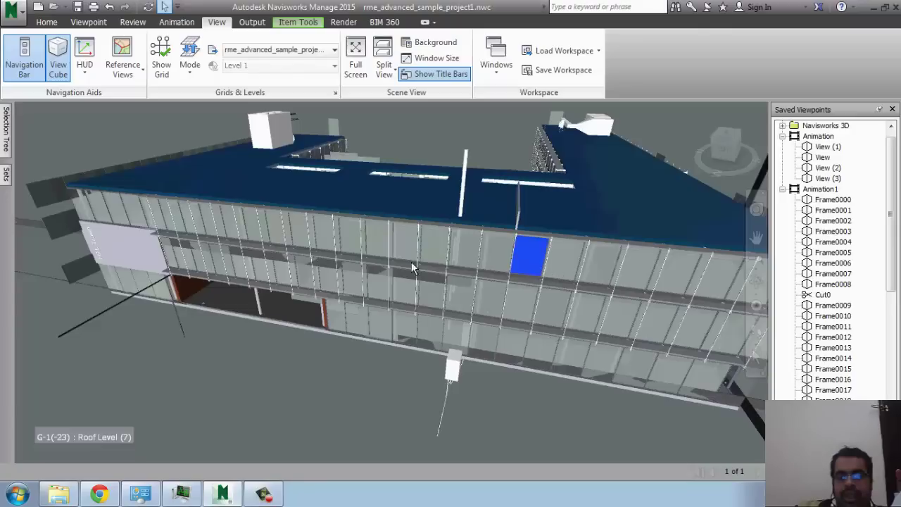
pyautogui.click(408, 254)
# Select the blue roof, two top-floor glass panels and a facade mullion together with the single-item Select tool.
pyautogui.click(45, 23)
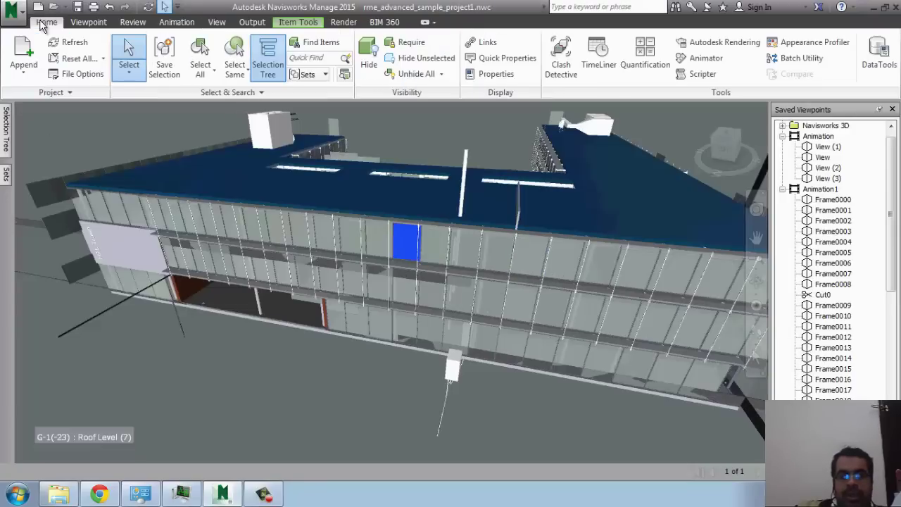
pyautogui.click(137, 78)
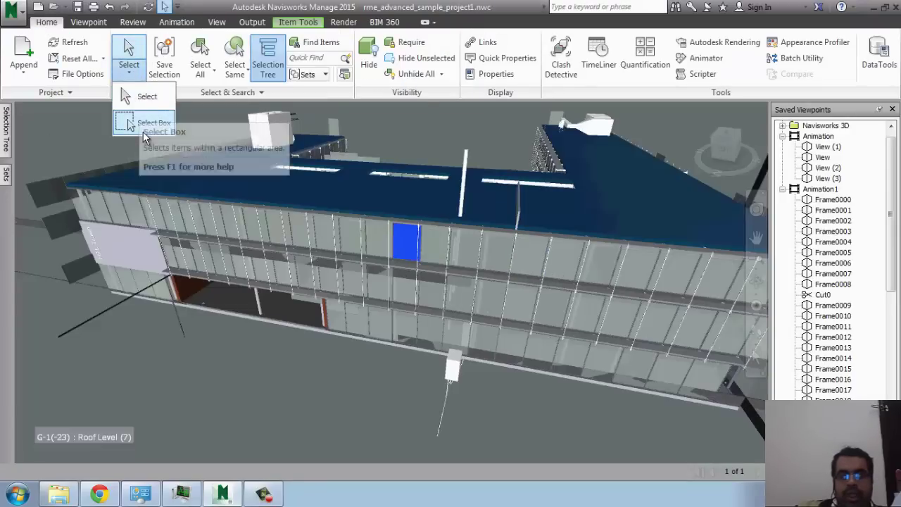
pyautogui.click(134, 97)
pyautogui.click(304, 186)
pyautogui.keyDown('ctrl'); pyautogui.click(297, 234); pyautogui.keyUp('ctrl')
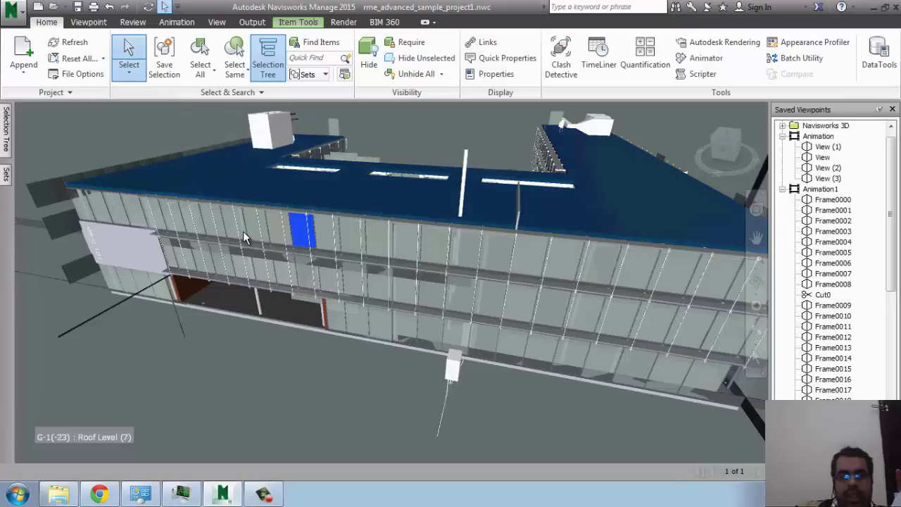
pyautogui.keyDown('ctrl'); pyautogui.click(240, 225); pyautogui.keyUp('ctrl')
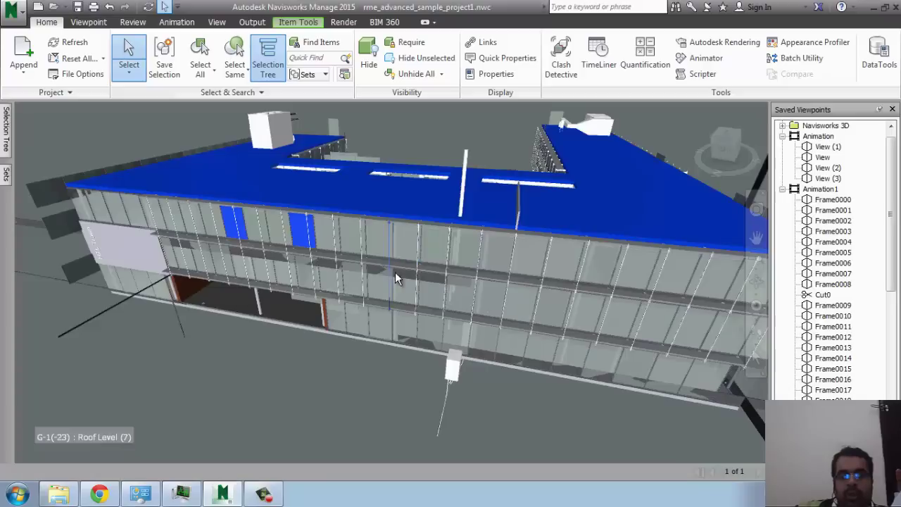
# Select groups of facade panels on the front with Select Box, and clear the selection.
pyautogui.click(129, 73)
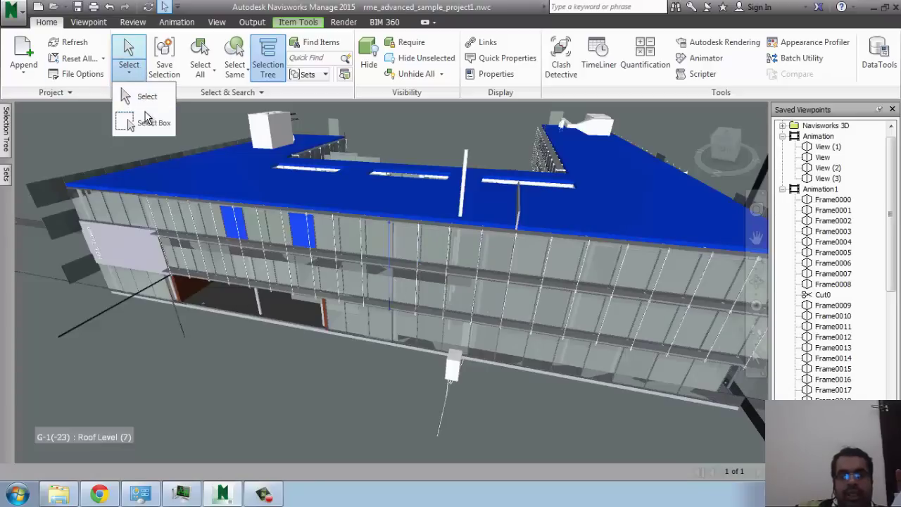
pyautogui.click(150, 120)
pyautogui.moveTo(389, 202); pyautogui.dragTo(235, 306)
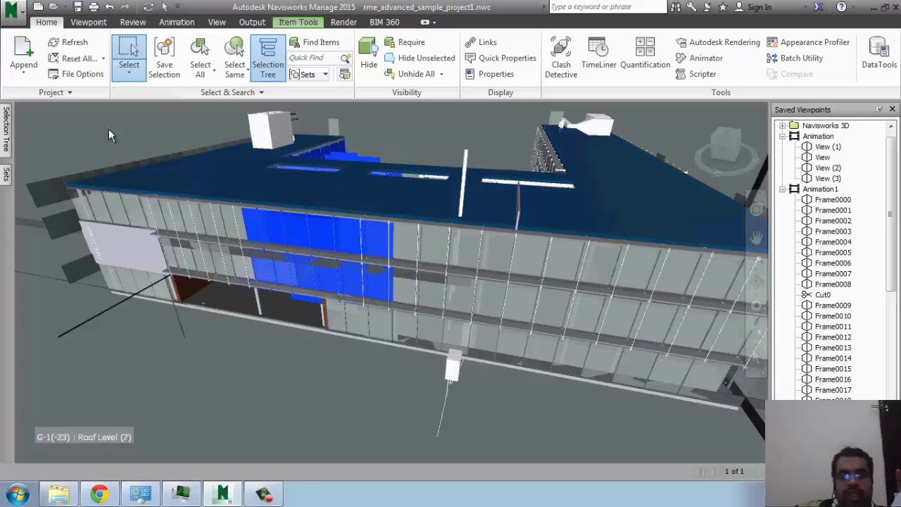
pyautogui.moveTo(283, 330); pyautogui.dragTo(283, 332)
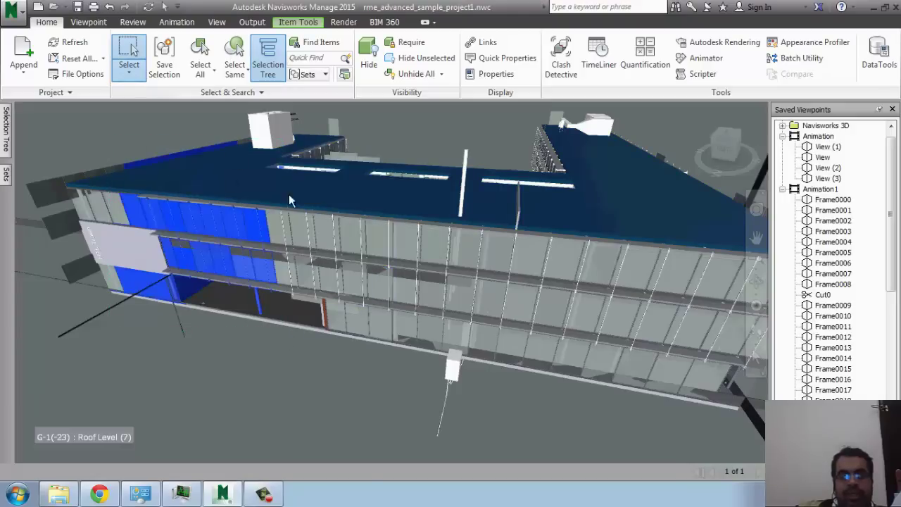
pyautogui.moveTo(394, 212); pyautogui.dragTo(306, 327)
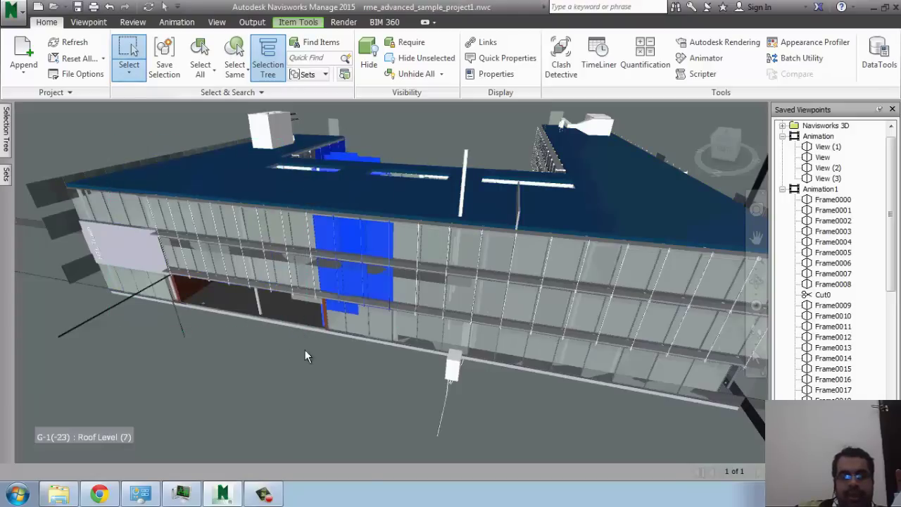
pyautogui.click(305, 369)
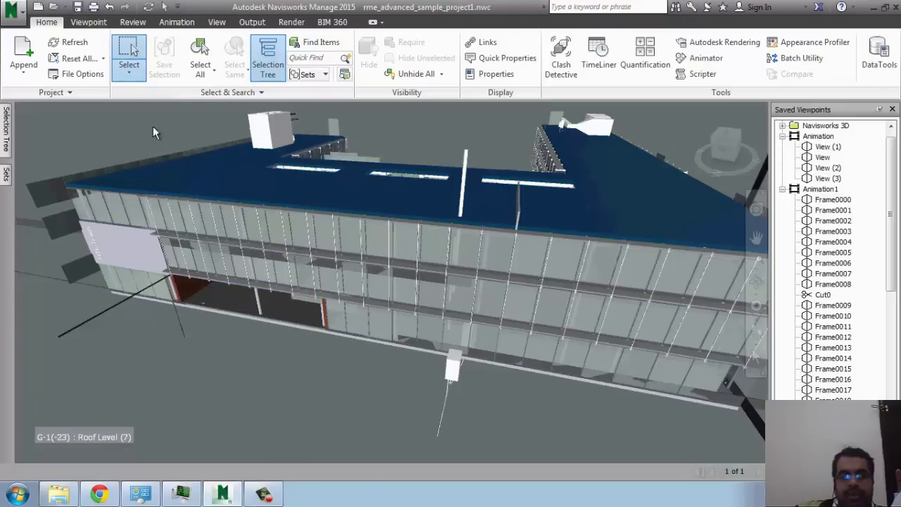
# Select all items in the model and clear the selection with Select None, and repeat Select All before deselecting everything.
pyautogui.click(204, 70)
pyautogui.click(216, 95)
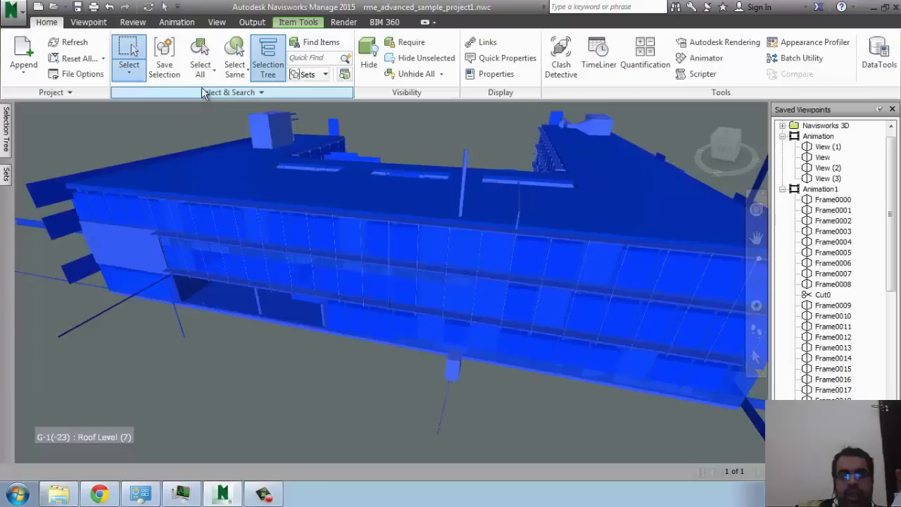
pyautogui.click(201, 70)
pyautogui.click(220, 122)
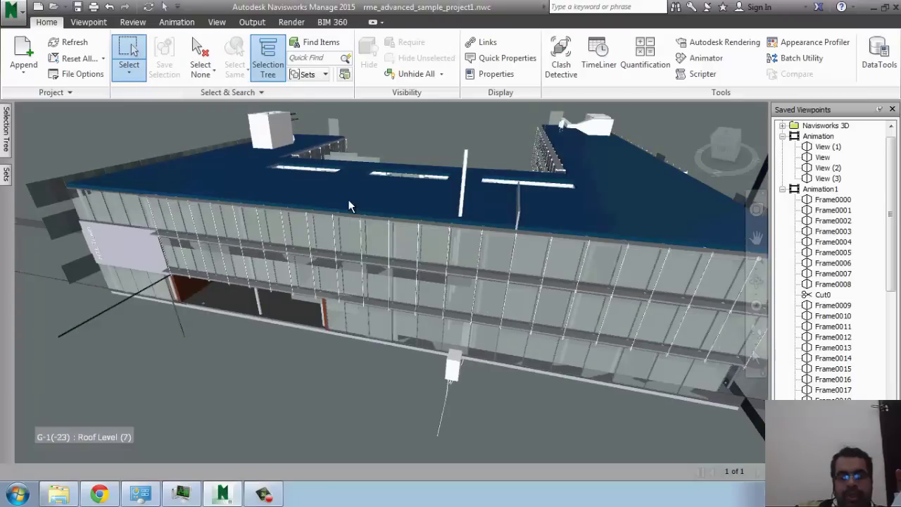
pyautogui.click(201, 70)
pyautogui.click(219, 97)
pyautogui.click(376, 129)
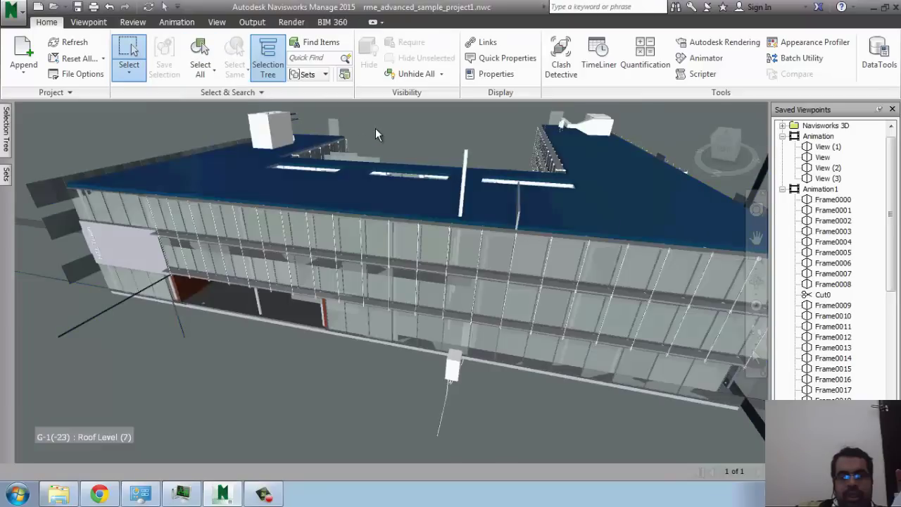
# Select several facade elements individually with the Select tool, apply Invert Selection, and clear the selection.
pyautogui.click(138, 83)
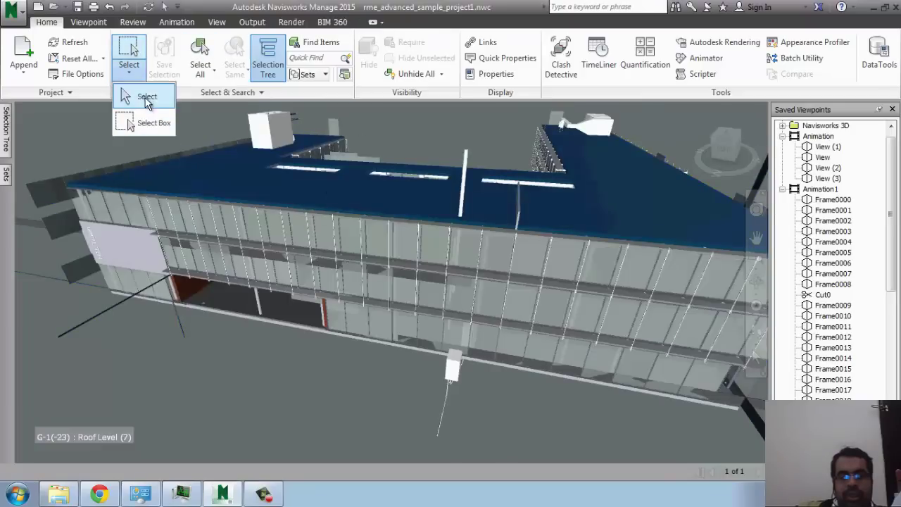
pyautogui.click(140, 96)
pyautogui.click(316, 236)
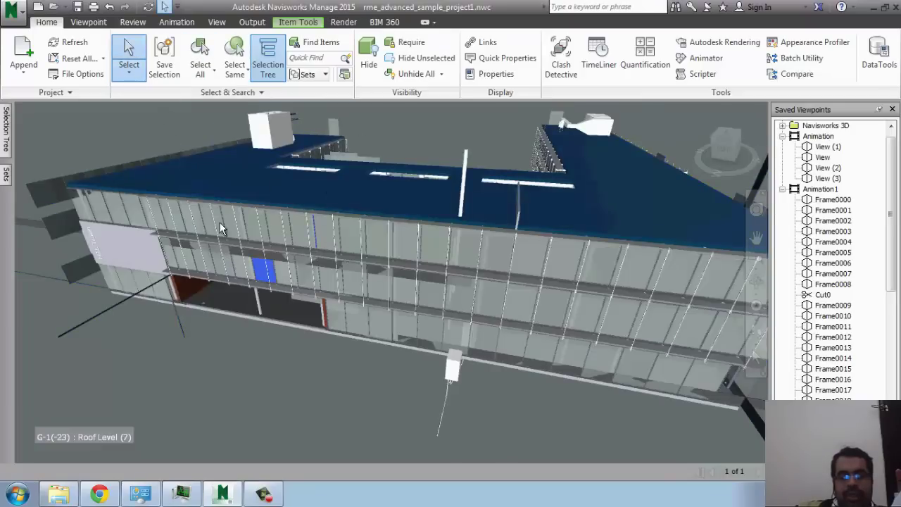
pyautogui.click(200, 77)
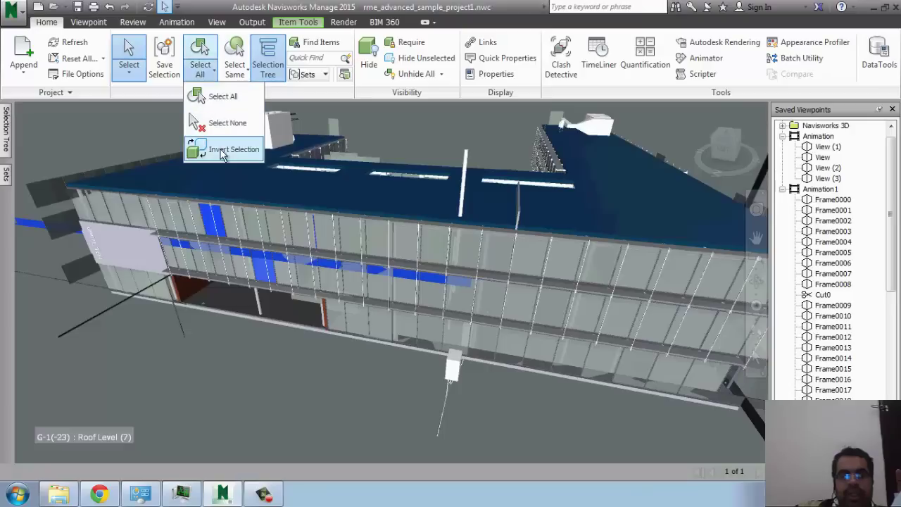
pyautogui.click(204, 150)
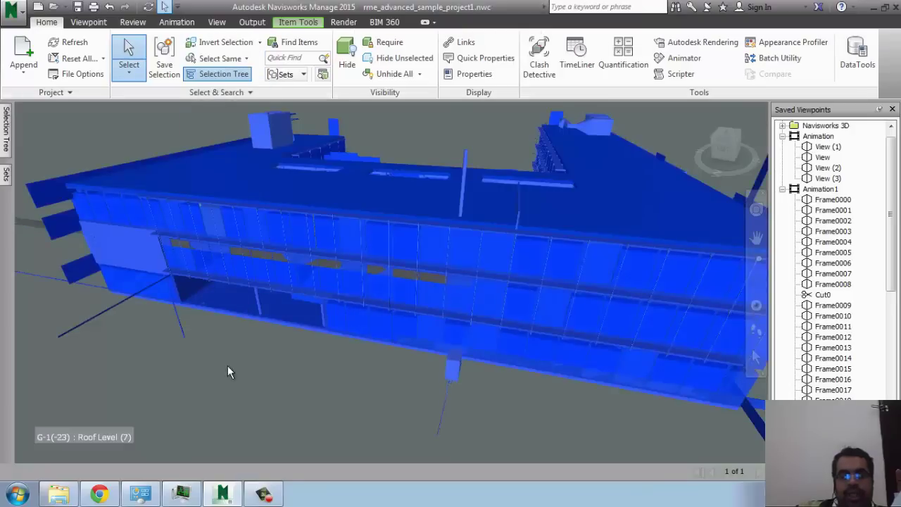
pyautogui.press('Escape')
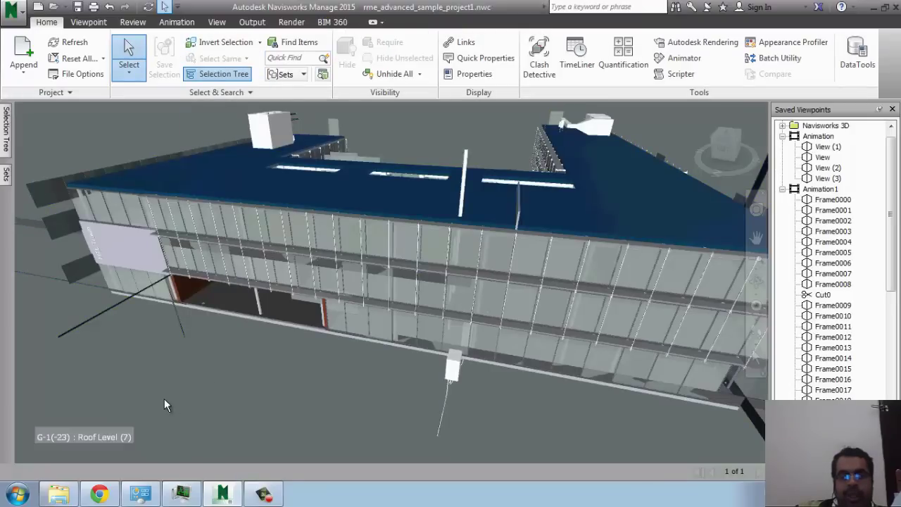
# Select the roof, the sign wall and four glass panels on the upper two floors of the front facade together.
pyautogui.click(206, 189)
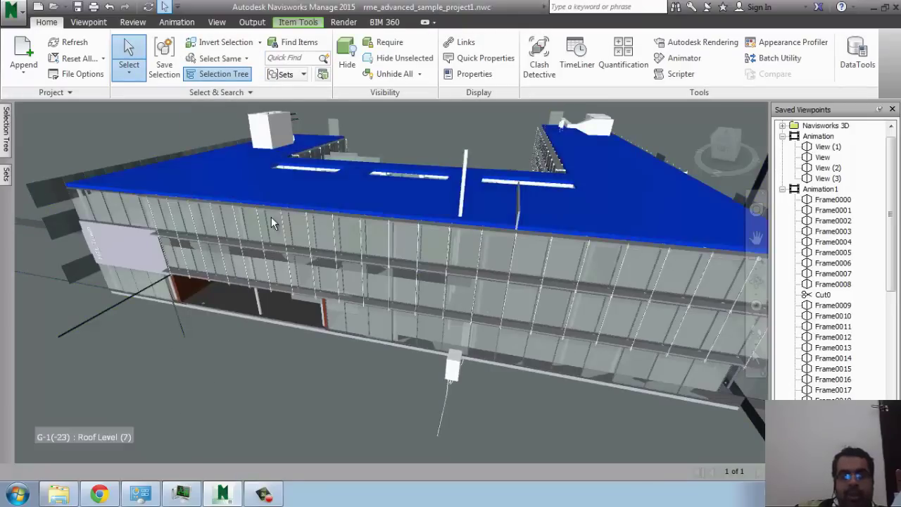
pyautogui.keyDown('ctrl'); pyautogui.click(246, 268); pyautogui.keyUp('ctrl')
pyautogui.keyDown('ctrl'); pyautogui.click(186, 260); pyautogui.keyUp('ctrl')
pyautogui.keyDown('ctrl'); pyautogui.click(111, 258); pyautogui.keyUp('ctrl')
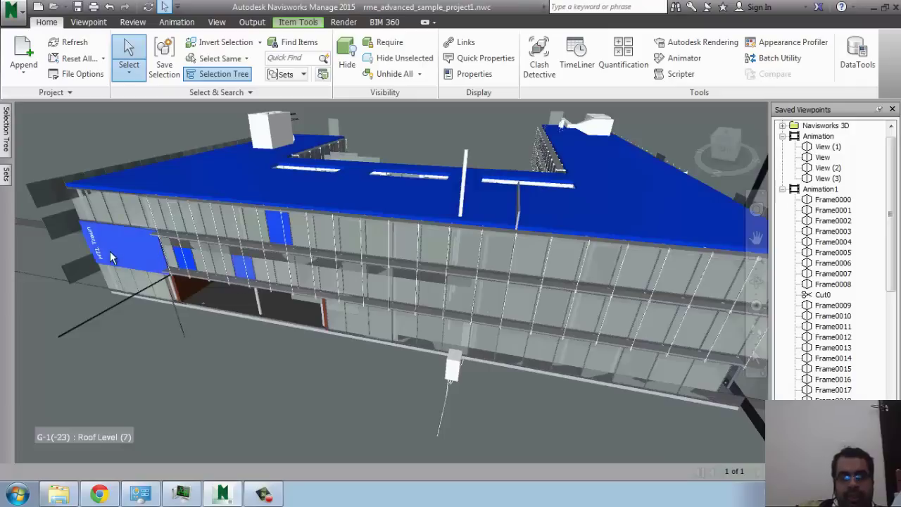
pyautogui.keyDown('ctrl'); pyautogui.click(123, 214); pyautogui.keyUp('ctrl')
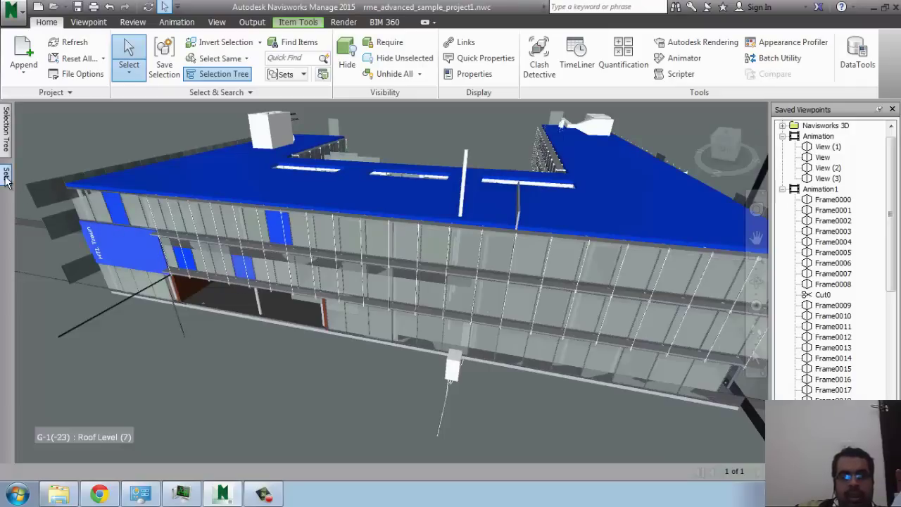
# Save the current selection as a selection set named Q.
pyautogui.moveTo(7, 177)
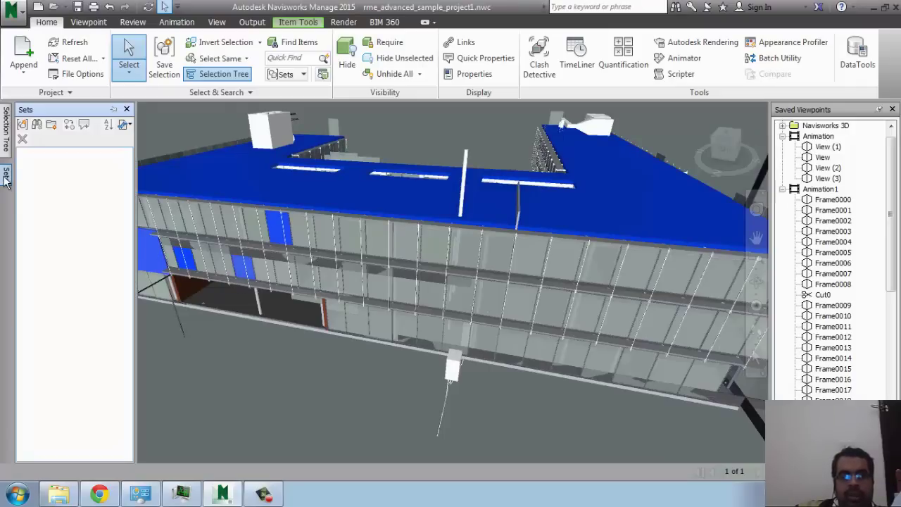
pyautogui.click(23, 124)
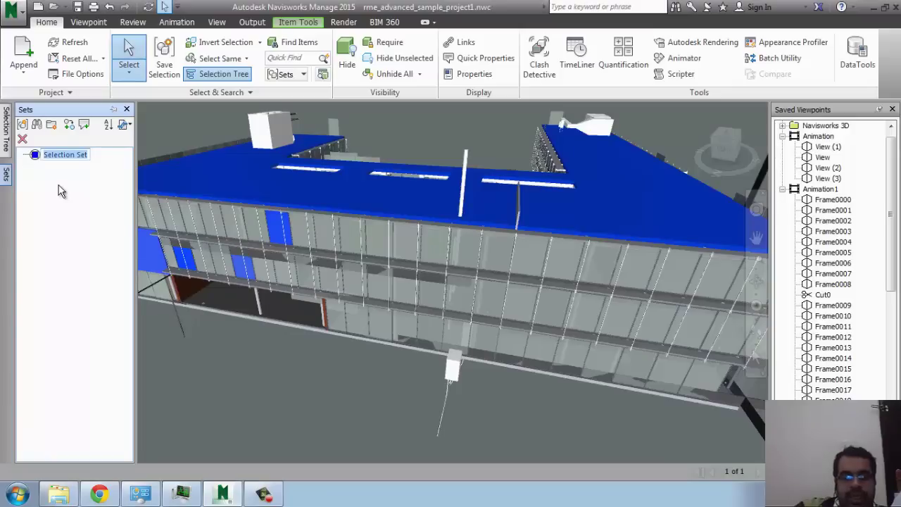
pyautogui.write('Q')
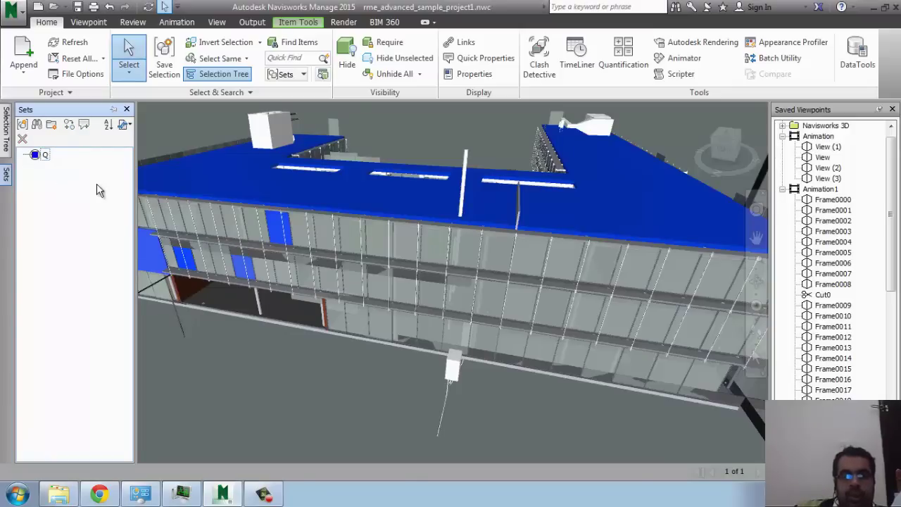
# Clear the selection, select the white rooftop box, and recall the saved set Q to reselect its items.
pyautogui.click(375, 122)
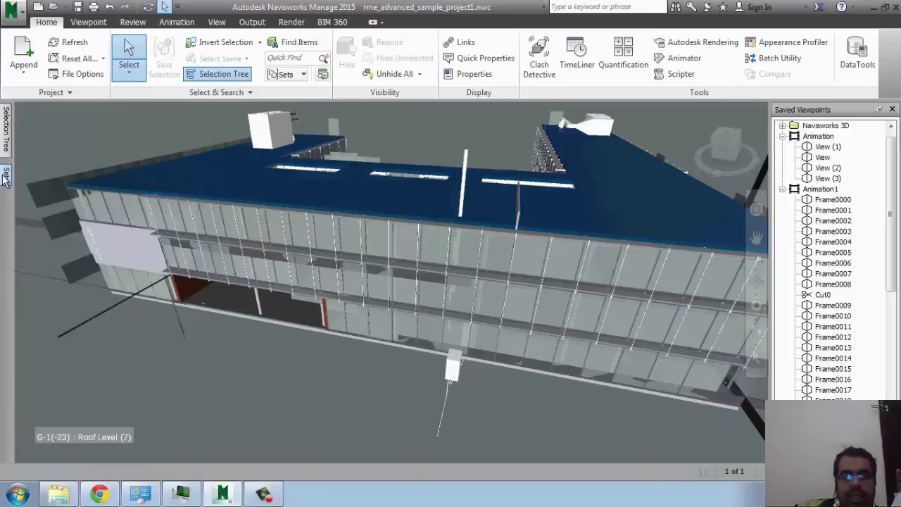
pyautogui.click(295, 140)
pyautogui.moveTo(7, 174)
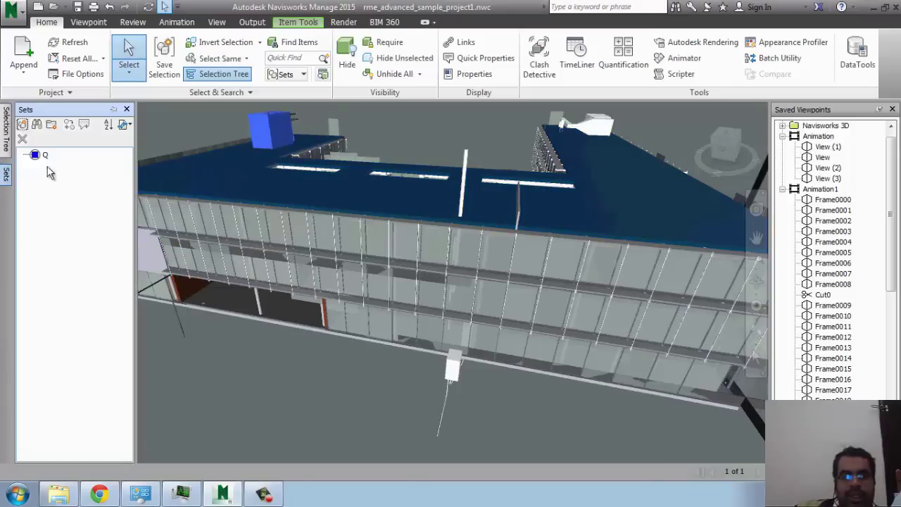
pyautogui.click(44, 155)
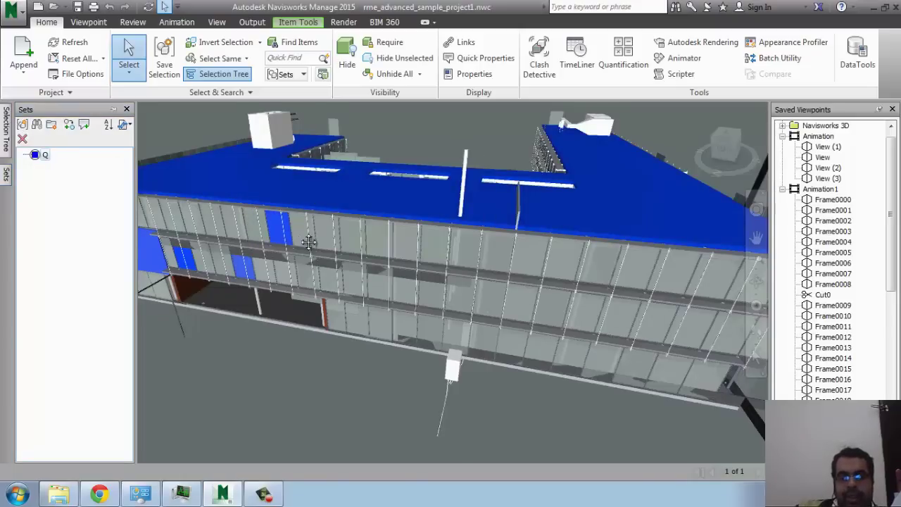
pyautogui.moveTo(312, 241); pyautogui.dragTo(343, 267, button='middle')
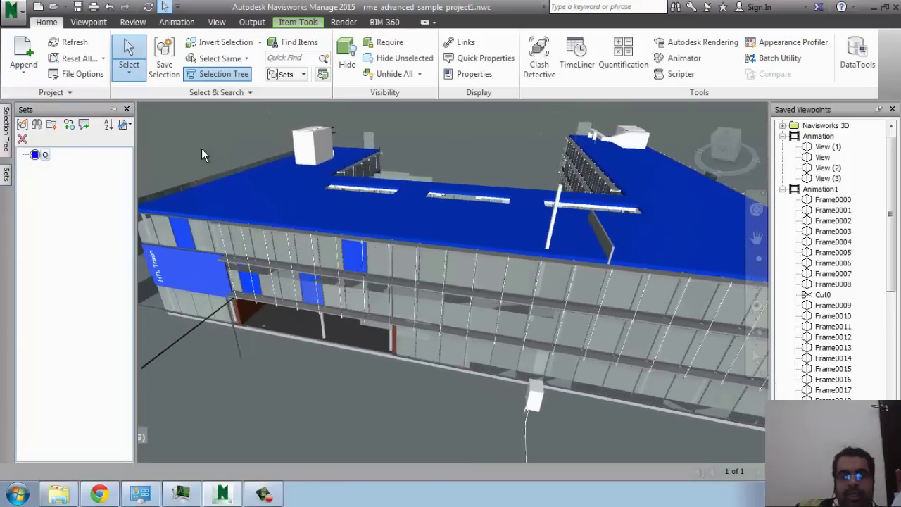
# Open Find Items, look through the available search categories, and move its window aside to expose the model.
pyautogui.click(296, 44)
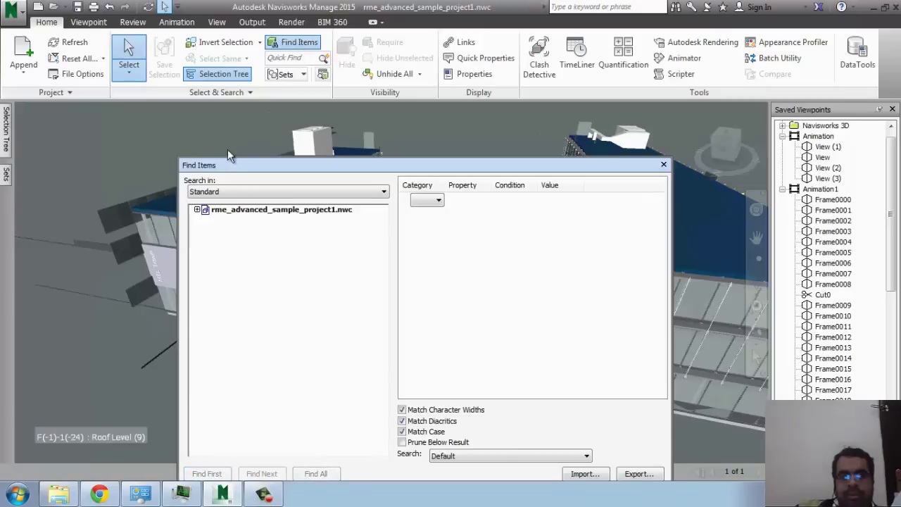
pyautogui.click(438, 202)
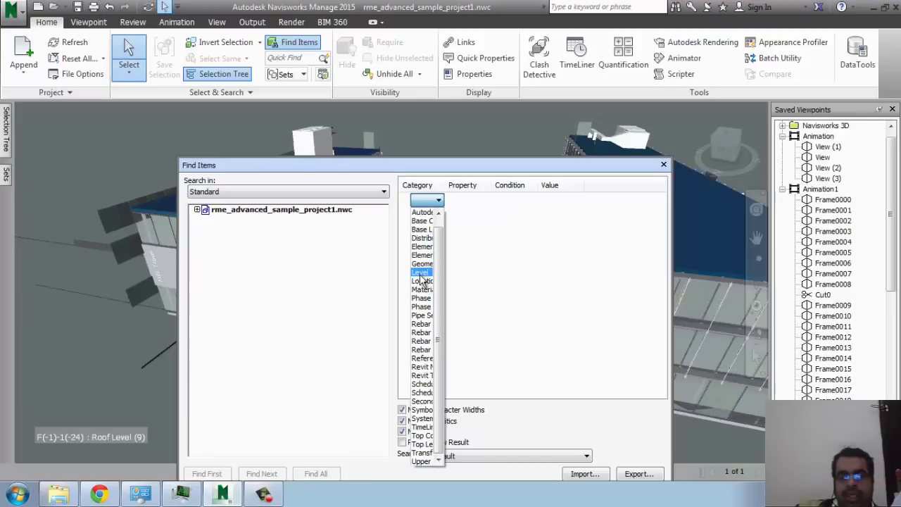
pyautogui.click(416, 169)
pyautogui.moveTo(416, 169); pyautogui.dragTo(232, 162)
# Select the roof and display its item properties in place of the Saved Viewpoints window, which is closed.
pyautogui.click(574, 236)
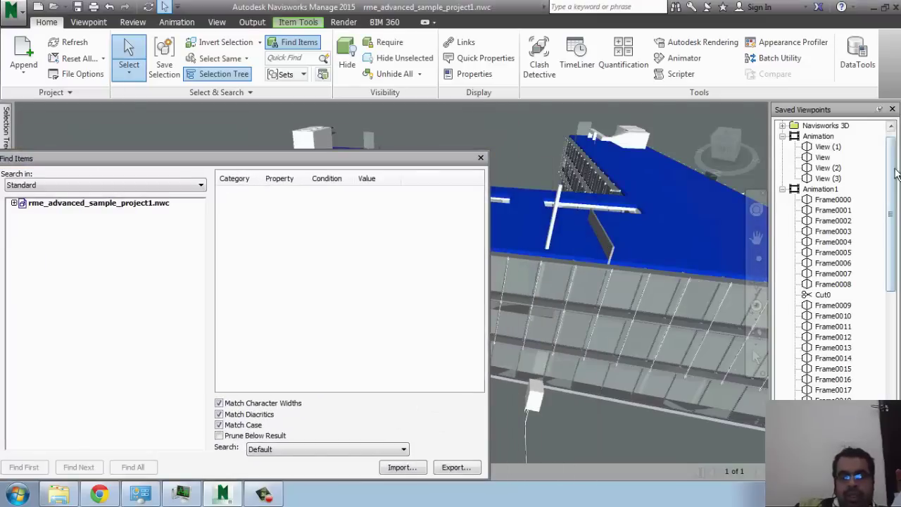
pyautogui.doubleClick(831, 109)
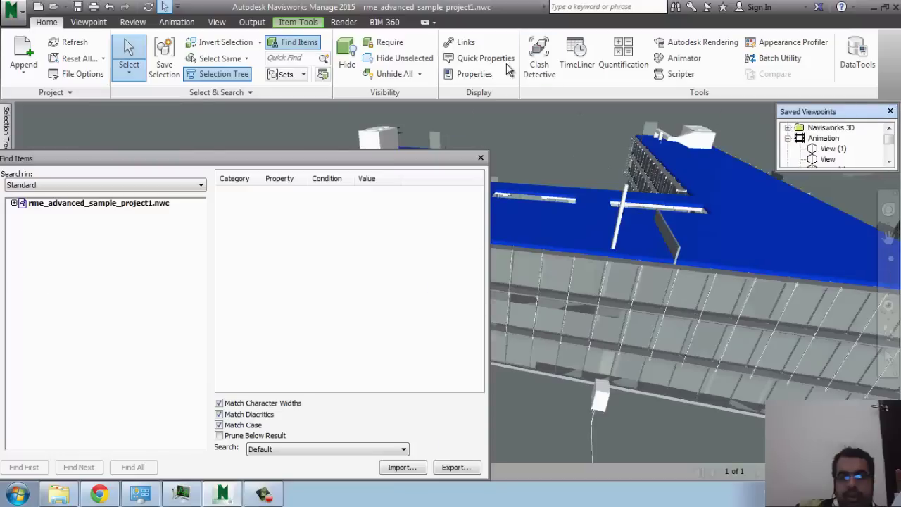
pyautogui.click(474, 74)
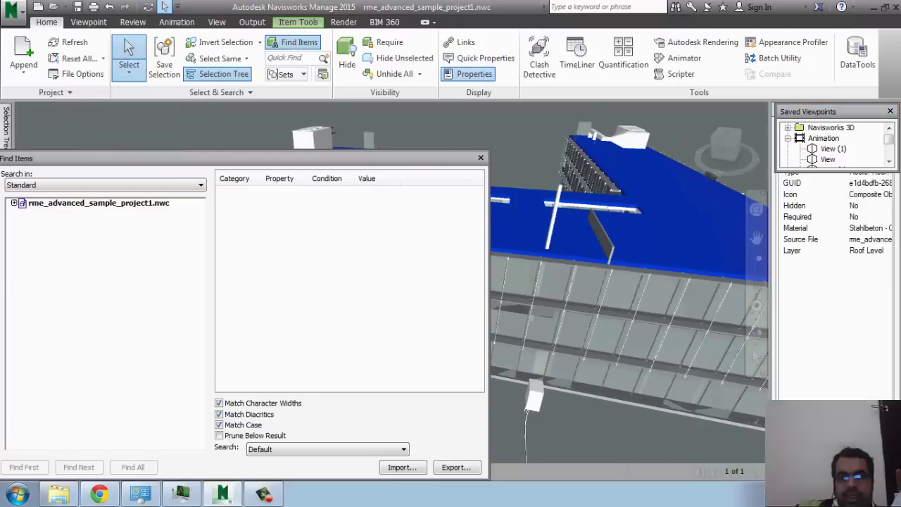
pyautogui.click(890, 111)
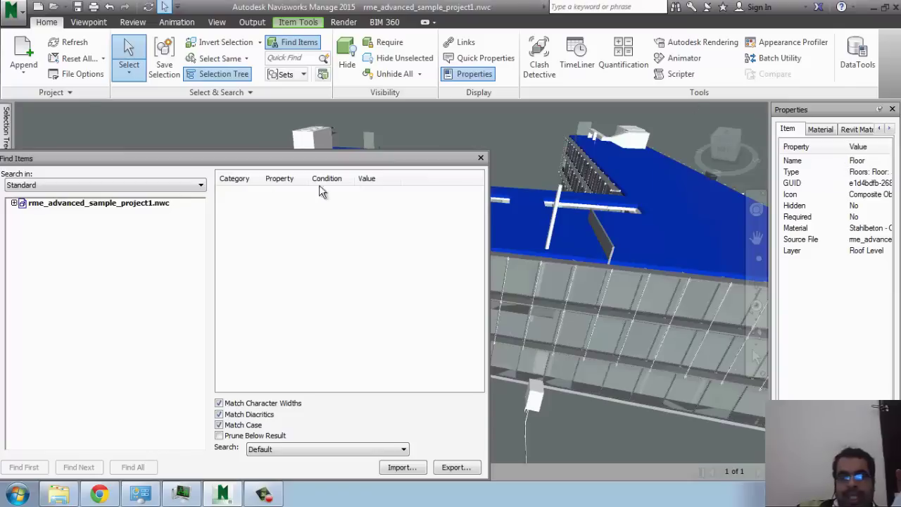
# Start a search condition in Find Items with the category Item and the property Name.
pyautogui.click(236, 195)
pyautogui.click(245, 196)
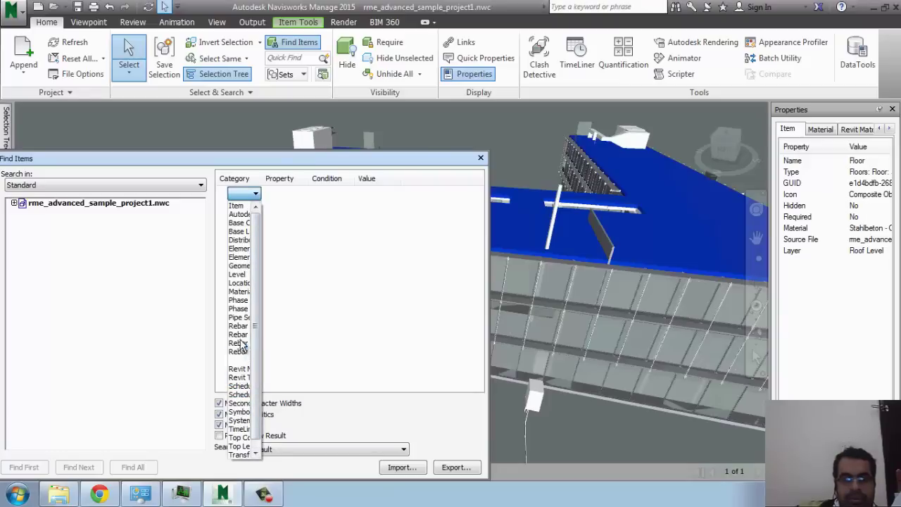
pyautogui.click(235, 206)
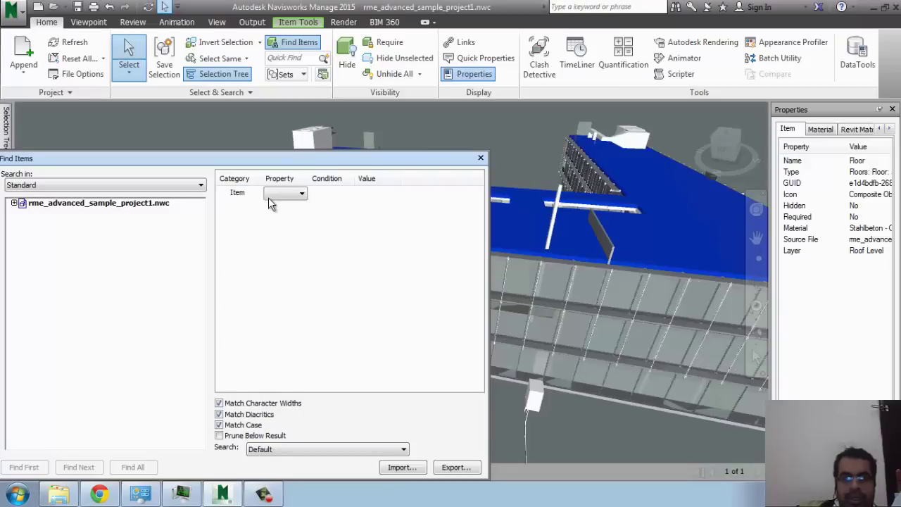
pyautogui.click(285, 194)
pyautogui.click(276, 215)
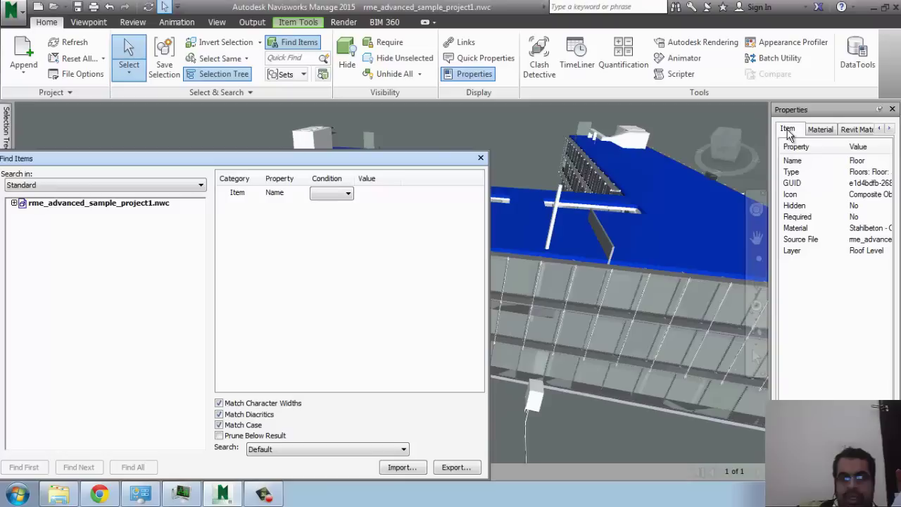
# Complete the search condition with the = operator and the value Floor, and find all matching items.
pyautogui.click(343, 196)
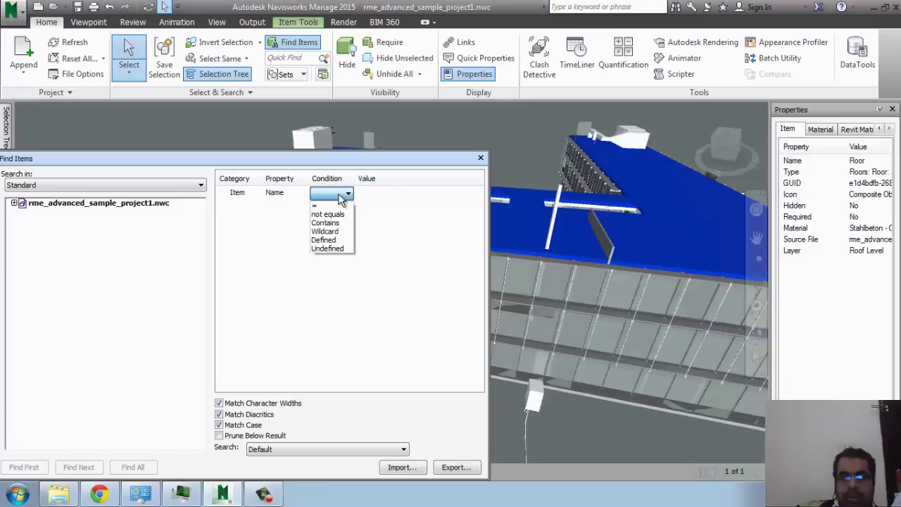
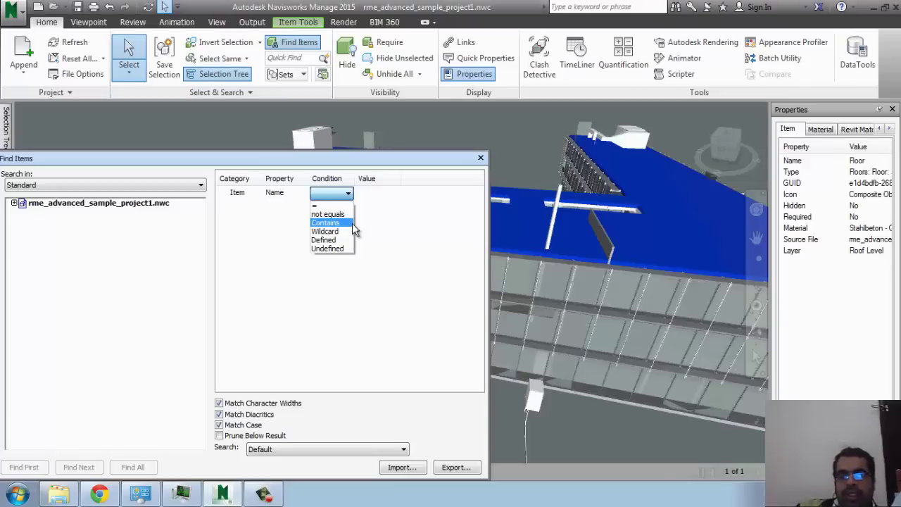
pyautogui.click(325, 205)
pyautogui.click(395, 193)
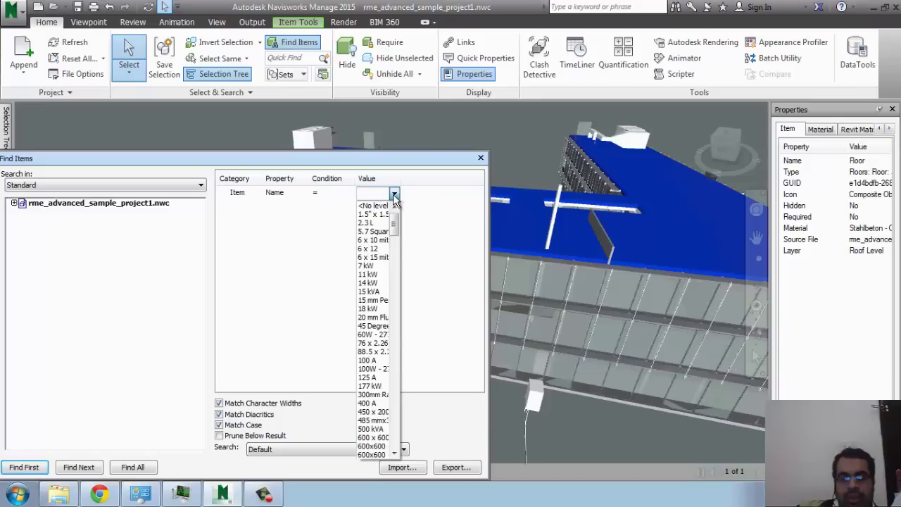
pyautogui.write('FLO')
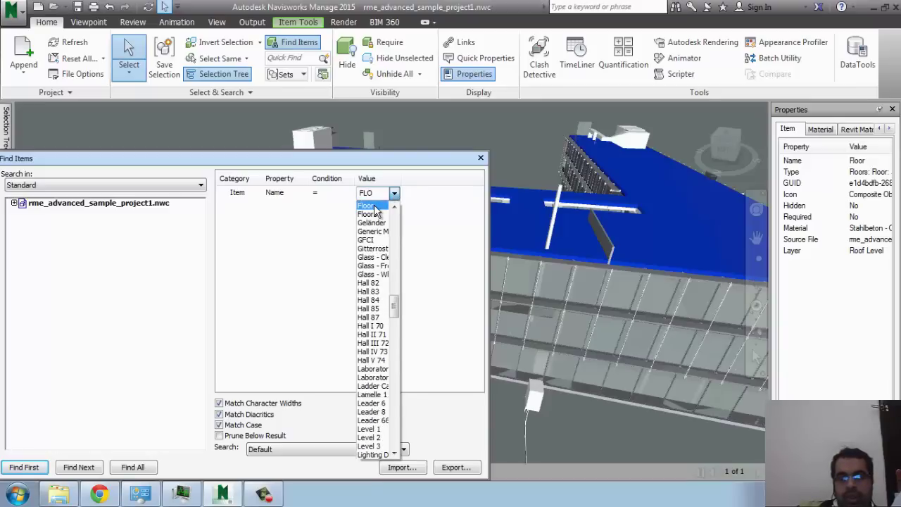
pyautogui.click(374, 204)
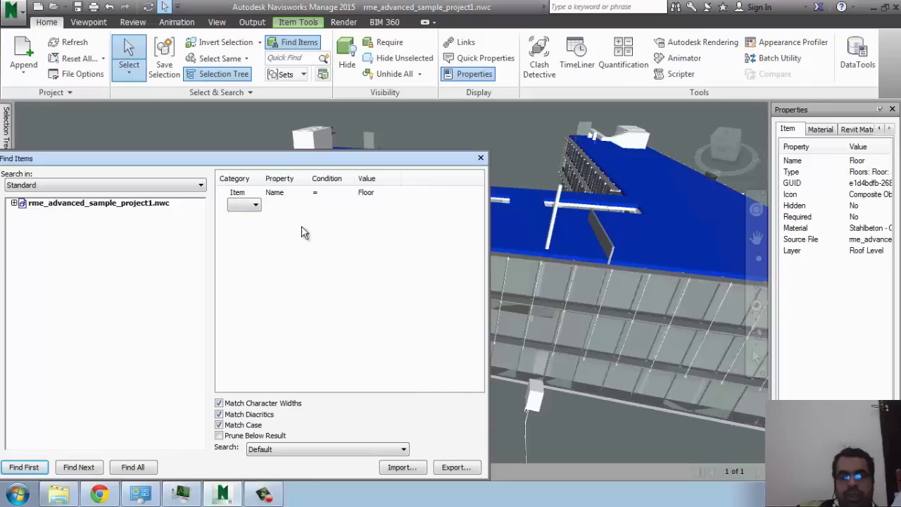
pyautogui.click(129, 471)
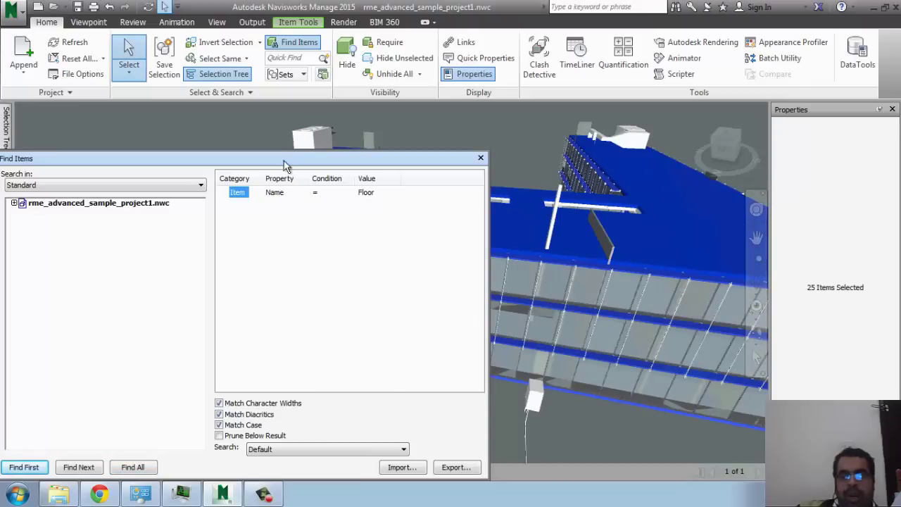
# Reposition the Find Items window and bring up the saved sets beside it.
pyautogui.moveTo(277, 158); pyautogui.dragTo(389, 131)
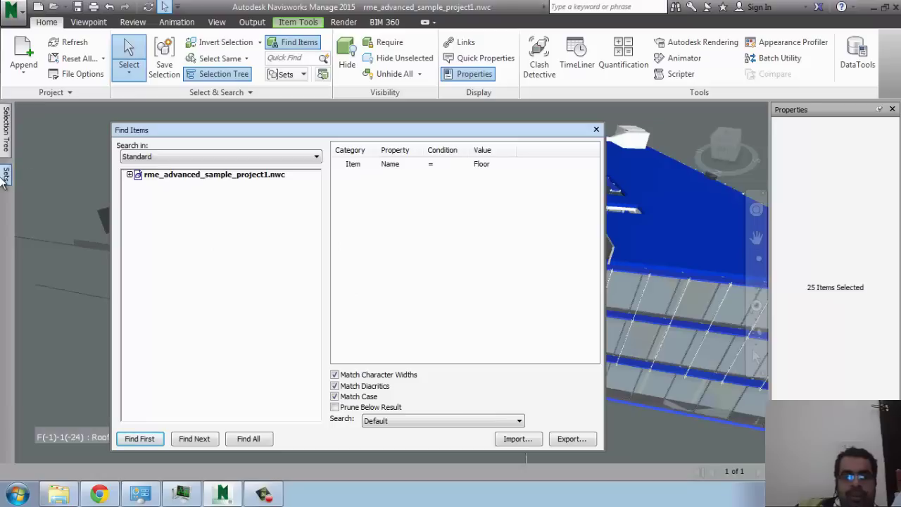
pyautogui.moveTo(3, 176)
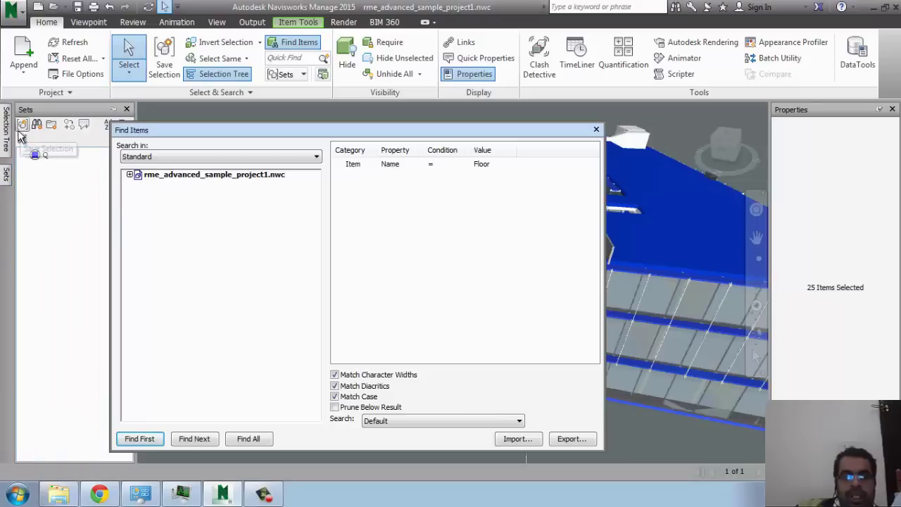
# Save the currently selected floor items as a selection set named FLOOR.
pyautogui.click(22, 124)
pyautogui.write('FLOOR')
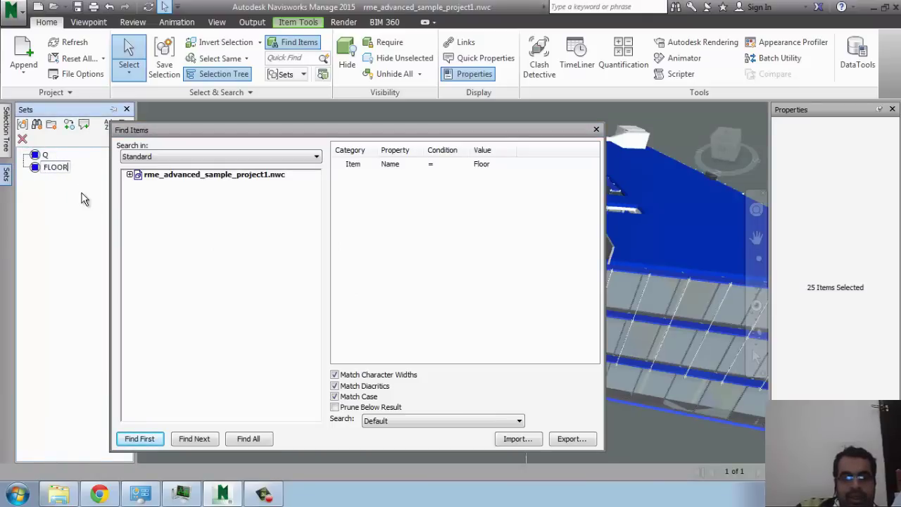
pyautogui.press('Return')
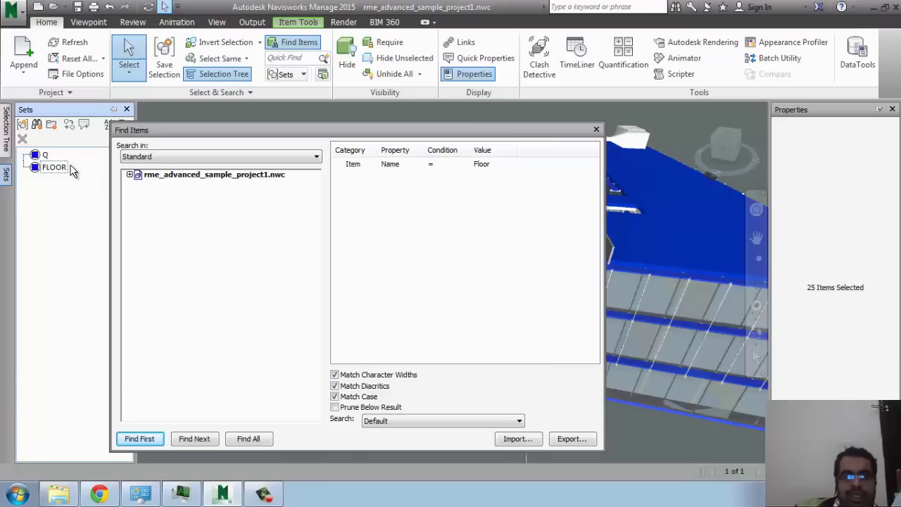
# Start a second search condition with category Item and property Material, and close the Find Items window.
pyautogui.rightClick(379, 188)
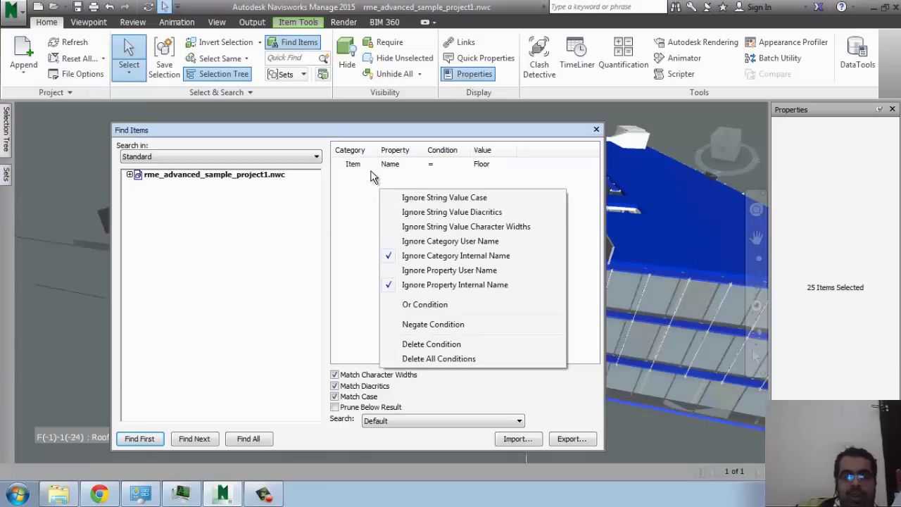
pyautogui.click(373, 177)
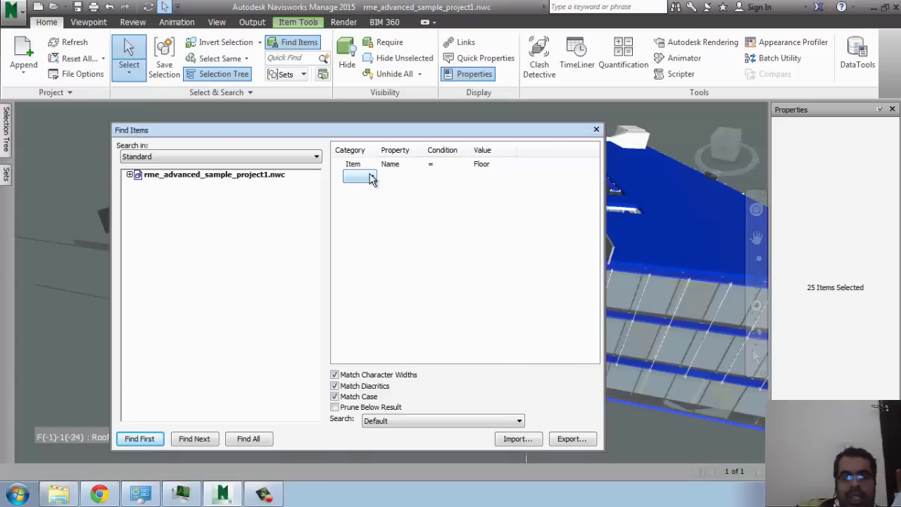
pyautogui.click(371, 176)
pyautogui.click(352, 189)
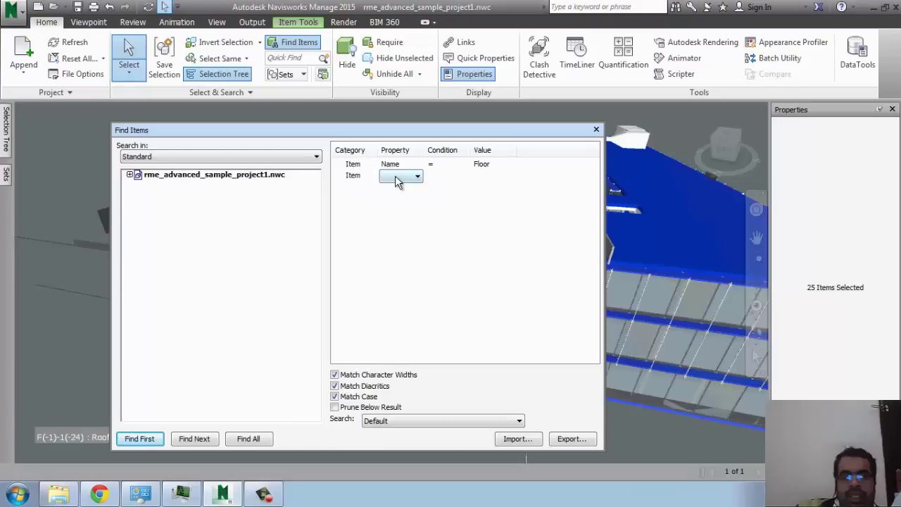
pyautogui.click(412, 176)
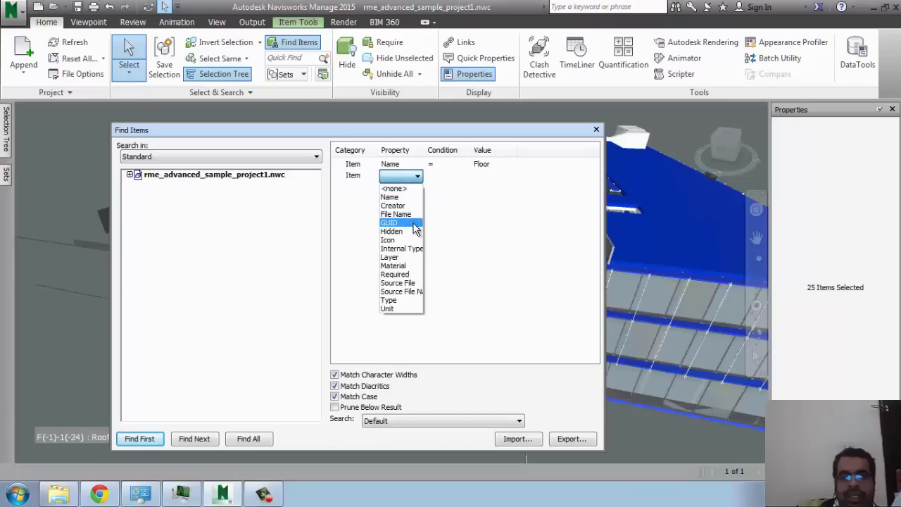
pyautogui.click(407, 267)
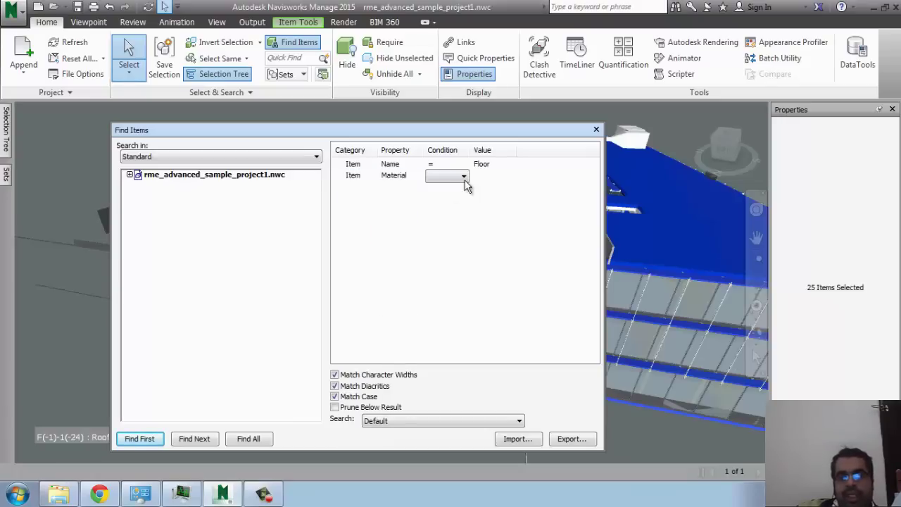
pyautogui.rightClick(364, 180)
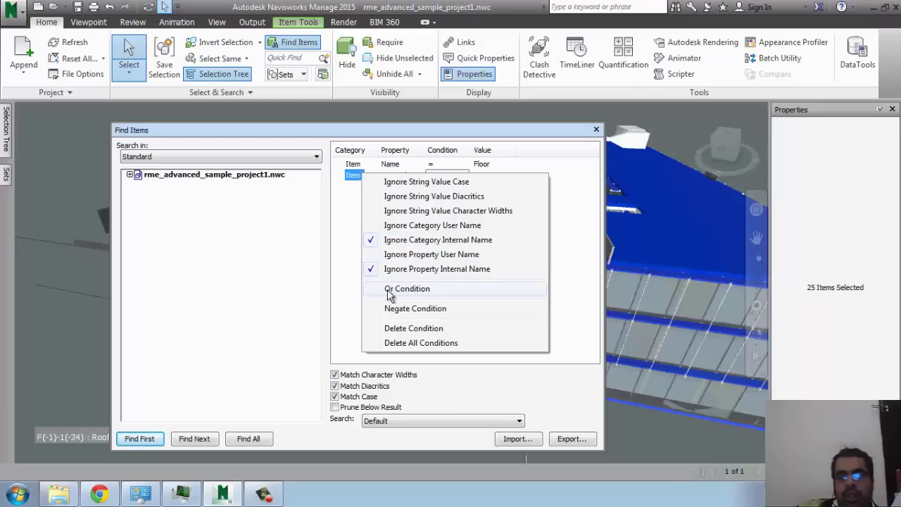
pyautogui.click(339, 303)
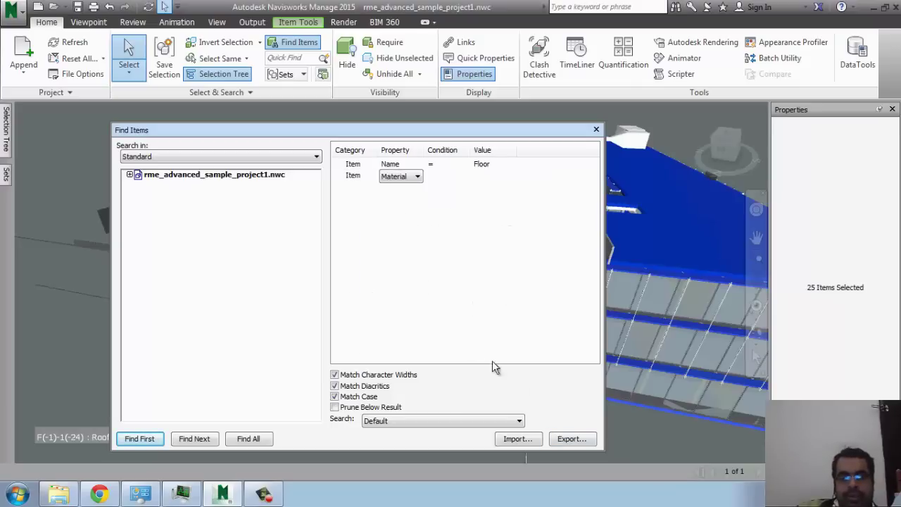
pyautogui.click(596, 129)
# Clear the current selection so that no items in the building model are selected.
pyautogui.moveTo(185, 190); pyautogui.dragTo(271, 287, button='middle')
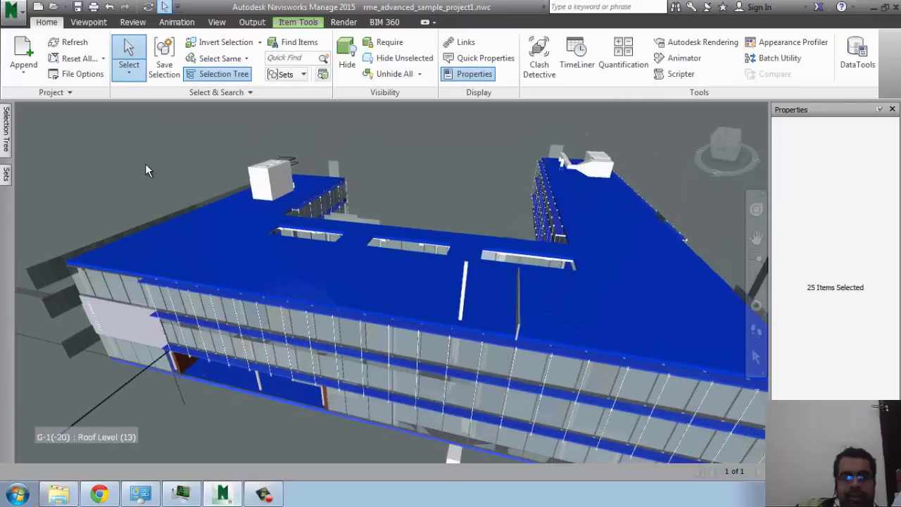
pyautogui.click(145, 163)
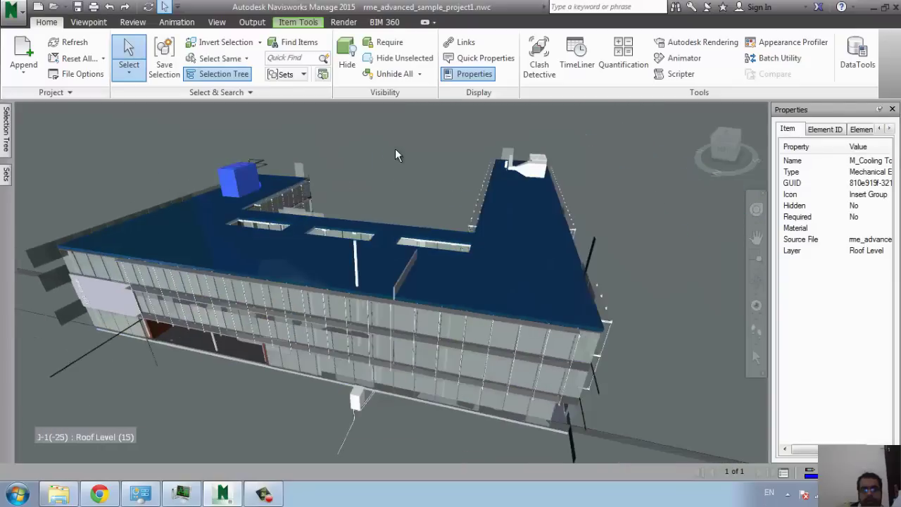
pyautogui.click(395, 149)
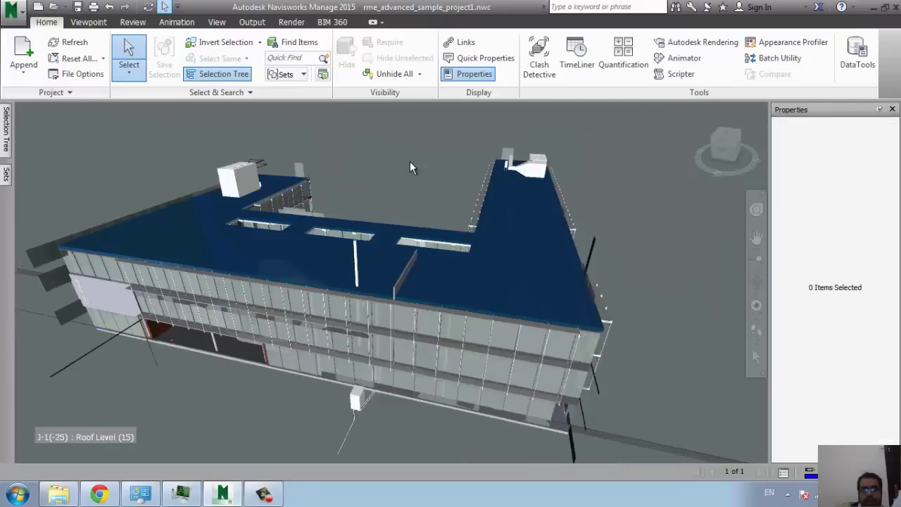
# Override the transparency of the rooftop cooling tower to almost fully transparent and deselect it.
pyautogui.scroll(3, 236, 180)
pyautogui.click(237, 168)
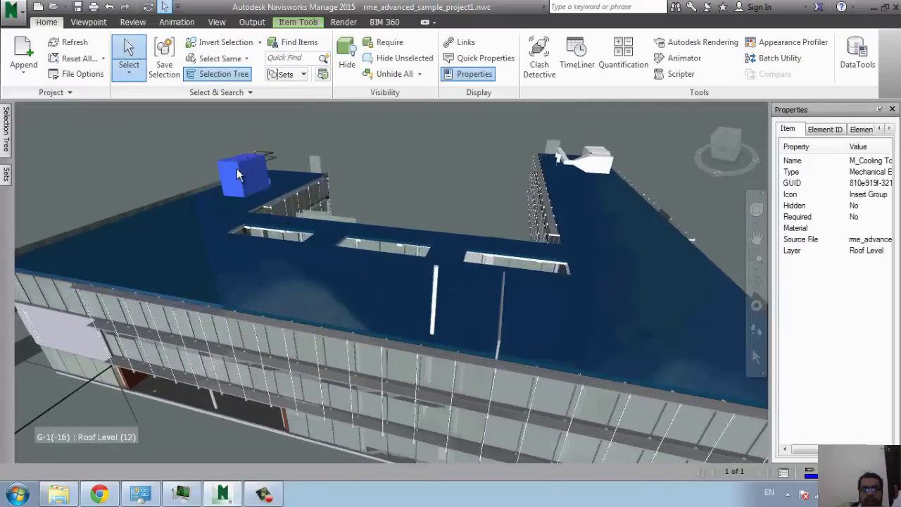
pyautogui.scroll(3, 222, 150)
pyautogui.scroll(2, 223, 150)
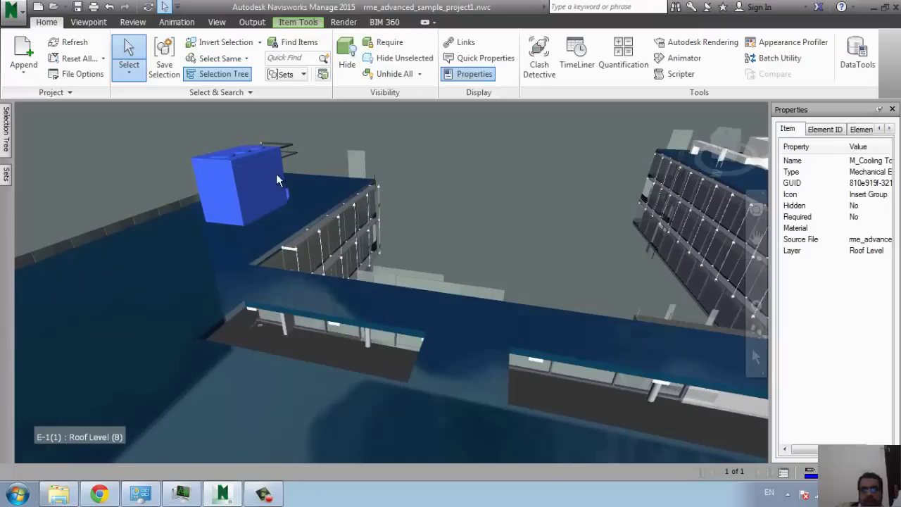
pyautogui.rightClick(256, 174)
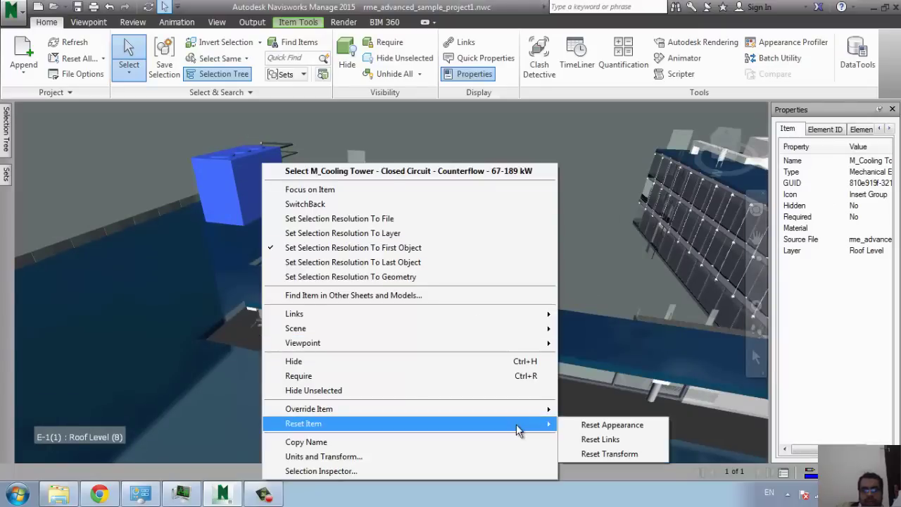
pyautogui.moveTo(528, 414)
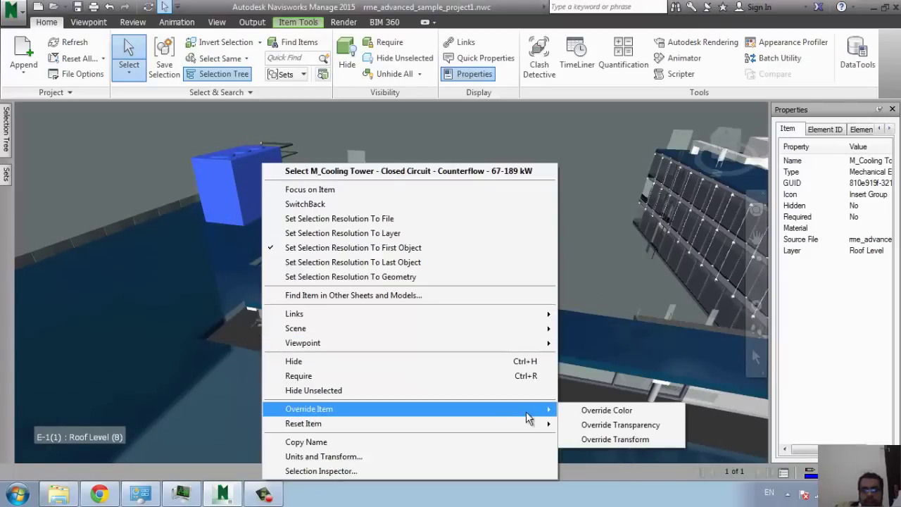
pyautogui.click(604, 428)
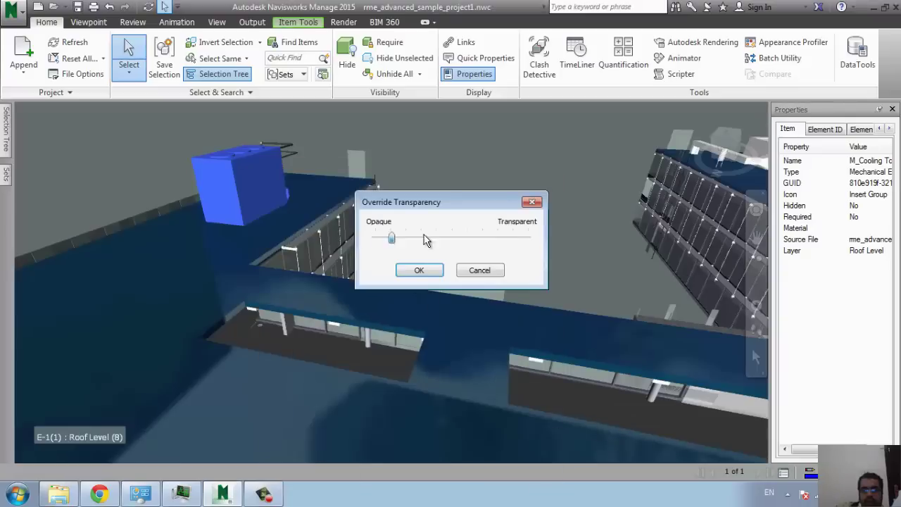
pyautogui.moveTo(424, 239); pyautogui.dragTo(525, 244)
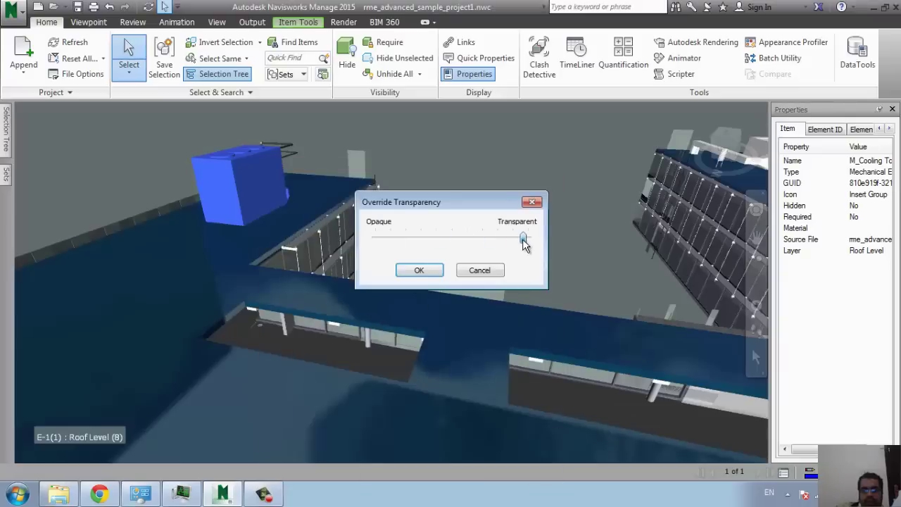
pyautogui.click(414, 272)
pyautogui.click(442, 182)
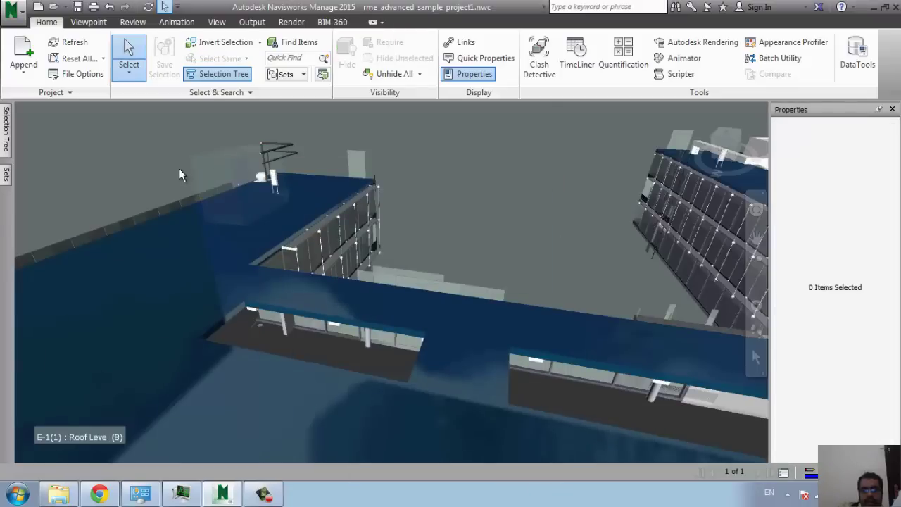
# Examine the roof around the transparent cooling tower and review the viewpoint's camera projection and lighting options.
pyautogui.scroll(5, 179, 168)
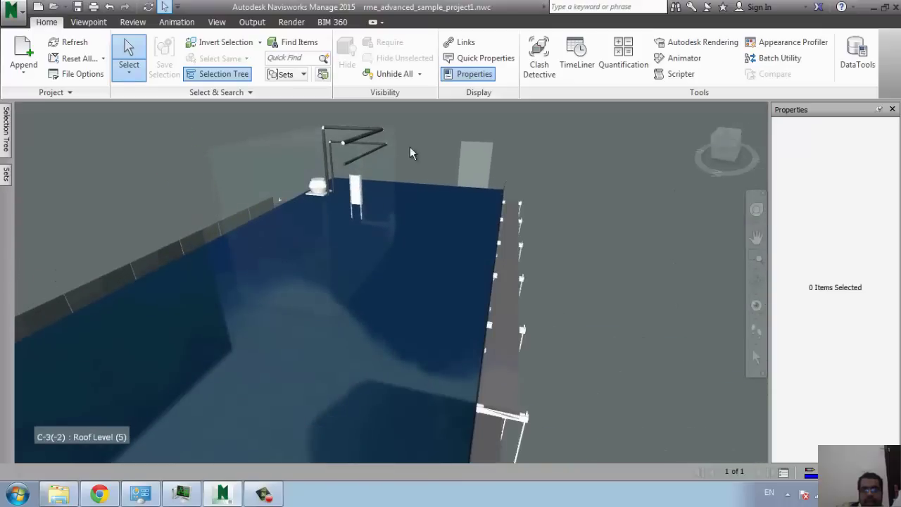
pyautogui.scroll(-6, 280, 219)
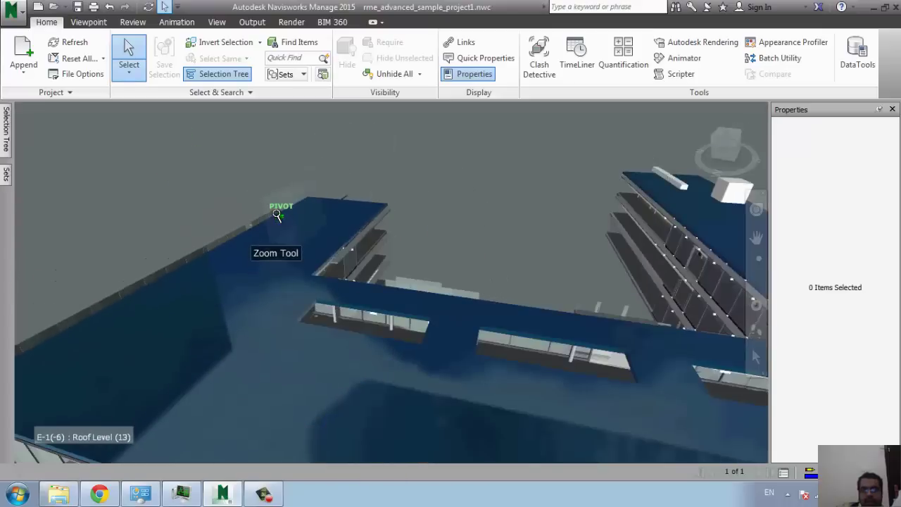
pyautogui.moveTo(242, 163); pyautogui.dragTo(292, 220, button='middle')
pyautogui.scroll(5, 232, 193)
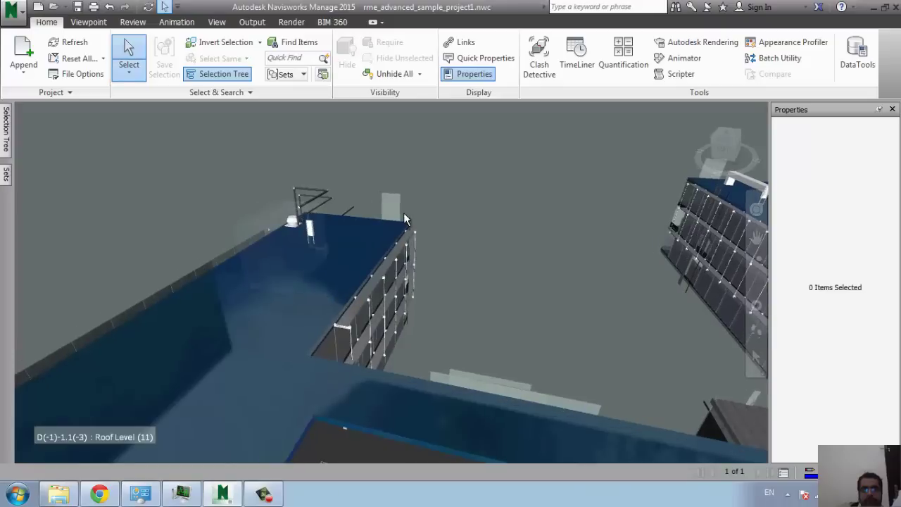
pyautogui.click(93, 25)
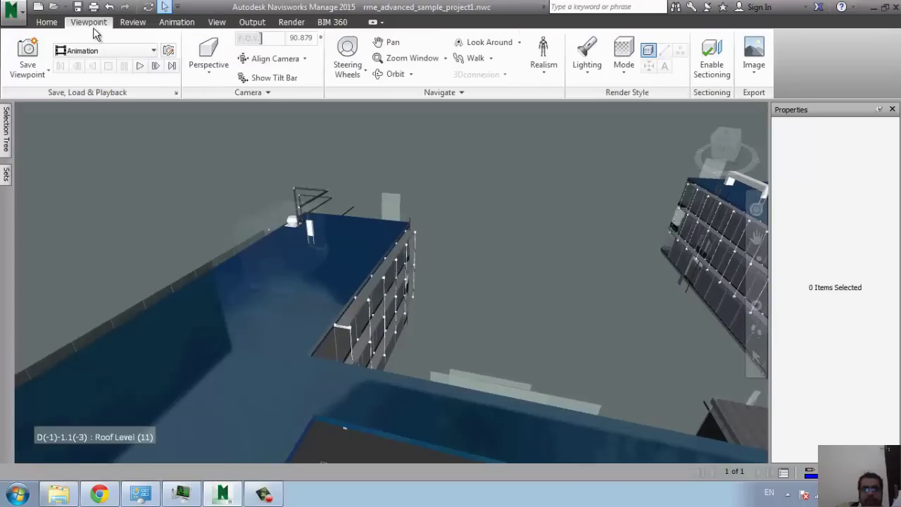
pyautogui.moveTo(496, 231); pyautogui.dragTo(282, 140, button='middle')
pyautogui.click(217, 83)
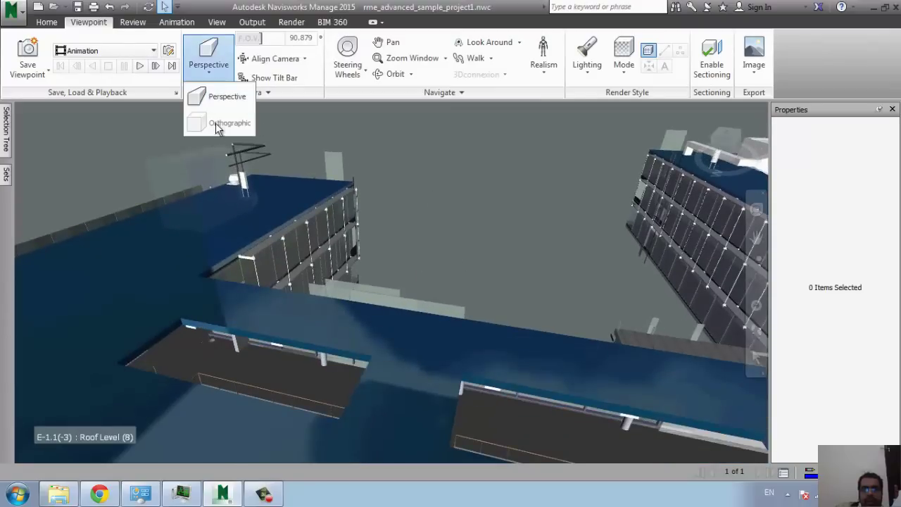
pyautogui.click(424, 181)
pyautogui.moveTo(554, 176); pyautogui.dragTo(496, 179, button='middle')
pyautogui.click(579, 78)
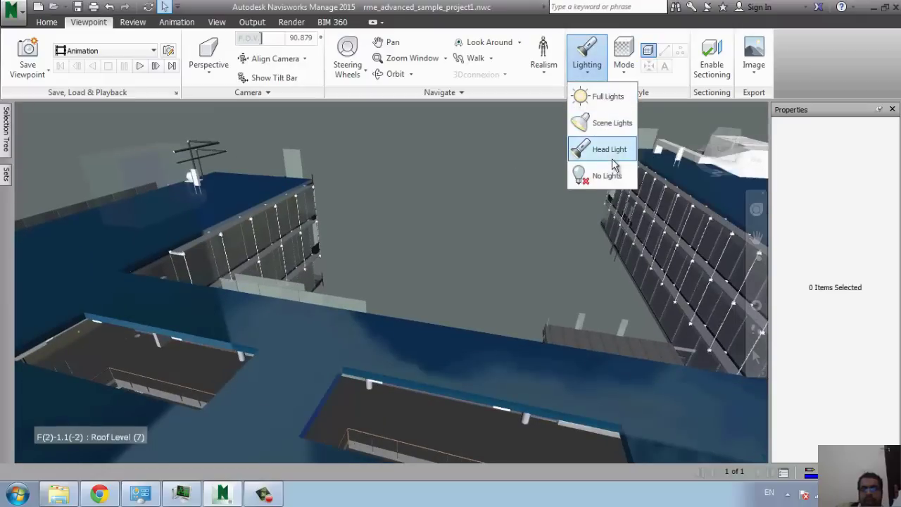
pyautogui.click(576, 180)
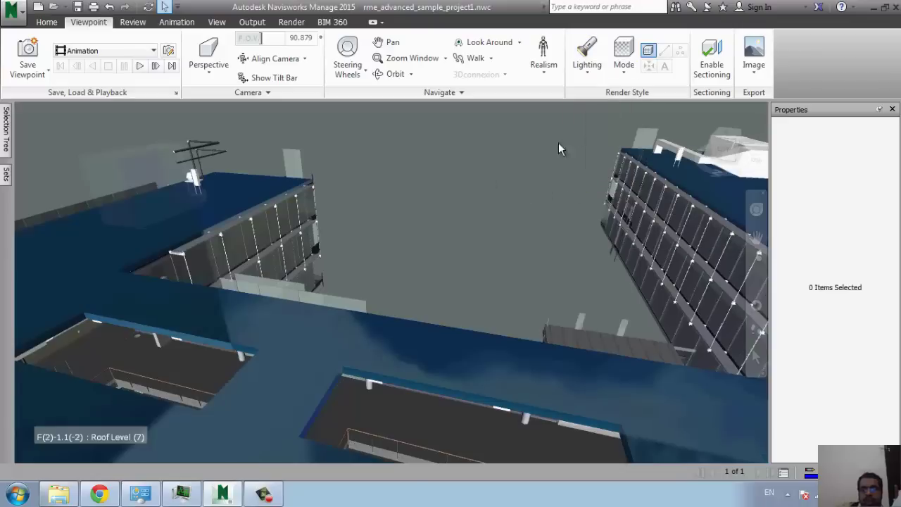
# Display the building model in the Shaded render mode.
pyautogui.click(624, 60)
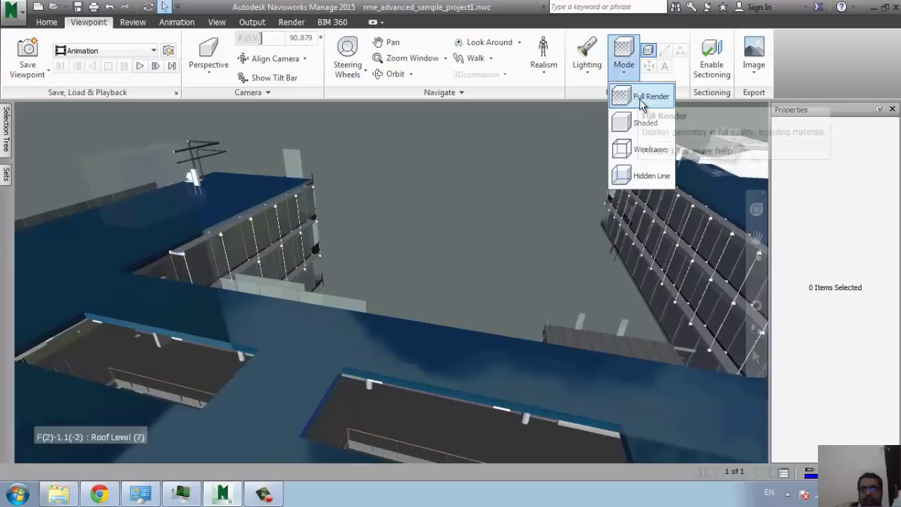
pyautogui.click(634, 131)
pyautogui.click(634, 134)
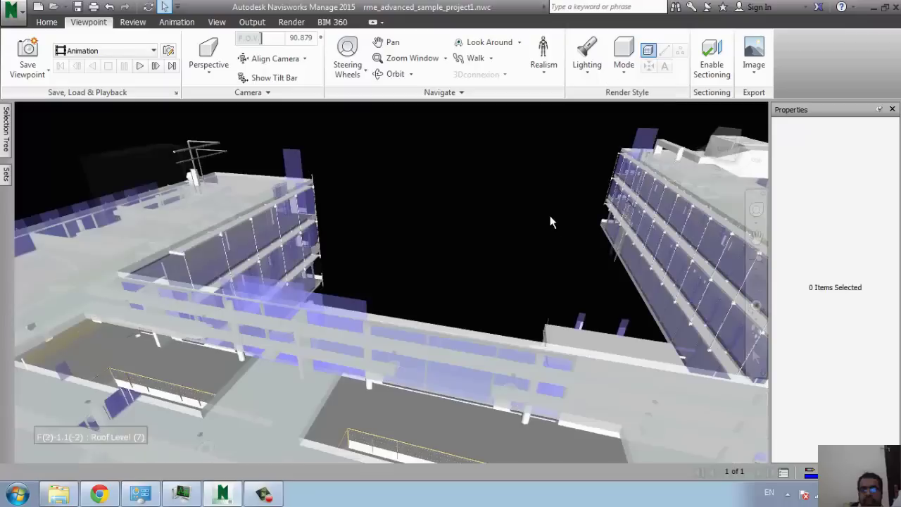
# Display the model in Wireframe mode, briefly selecting the roof-level floor and clearing the selection.
pyautogui.click(624, 58)
pyautogui.click(639, 159)
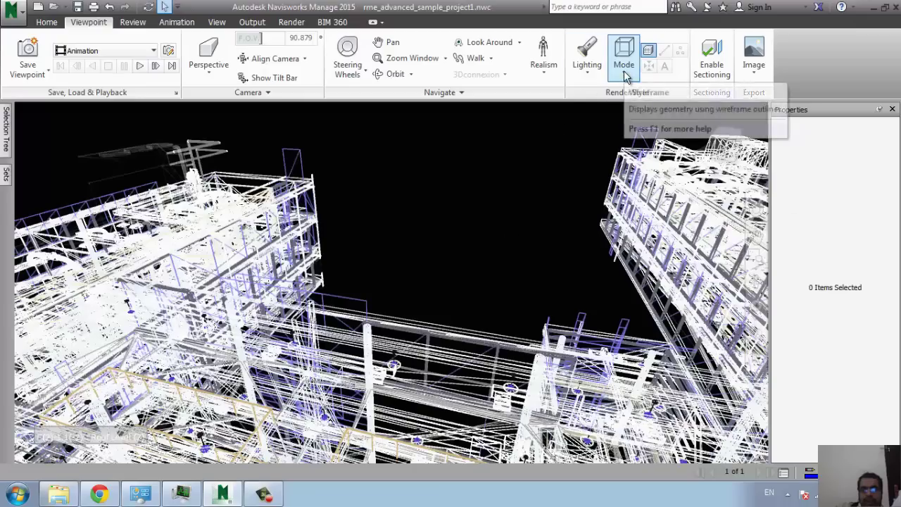
pyautogui.click(145, 289)
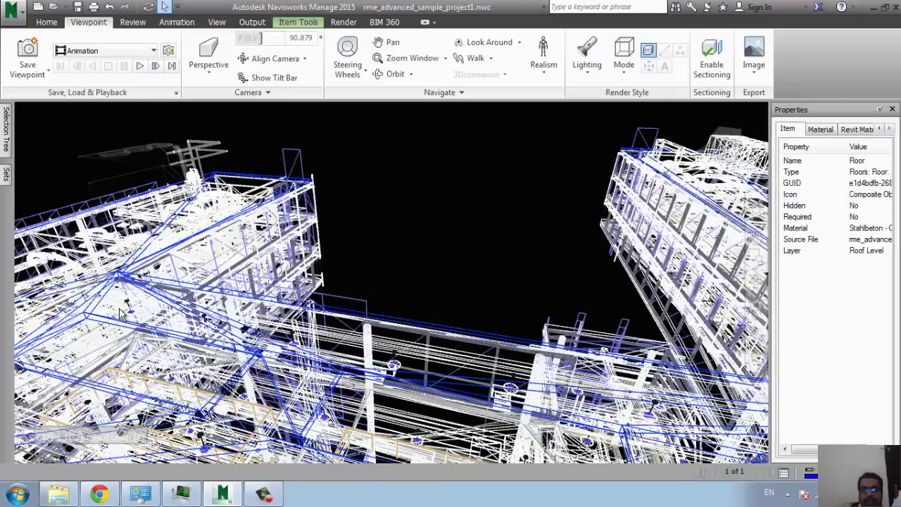
pyautogui.click(437, 218)
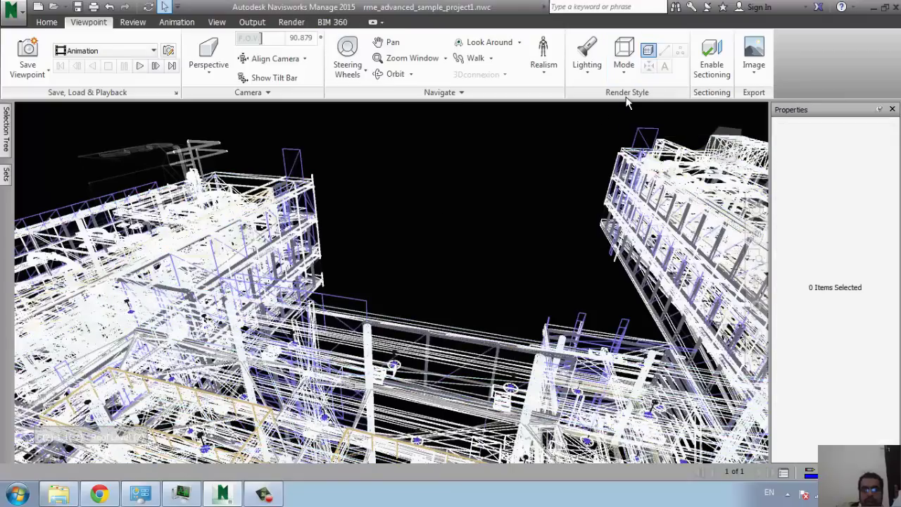
# Display the model in Hidden Line mode and return it to Full Render.
pyautogui.click(624, 56)
pyautogui.click(653, 174)
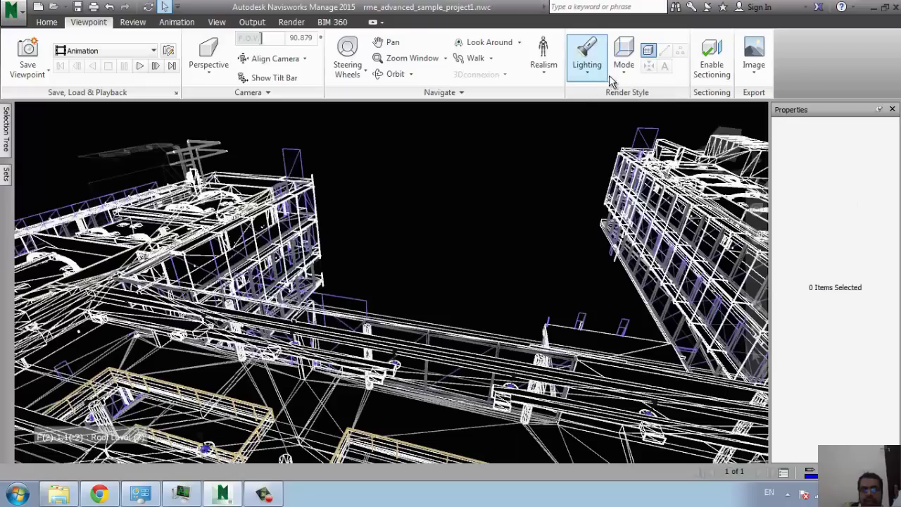
pyautogui.click(623, 56)
pyautogui.click(645, 96)
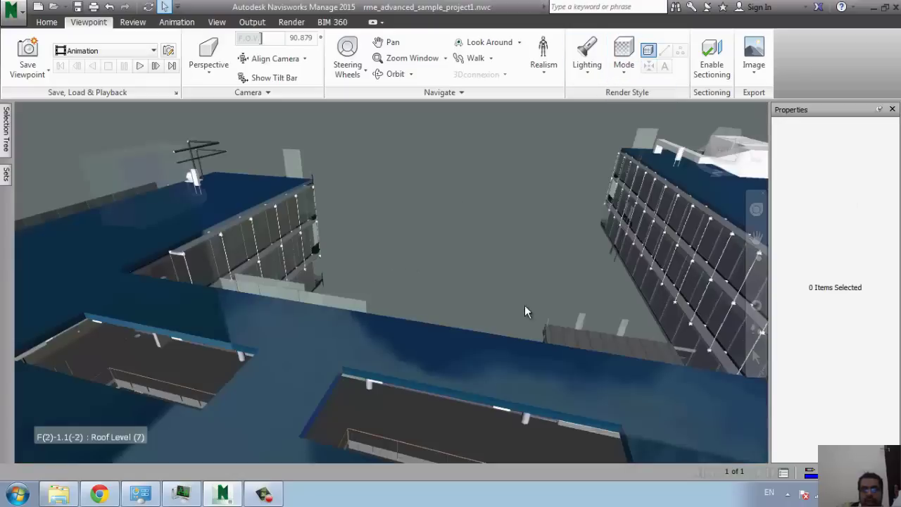
pyautogui.moveTo(525, 310); pyautogui.dragTo(597, 152, button='middle')
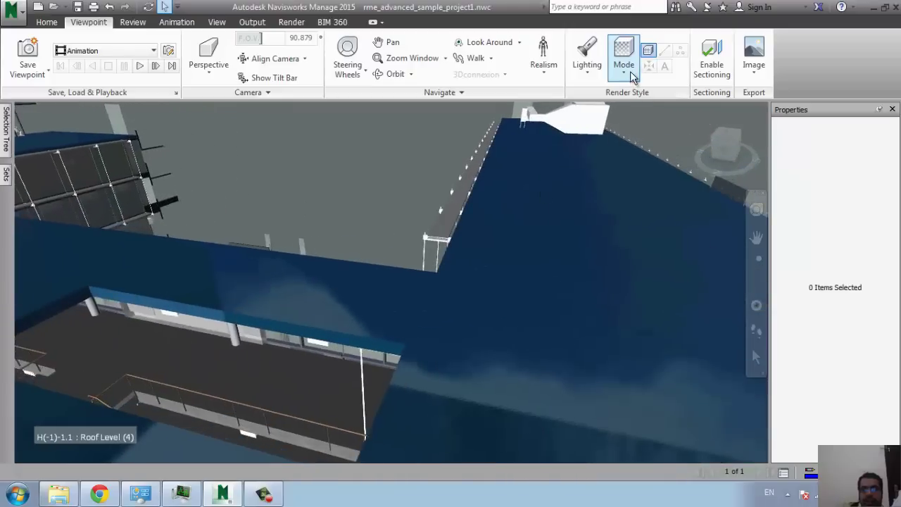
pyautogui.moveTo(266, 288); pyautogui.dragTo(346, 296, button='middle')
pyautogui.scroll(-2, 423, 302)
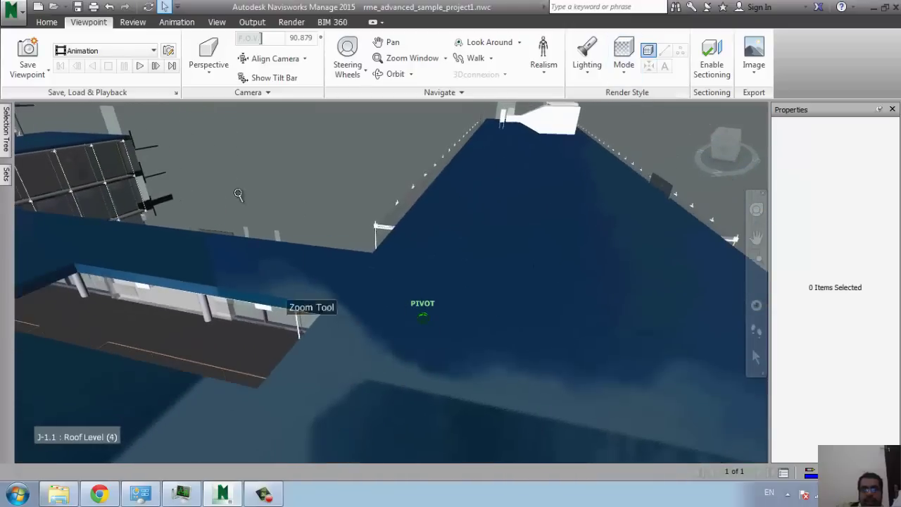
# Turn on the XYZ Axes heads-up display for the building view.
pyautogui.click(131, 23)
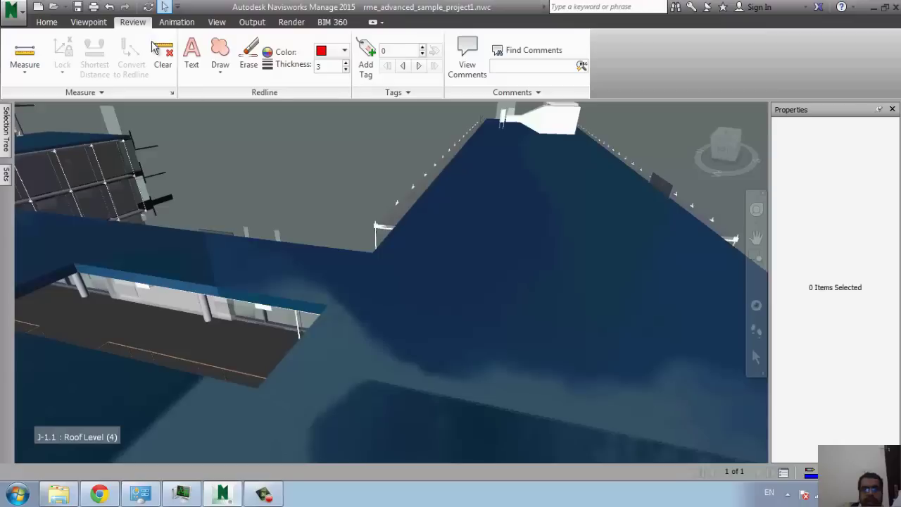
pyautogui.click(193, 27)
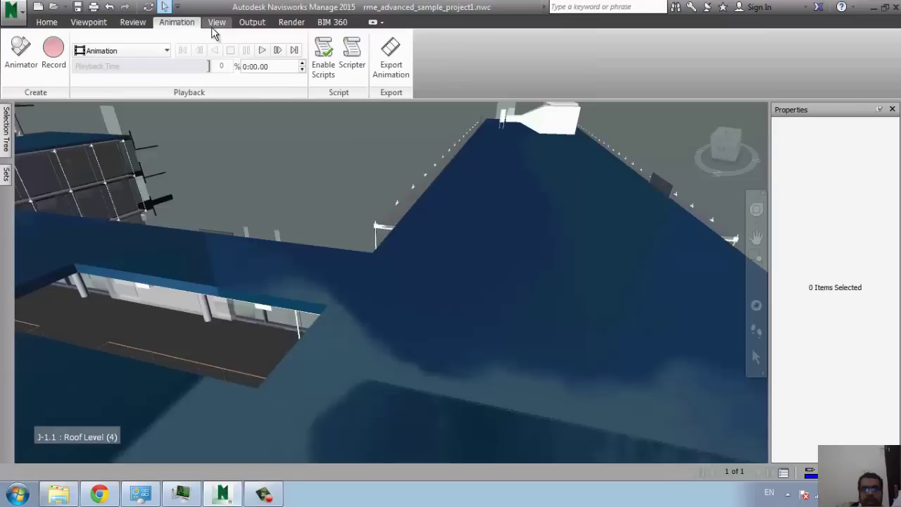
pyautogui.click(211, 27)
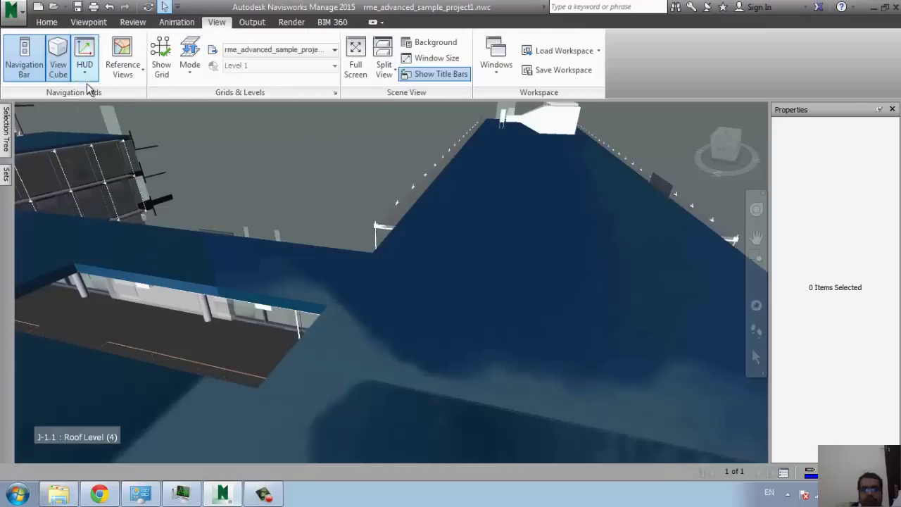
pyautogui.scroll(3, 486, 248)
pyautogui.scroll(-5, 338, 179)
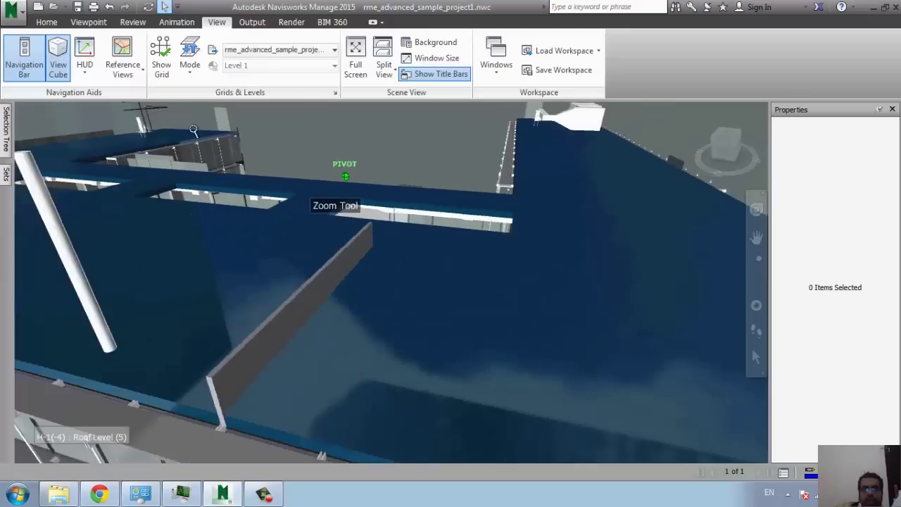
pyautogui.click(87, 79)
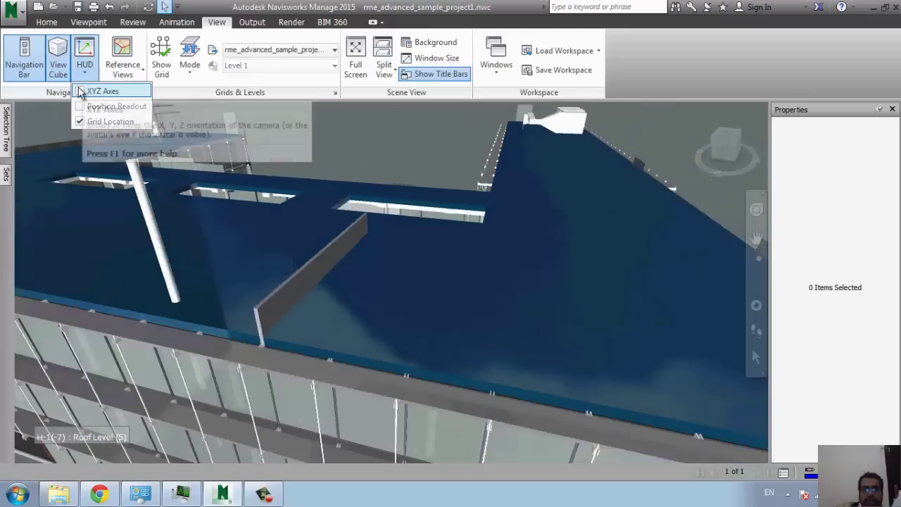
pyautogui.click(99, 91)
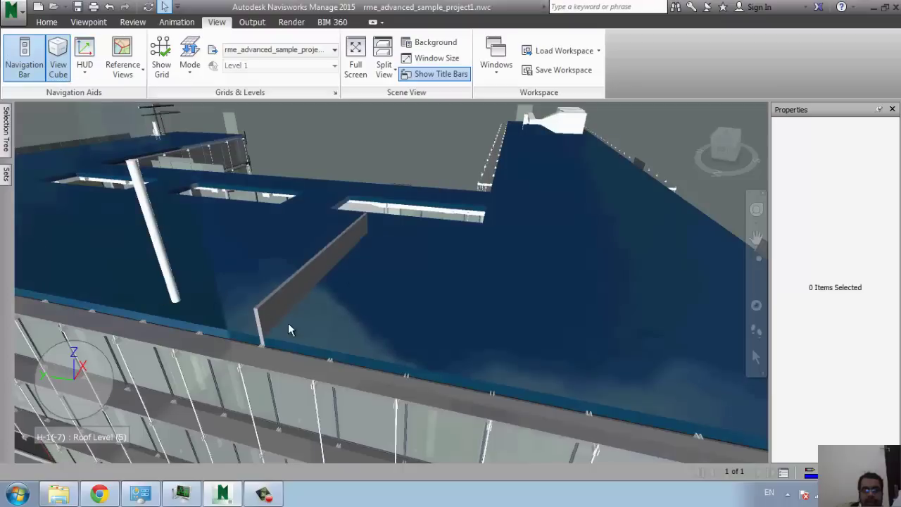
# Examine the XYZ axes indicator and grid location readout from several angles around the building.
pyautogui.moveTo(288, 322); pyautogui.dragTo(567, 172, button='middle')
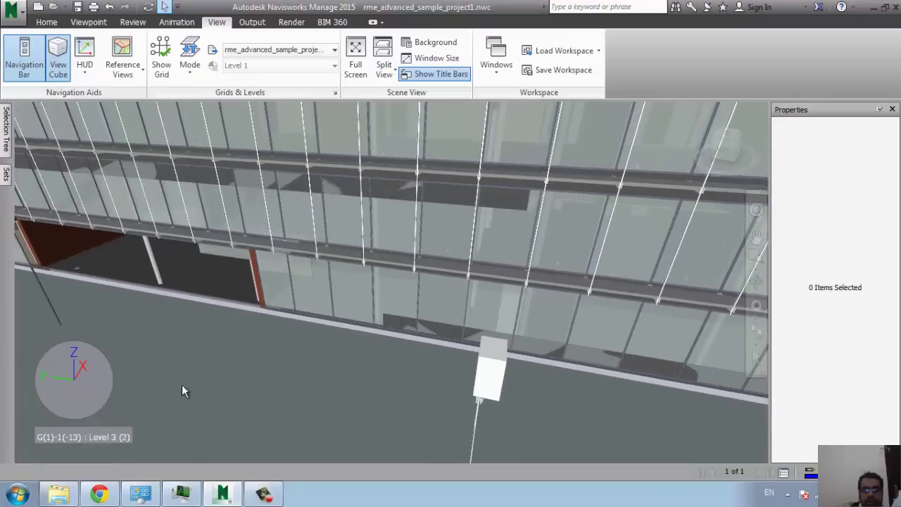
pyautogui.scroll(-6, 181, 384)
pyautogui.moveTo(483, 383); pyautogui.dragTo(303, 373, button='middle')
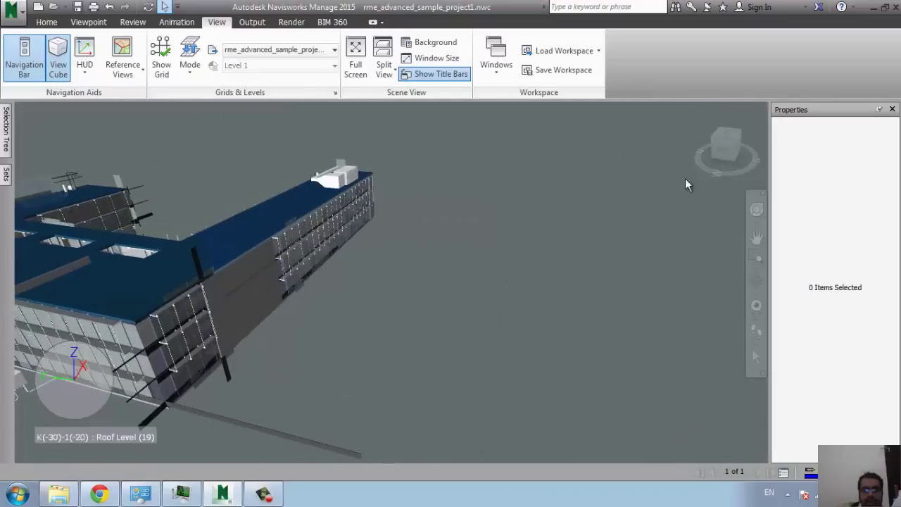
pyautogui.click(740, 133)
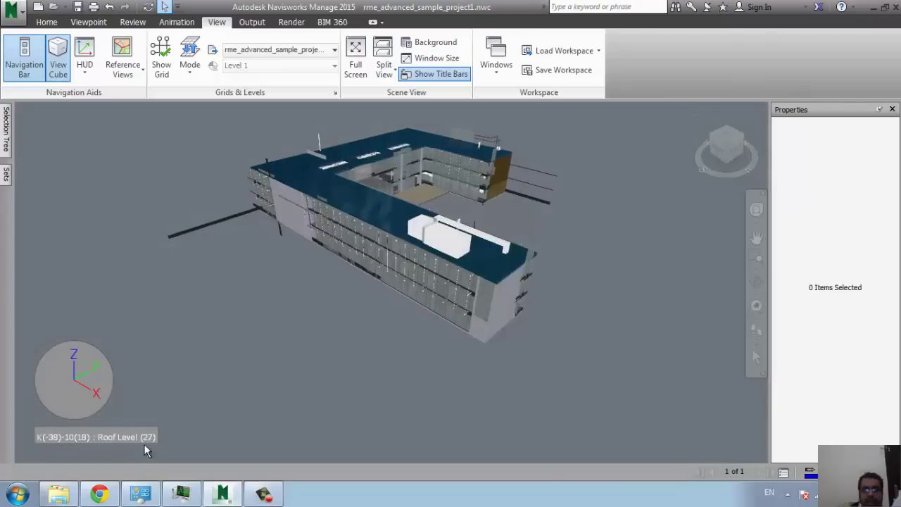
pyautogui.scroll(2, 430, 332)
pyautogui.moveTo(430, 332); pyautogui.dragTo(357, 412, button='middle')
pyautogui.scroll(6, 339, 262)
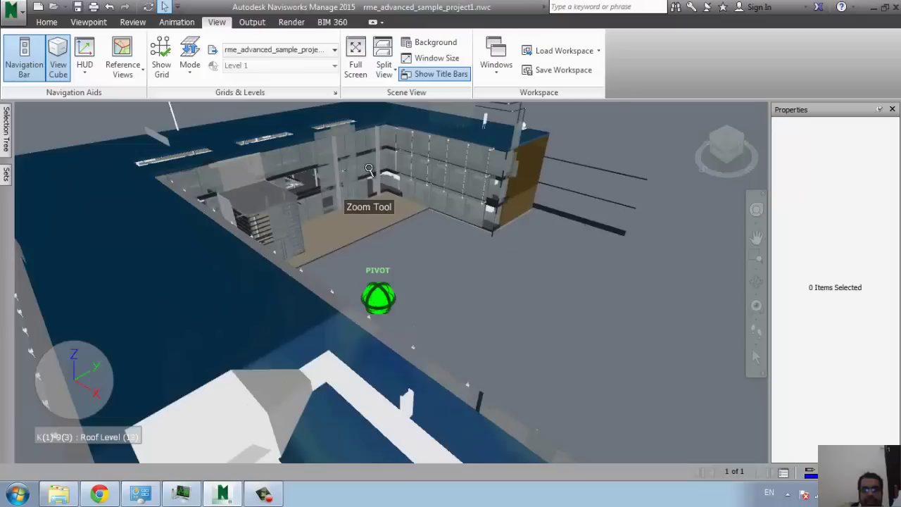
pyautogui.moveTo(183, 186); pyautogui.dragTo(179, 138, button='middle')
# Turn on the Position Readout, and hide both it and the XYZ Axes after viewing them.
pyautogui.click(84, 70)
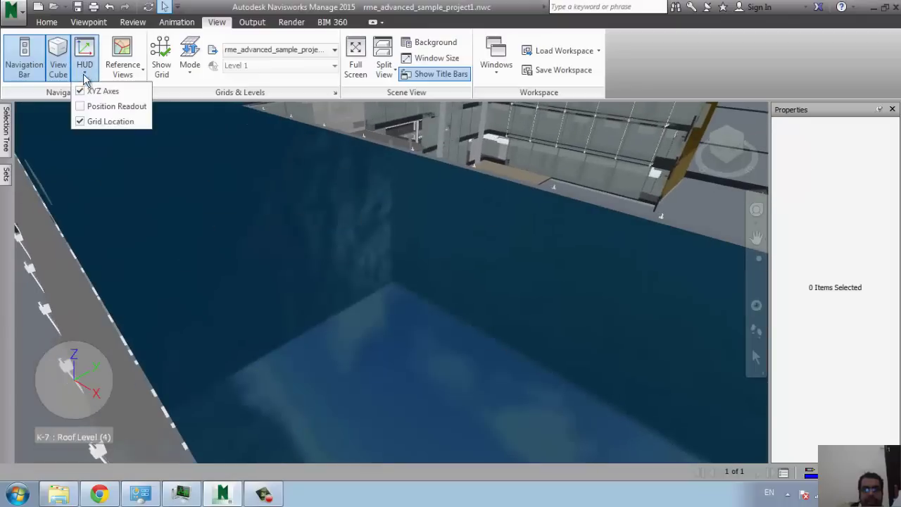
pyautogui.click(84, 107)
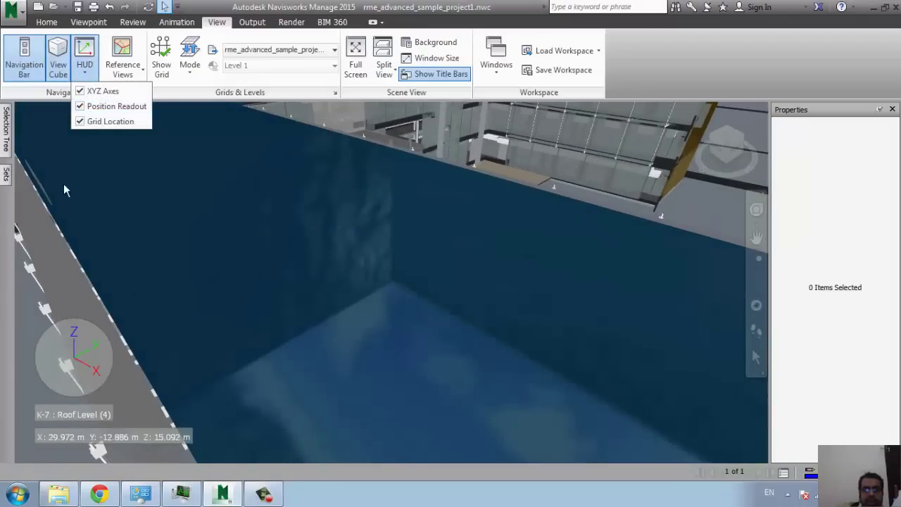
pyautogui.click(80, 91)
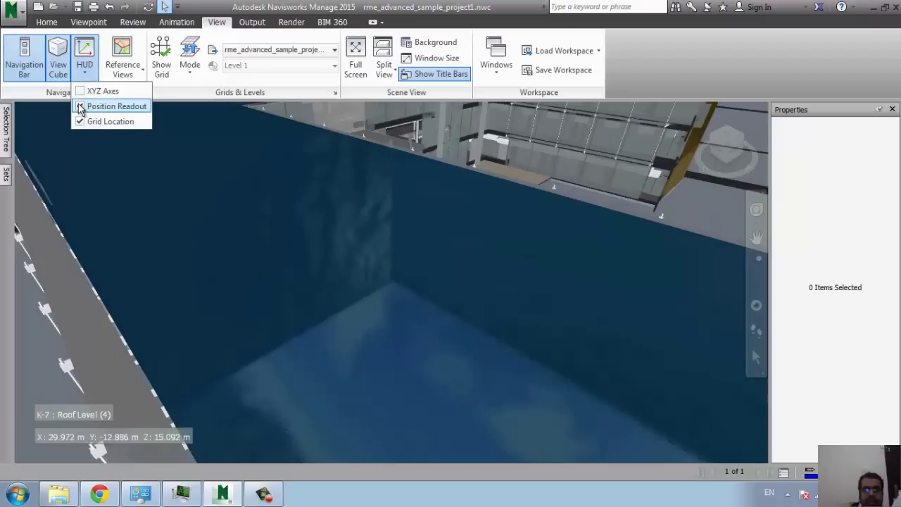
pyautogui.click(80, 107)
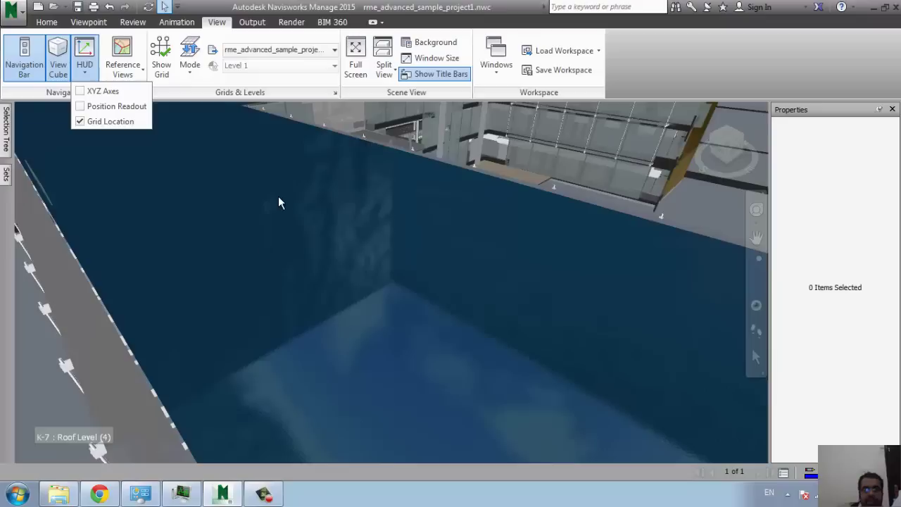
# Show the grid over the model and inspect its lines across the roof.
pyautogui.click(162, 75)
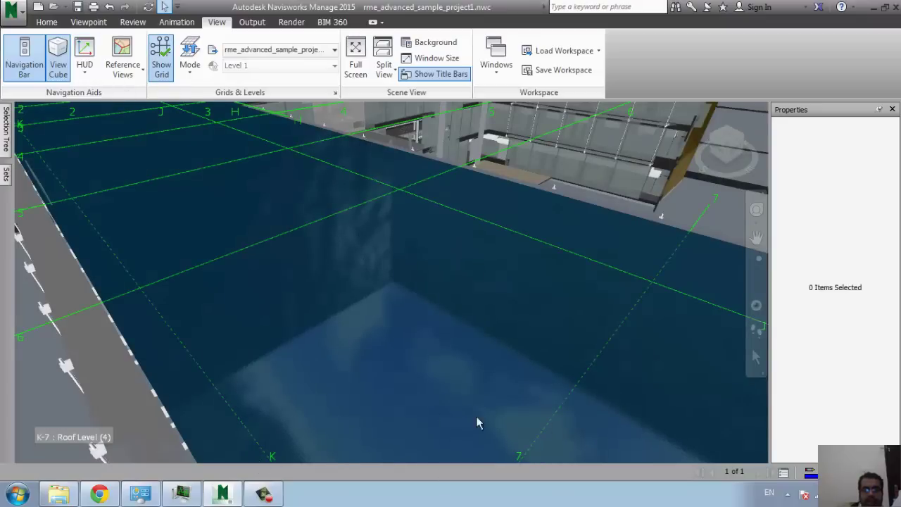
pyautogui.moveTo(477, 423); pyautogui.dragTo(244, 374, button='middle')
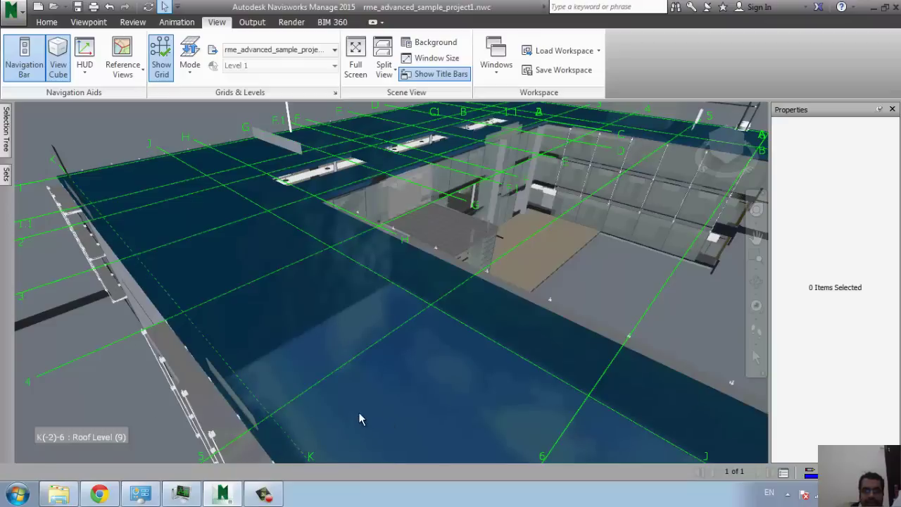
pyautogui.scroll(-3, 319, 414)
pyautogui.moveTo(240, 342); pyautogui.dragTo(293, 382, button='middle')
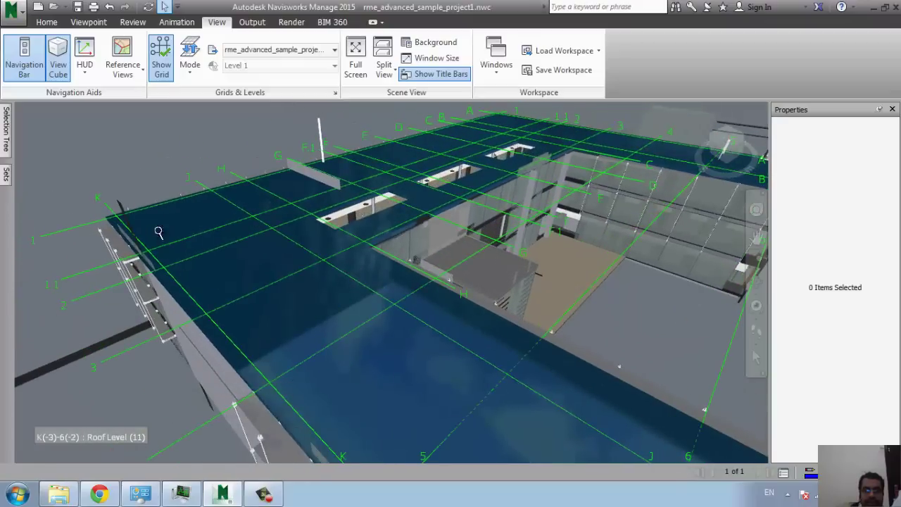
pyautogui.moveTo(157, 230); pyautogui.dragTo(171, 420, button='middle')
pyautogui.scroll(5, 329, 274)
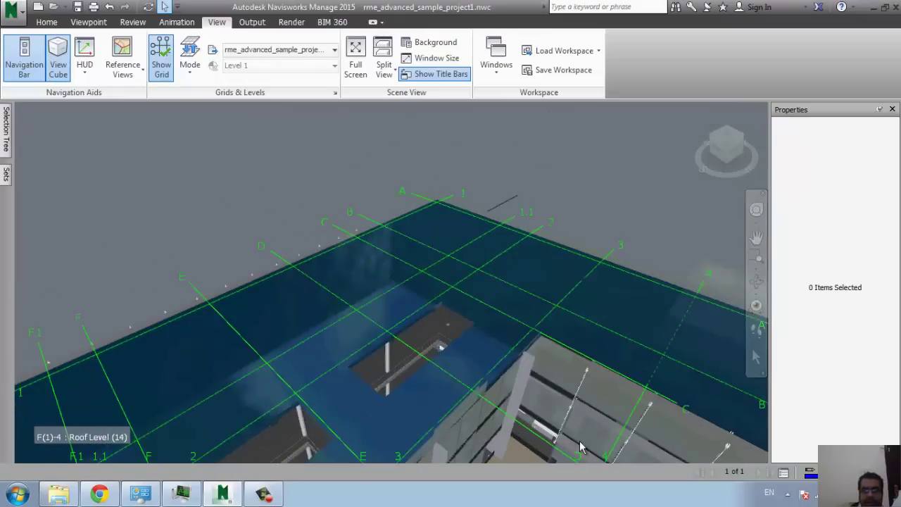
pyautogui.scroll(-5, 251, 302)
pyautogui.moveTo(271, 292); pyautogui.dragTo(424, 395, button='middle')
pyautogui.scroll(6, 507, 221)
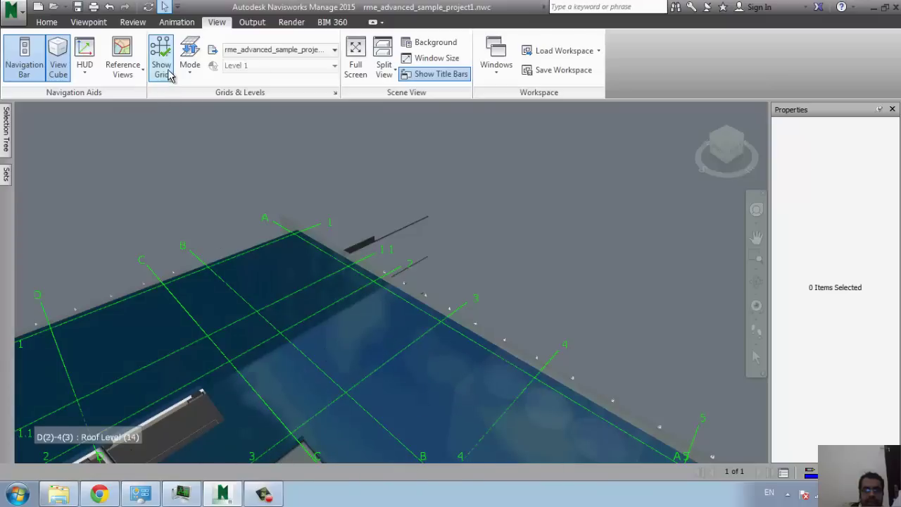
# Keep rme_advanced_sample_project.rvt as the active grid file and set the grid display mode to Below.
pyautogui.click(316, 51)
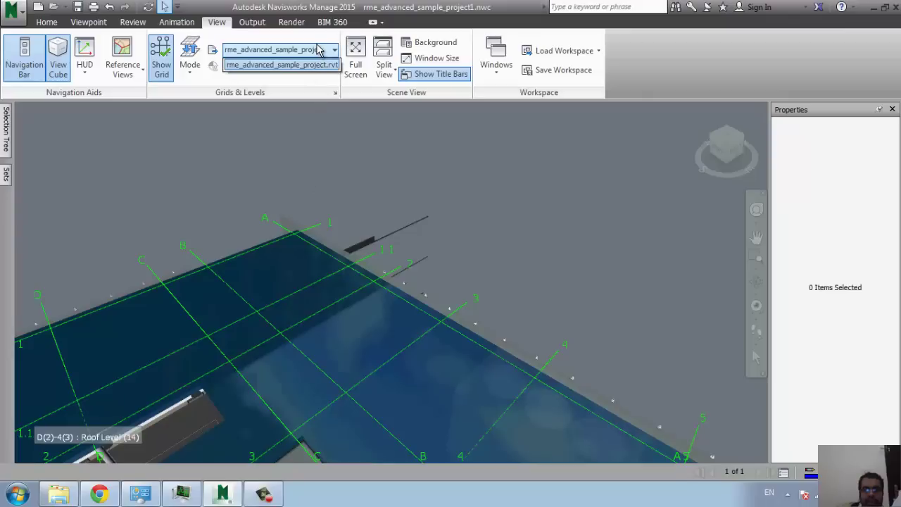
pyautogui.click(316, 63)
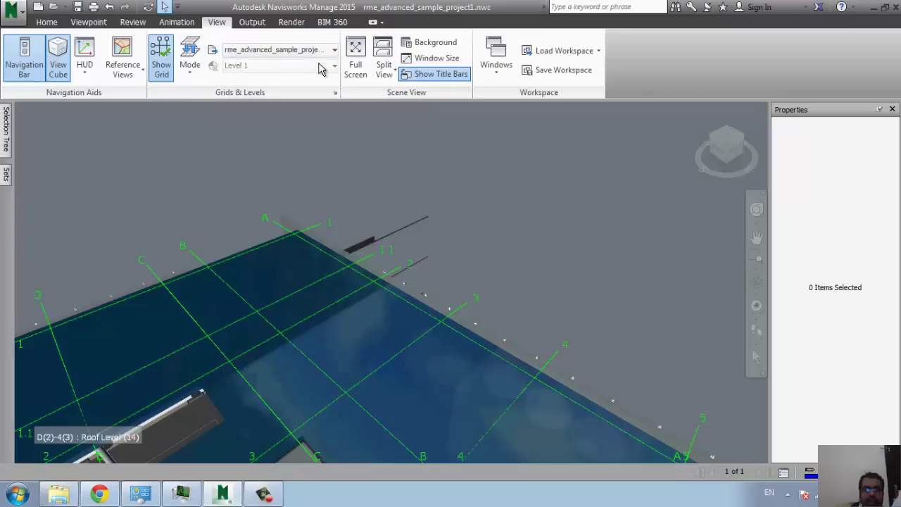
pyautogui.click(191, 74)
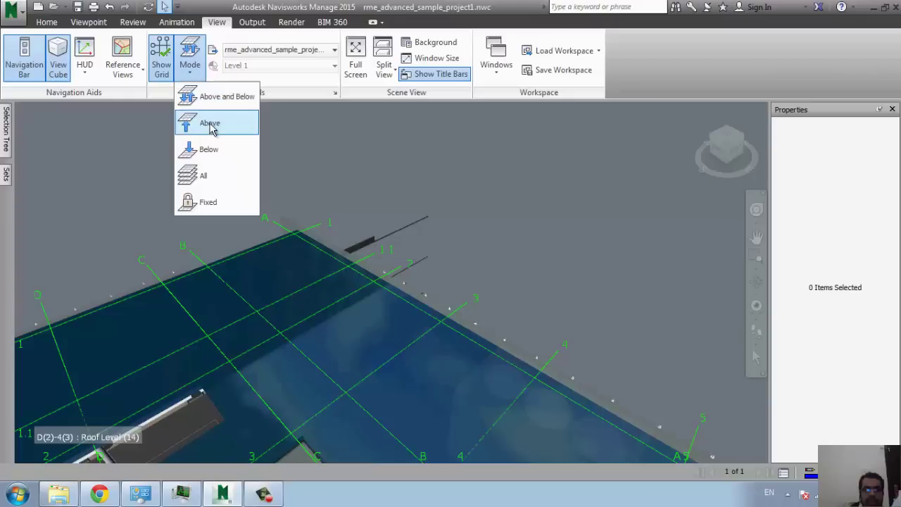
pyautogui.click(209, 148)
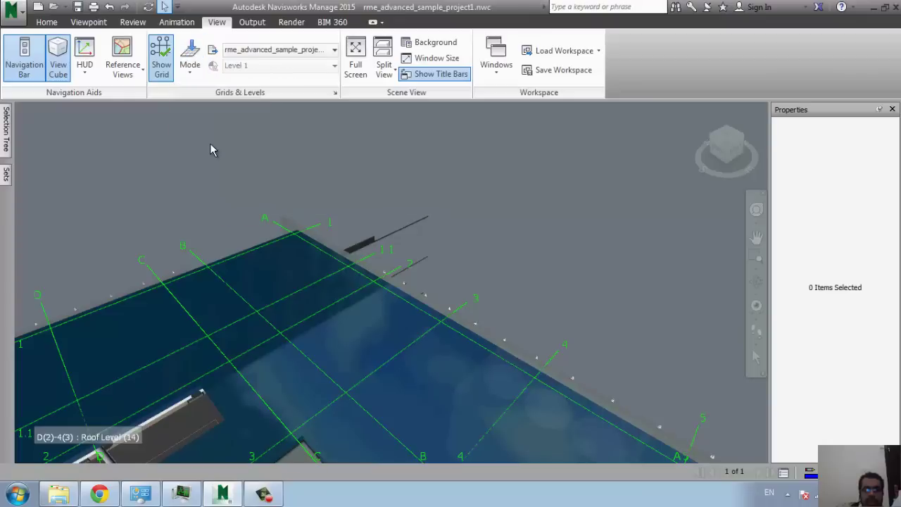
# Set the grid display mode to All and examine the grids at every level around the building's end wall.
pyautogui.click(190, 80)
pyautogui.click(232, 180)
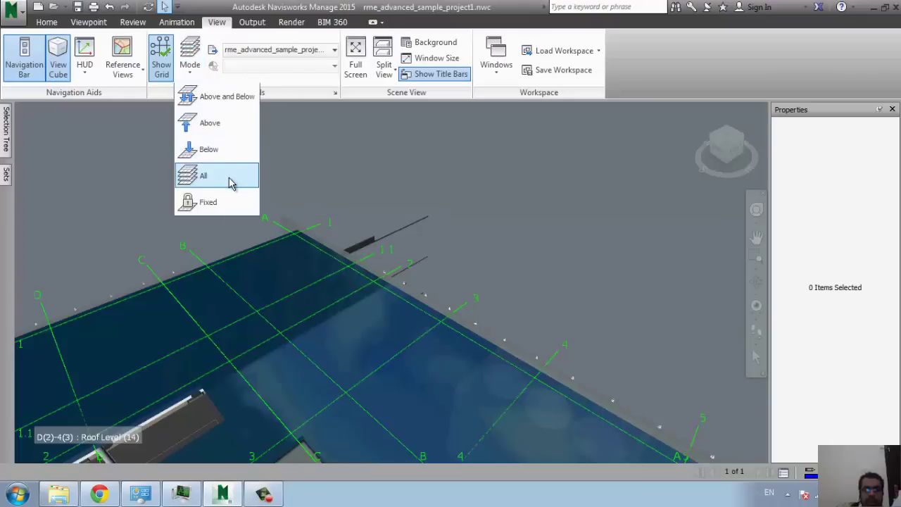
pyautogui.moveTo(486, 338); pyautogui.dragTo(402, 180, button='middle')
pyautogui.scroll(-3, 257, 257)
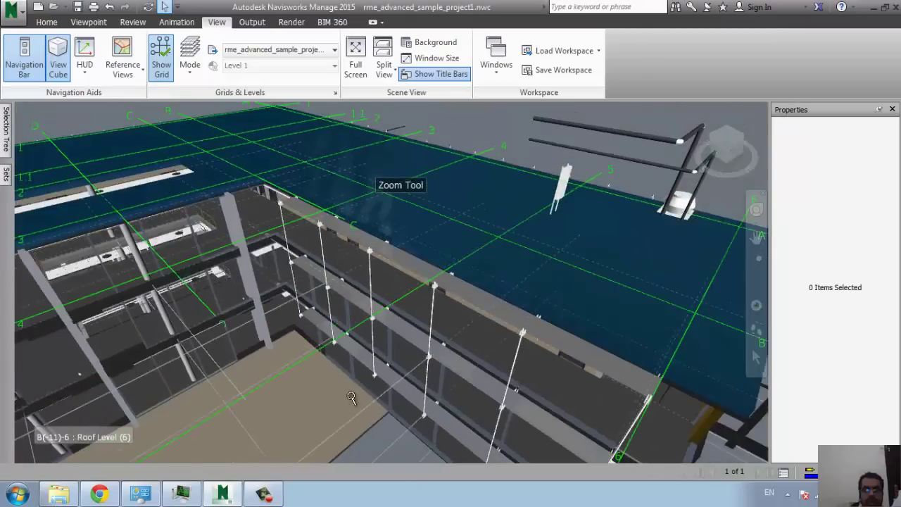
pyautogui.scroll(-3, 366, 330)
pyautogui.moveTo(431, 401); pyautogui.dragTo(320, 211, button='middle')
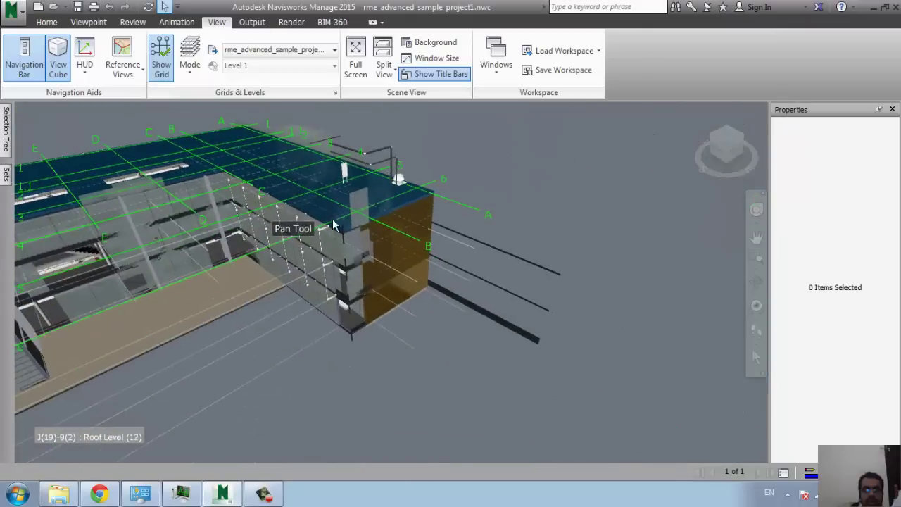
pyautogui.click(259, 53)
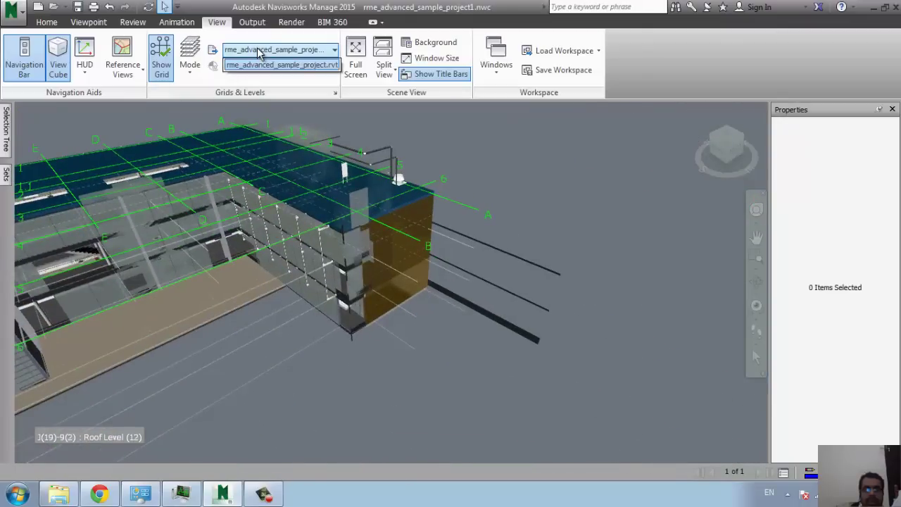
pyautogui.click(258, 53)
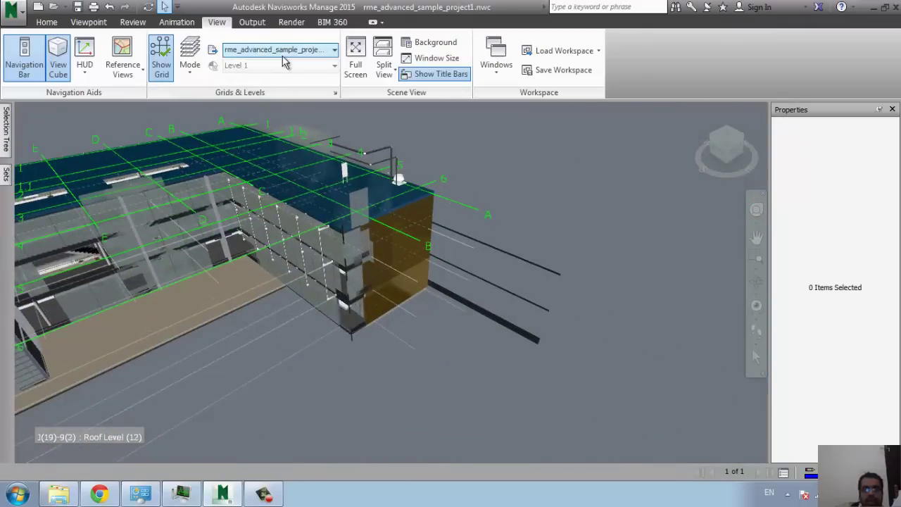
pyautogui.click(285, 52)
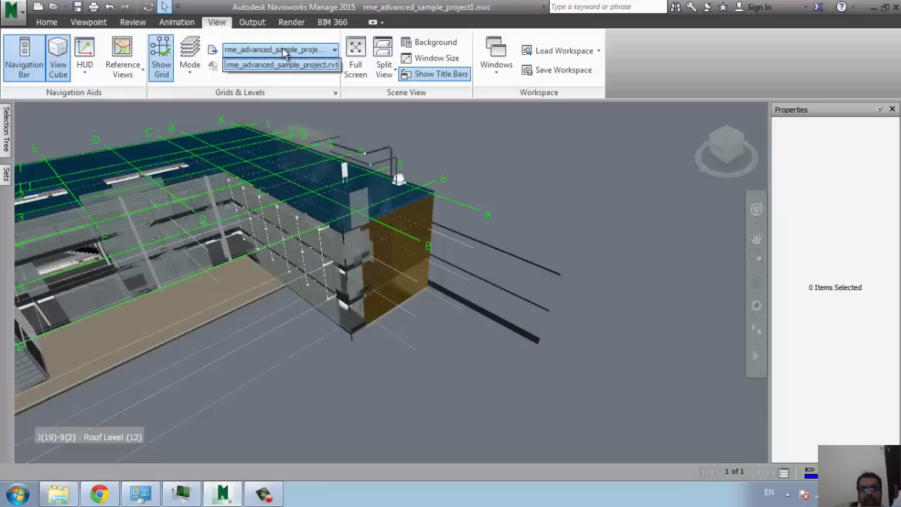
pyautogui.click(283, 53)
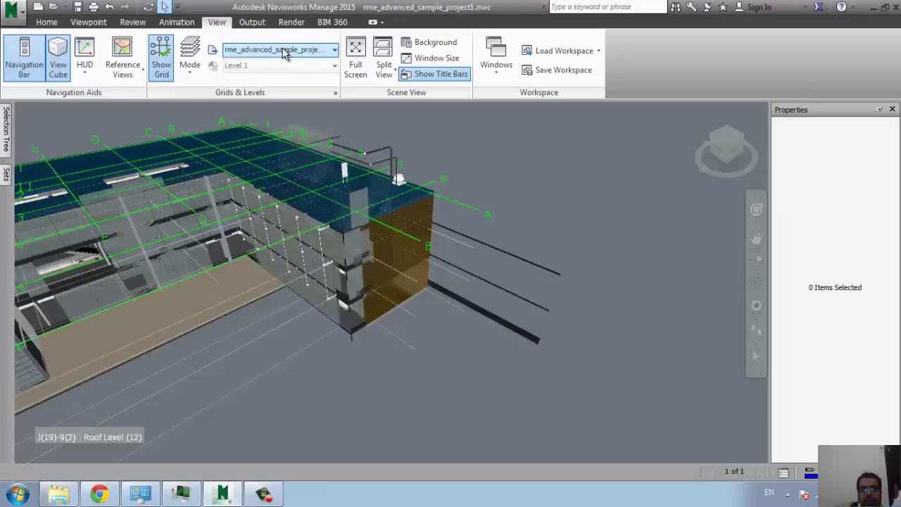
# Try the Above and Below grid mode, and switch the grid display to Fixed.
pyautogui.click(190, 67)
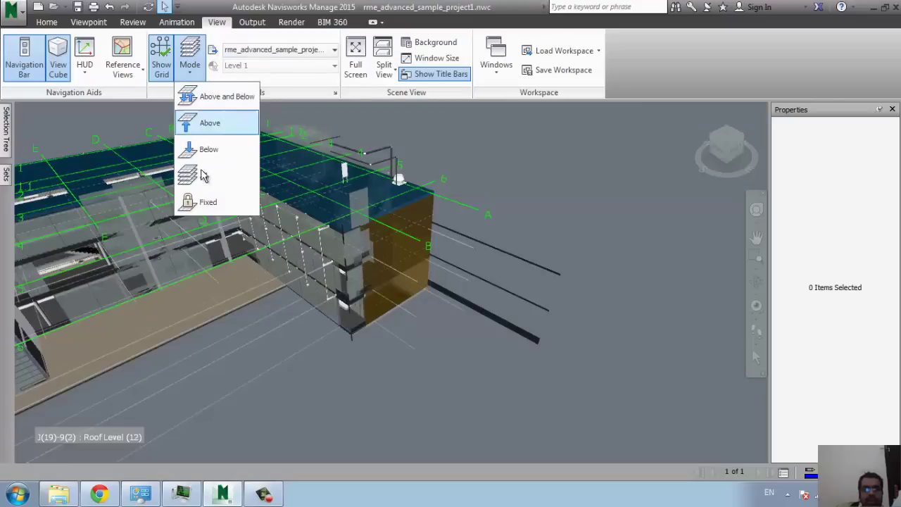
pyautogui.click(191, 96)
pyautogui.click(190, 71)
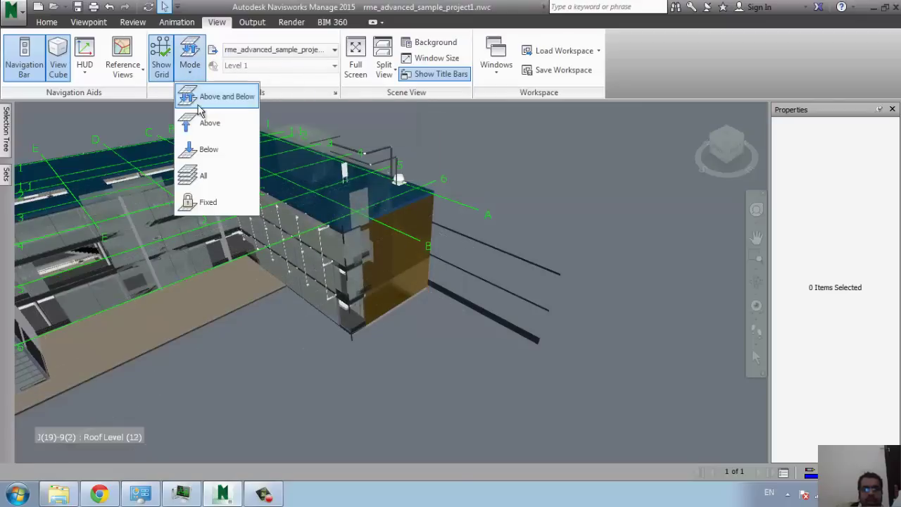
pyautogui.click(220, 201)
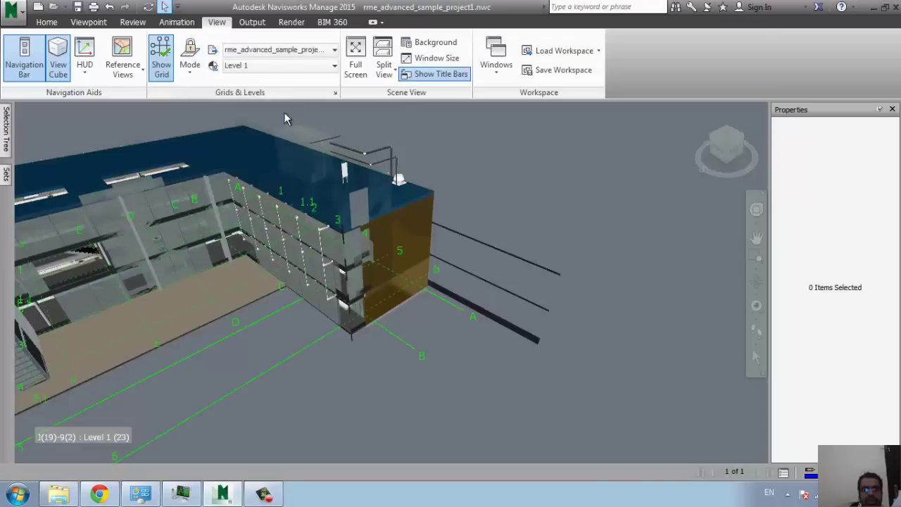
# Try displaying the fixed grid on Level 3 and on the Roof Level.
pyautogui.click(272, 65)
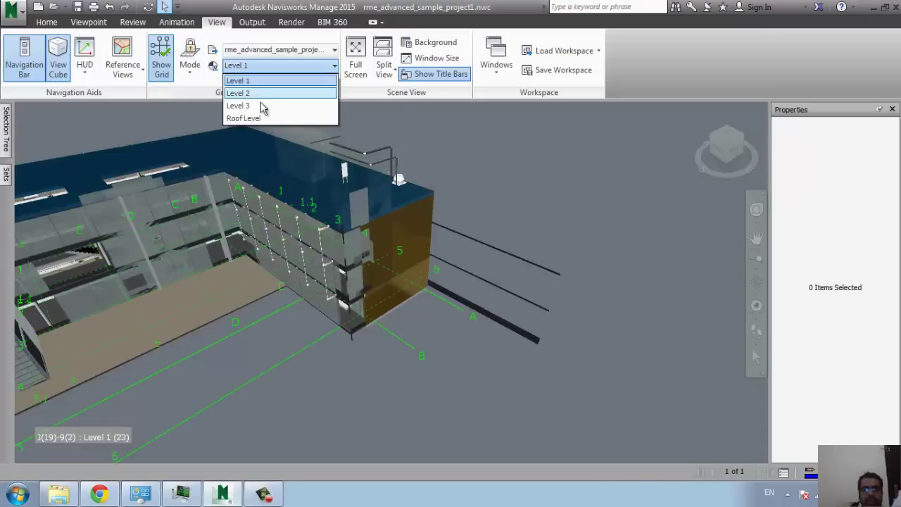
pyautogui.click(260, 106)
pyautogui.click(275, 65)
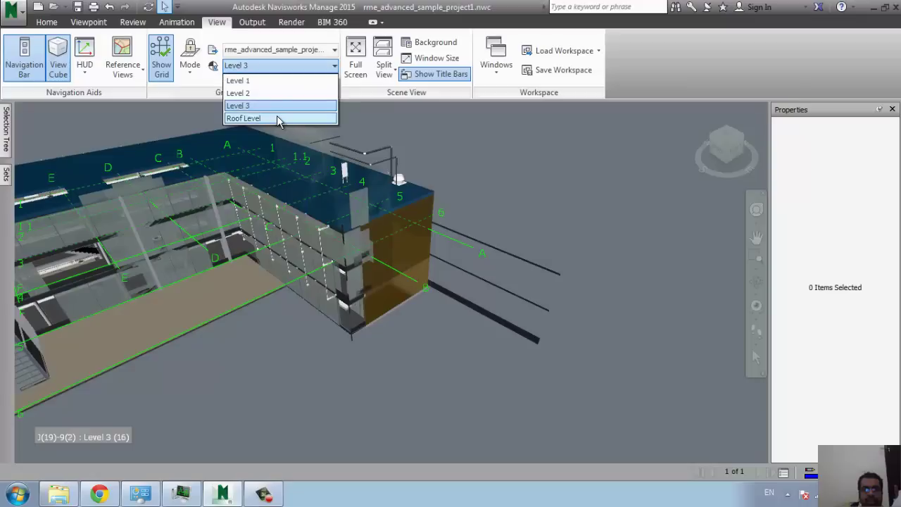
pyautogui.click(276, 118)
pyautogui.click(274, 66)
pyautogui.click(258, 118)
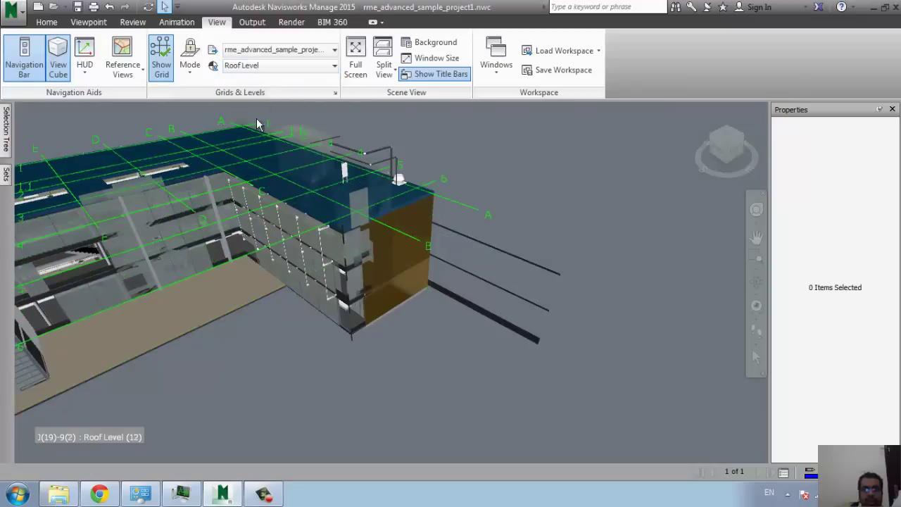
# Set the grid's display level to Level 1 and turn off the grid.
pyautogui.click(271, 71)
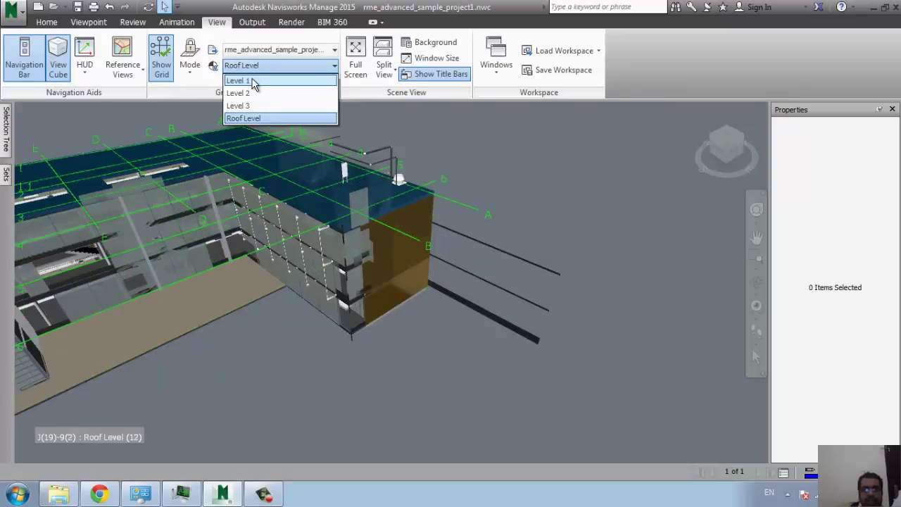
pyautogui.click(254, 81)
pyautogui.moveTo(227, 279); pyautogui.dragTo(211, 202, button='middle')
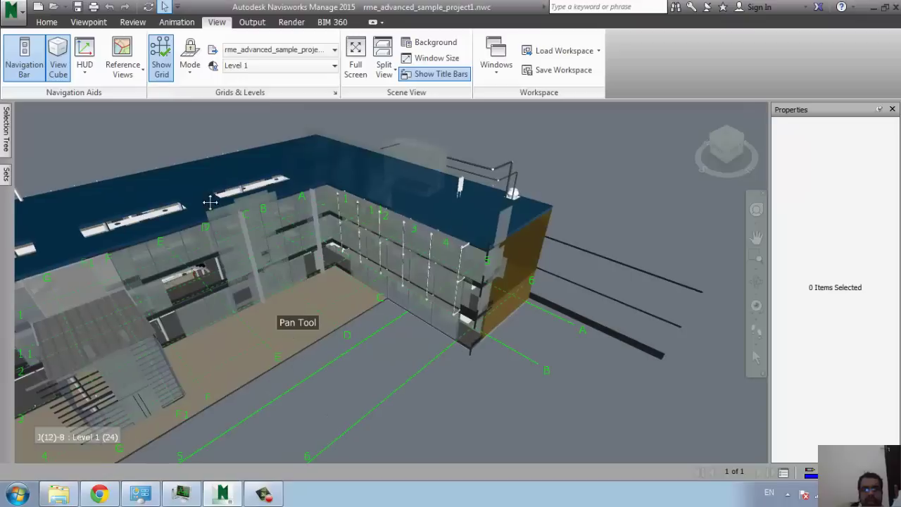
pyautogui.click(162, 65)
# Show the scene in full screen, look through its Viewpoint and Reset All options, and exit full screen.
pyautogui.moveTo(373, 266); pyautogui.dragTo(349, 214, button='middle')
pyautogui.click(356, 64)
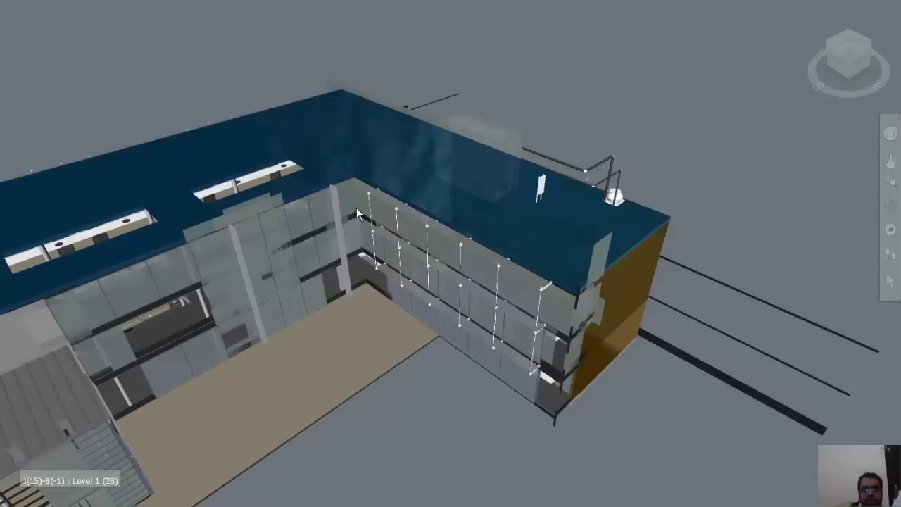
pyautogui.rightClick(500, 64)
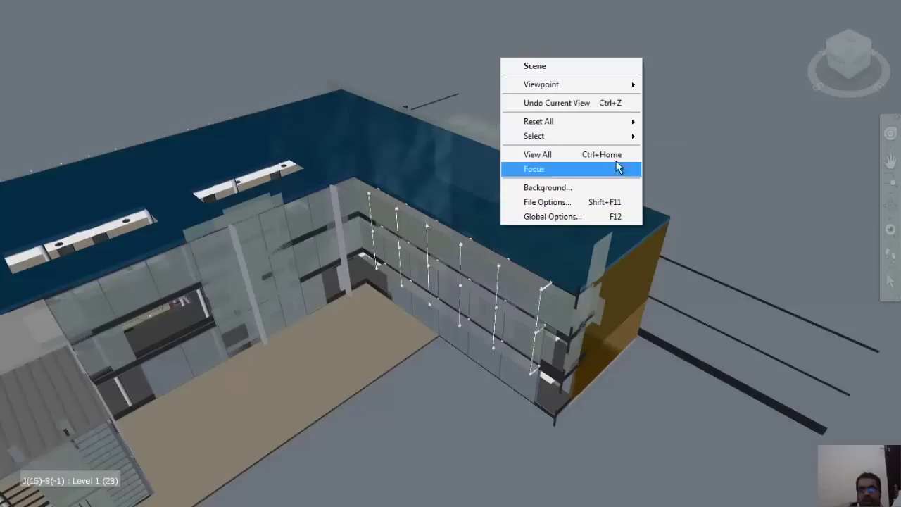
pyautogui.moveTo(621, 136)
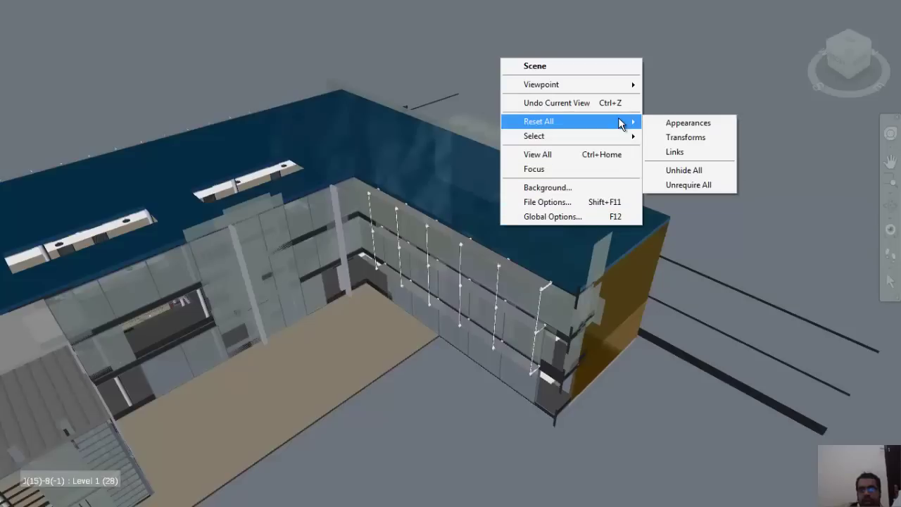
pyautogui.moveTo(617, 91)
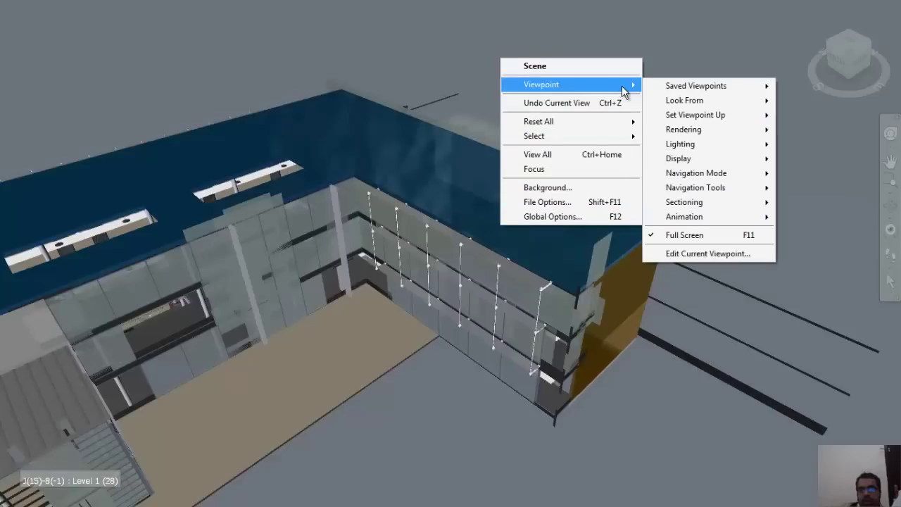
pyautogui.click(736, 237)
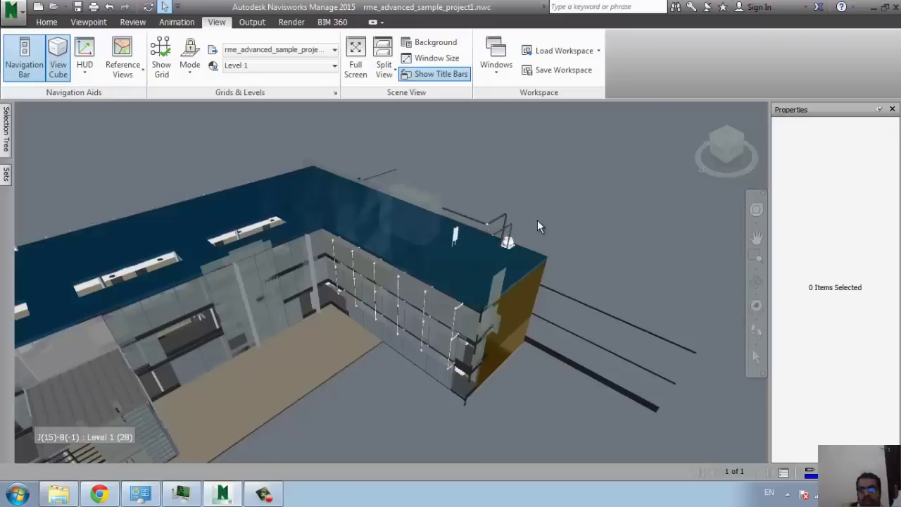
# Split the scene horizontally into two views and navigate the model separately in each one.
pyautogui.click(385, 72)
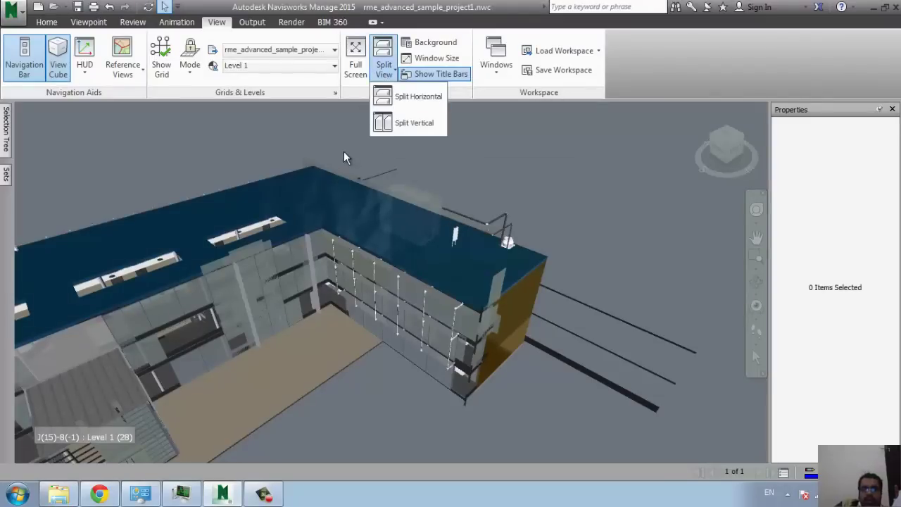
pyautogui.click(402, 96)
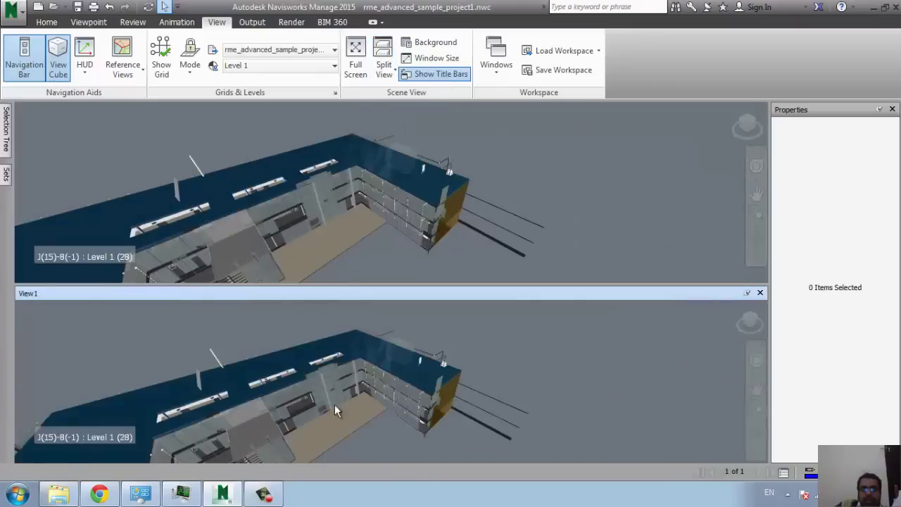
pyautogui.moveTo(335, 404); pyautogui.dragTo(372, 311, button='middle')
pyautogui.scroll(5, 388, 368)
pyautogui.moveTo(268, 193); pyautogui.dragTo(363, 168, button='middle')
pyautogui.scroll(3, 358, 137)
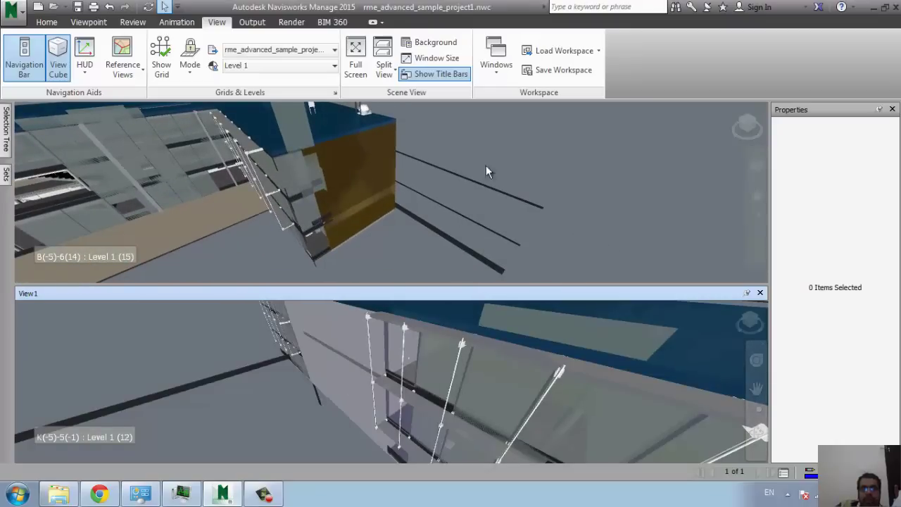
# Hide the view title bars and split the scene horizontally two more times.
pyautogui.click(429, 73)
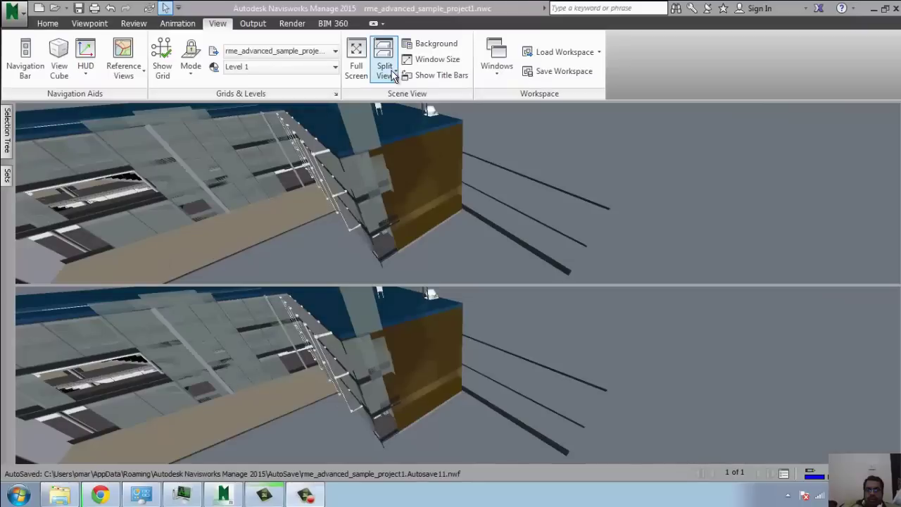
pyautogui.click(388, 75)
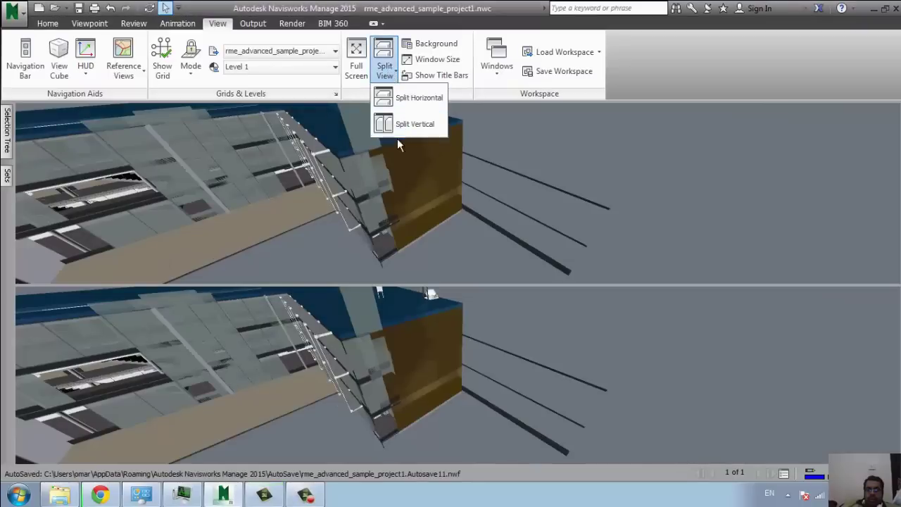
pyautogui.click(409, 98)
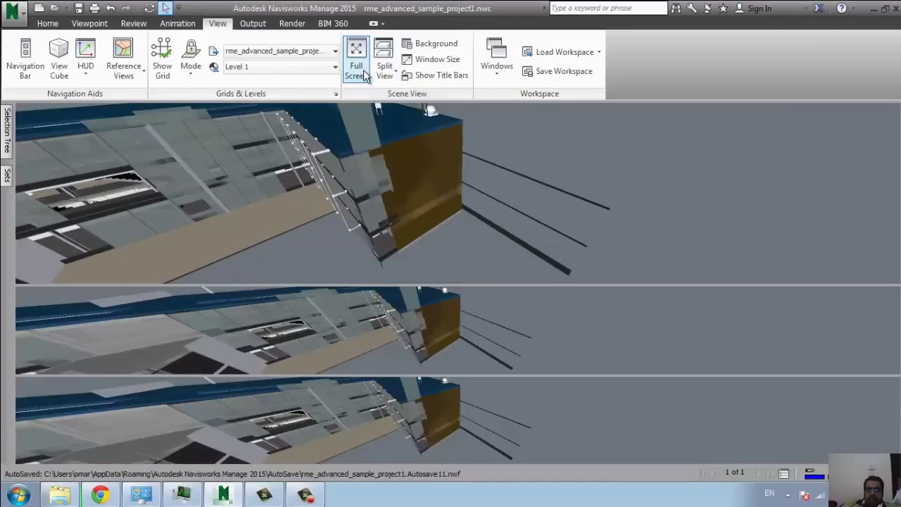
pyautogui.click(386, 71)
pyautogui.click(405, 97)
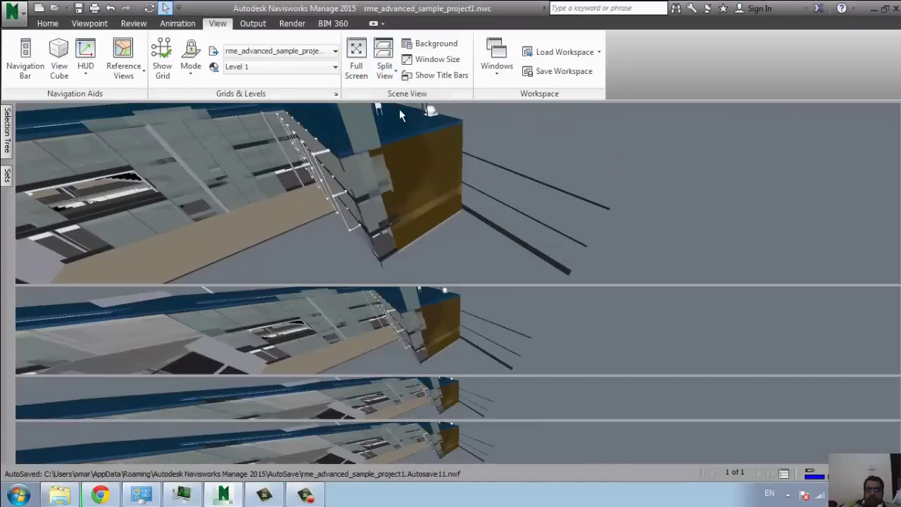
# Split the lowest view vertically and navigate the model independently in the two uppermost views.
pyautogui.click(386, 71)
pyautogui.click(405, 126)
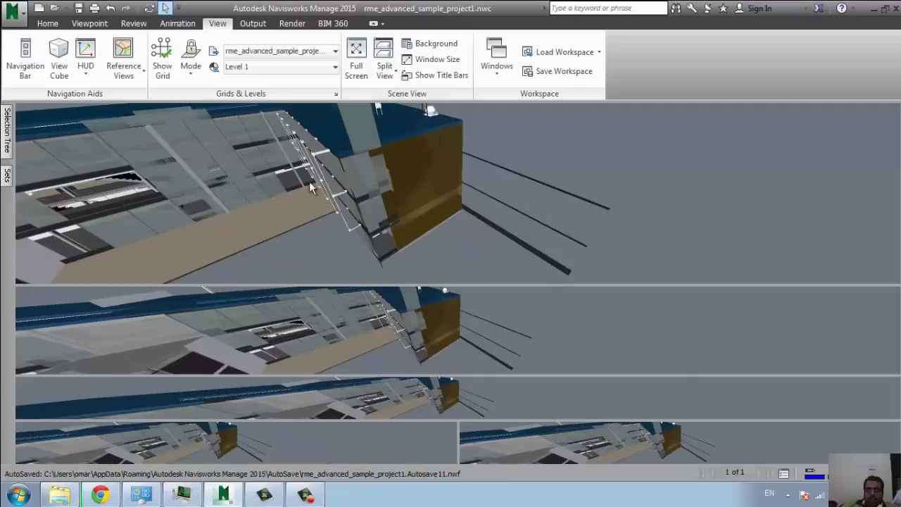
pyautogui.moveTo(309, 185); pyautogui.dragTo(665, 152, button='middle')
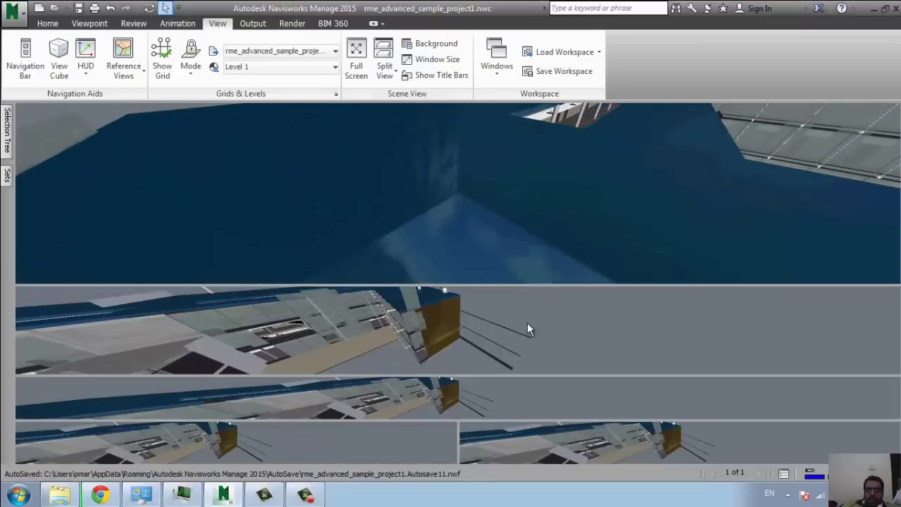
pyautogui.scroll(5, 501, 319)
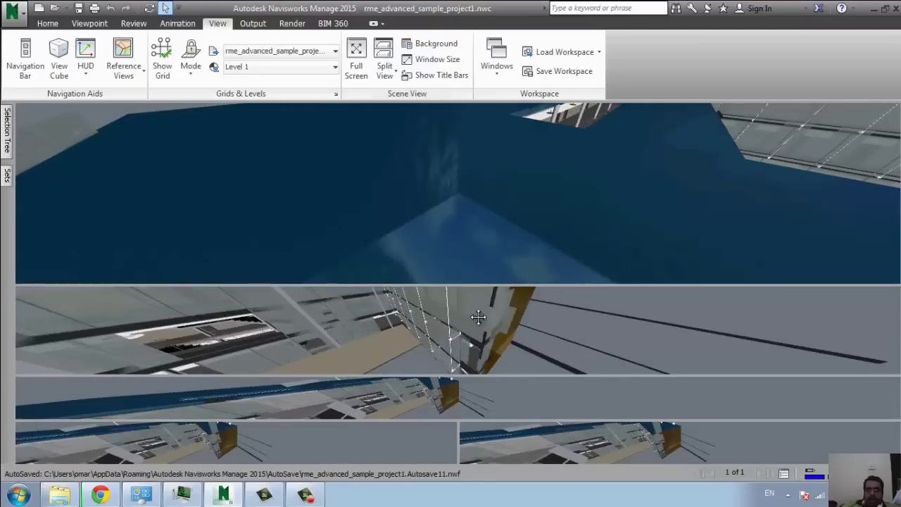
pyautogui.moveTo(478, 318); pyautogui.dragTo(425, 345, button='middle')
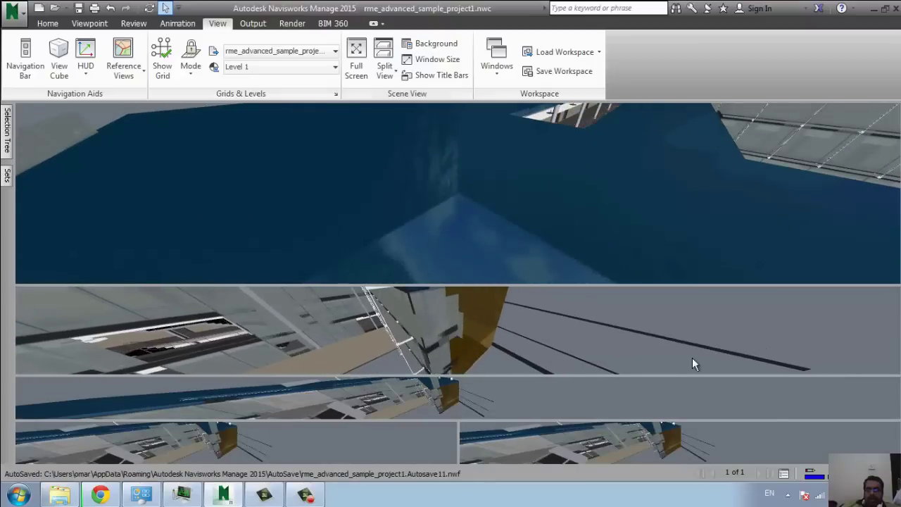
# Show the view title bars again and close all the extra split views, leaving only the main scene.
pyautogui.click(443, 79)
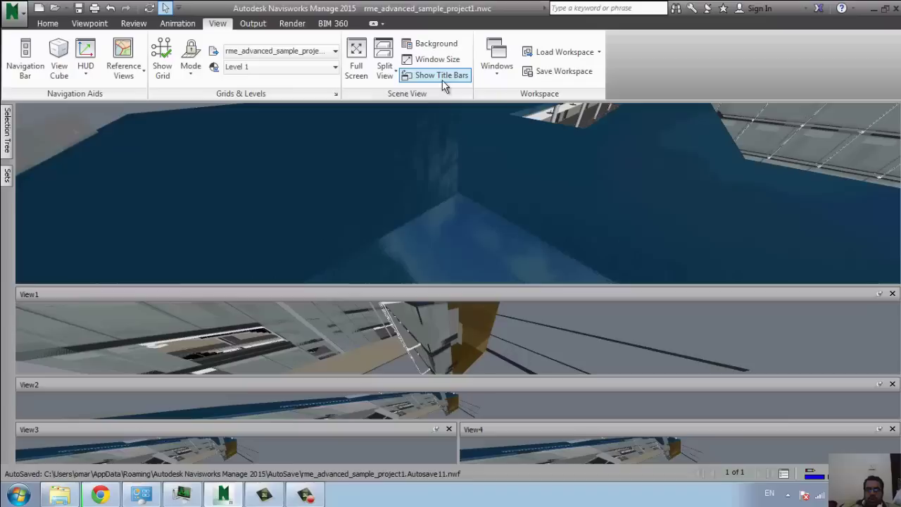
pyautogui.click(448, 430)
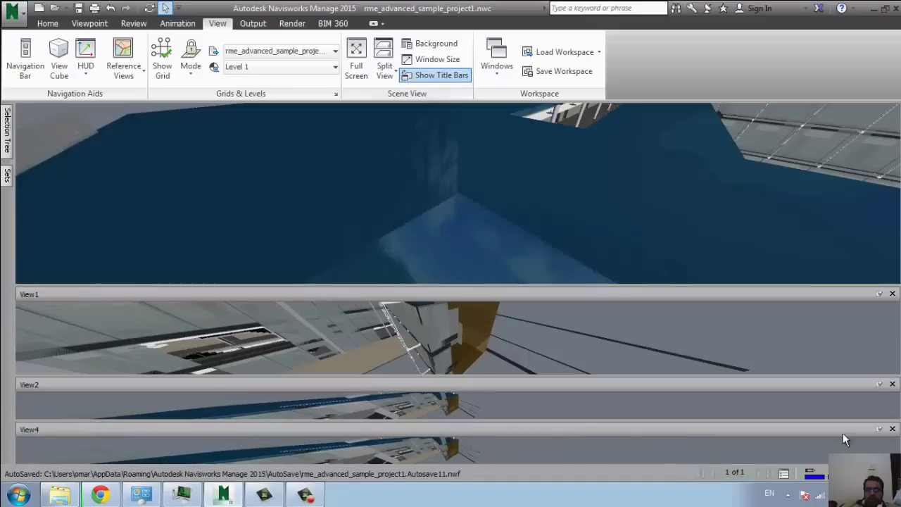
pyautogui.click(892, 429)
pyautogui.click(893, 384)
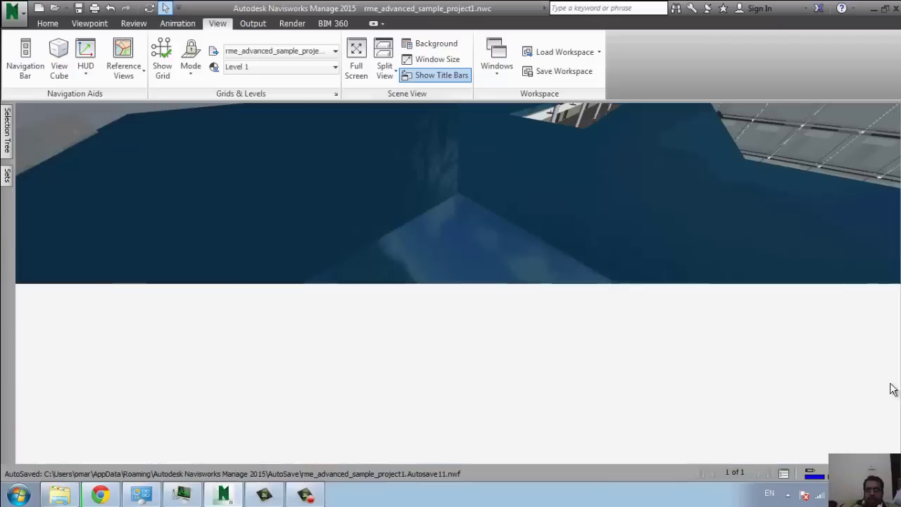
pyautogui.click(892, 294)
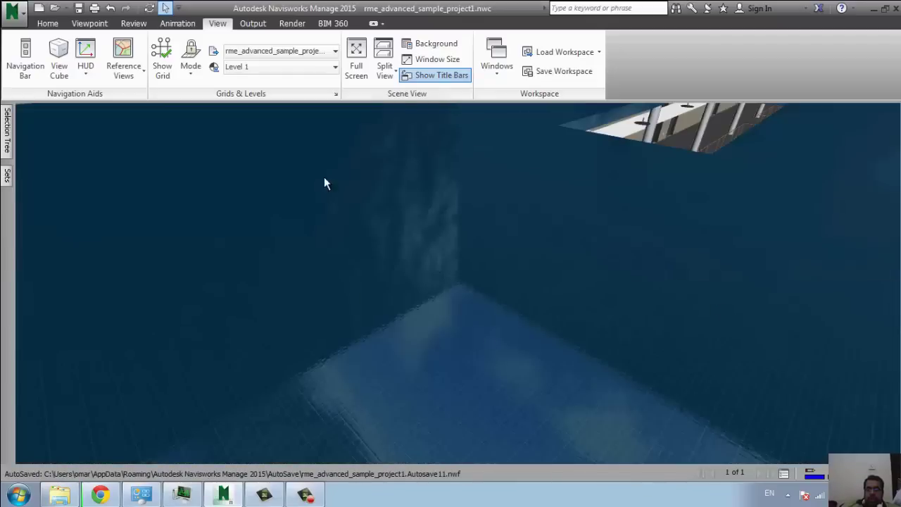
# Set the scene window size to Explicit with a width and height of 500.
pyautogui.moveTo(436, 175); pyautogui.dragTo(435, 303, button='middle')
pyautogui.scroll(-5, 426, 302)
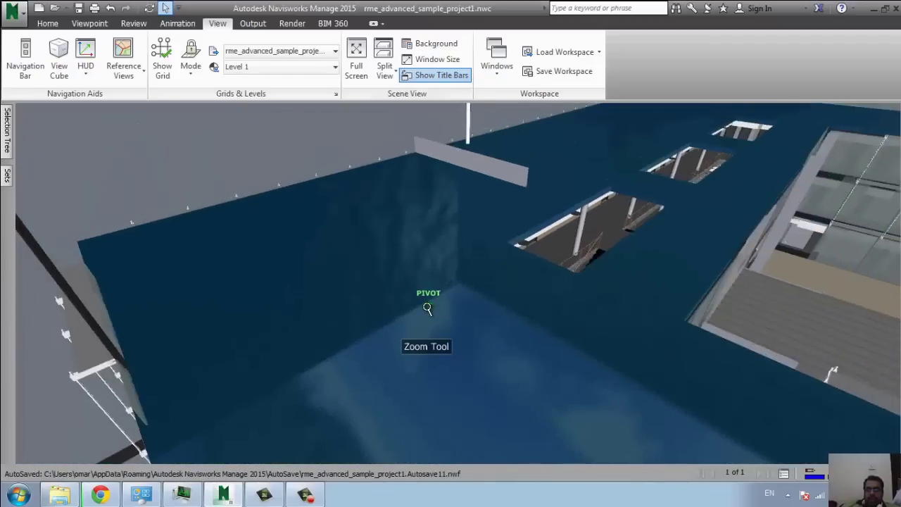
pyautogui.moveTo(603, 318); pyautogui.dragTo(322, 199, button='middle')
pyautogui.scroll(-3, 326, 202)
pyautogui.scroll(-3, 469, 250)
pyautogui.moveTo(469, 250); pyautogui.dragTo(366, 328, button='middle')
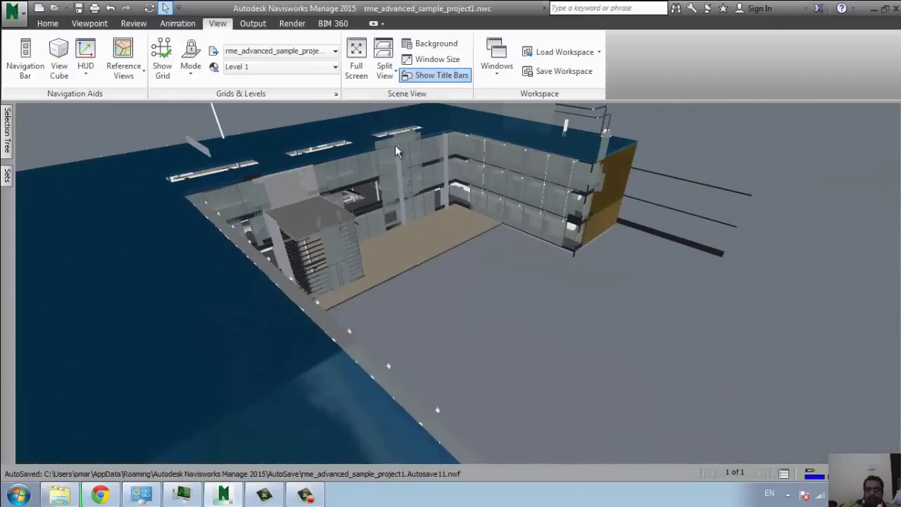
pyautogui.click(427, 61)
pyautogui.click(436, 211)
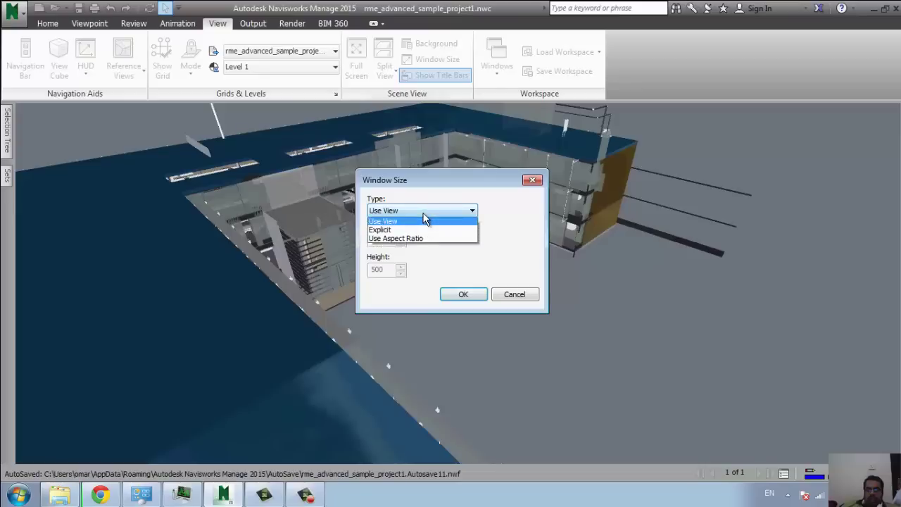
pyautogui.click(415, 231)
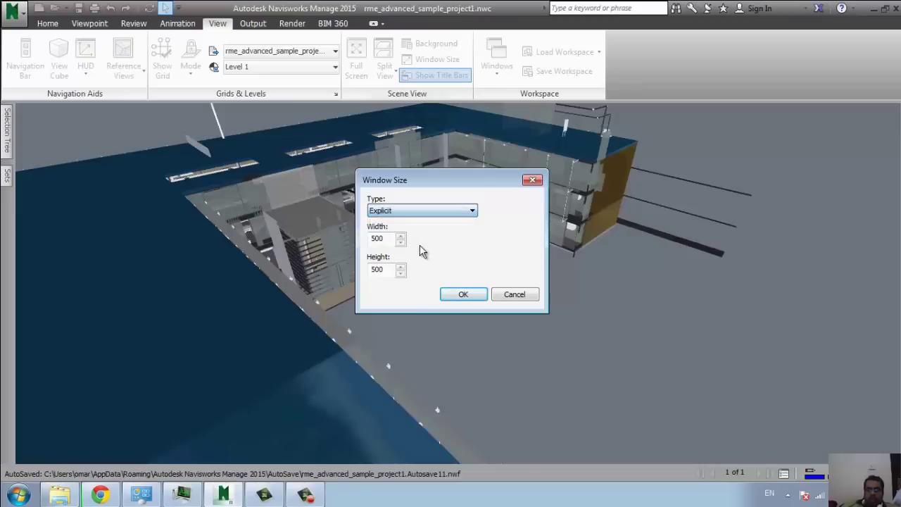
pyautogui.click(468, 296)
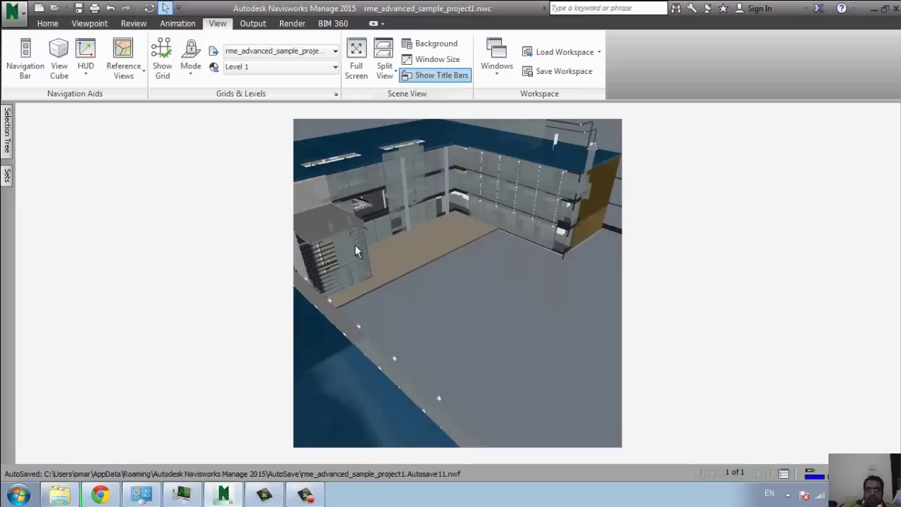
# Try the Use Aspect Ratio window size type, and apply Use View so the scene fills its pane.
pyautogui.click(432, 59)
pyautogui.click(411, 211)
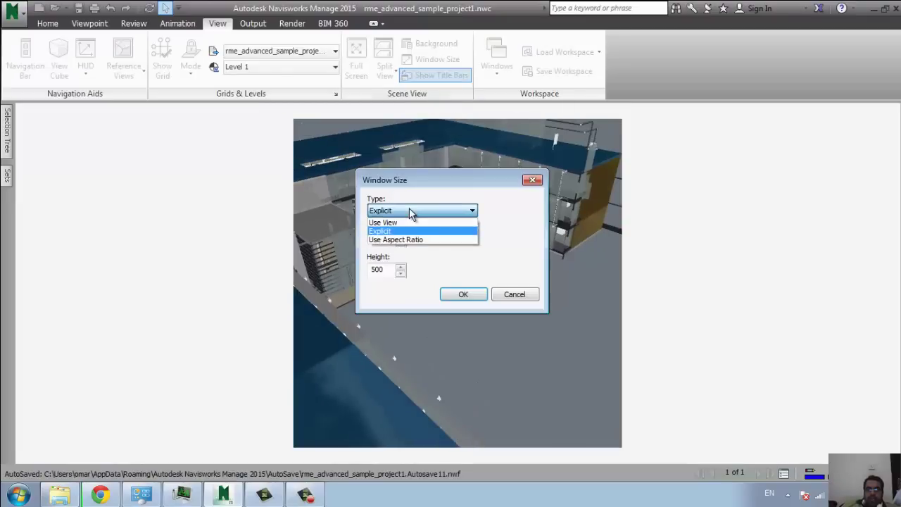
pyautogui.click(421, 240)
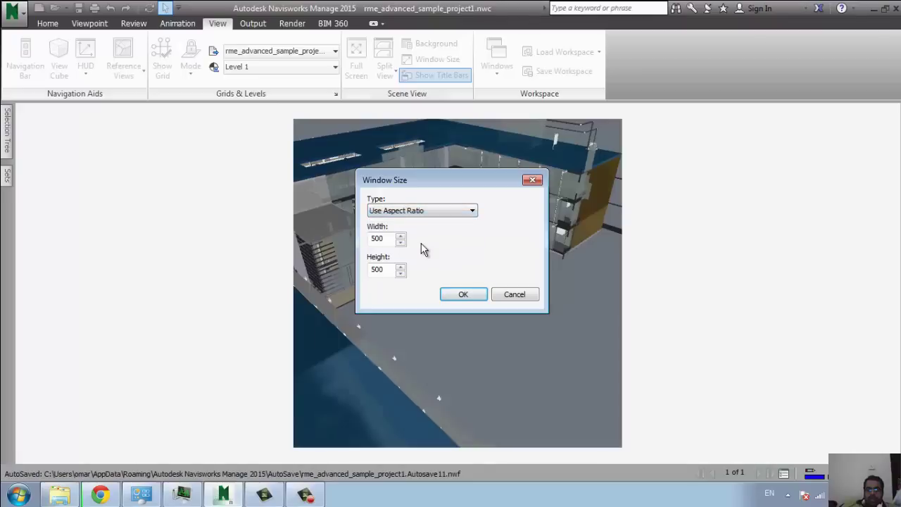
pyautogui.click(412, 212)
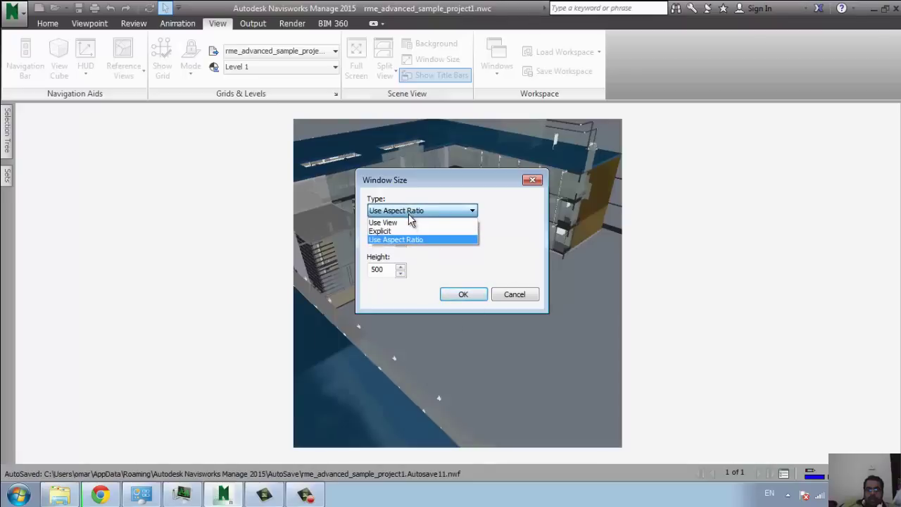
pyautogui.click(408, 222)
pyautogui.click(458, 296)
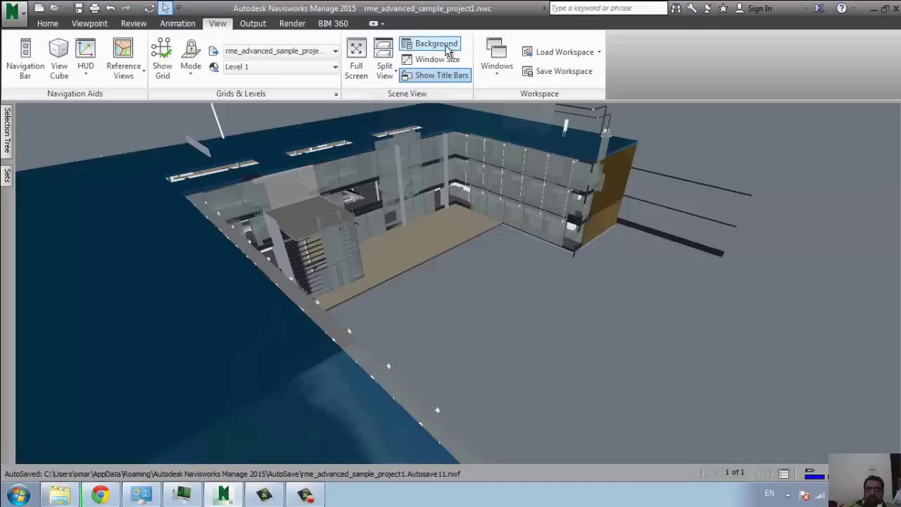
pyautogui.moveTo(544, 144); pyautogui.dragTo(515, 271, button='middle')
pyautogui.scroll(-5, 469, 302)
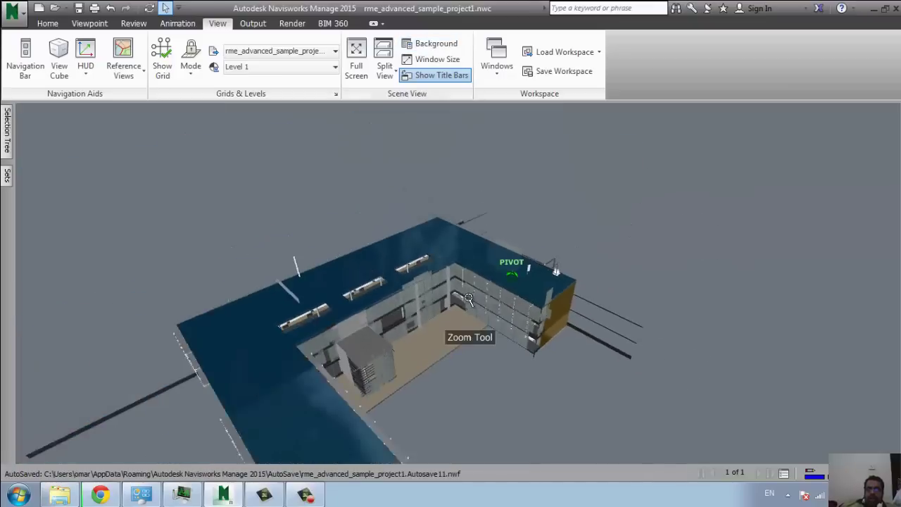
# Set the scene background to Plain mode with a cyan color and orbit the building to check it.
pyautogui.click(428, 44)
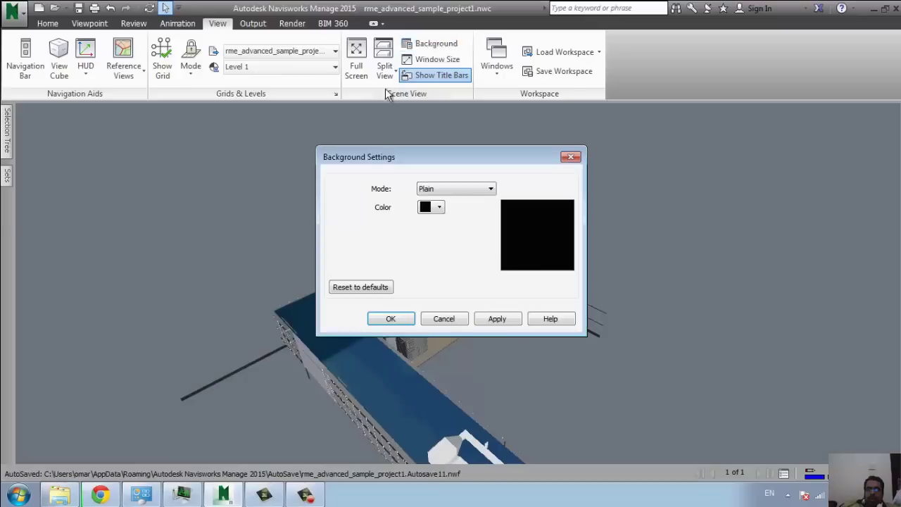
pyautogui.click(438, 209)
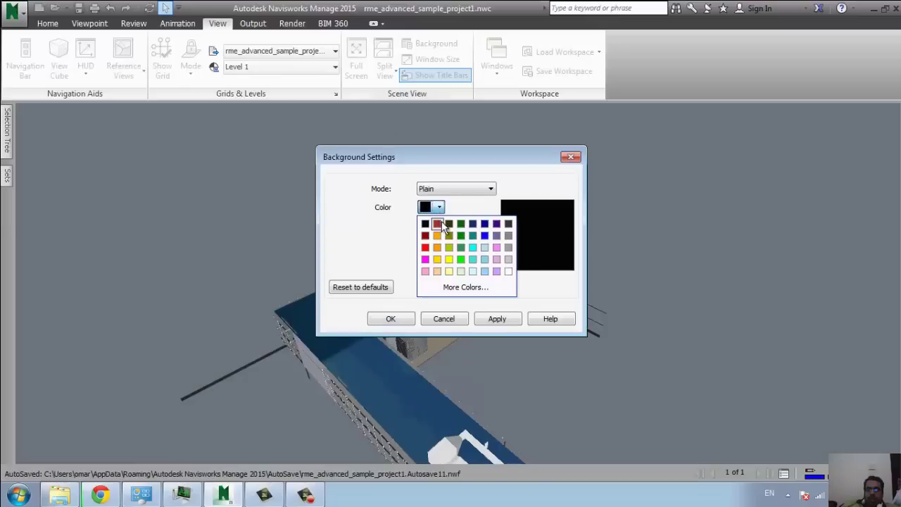
pyautogui.click(473, 249)
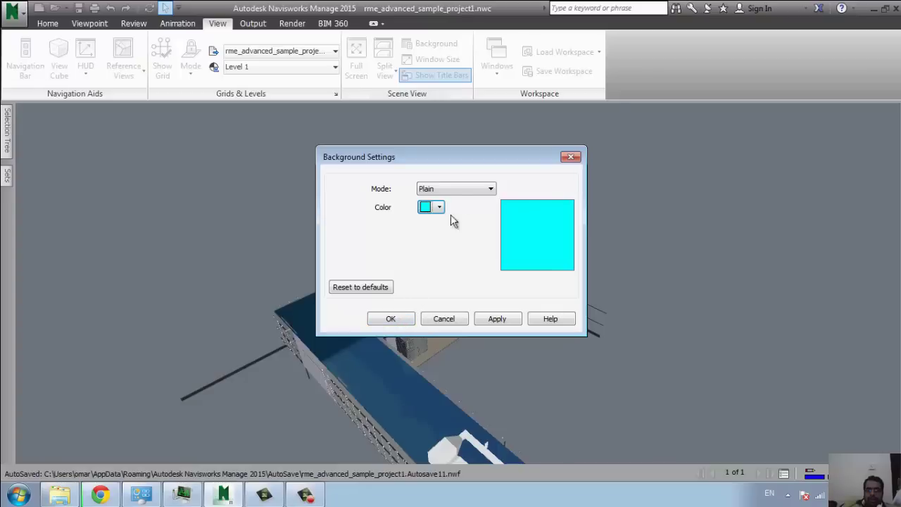
pyautogui.click(463, 192)
pyautogui.click(464, 199)
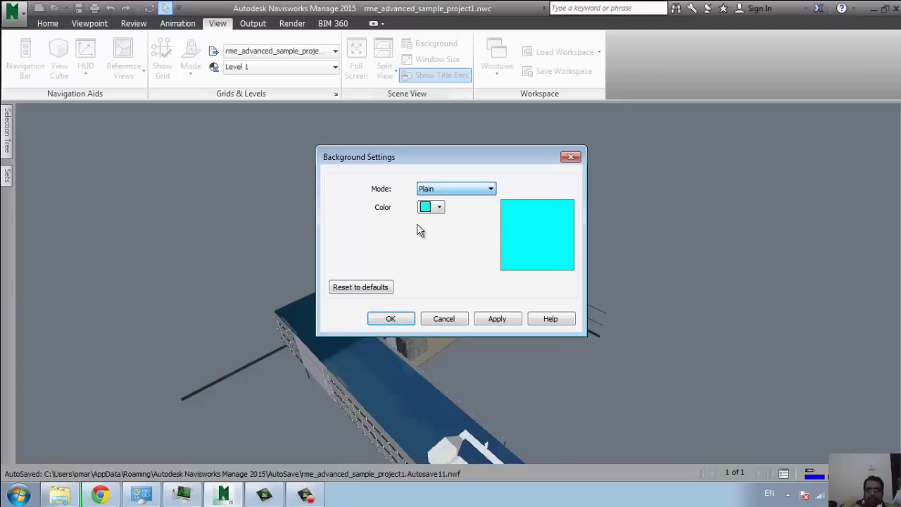
pyautogui.click(391, 318)
pyautogui.keyDown('shift'); pyautogui.moveTo(431, 405); pyautogui.dragTo(396, 363, button='middle'); pyautogui.keyUp('shift')
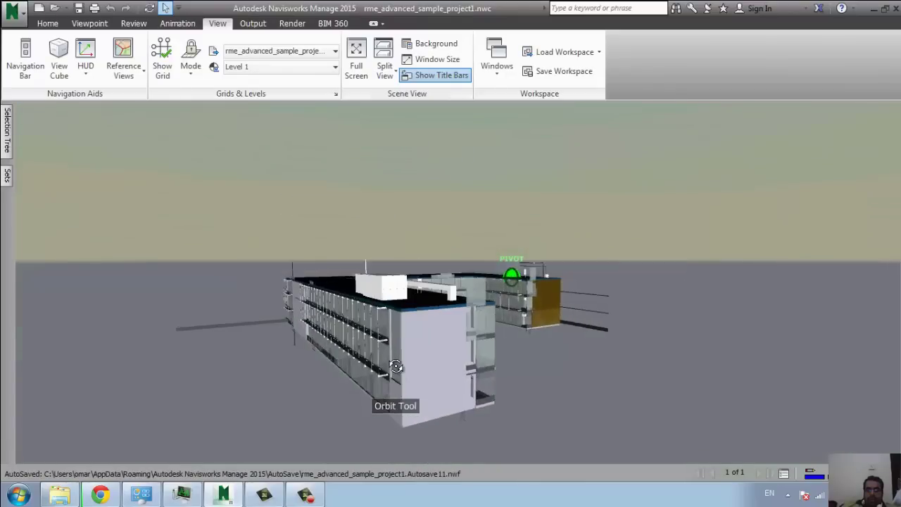
# Switch the scene background to Graduated mode with its existing top and bottom colors.
pyautogui.click(434, 45)
pyautogui.click(450, 190)
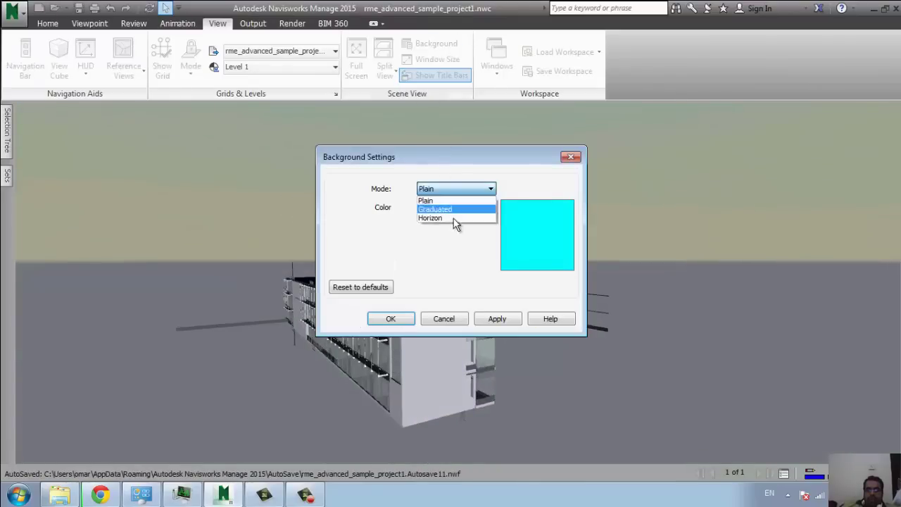
pyautogui.click(457, 209)
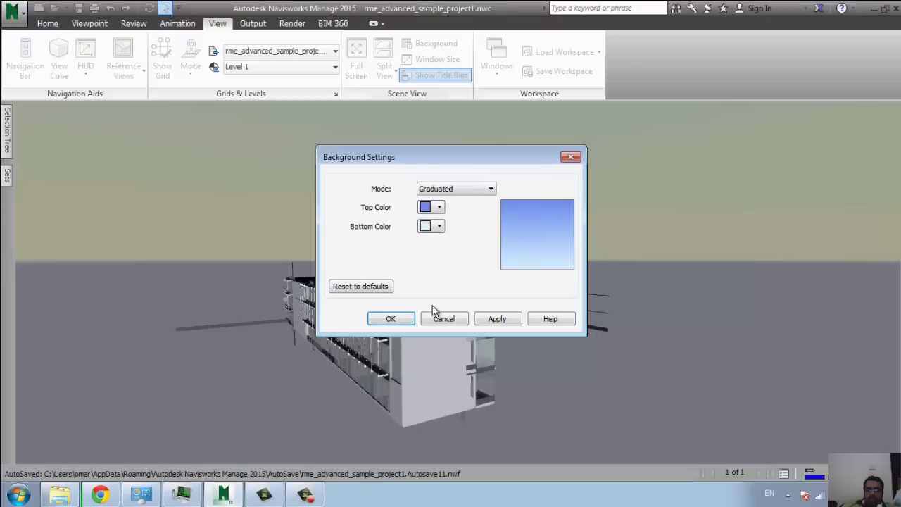
pyautogui.click(391, 321)
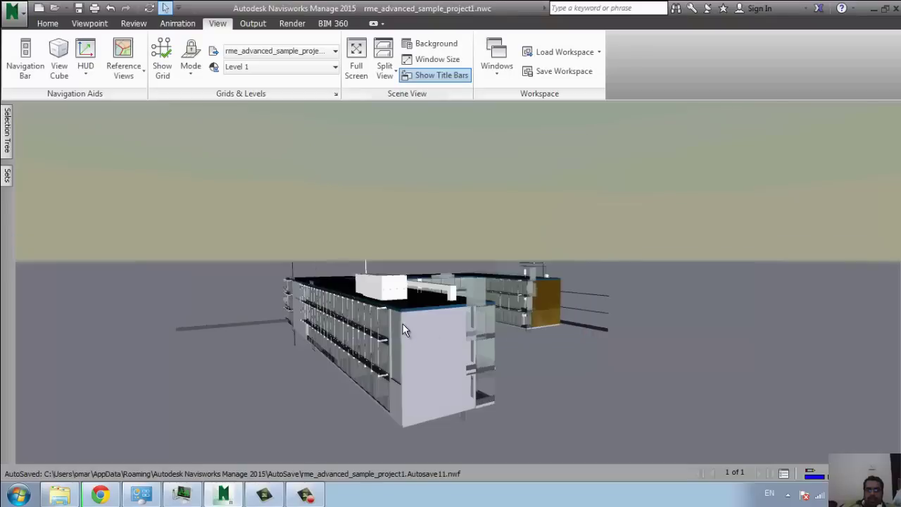
# Change the scene background to Horizon mode and orbit the building against it.
pyautogui.click(429, 47)
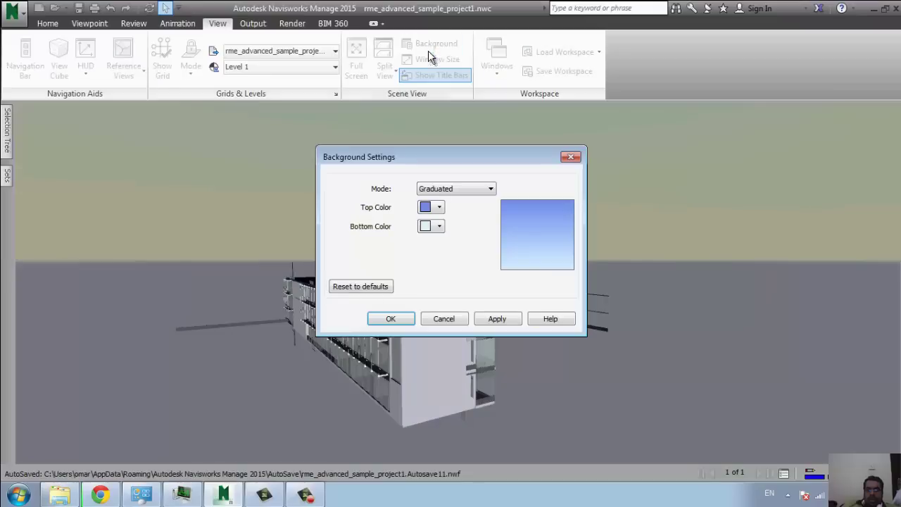
pyautogui.click(458, 189)
pyautogui.click(456, 219)
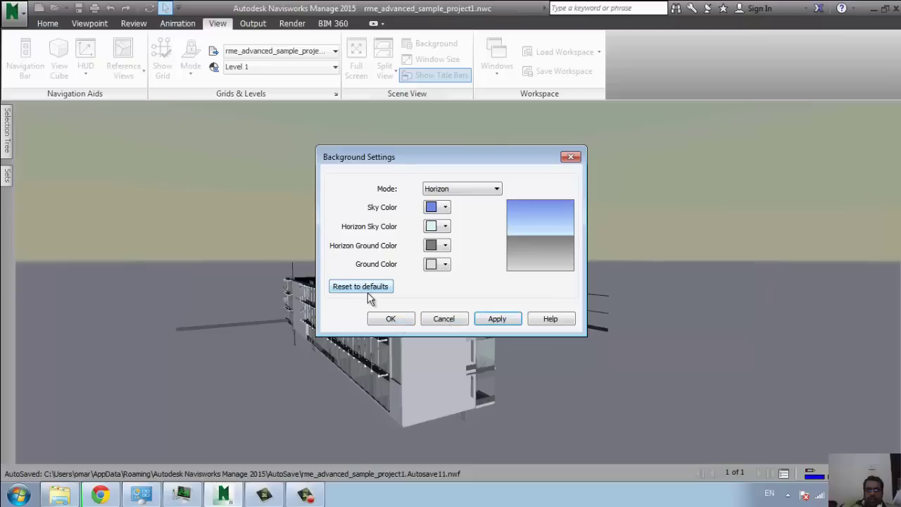
pyautogui.click(386, 321)
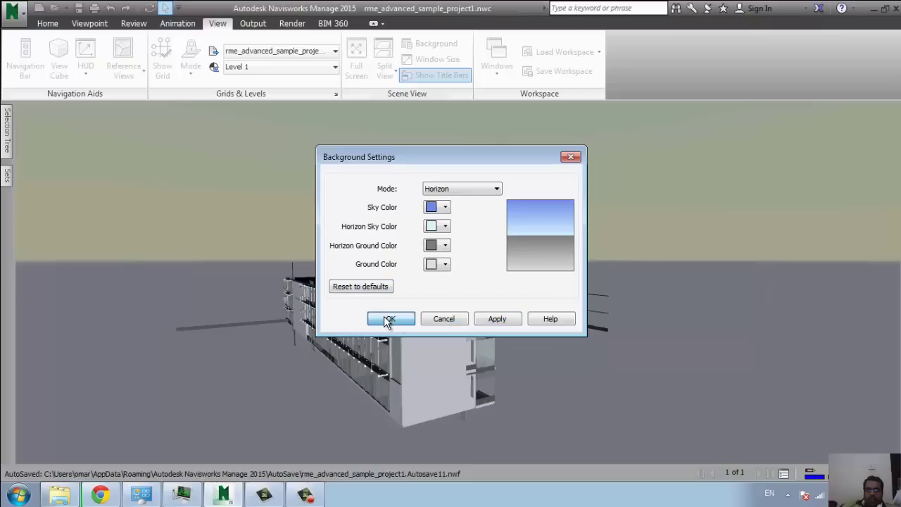
pyautogui.keyDown('shift'); pyautogui.moveTo(563, 224); pyautogui.dragTo(384, 244, button='middle'); pyautogui.keyUp('shift')
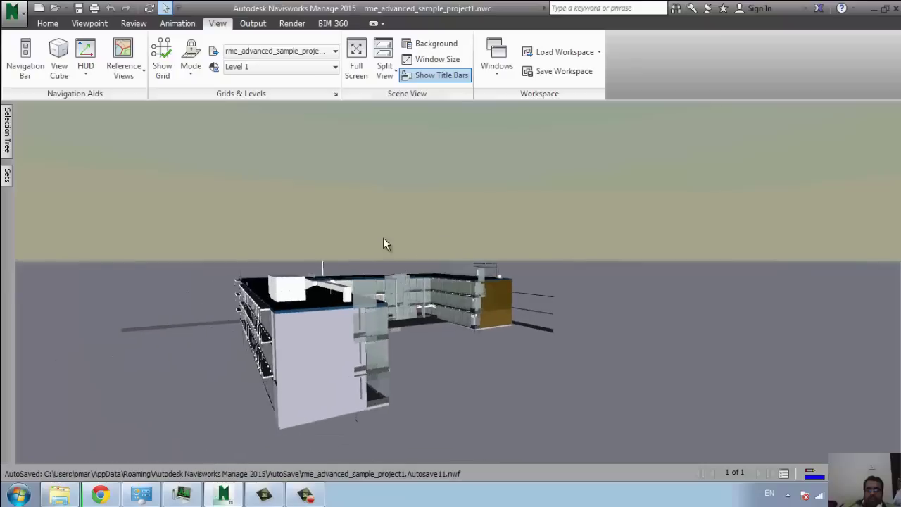
# Show the Clash Detective and Comments windows, and close both of them again.
pyautogui.click(499, 77)
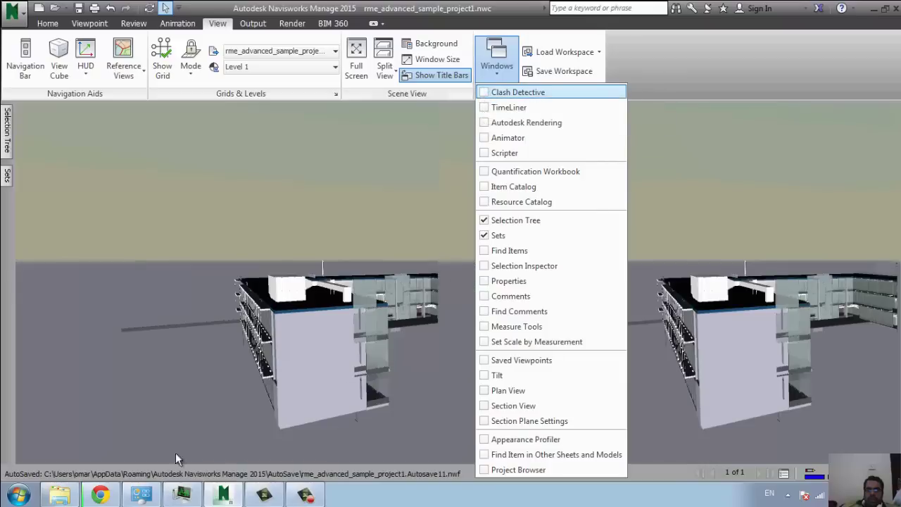
pyautogui.click(483, 93)
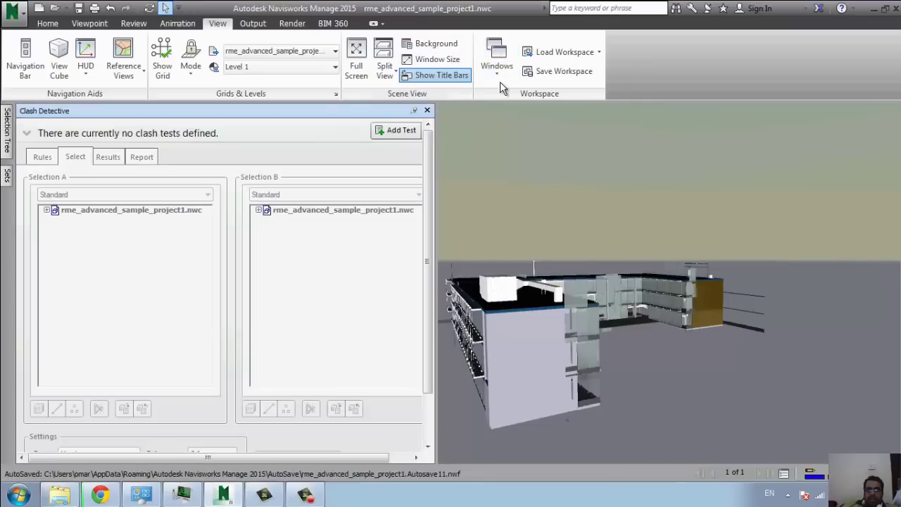
pyautogui.click(502, 71)
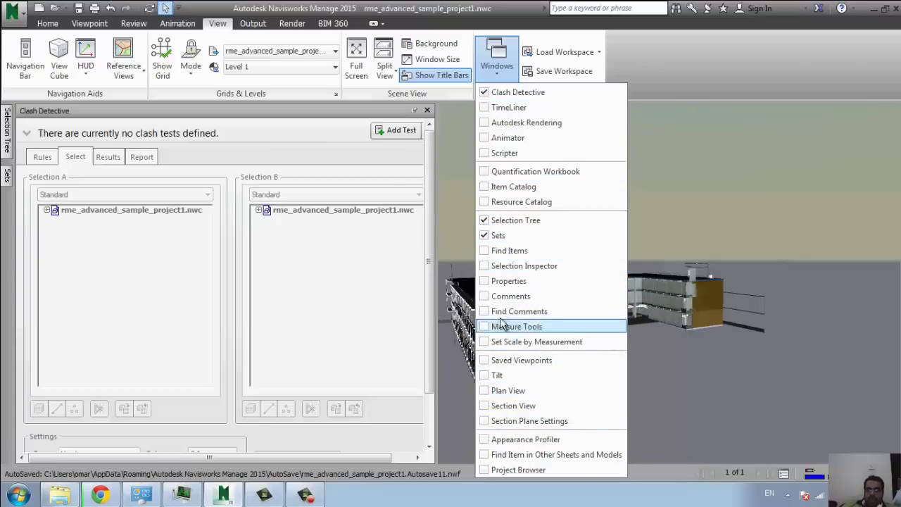
pyautogui.click(493, 296)
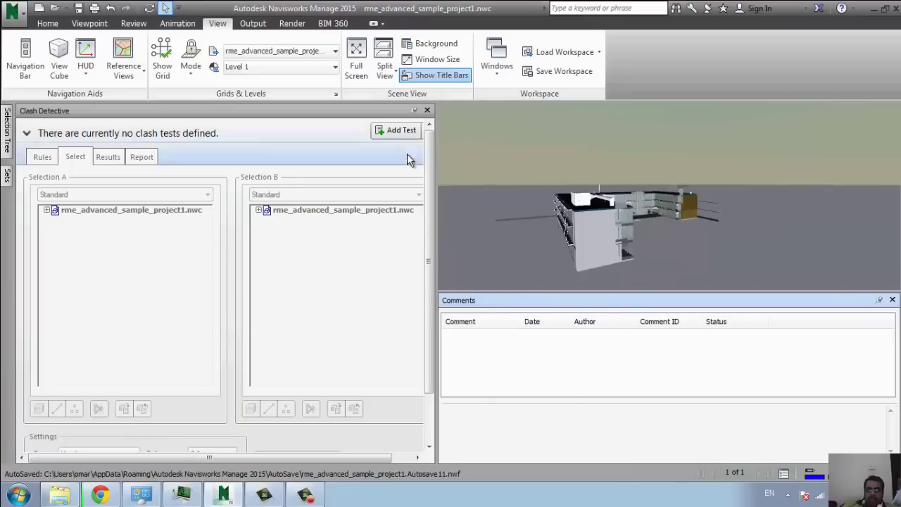
pyautogui.click(427, 111)
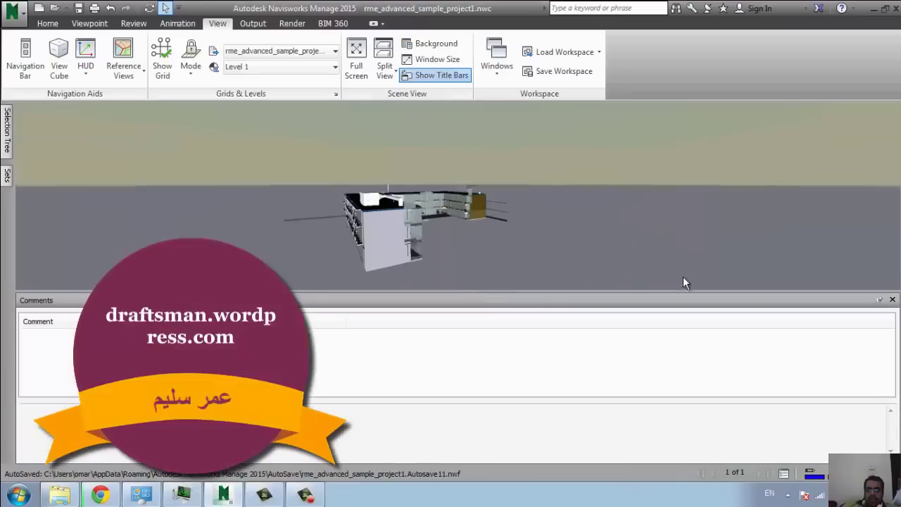
pyautogui.click(892, 300)
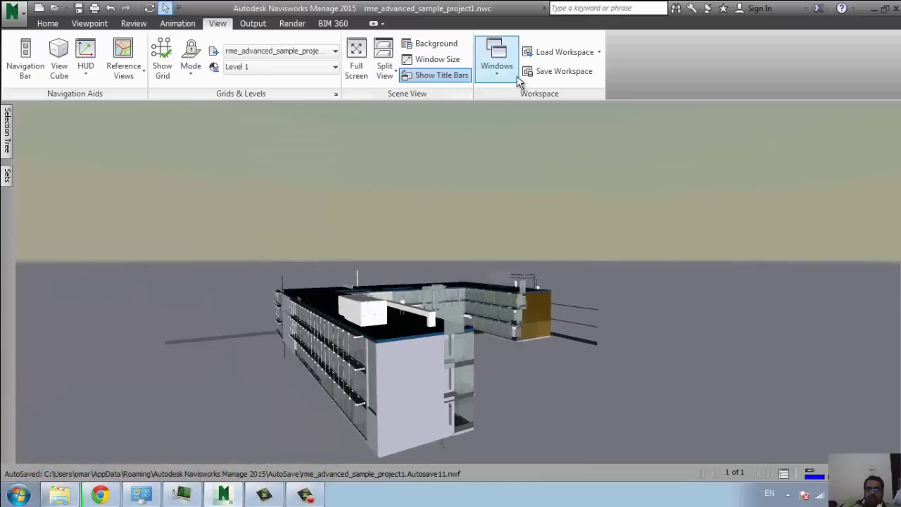
# Load the Navisworks Extended workspace and widen the Tilt window beside the scene.
pyautogui.click(554, 54)
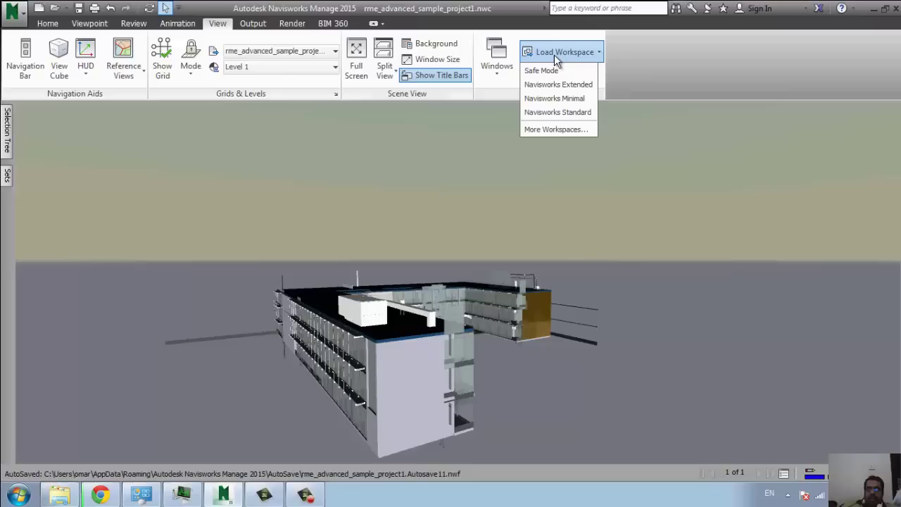
pyautogui.click(631, 52)
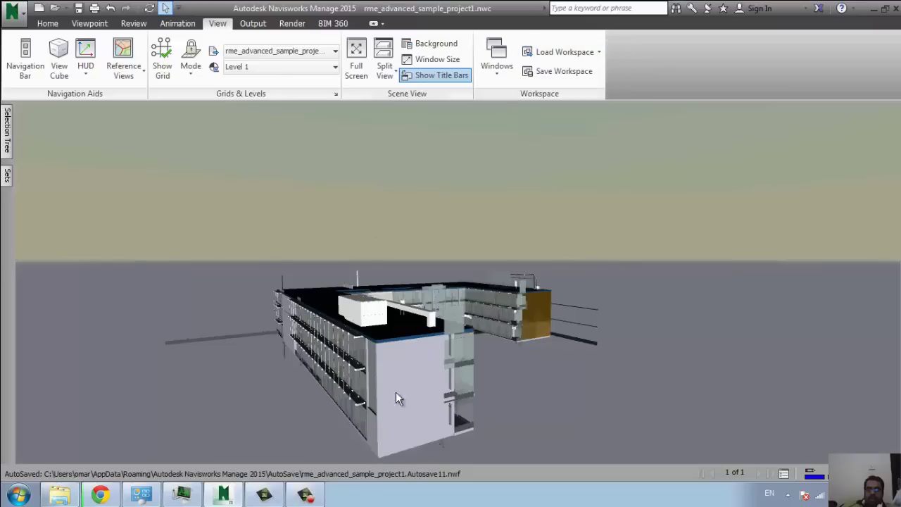
pyautogui.click(596, 52)
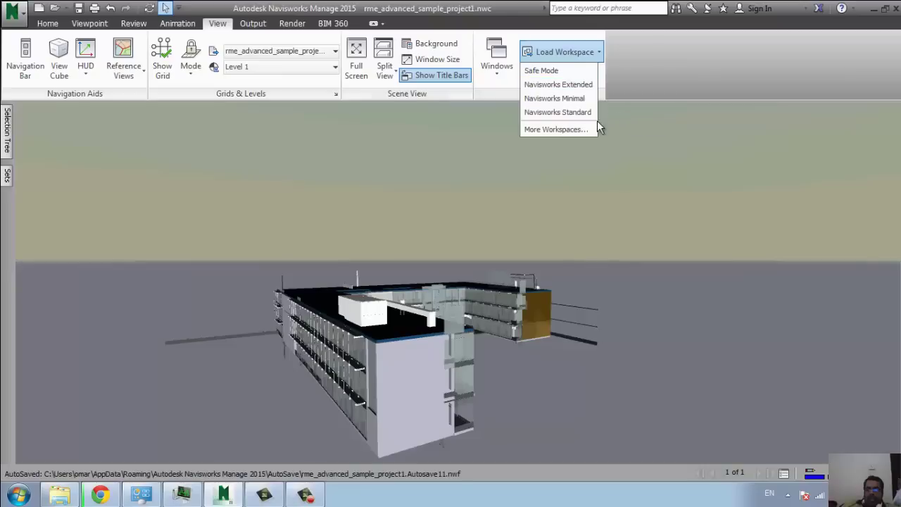
pyautogui.click(547, 85)
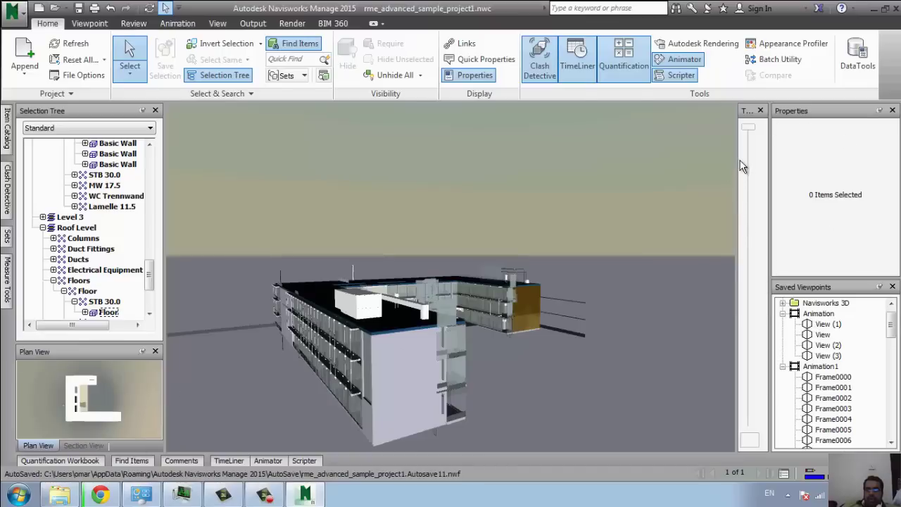
pyautogui.moveTo(736, 160); pyautogui.dragTo(663, 162)
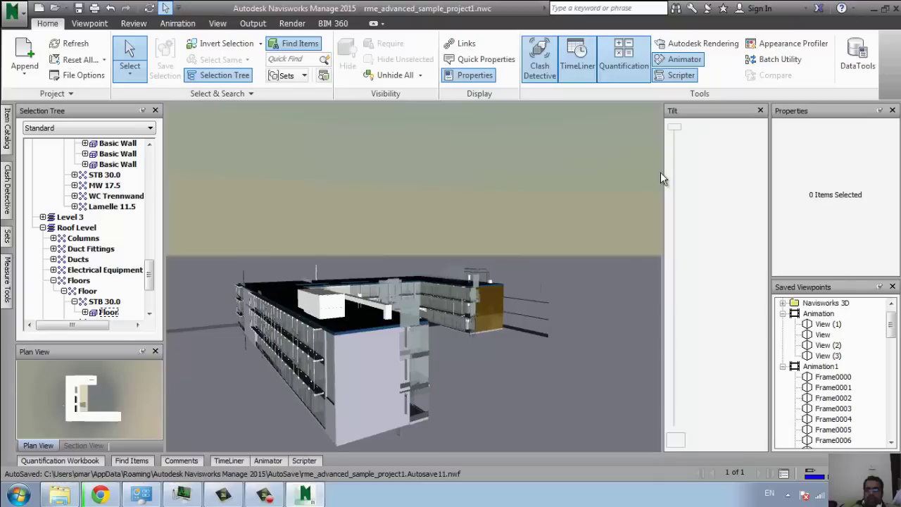
pyautogui.click(677, 126)
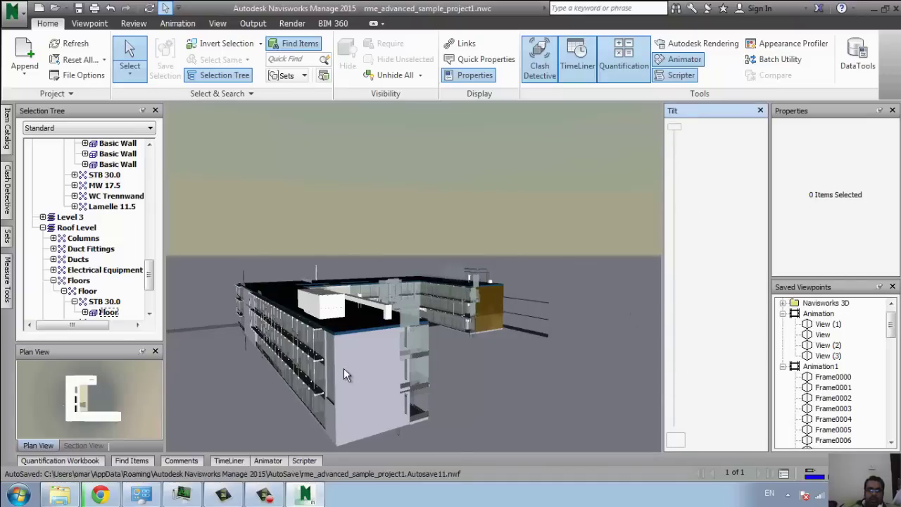
# Compare the Plan View and Section View references, and follow the camera marker in Plan View while navigating around the building.
pyautogui.click(101, 414)
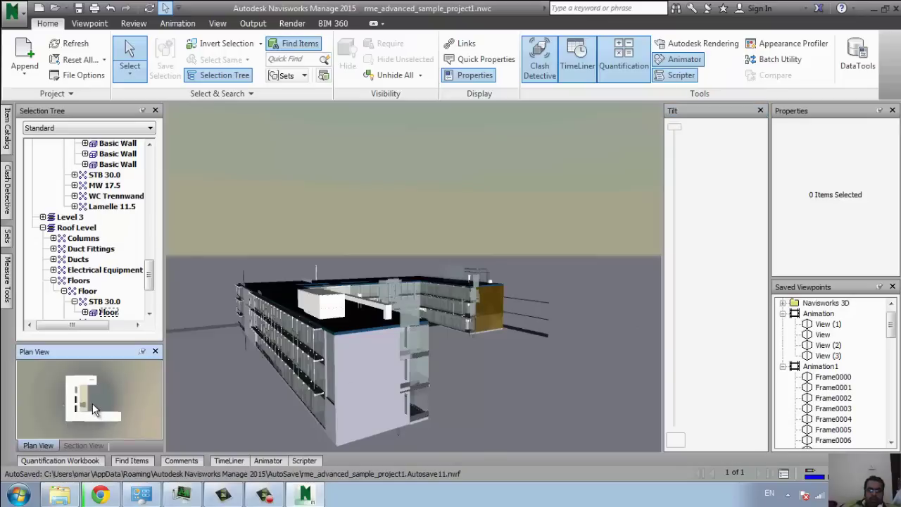
pyautogui.click(81, 445)
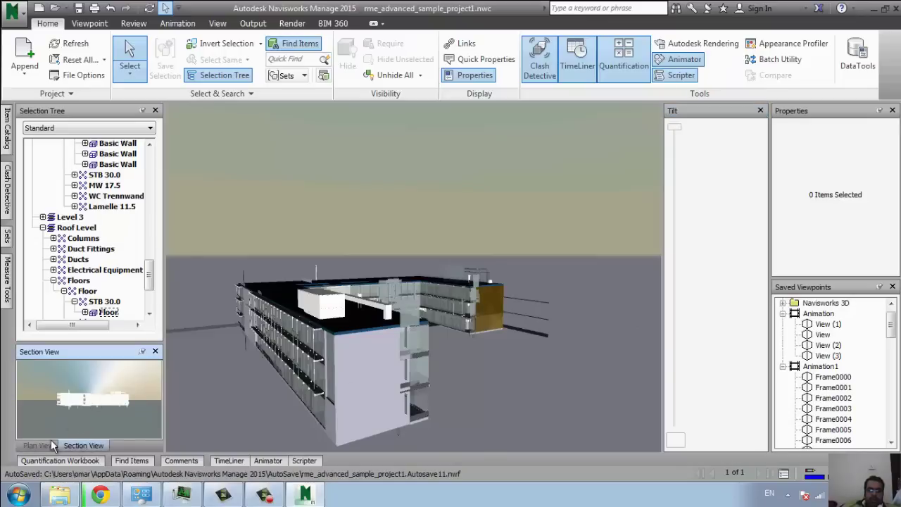
pyautogui.click(51, 445)
pyautogui.scroll(3, 437, 310)
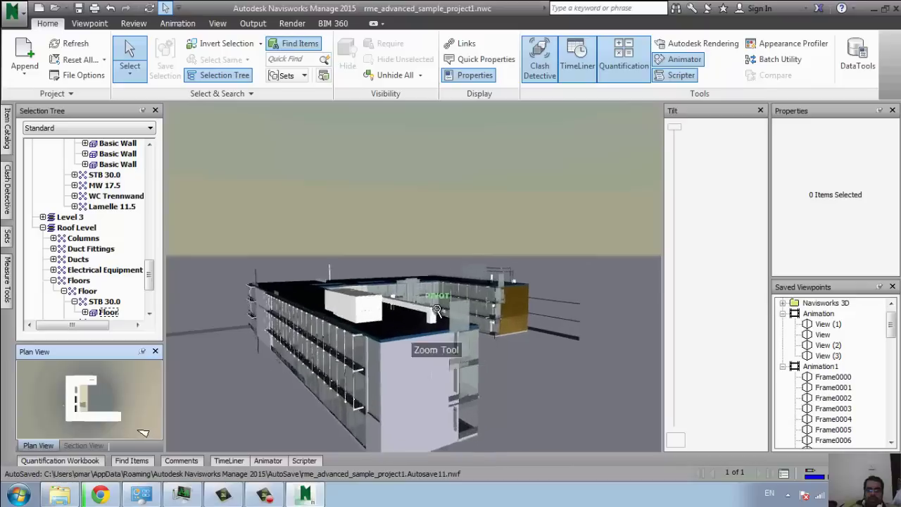
pyautogui.scroll(3, 436, 309)
pyautogui.moveTo(106, 409); pyautogui.dragTo(112, 403)
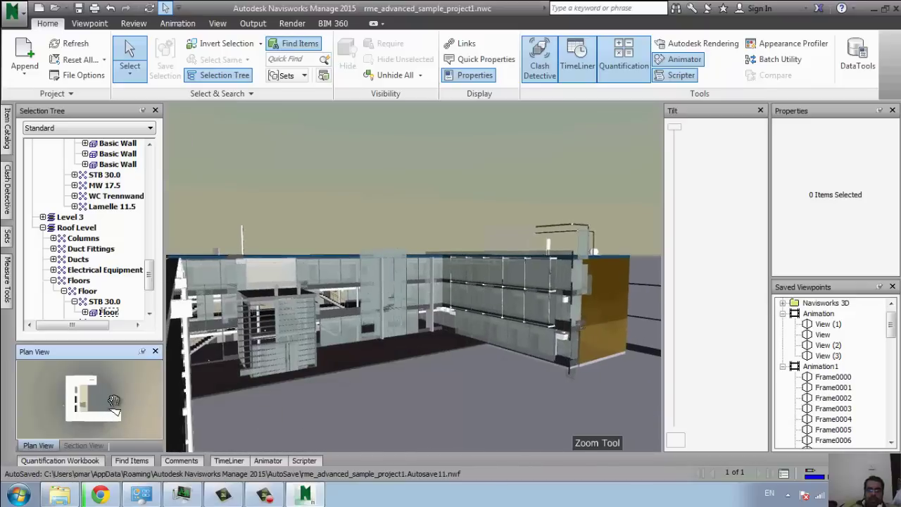
pyautogui.scroll(2, 302, 317)
pyautogui.moveTo(302, 316); pyautogui.dragTo(531, 377, button='middle')
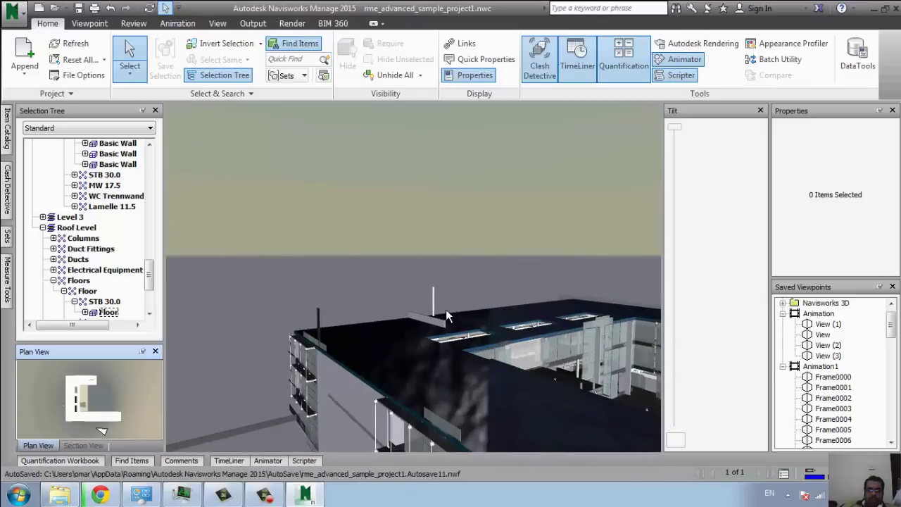
pyautogui.scroll(1, 447, 315)
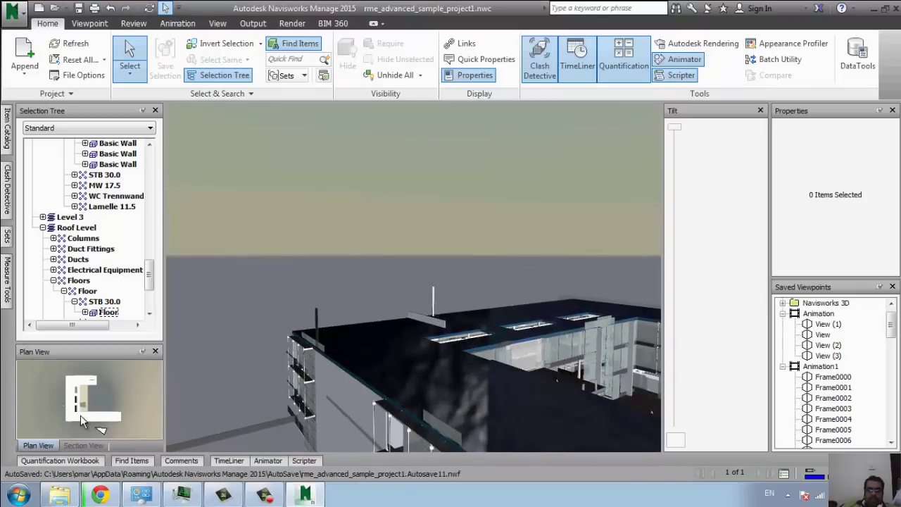
# Bring up the Section View reference and follow its camera marker while moving around the model.
pyautogui.click(83, 445)
pyautogui.moveTo(451, 375); pyautogui.dragTo(609, 334, button='middle')
pyautogui.scroll(1, 582, 377)
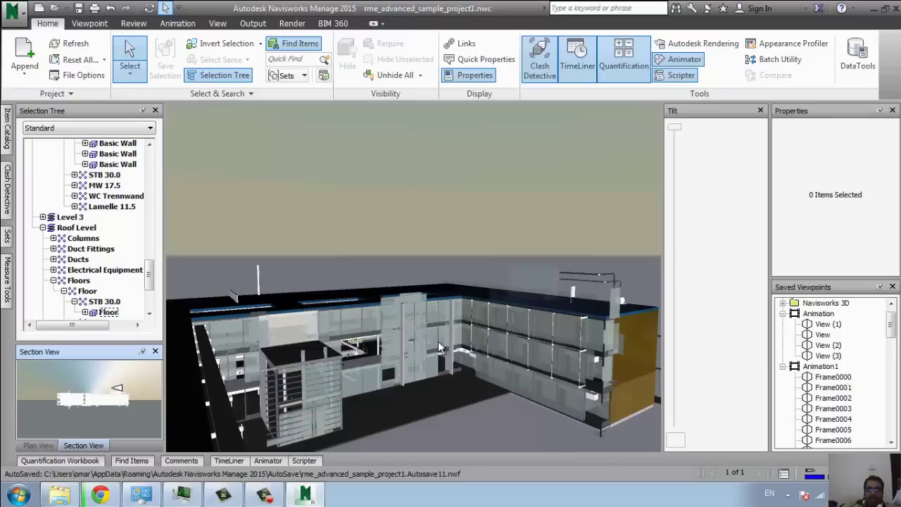
# Close the Tilt, Saved Viewpoints, Properties, Selection Tree, Section View and Plan View windows.
pyautogui.click(760, 110)
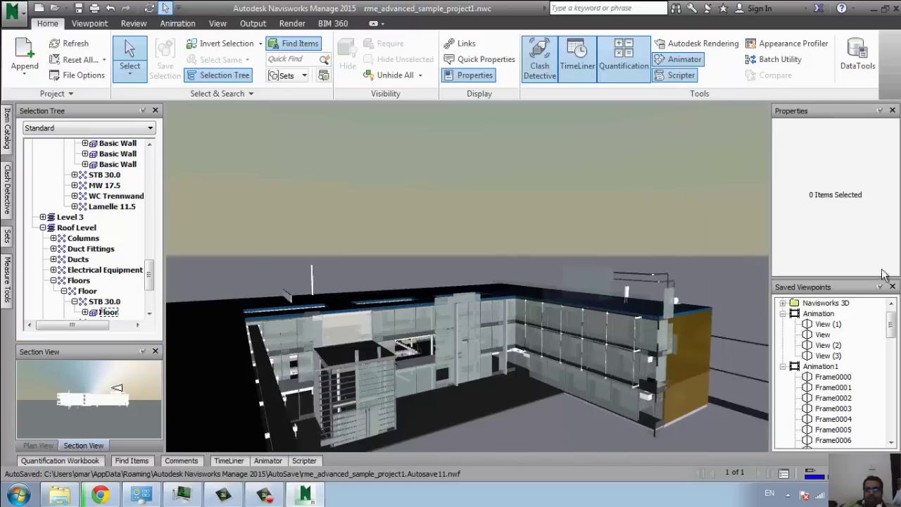
pyautogui.click(893, 287)
pyautogui.click(893, 111)
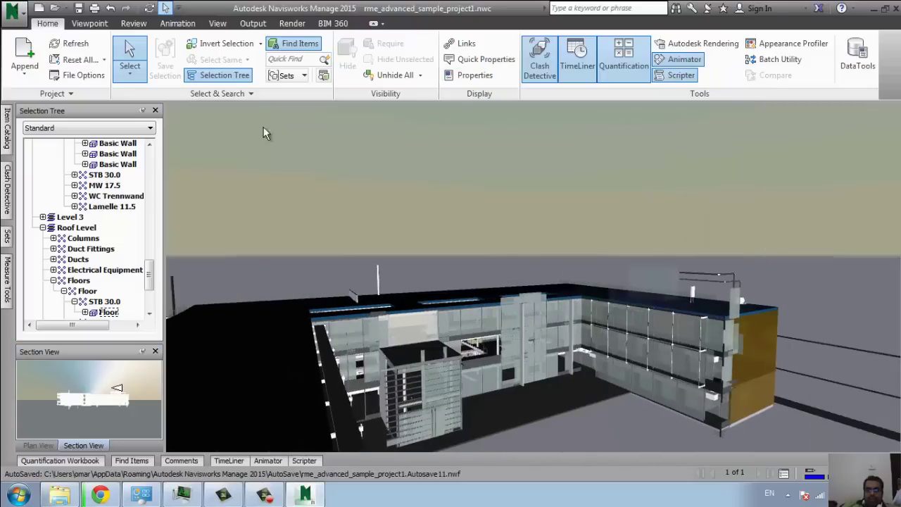
pyautogui.click(156, 112)
pyautogui.click(156, 111)
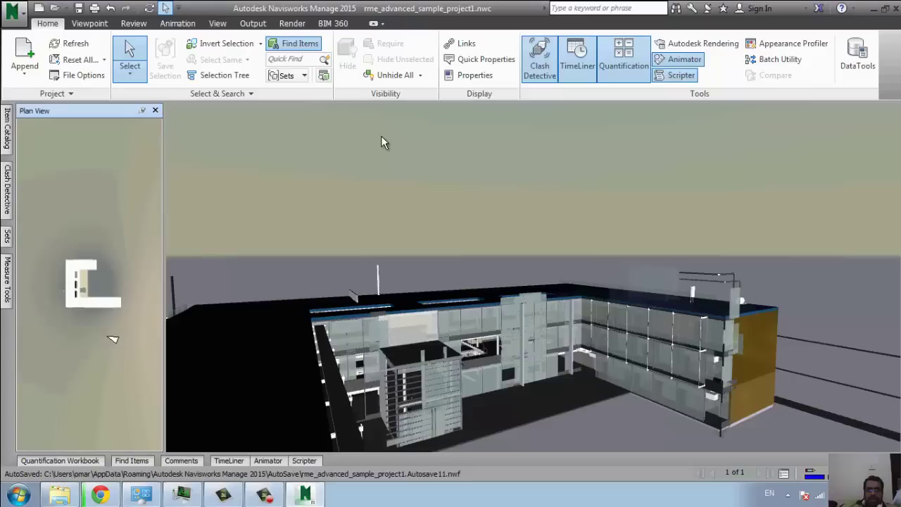
pyautogui.click(156, 111)
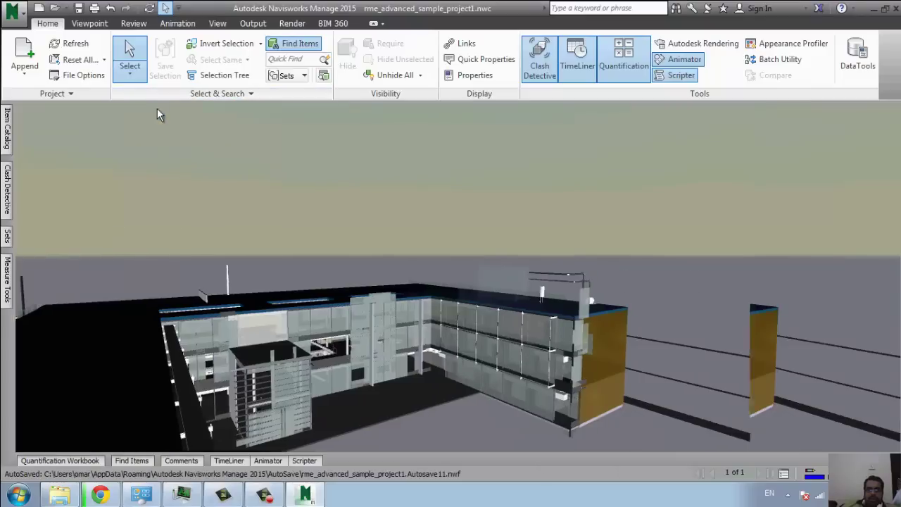
pyautogui.moveTo(577, 364); pyautogui.dragTo(456, 289, button='middle')
pyautogui.scroll(5, 536, 274)
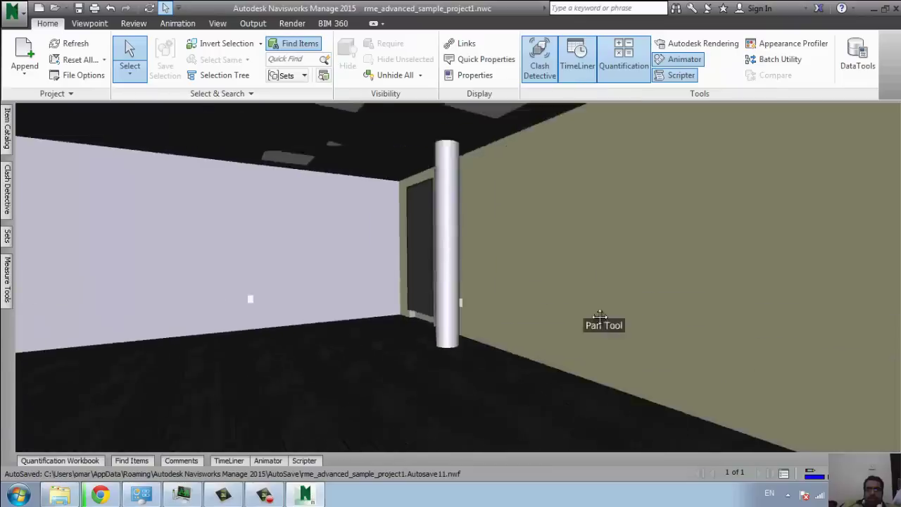
pyautogui.scroll(-10, 602, 373)
pyautogui.click(216, 23)
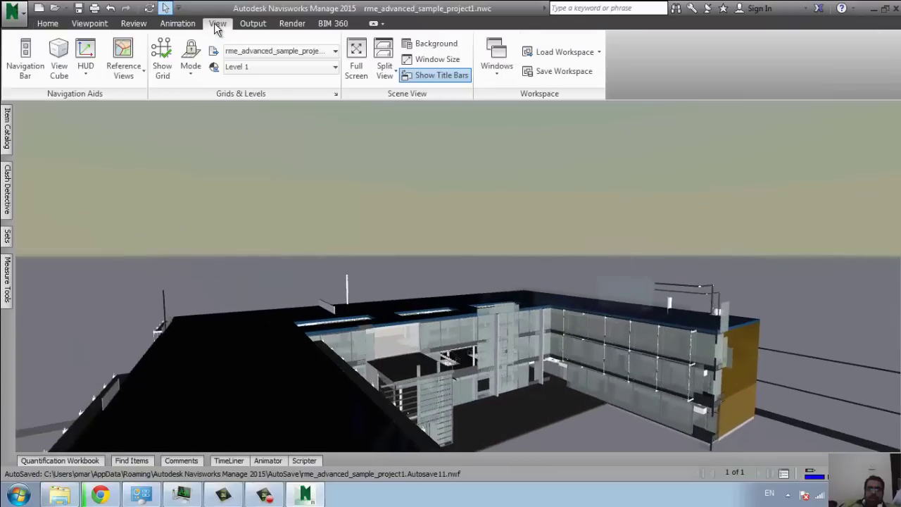
# Review the available printers in the Print options for the current view and close them without printing.
pyautogui.click(251, 23)
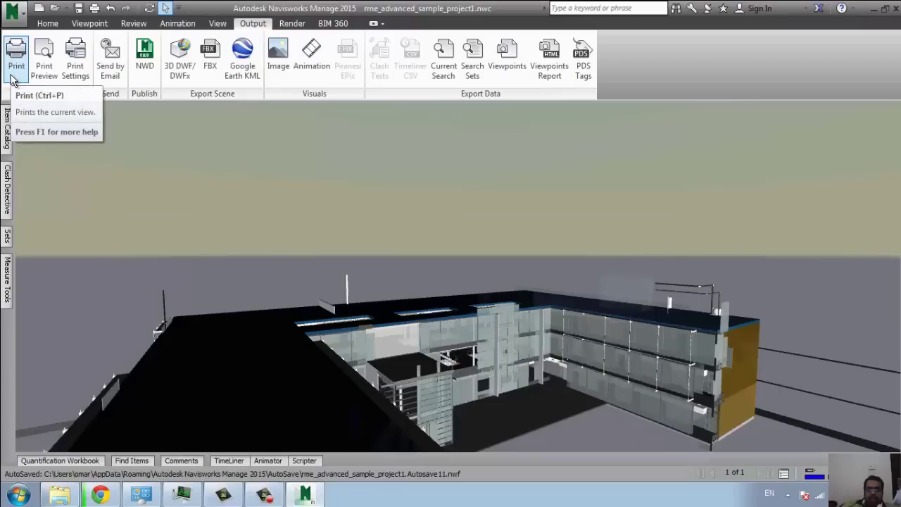
pyautogui.hotkey('ctrl', 'p')
pyautogui.click(152, 76)
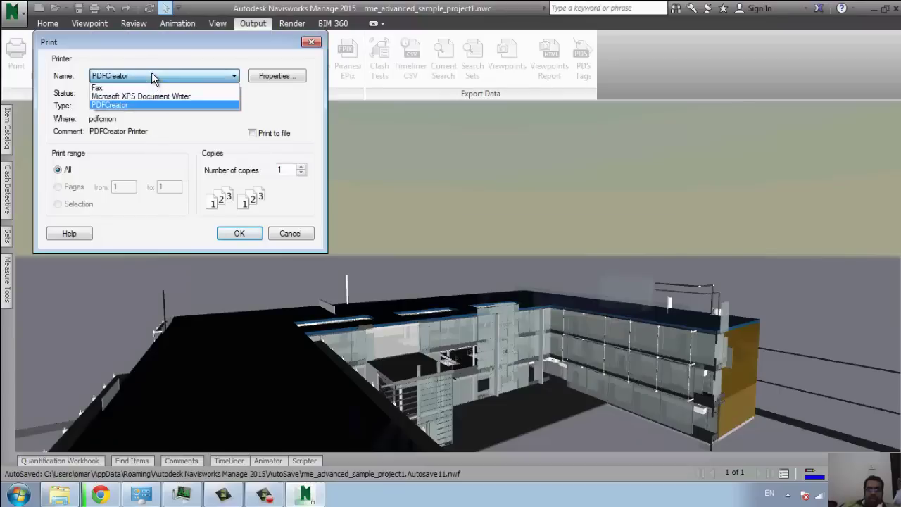
pyautogui.click(151, 75)
pyautogui.click(310, 42)
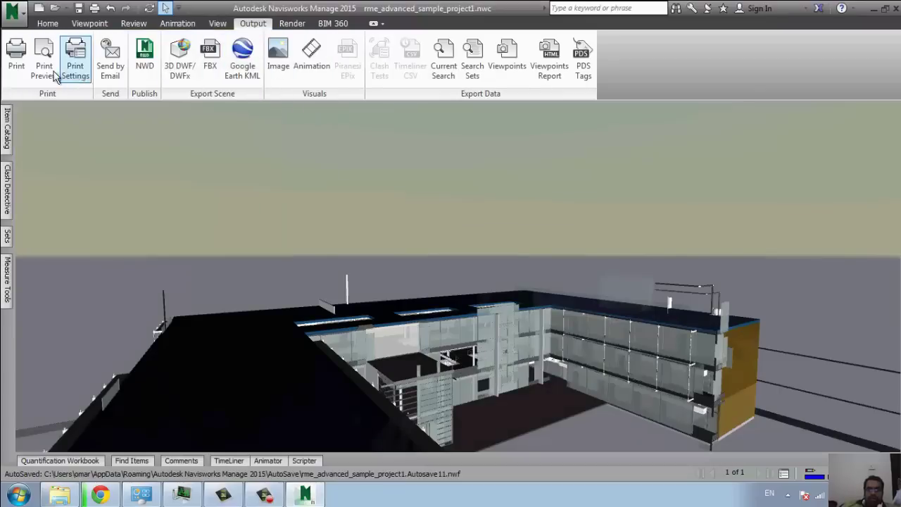
# Preview the printed page of the current view, open its print options from the preview and cancel printing.
pyautogui.click(44, 53)
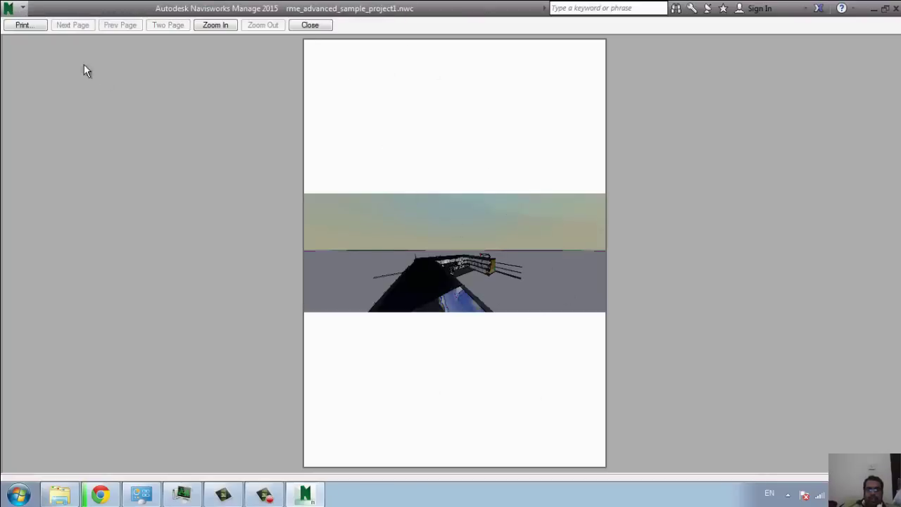
pyautogui.click(38, 27)
pyautogui.click(292, 232)
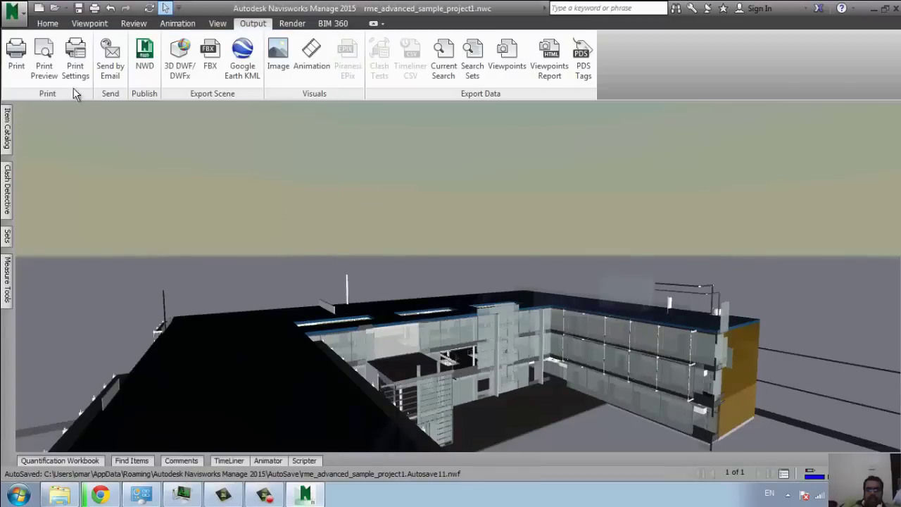
# Set the print orientation to Landscape and check the page in the print preview.
pyautogui.click(75, 67)
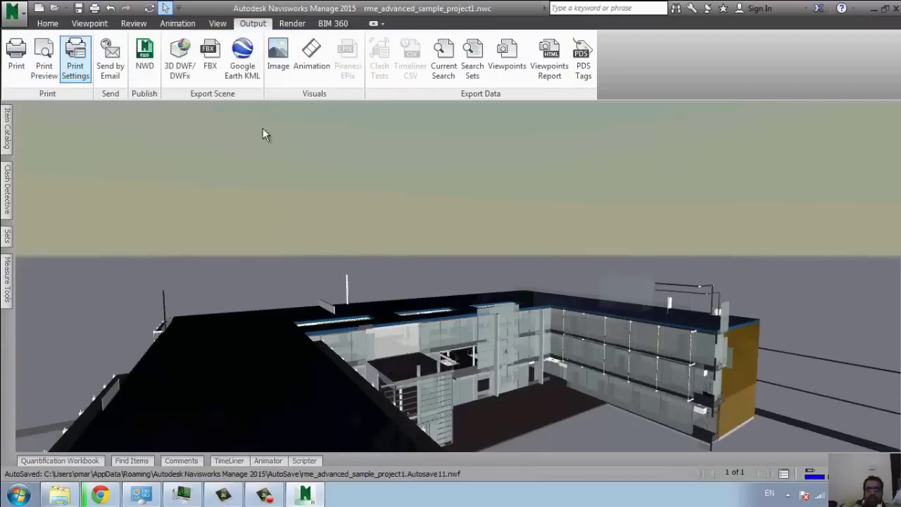
pyautogui.click(274, 192)
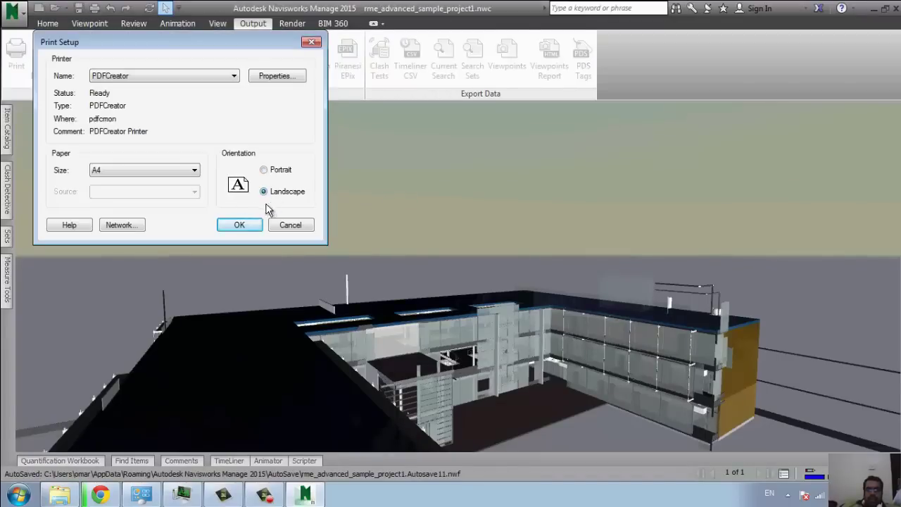
pyautogui.click(239, 225)
pyautogui.click(42, 62)
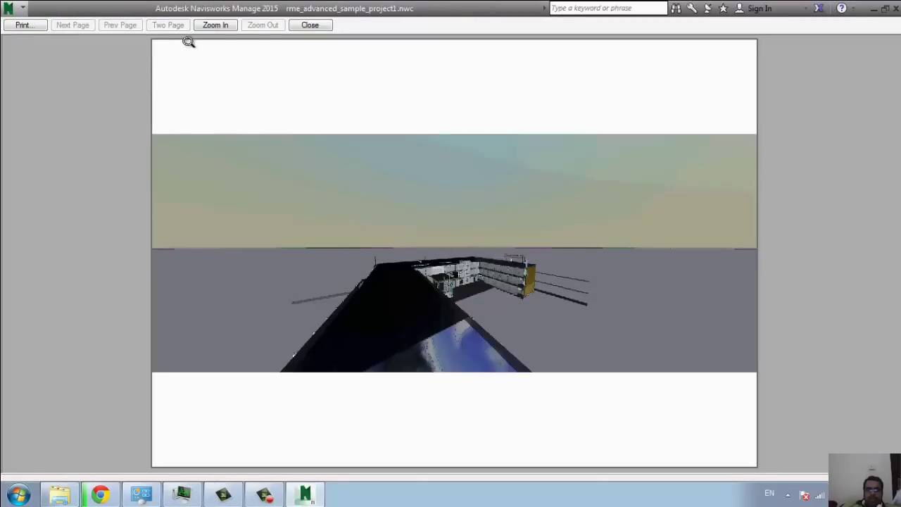
pyautogui.click(310, 25)
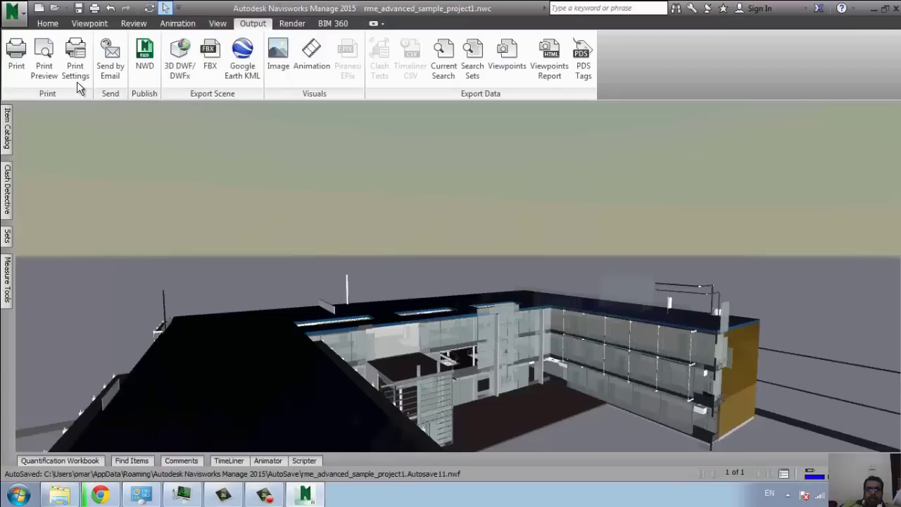
# Start sending the model by e-mail, reviewing the Navisworks save formats with Navisworks (*.nwd) kept, and close the message unsent.
pyautogui.click(107, 71)
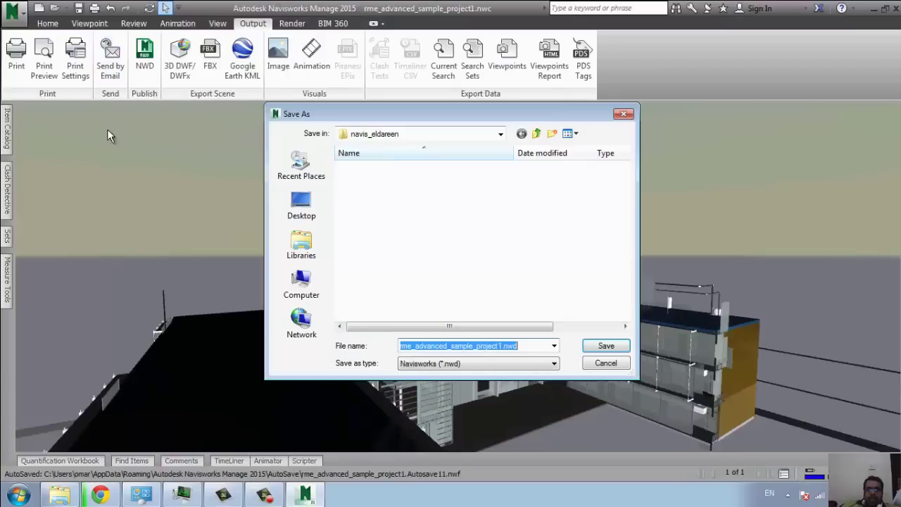
pyautogui.click(550, 364)
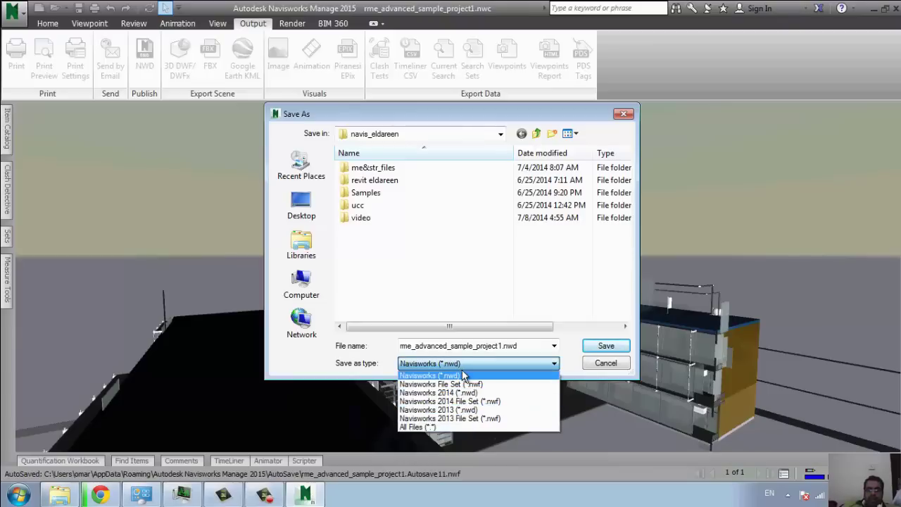
pyautogui.click(395, 364)
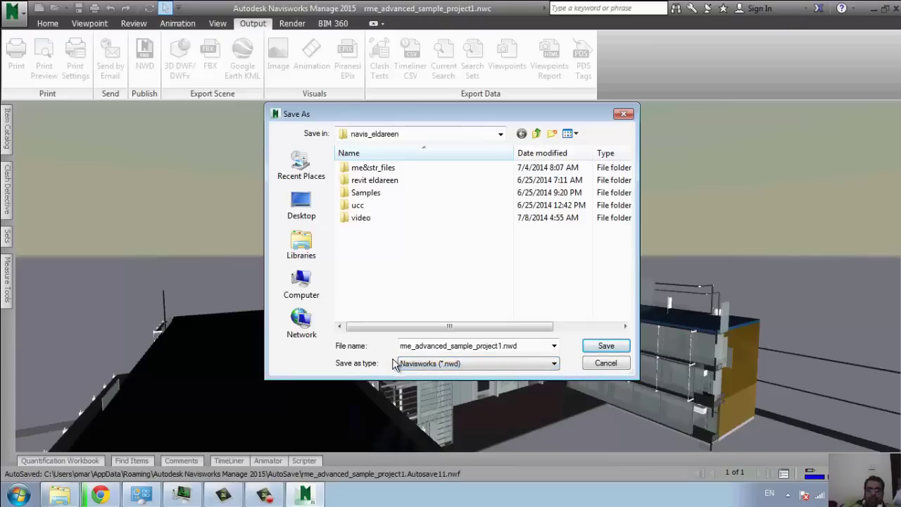
pyautogui.click(464, 366)
pyautogui.press('Return')
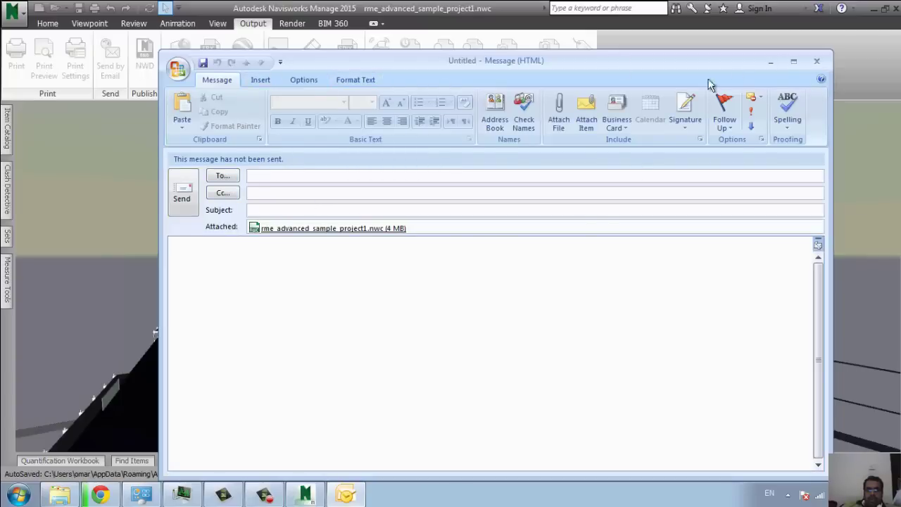
pyautogui.click(816, 61)
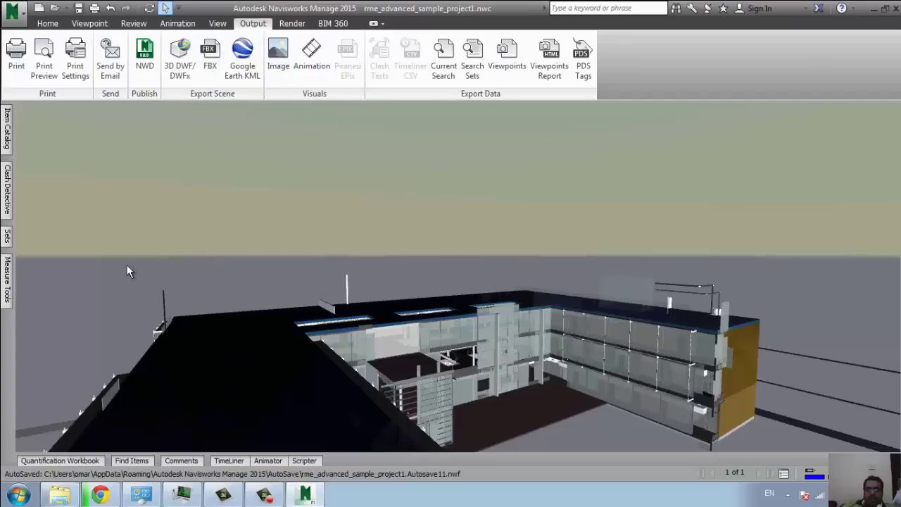
# Review the Google Earth KML export options and close them without exporting.
pyautogui.click(247, 72)
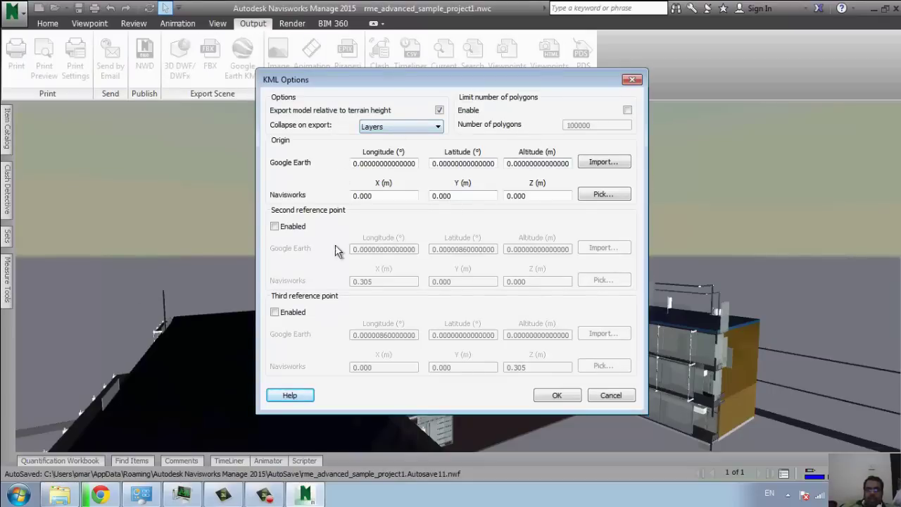
pyautogui.click(633, 81)
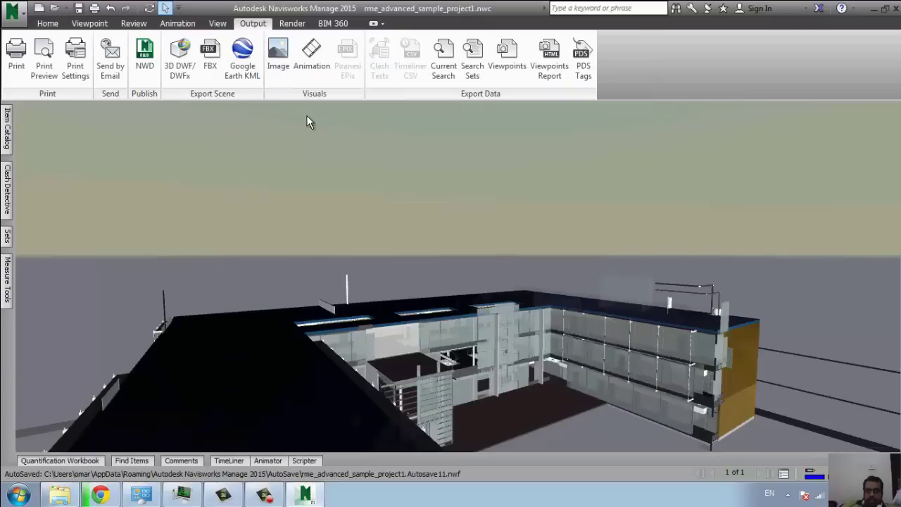
# Examine the output formats and renderers for exporting an image, keeping Windows Bitmap and Viewport.
pyautogui.click(279, 71)
pyautogui.click(471, 173)
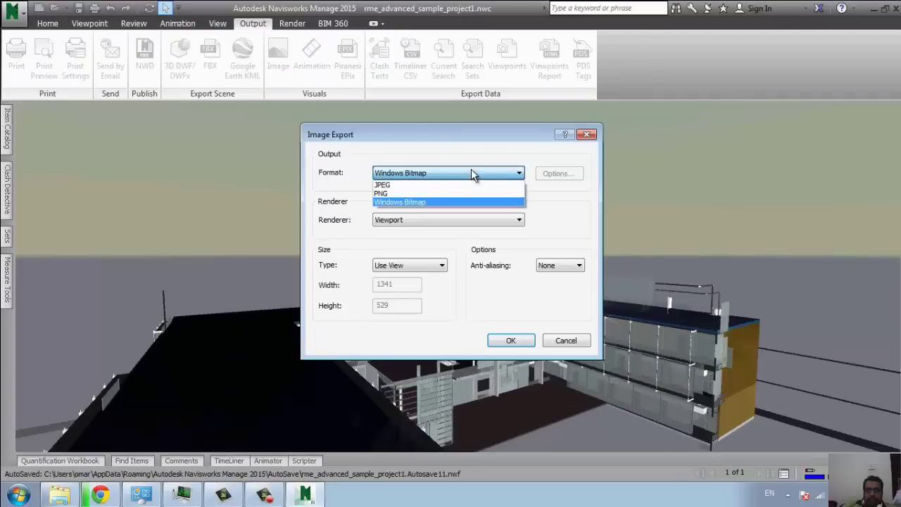
pyautogui.click(455, 203)
pyautogui.click(436, 219)
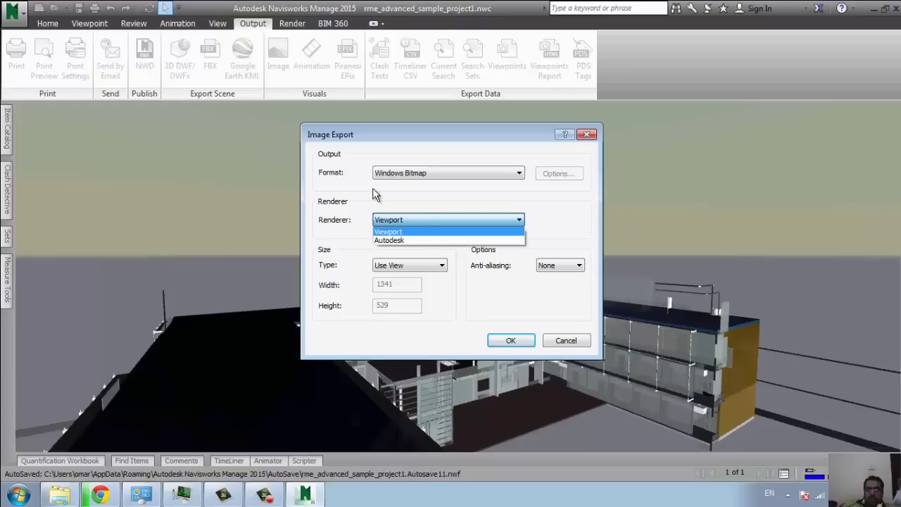
pyautogui.click(504, 207)
# Try the Explicit and Use Aspect Ratio size types for the image, review the anti-aliasing levels and cancel the export.
pyautogui.click(423, 265)
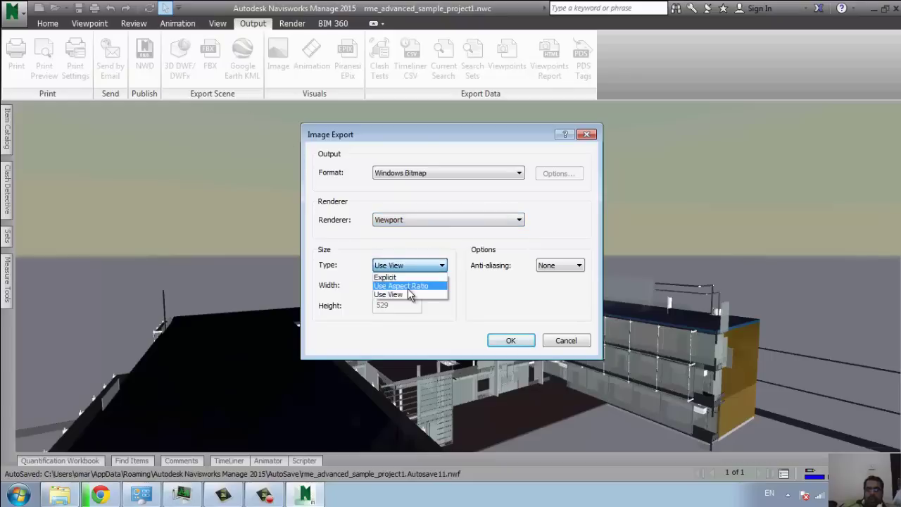
pyautogui.click(406, 278)
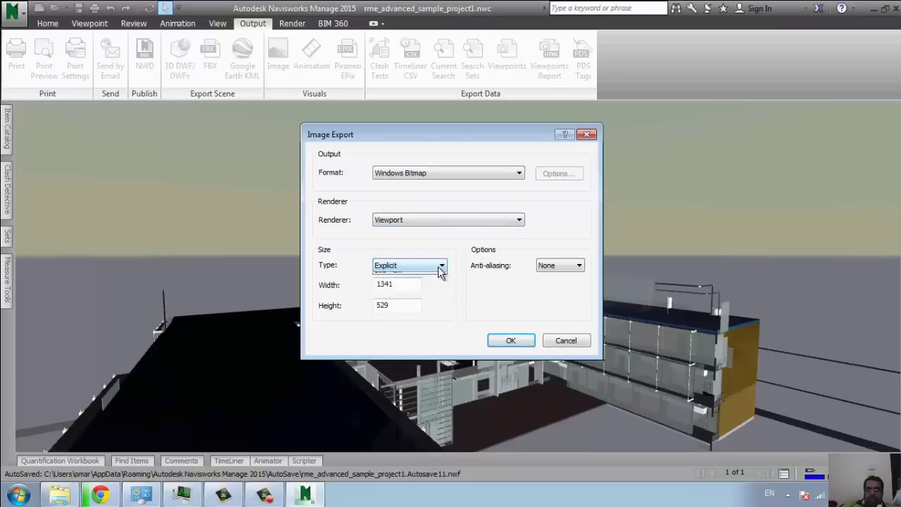
pyautogui.click(438, 265)
pyautogui.click(416, 286)
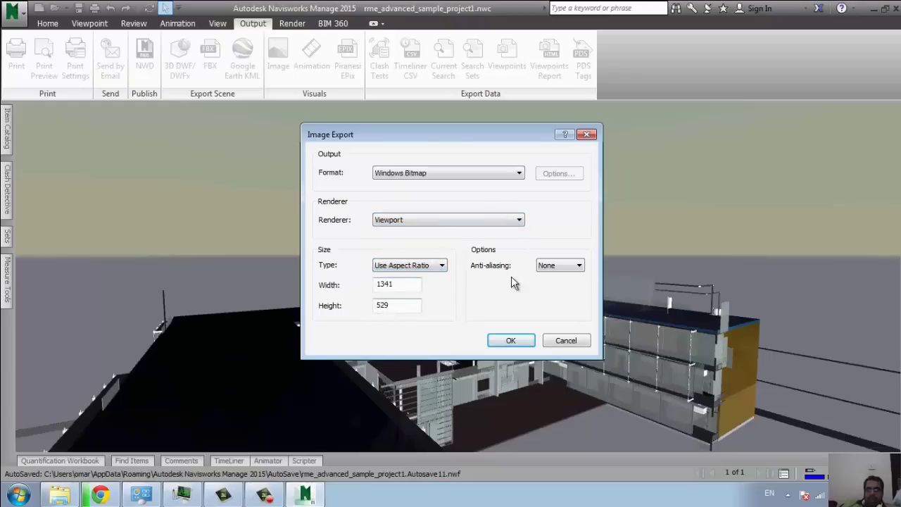
pyautogui.click(569, 269)
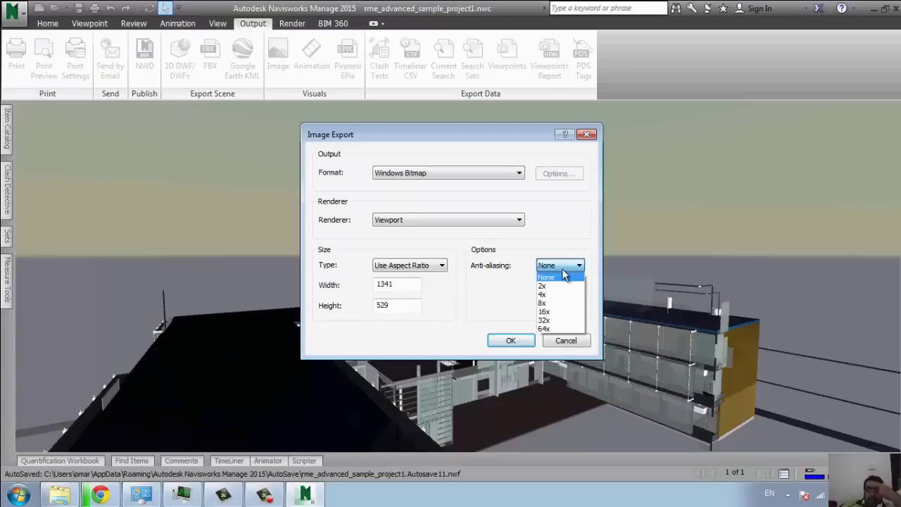
pyautogui.click(553, 218)
pyautogui.press('Escape')
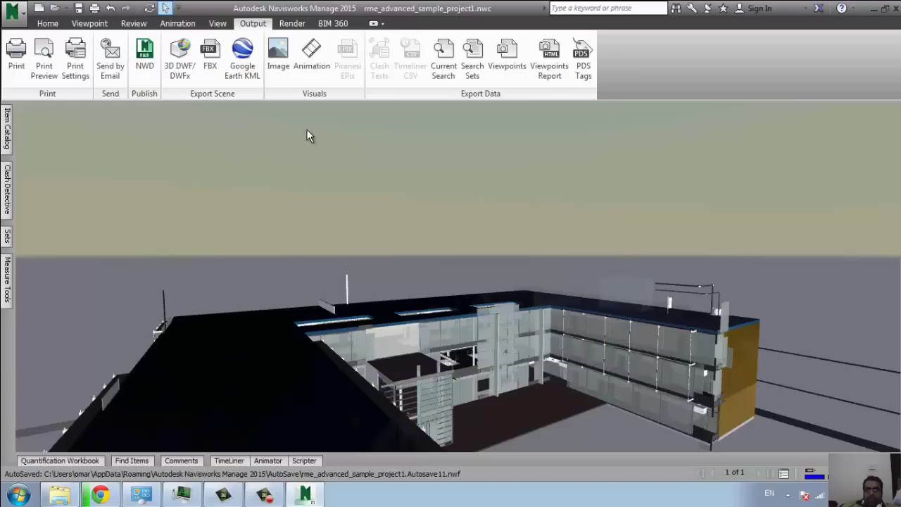
# Examine the sources and renderers for exporting an animation, keeping Current Animation and Viewport.
pyautogui.click(311, 63)
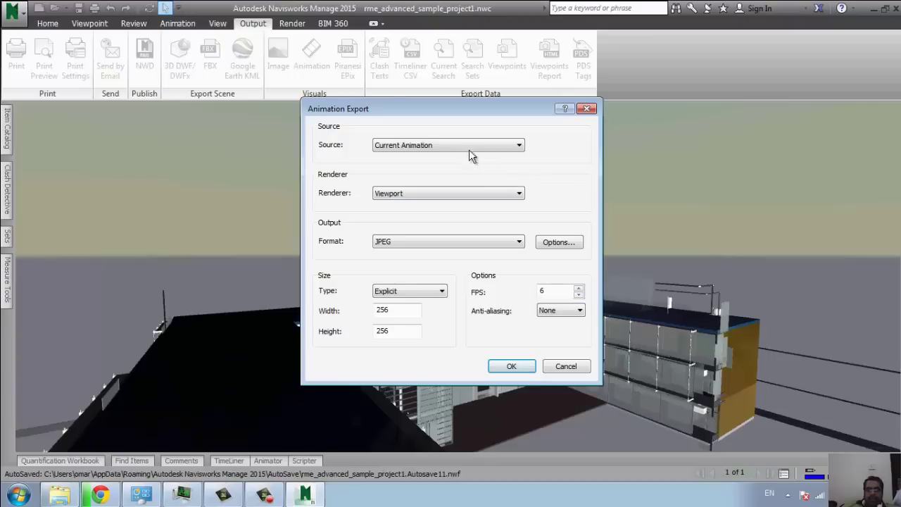
pyautogui.click(452, 144)
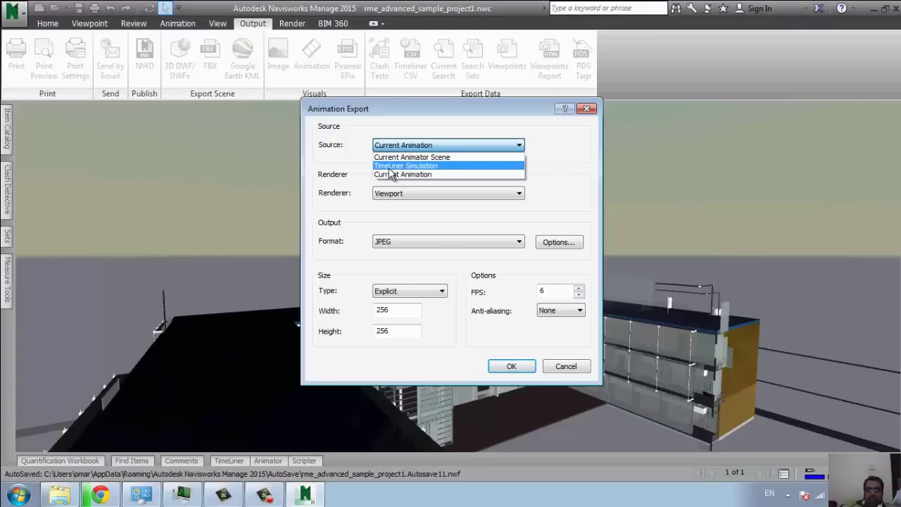
pyautogui.click(409, 207)
pyautogui.click(427, 191)
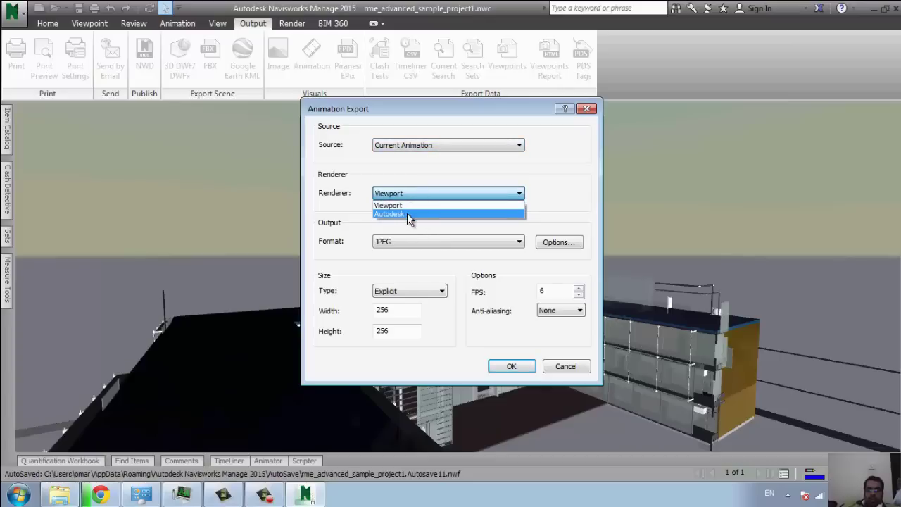
pyautogui.click(353, 242)
# Review the animation output formats and size types, keeping JPEG and Explicit, and cancel the animation export.
pyautogui.click(394, 243)
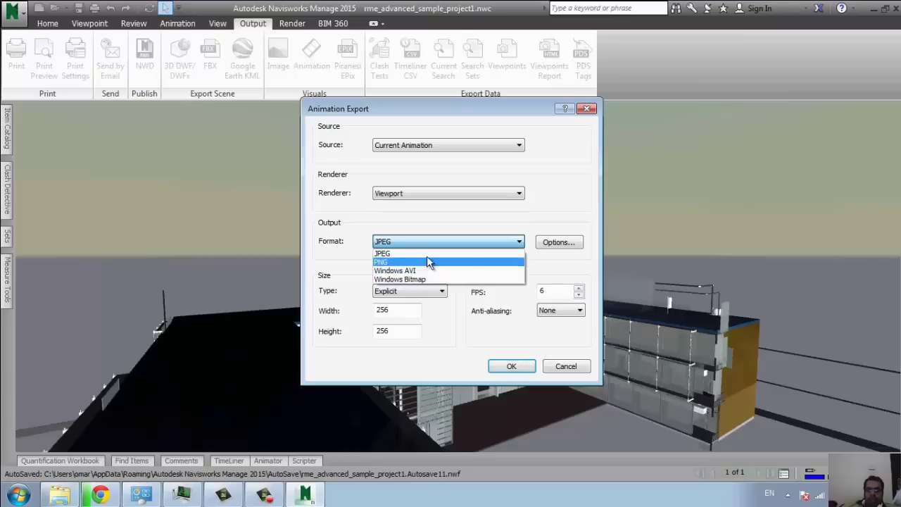
pyautogui.click(426, 255)
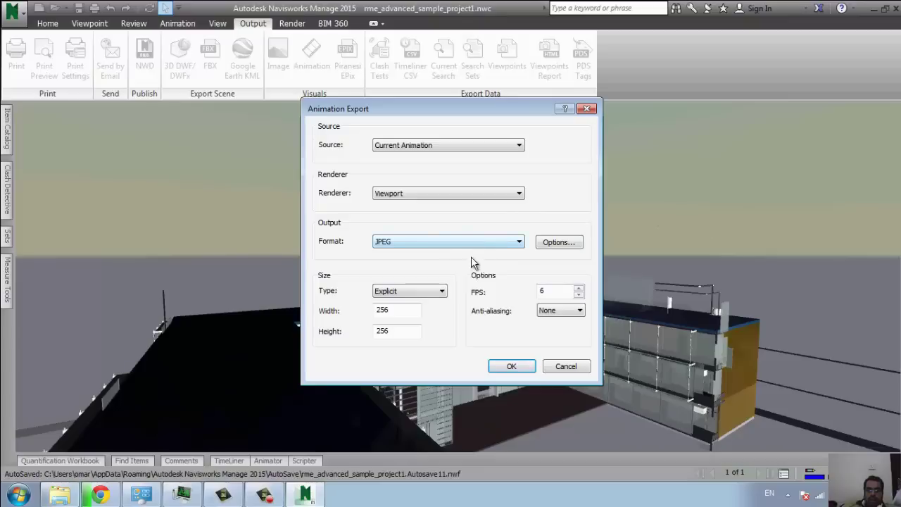
pyautogui.click(423, 290)
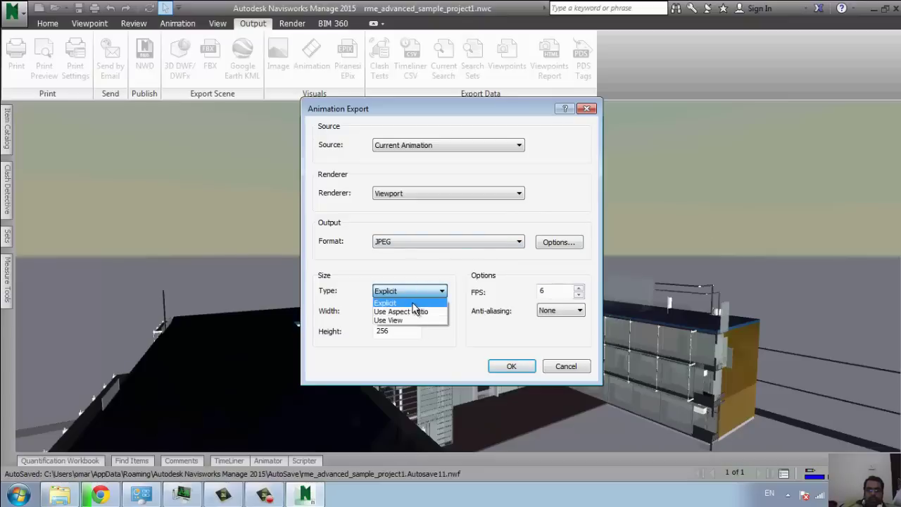
pyautogui.click(413, 304)
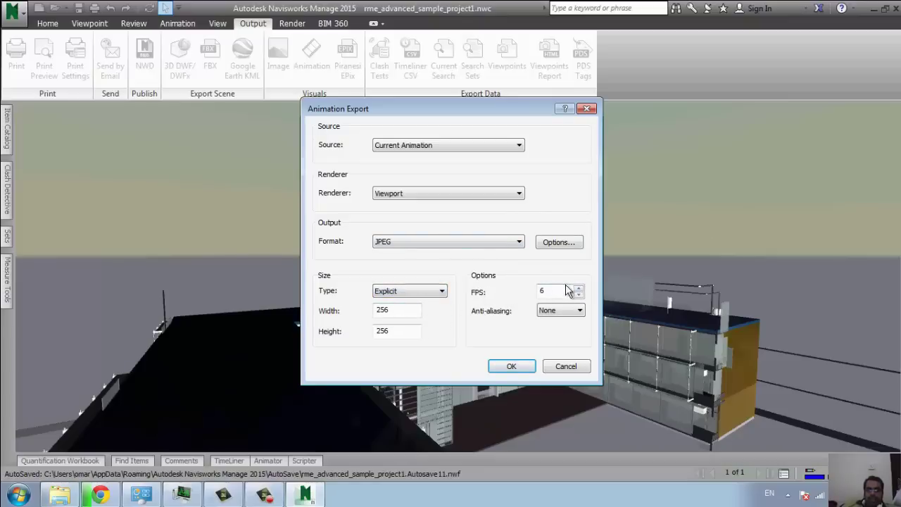
pyautogui.press('Escape')
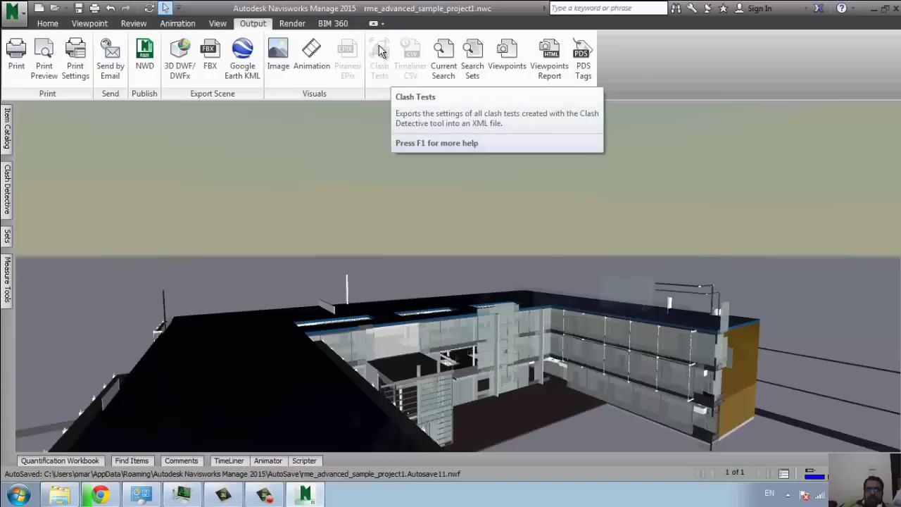
# Open the XML export of the current search and cancel it without saving a file.
pyautogui.click(443, 63)
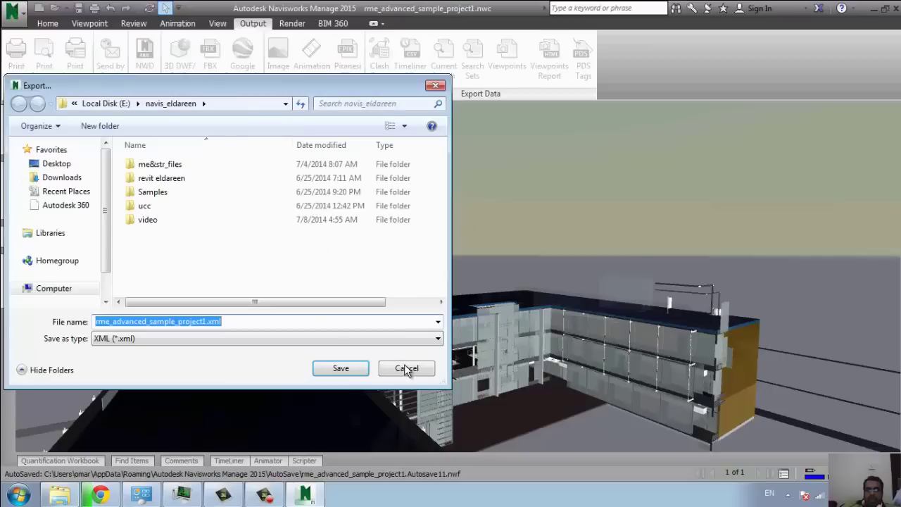
pyautogui.click(403, 367)
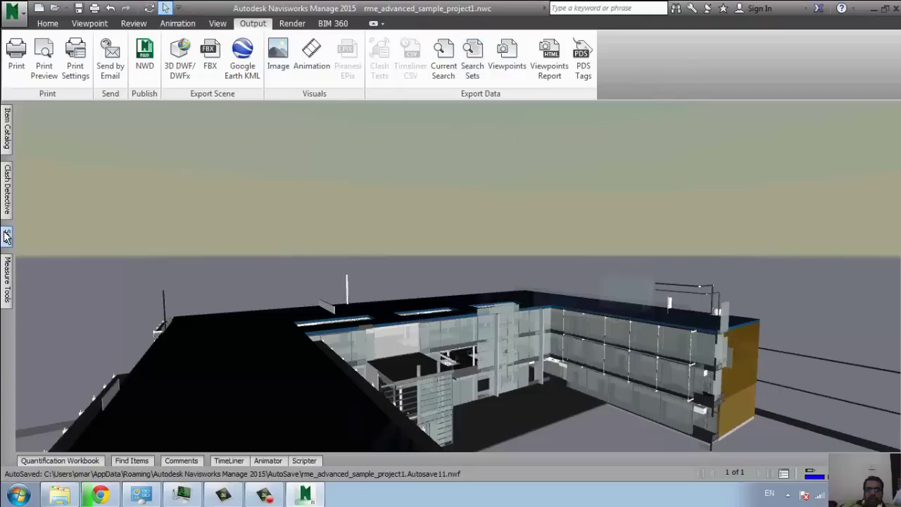
# Open the XML viewpoints export and the HTML viewpoints report export, and cancel both without saving a file.
pyautogui.moveTo(7, 237)
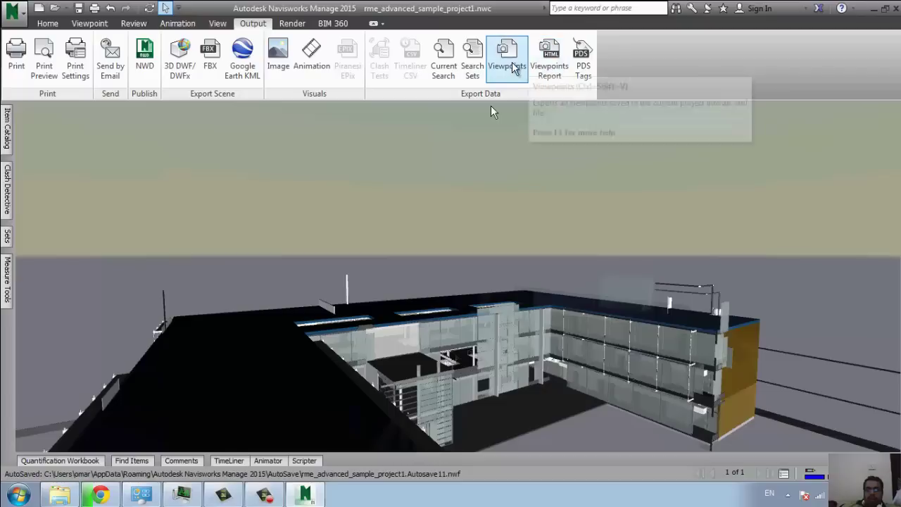
pyautogui.click(511, 65)
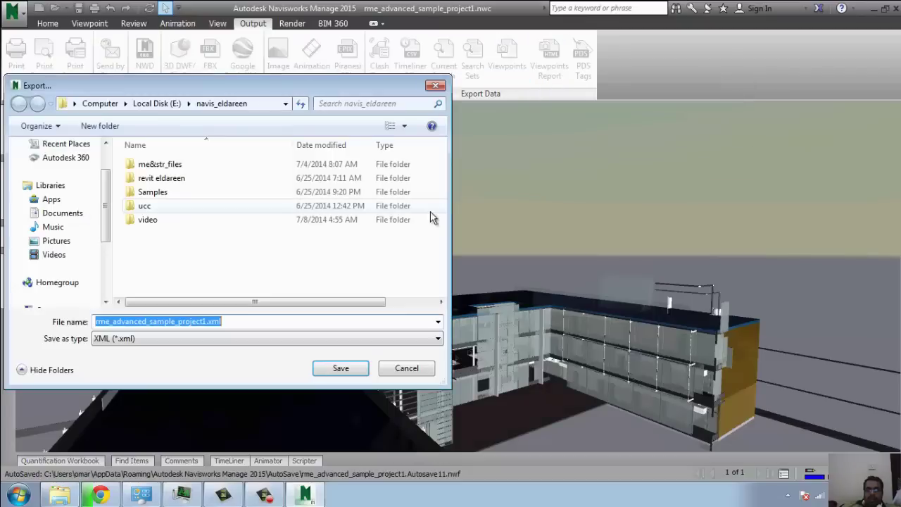
pyautogui.click(406, 369)
pyautogui.click(550, 60)
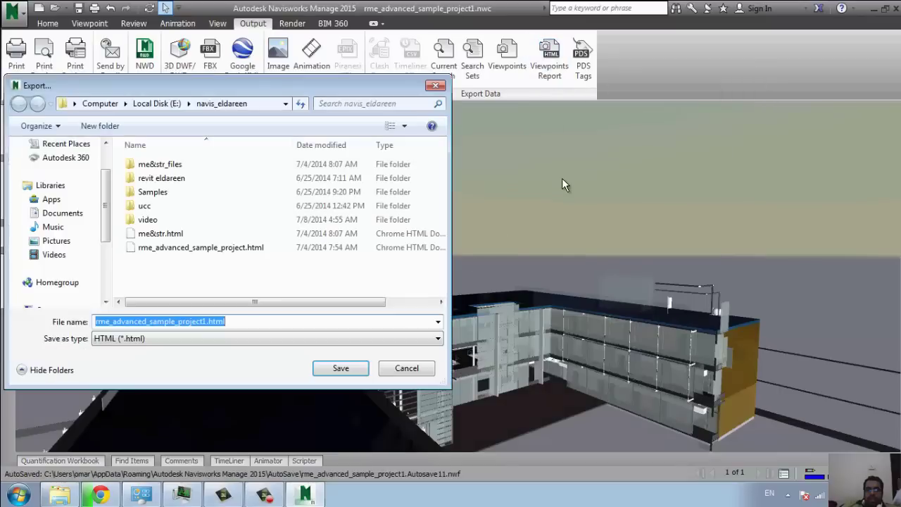
pyautogui.press('Escape')
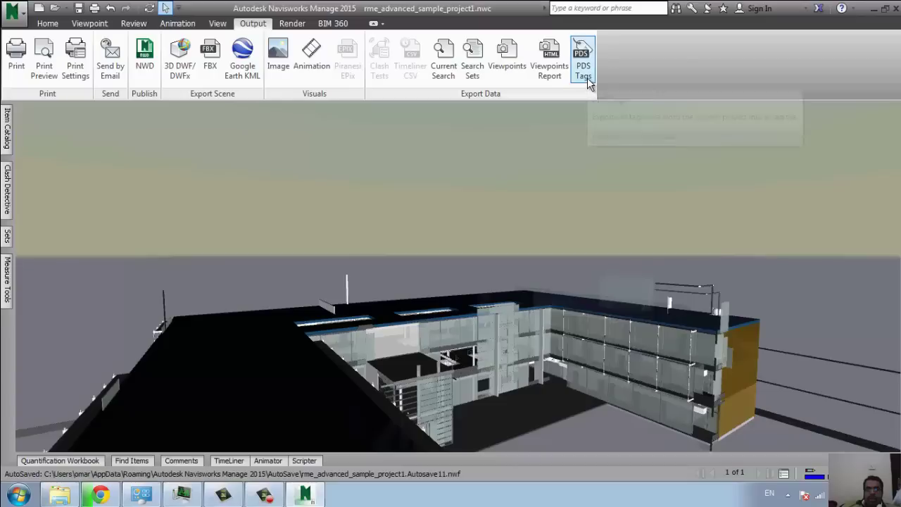
# Open the Autodesk Rendering window to show the document materials beside the building model.
pyautogui.click(292, 24)
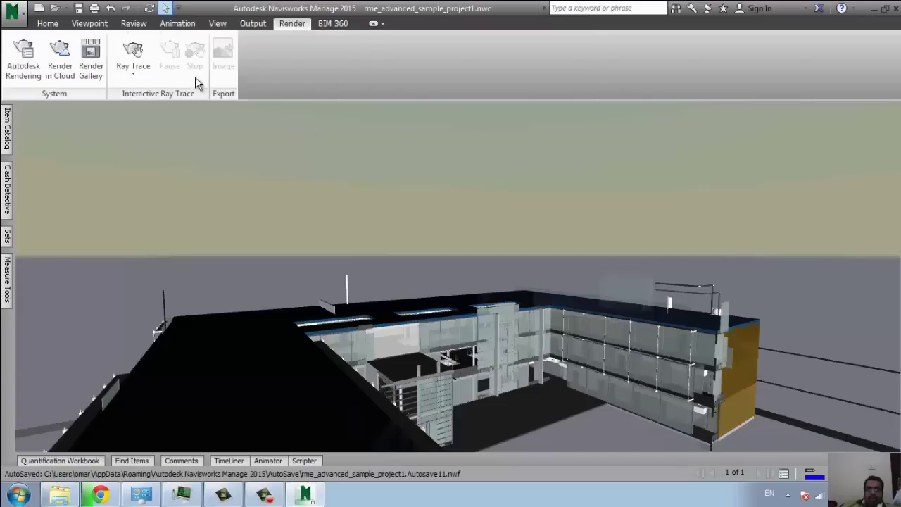
pyautogui.click(25, 73)
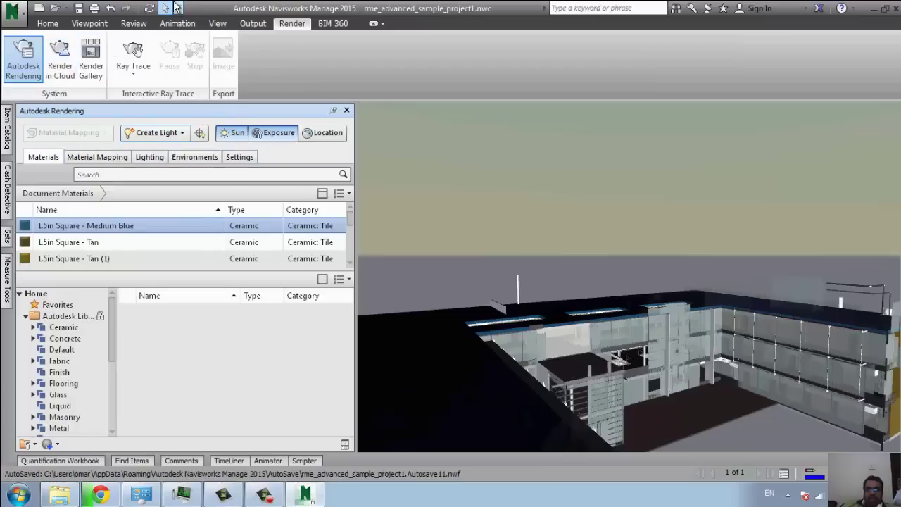
pyautogui.moveTo(589, 374); pyautogui.dragTo(423, 272)
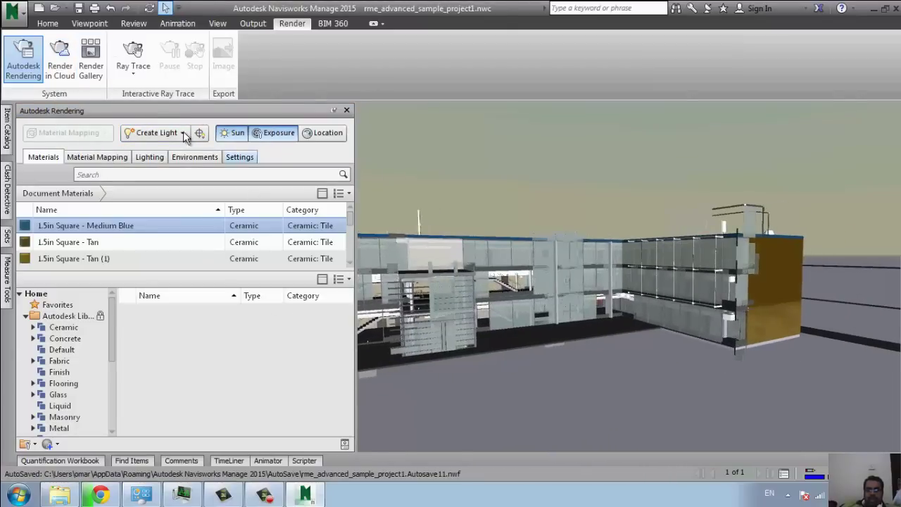
# Try the Low Quality and High Quality ray trace presets, choose Coffee Break Rendering and open the Render Gallery.
pyautogui.click(137, 81)
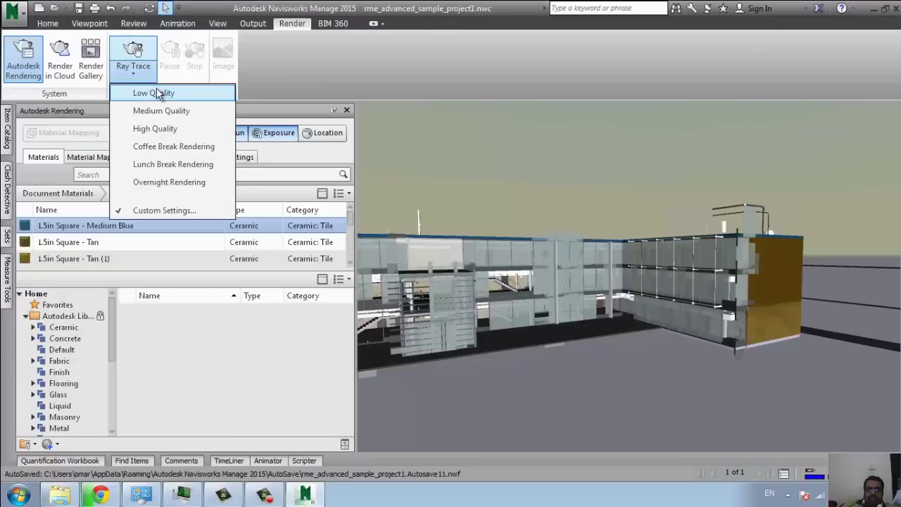
pyautogui.click(157, 93)
pyautogui.click(157, 93)
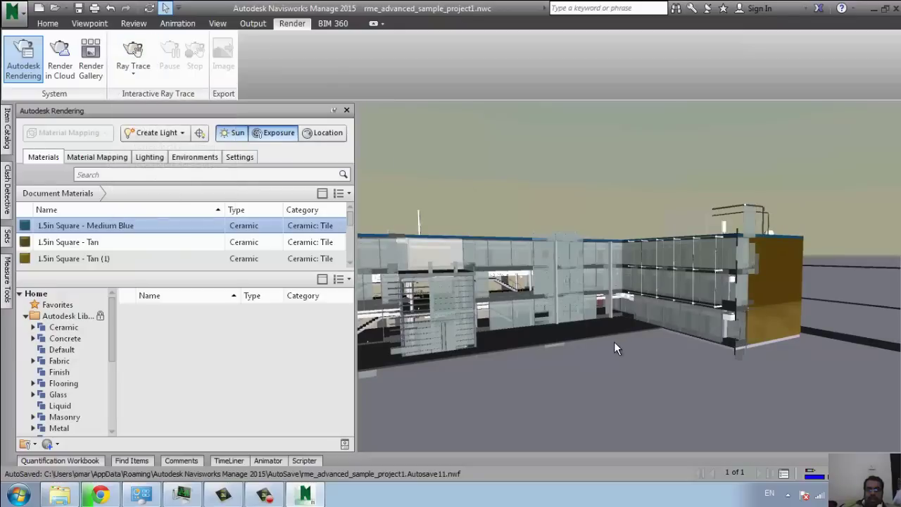
pyautogui.click(133, 73)
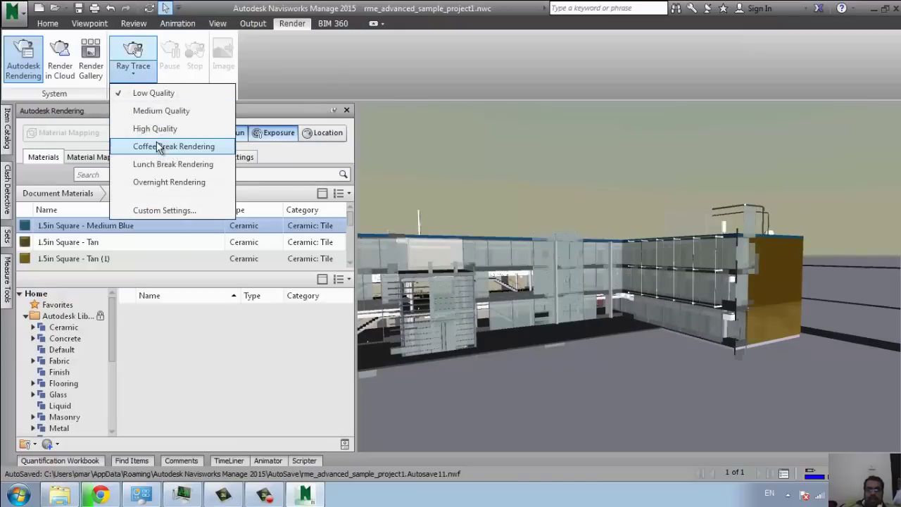
pyautogui.click(152, 128)
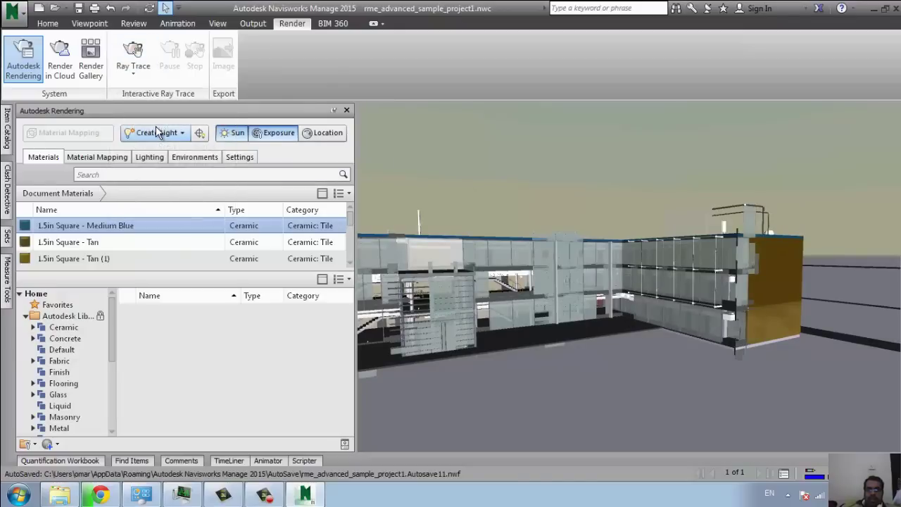
pyautogui.click(143, 77)
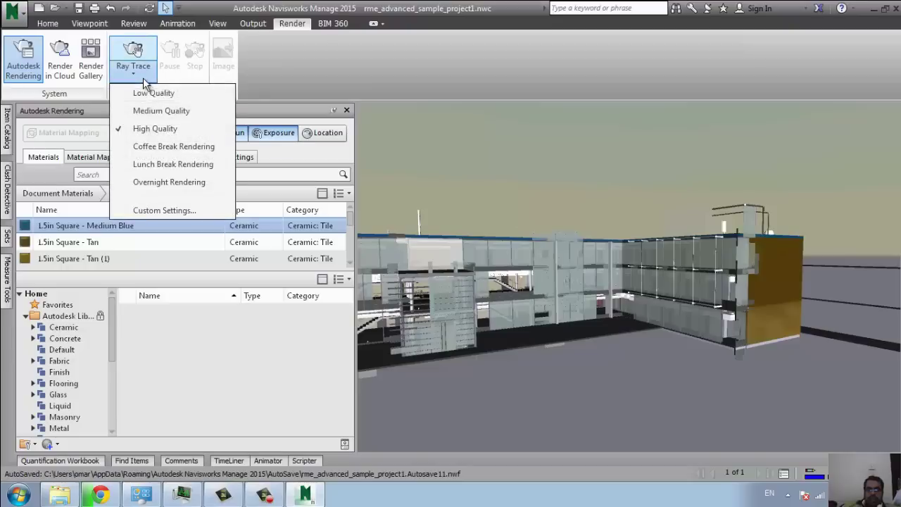
pyautogui.click(152, 149)
pyautogui.moveTo(528, 279); pyautogui.dragTo(440, 212, button='middle')
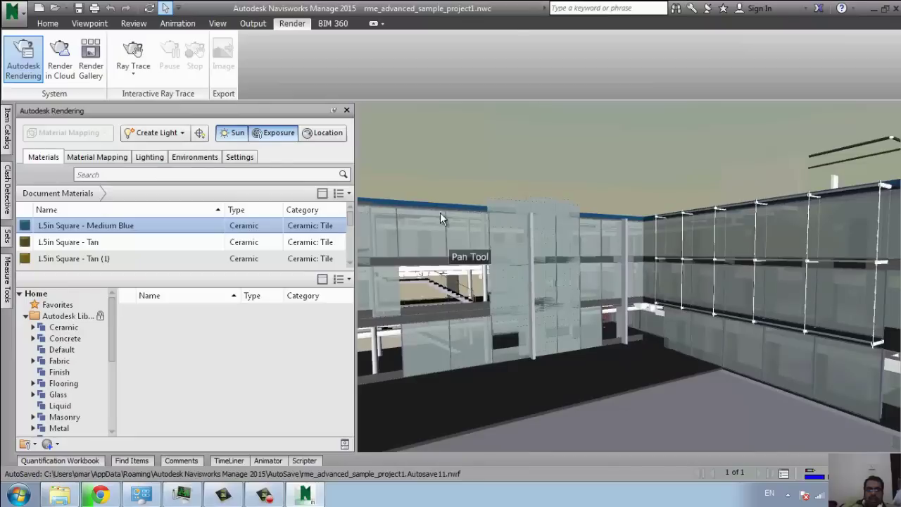
pyautogui.click(85, 67)
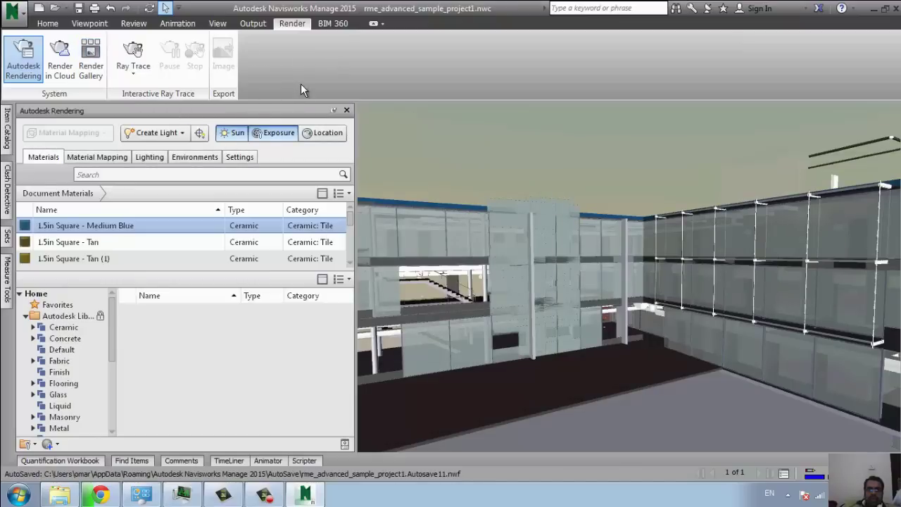
# Close the Autodesk Rendering window and bring up the animation tools.
pyautogui.click(347, 110)
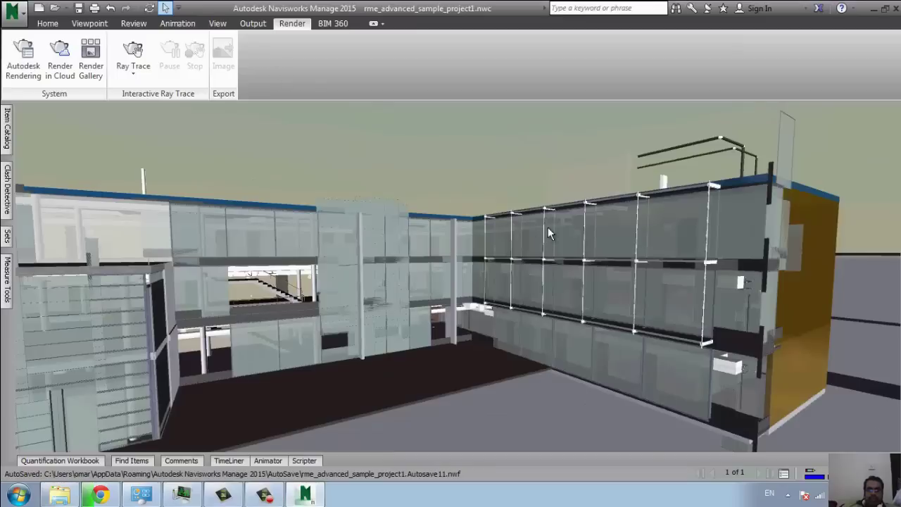
pyautogui.moveTo(547, 232); pyautogui.dragTo(360, 278, button='middle')
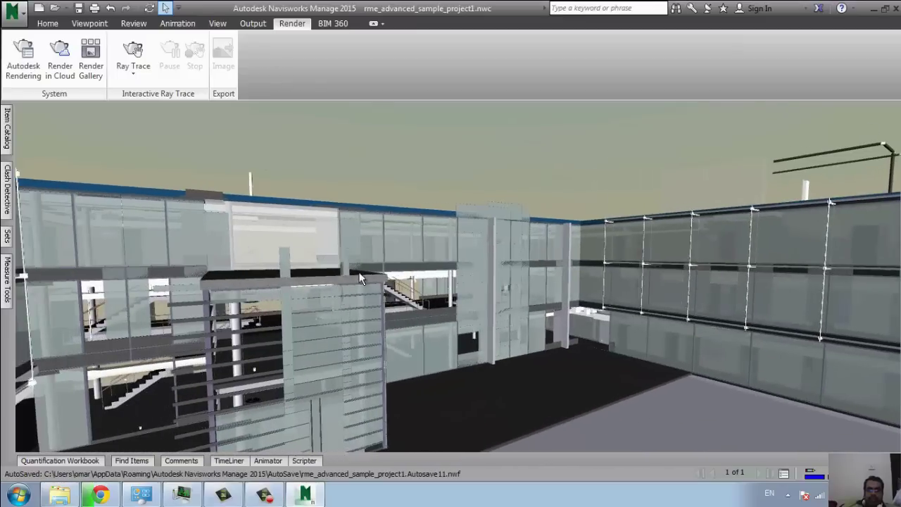
pyautogui.scroll(-5, 134, 240)
pyautogui.click(177, 24)
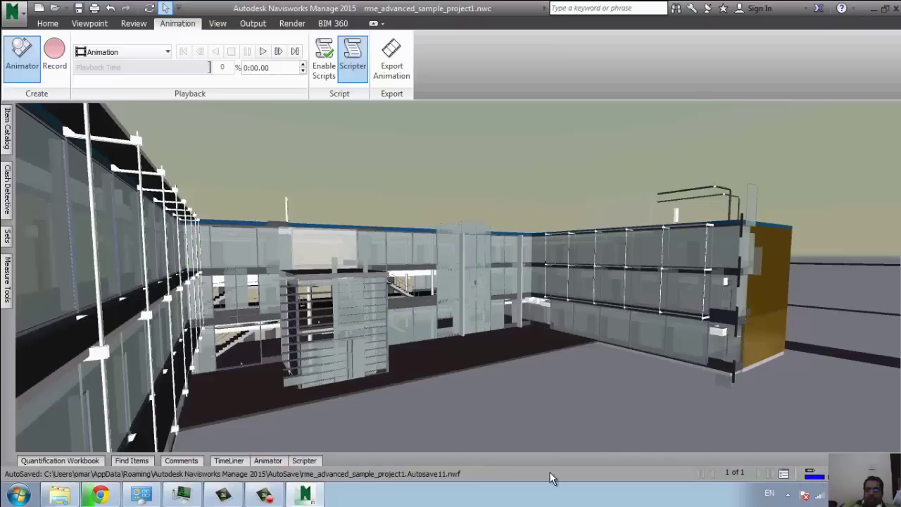
# Start Windows Task Manager and examine the running applications and the processes with their memory use.
pyautogui.rightClick(633, 492)
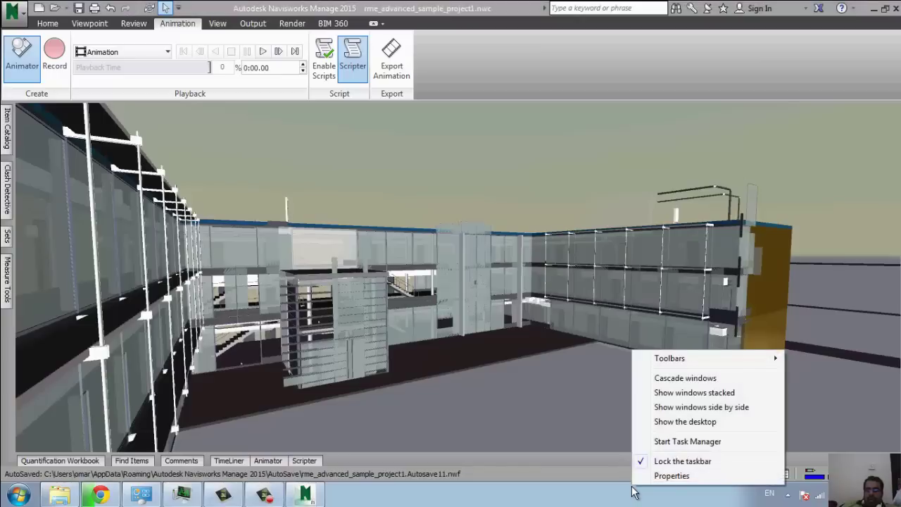
pyautogui.click(693, 444)
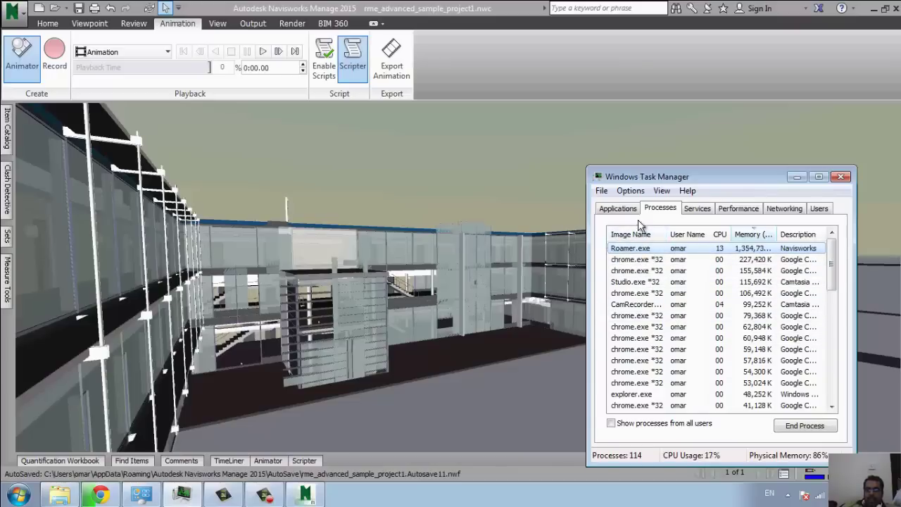
pyautogui.click(618, 209)
pyautogui.click(658, 209)
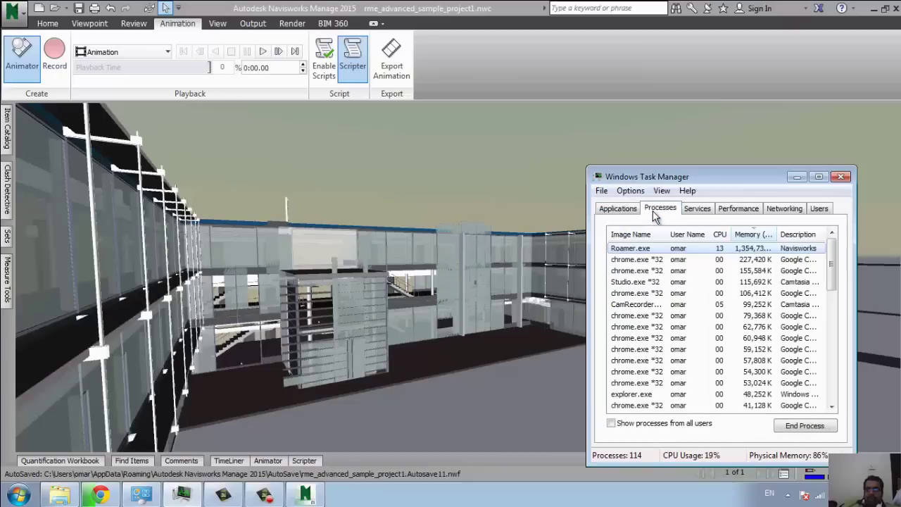
pyautogui.click(622, 209)
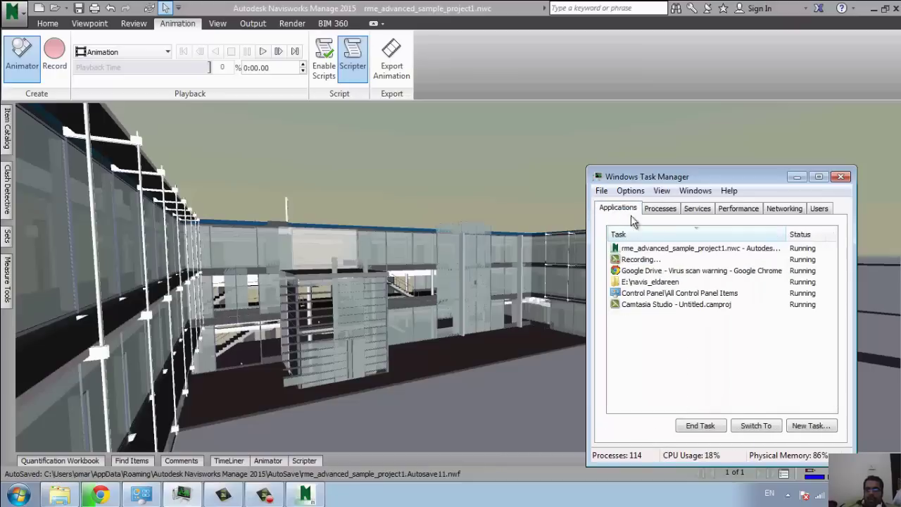
pyautogui.click(661, 208)
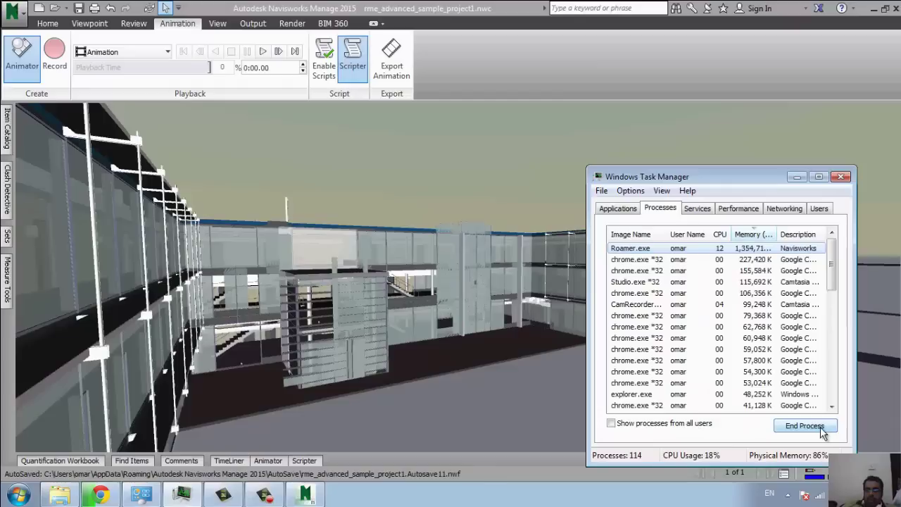
# Change the processor affinity of the Roamer.exe process, excluding CPU 5, CPU 6 and CPU 7.
pyautogui.rightClick(639, 249)
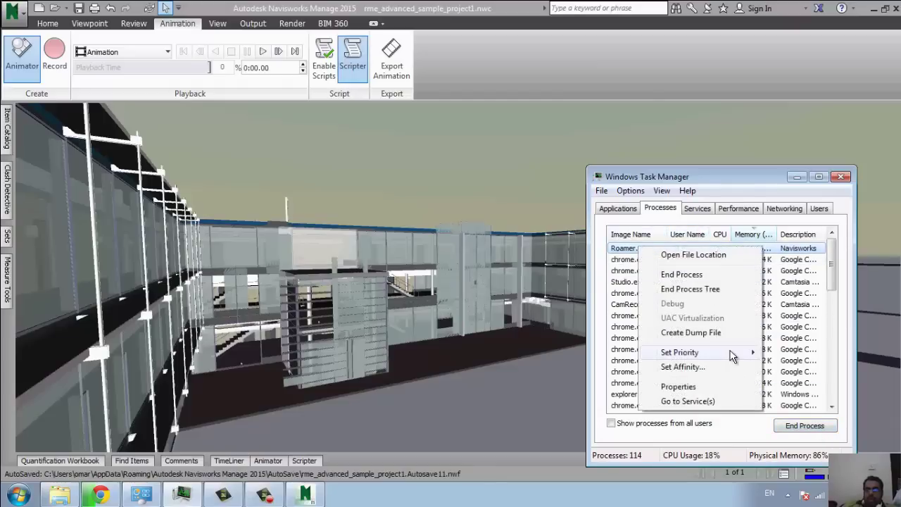
pyautogui.click(682, 367)
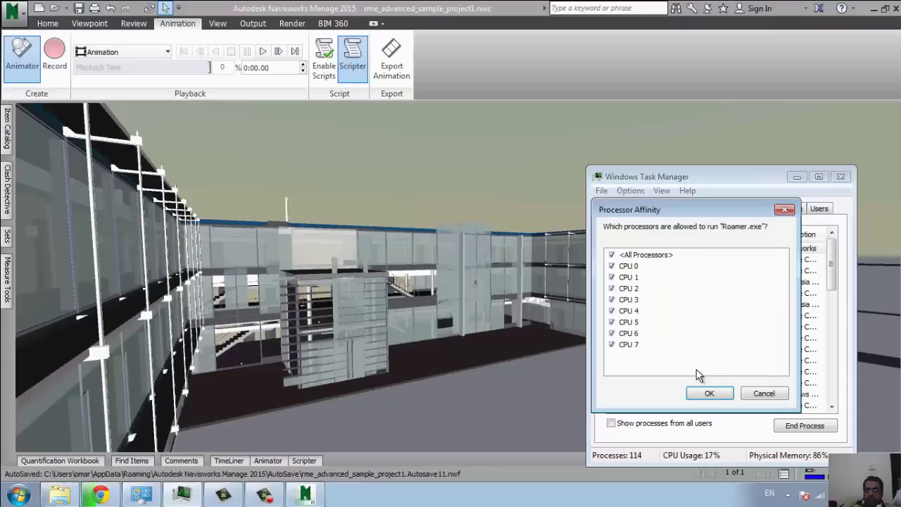
pyautogui.click(612, 344)
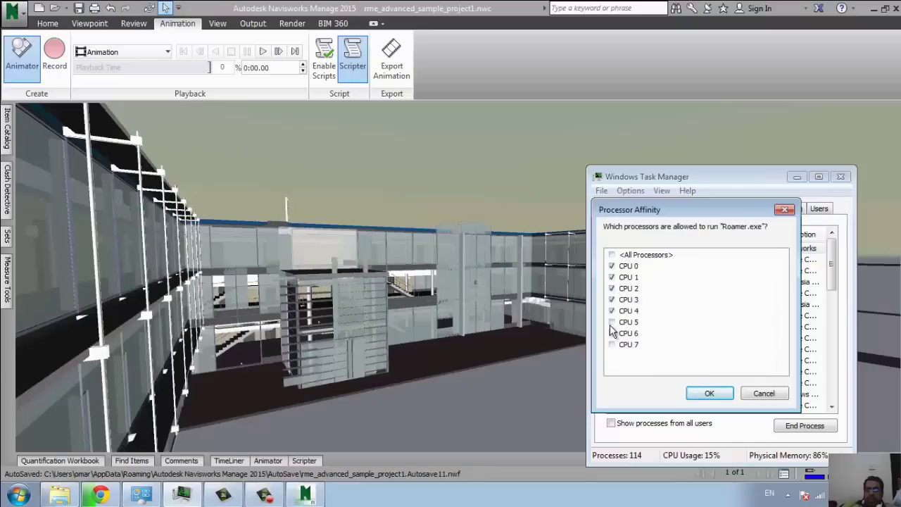
pyautogui.click(708, 393)
# Try excluding CPU 0, CPU 1 and CPU 2 for the largest chrome.exe process, cancel the change and close Task Manager.
pyautogui.click(625, 260)
pyautogui.rightClick(648, 266)
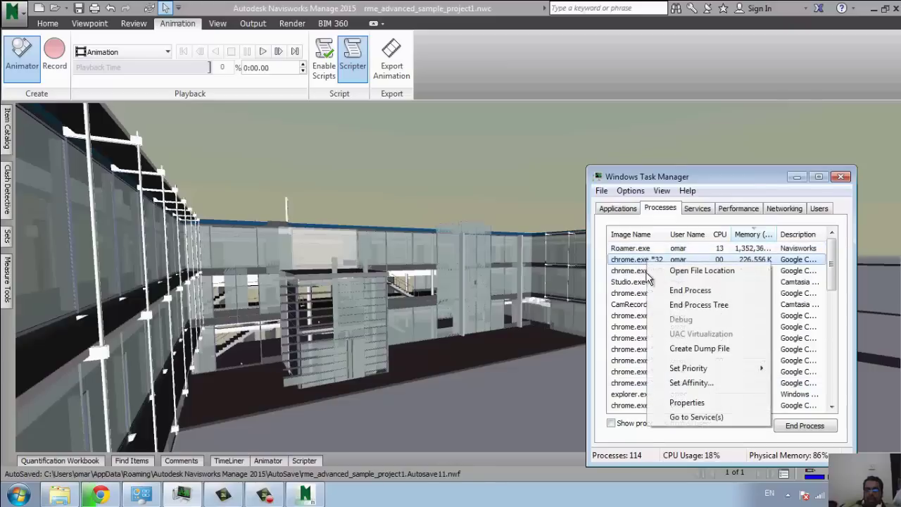
pyautogui.click(697, 383)
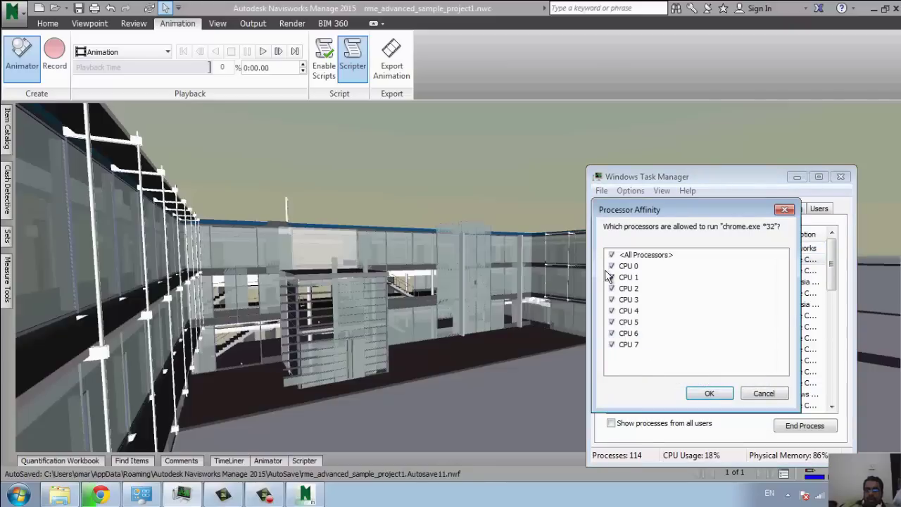
pyautogui.click(612, 288)
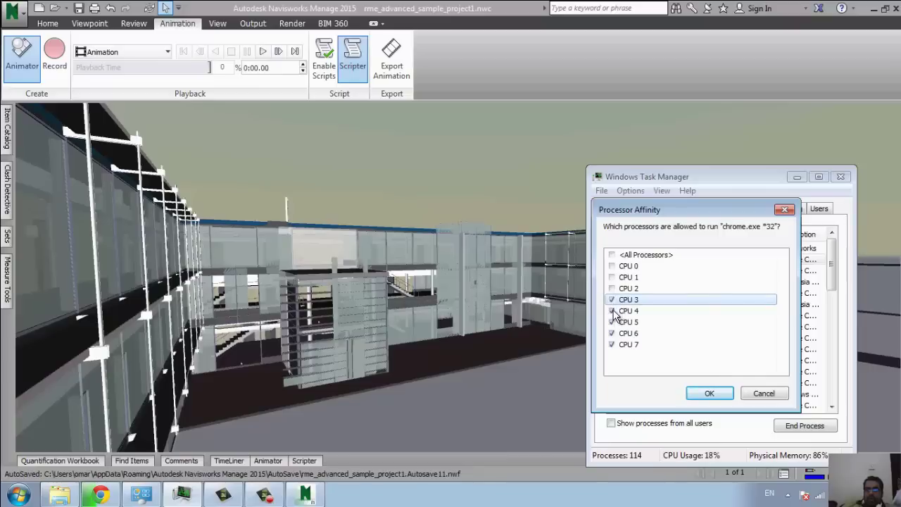
pyautogui.click(757, 394)
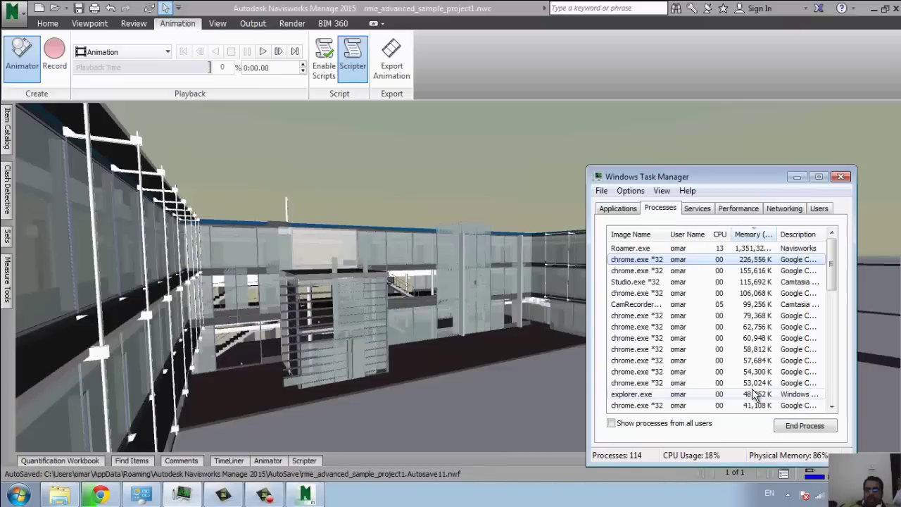
pyautogui.hotkey('alt', 'F4')
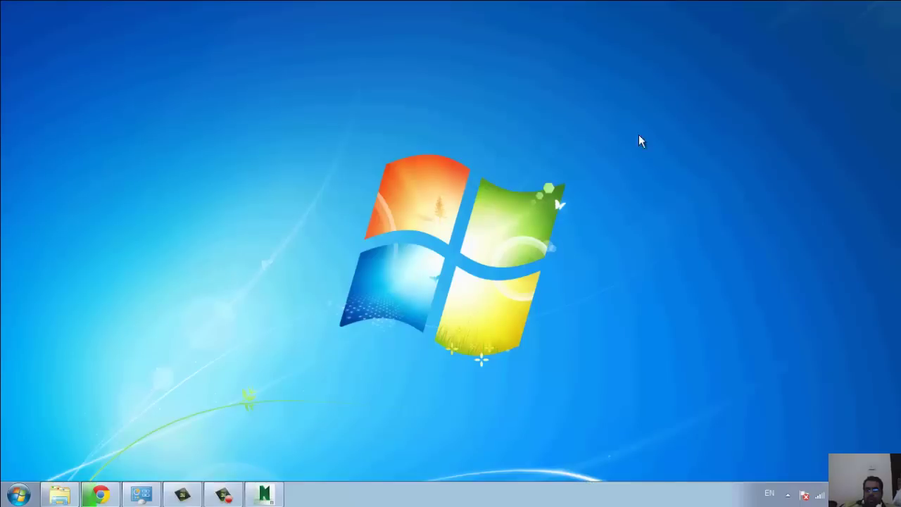
# Add the CPU Meter gadget to the Windows desktop and close the Camtasia Studio welcome dialog.
pyautogui.rightClick(797, 81)
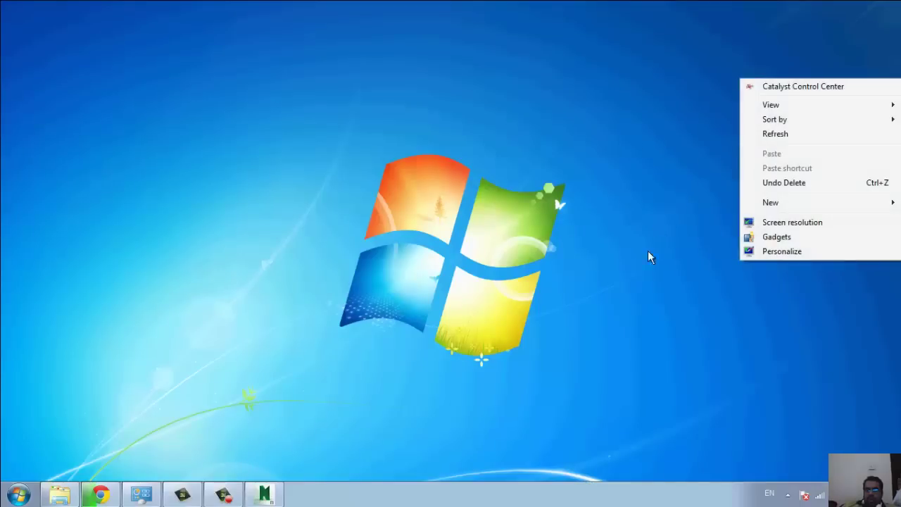
pyautogui.click(776, 237)
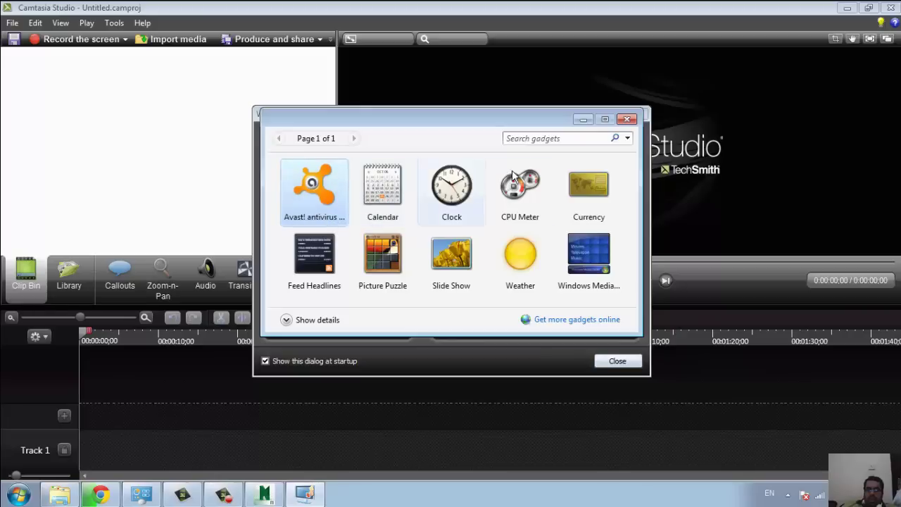
pyautogui.click(523, 180)
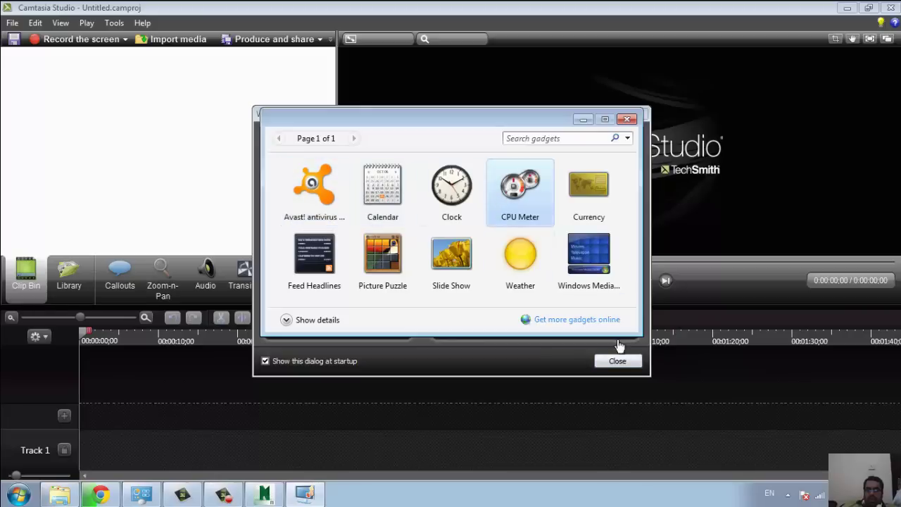
pyautogui.doubleClick(522, 191)
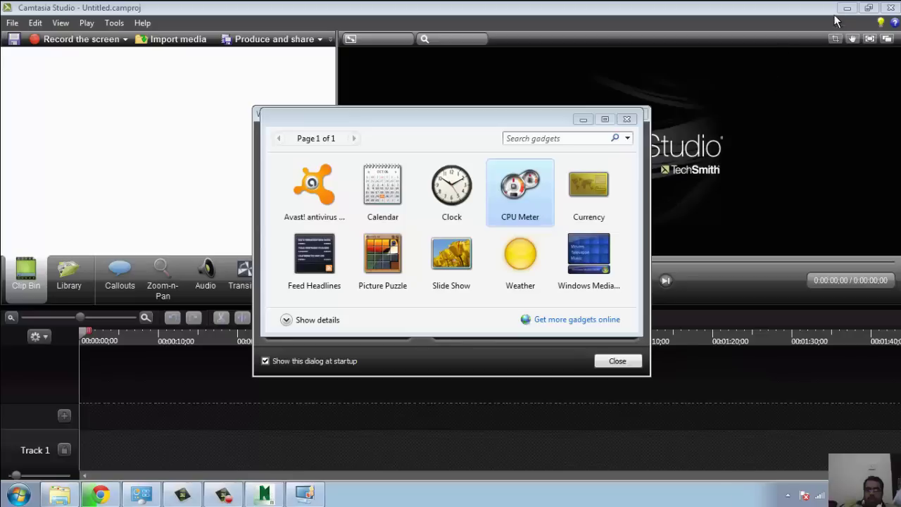
pyautogui.click(612, 363)
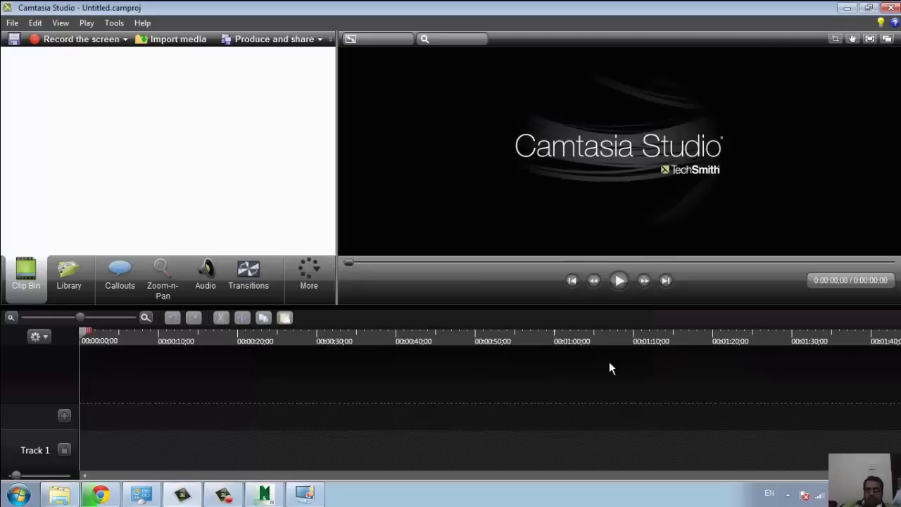
# Show the Windows desktop and add the CPU Meter gadget from the gadget gallery.
pyautogui.press('super+d')
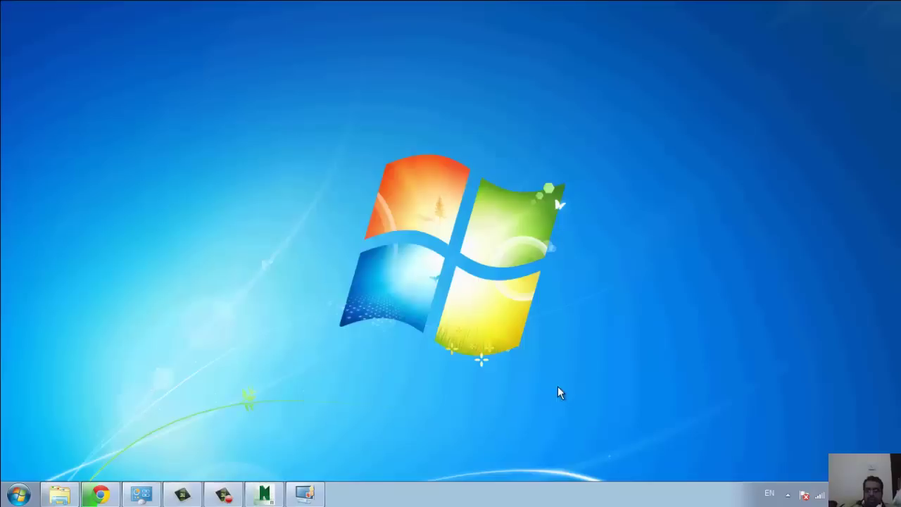
pyautogui.rightClick(730, 198)
pyautogui.click(803, 354)
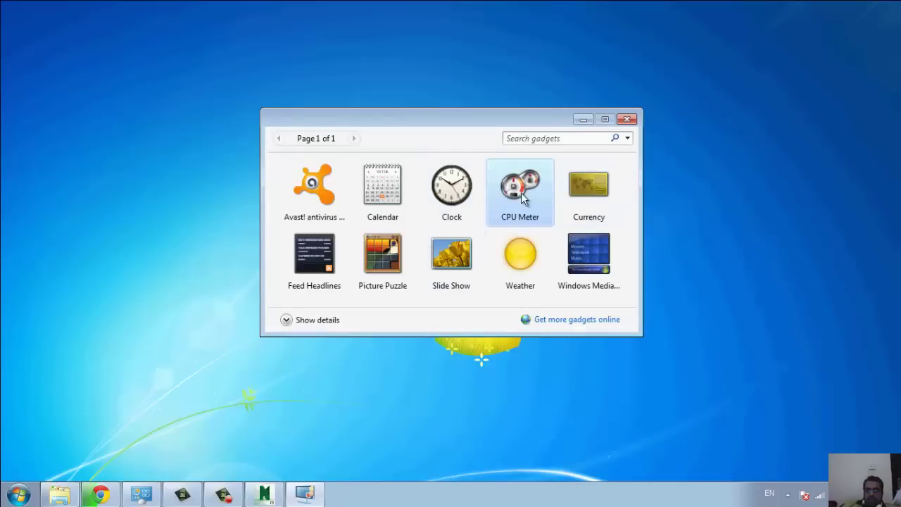
pyautogui.rightClick(519, 191)
pyautogui.click(537, 197)
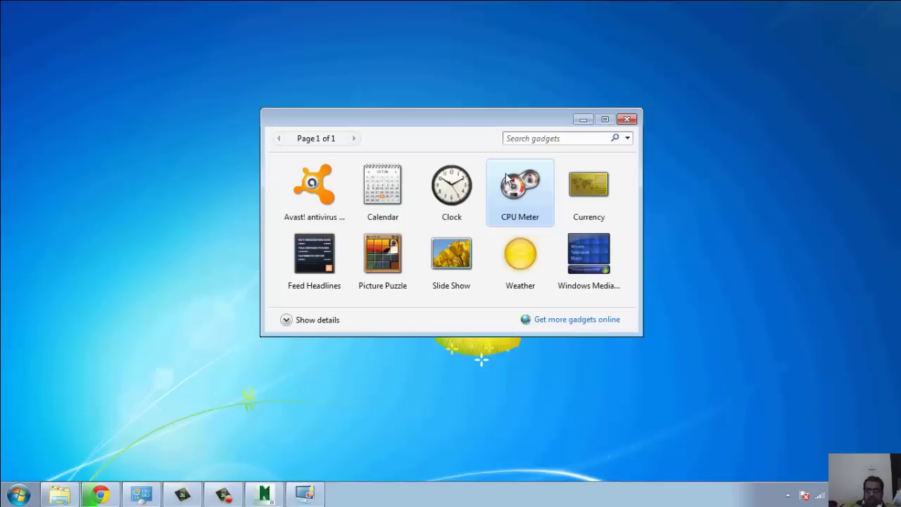
pyautogui.click(447, 197)
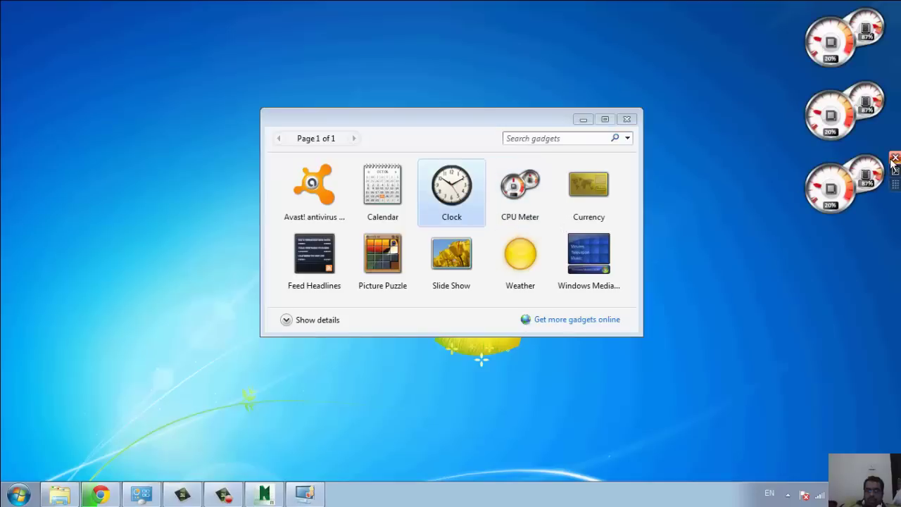
# Remove the two extra CPU Meter gadgets from the desktop, keeping the topmost one, and close the gadget gallery.
pyautogui.click(895, 165)
pyautogui.moveTo(845, 109)
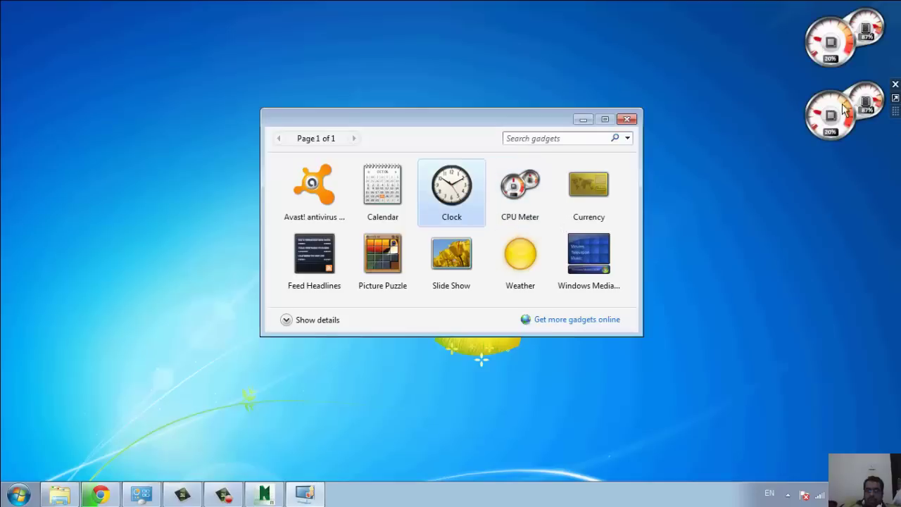
pyautogui.click(895, 84)
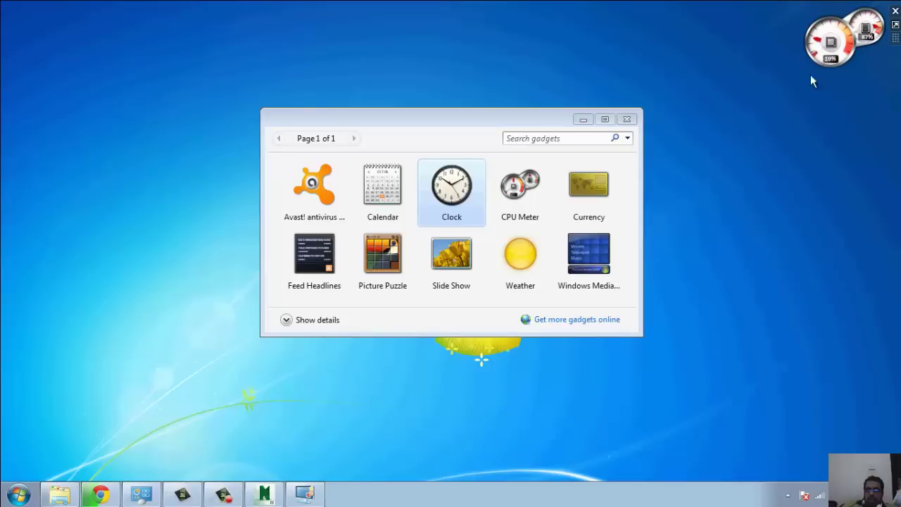
pyautogui.click(627, 119)
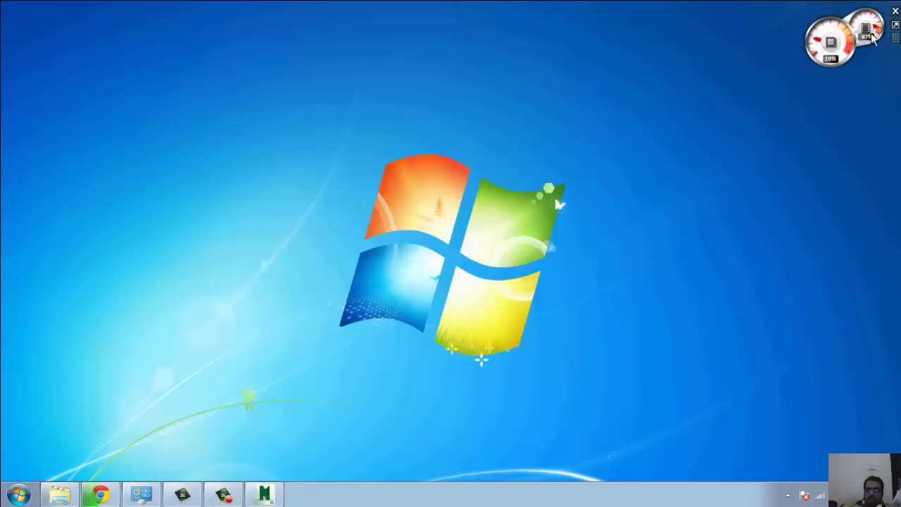
# Switch to Navisworks Manage and open the Global Options for the sample project.
pyautogui.click(264, 495)
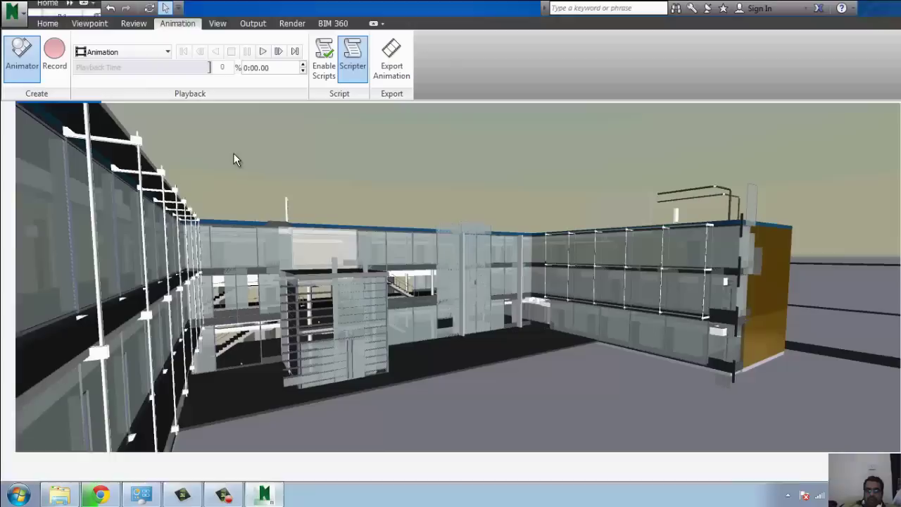
pyautogui.rightClick(369, 130)
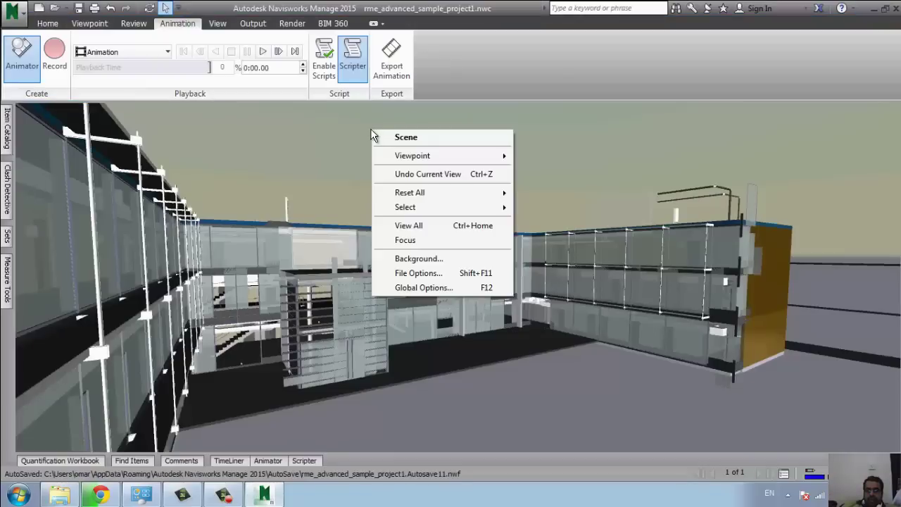
pyautogui.click(298, 142)
pyautogui.rightClick(427, 172)
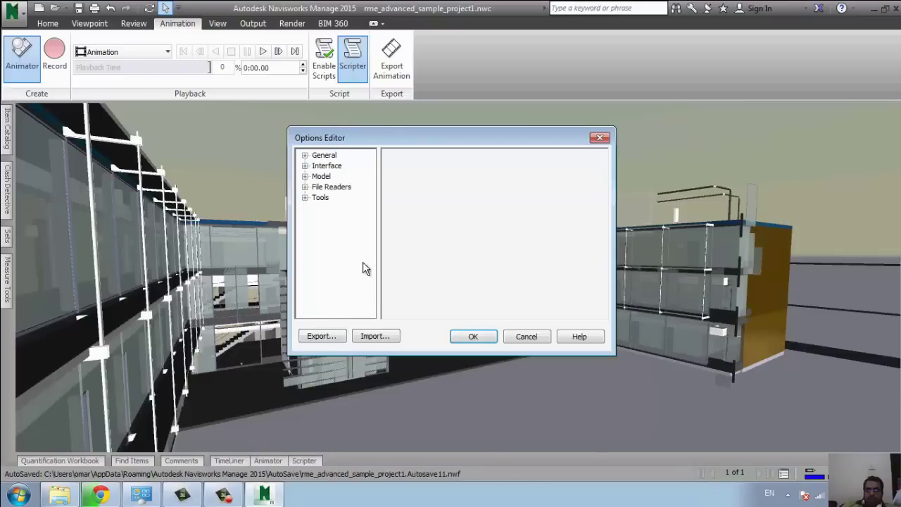
# Examine the General options for Undo, Locations, Local Caching and Environment, including the project directory browser.
pyautogui.click(305, 156)
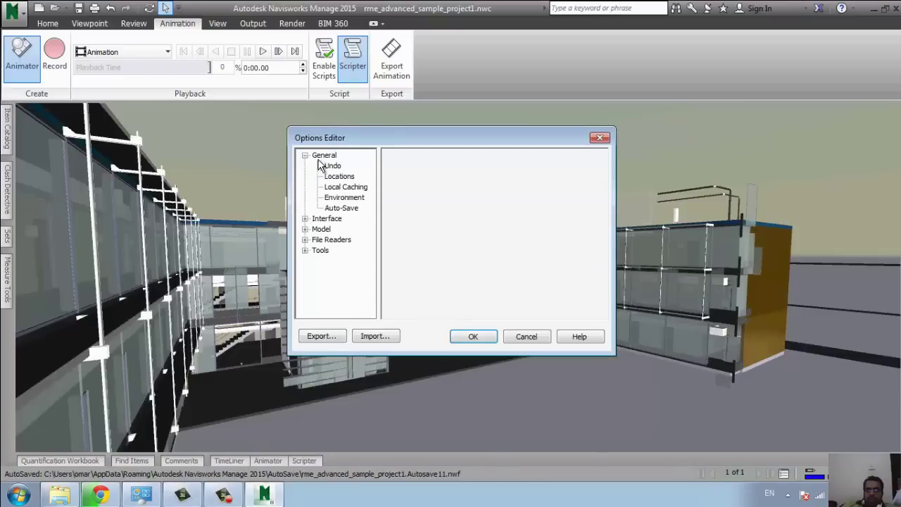
pyautogui.click(324, 157)
pyautogui.click(330, 165)
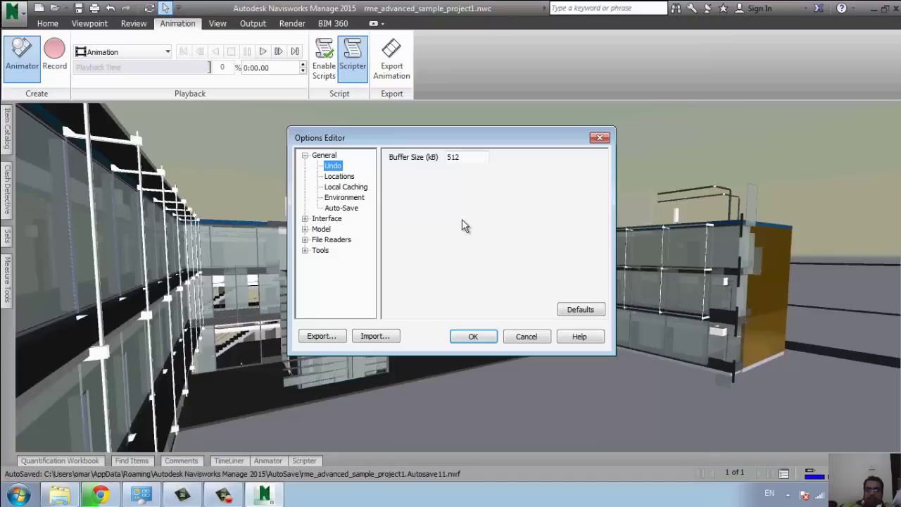
pyautogui.press('Down')
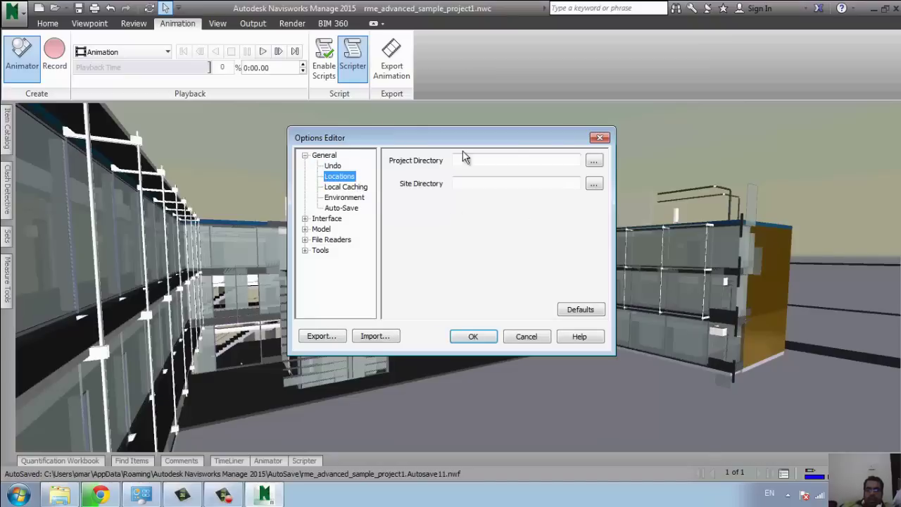
pyautogui.click(594, 159)
pyautogui.click(506, 328)
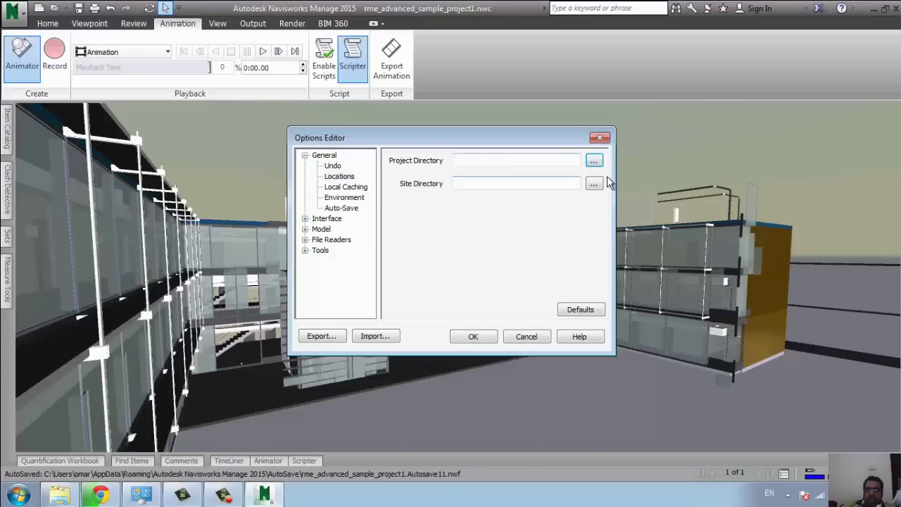
pyautogui.click(342, 186)
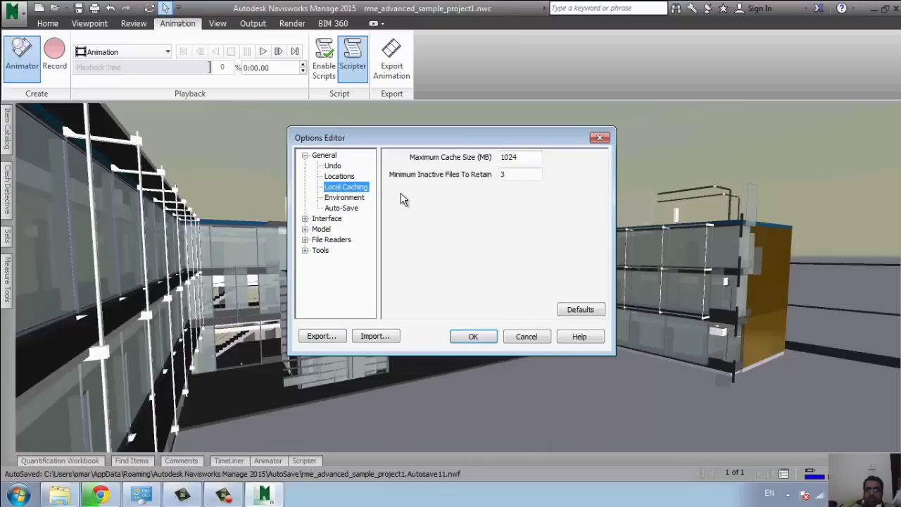
pyautogui.click(345, 197)
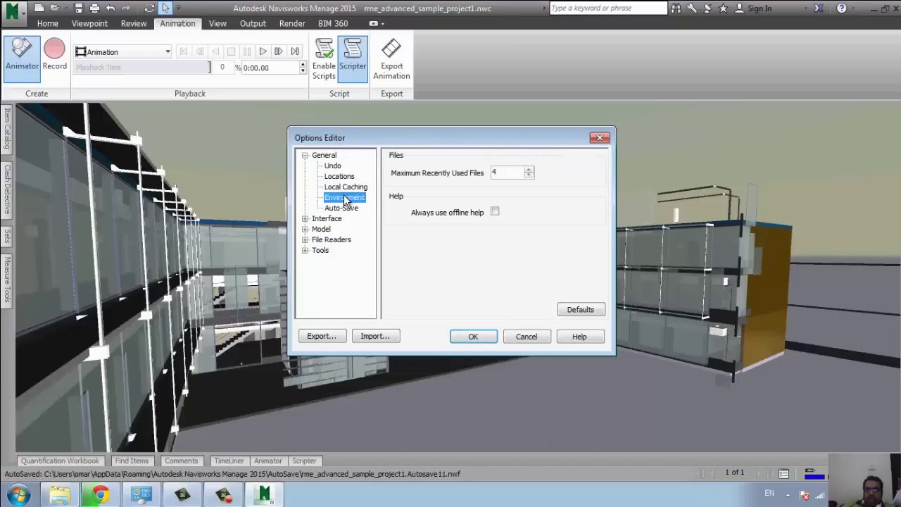
# Examine the Auto-Save options, including the file location, disk space management, save frequency and version history.
pyautogui.click(343, 210)
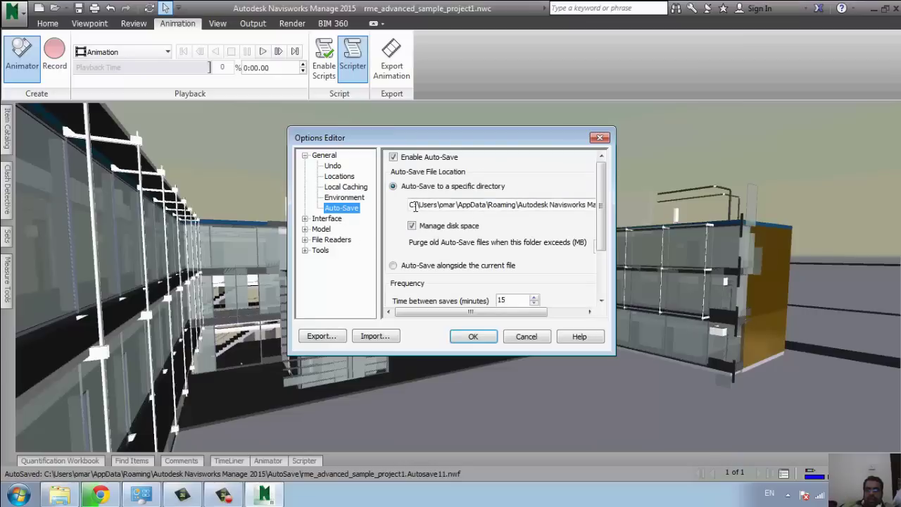
pyautogui.moveTo(411, 205); pyautogui.dragTo(354, 202)
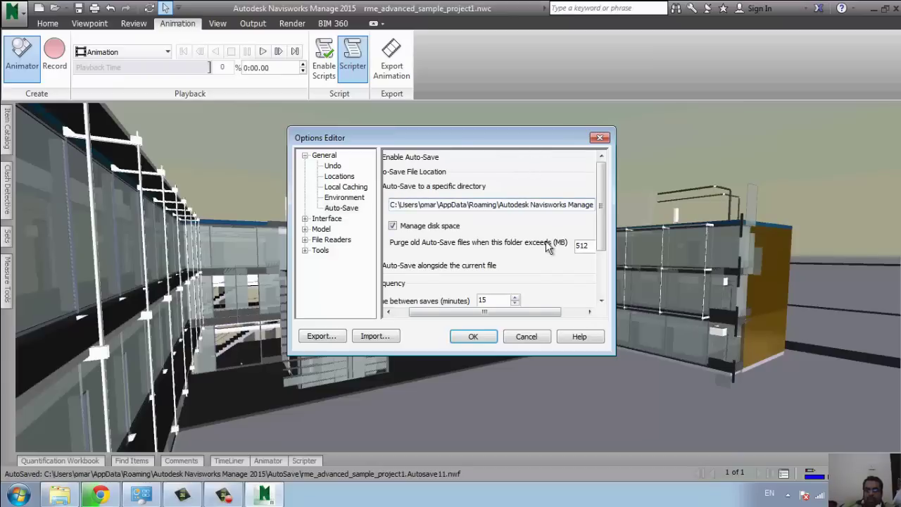
pyautogui.click(602, 299)
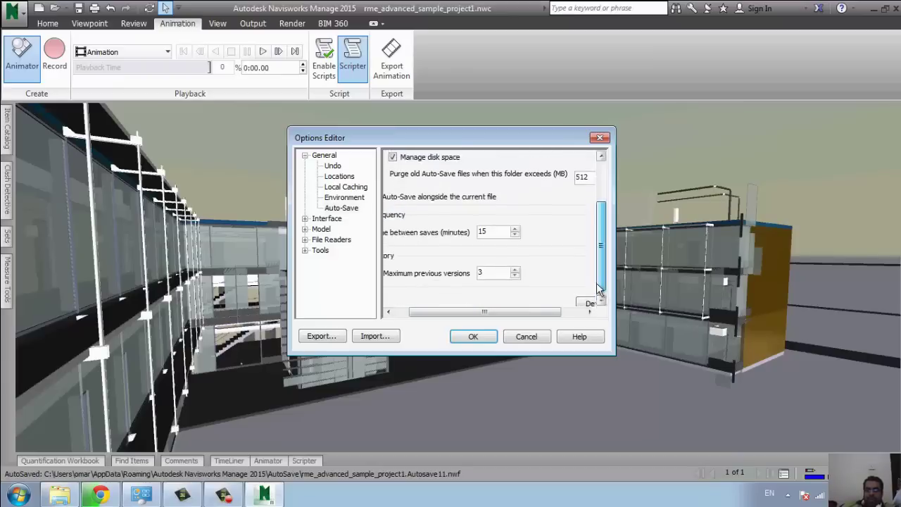
pyautogui.moveTo(598, 289); pyautogui.dragTo(601, 243)
pyautogui.moveTo(417, 312); pyautogui.dragTo(405, 312)
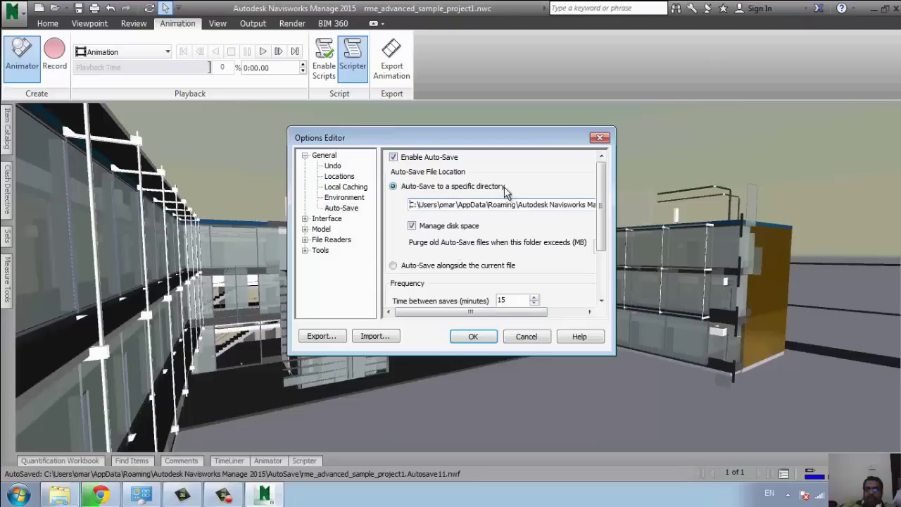
# Examine the Interface options for Display Units, Selection, Measure, Snapping and Viewpoint Defaults.
pyautogui.click(325, 219)
pyautogui.click(304, 219)
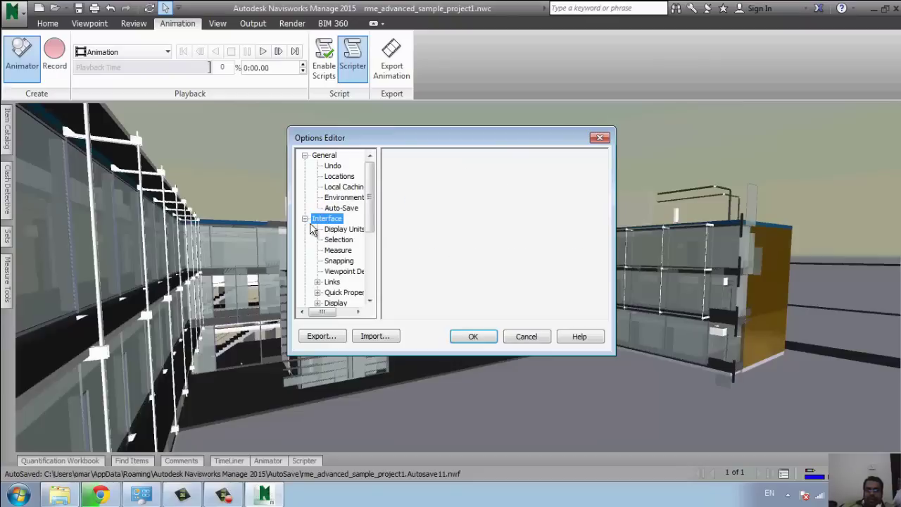
pyautogui.click(345, 230)
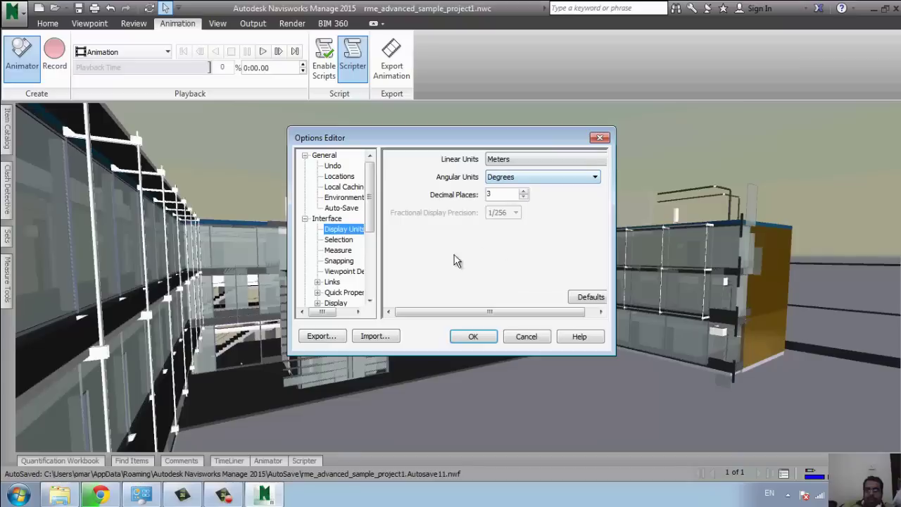
pyautogui.press('Down')
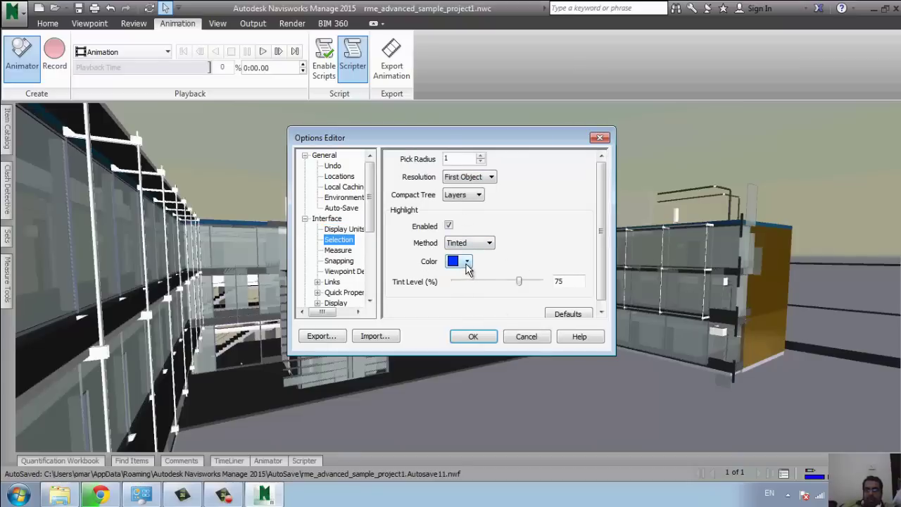
pyautogui.press('Down')
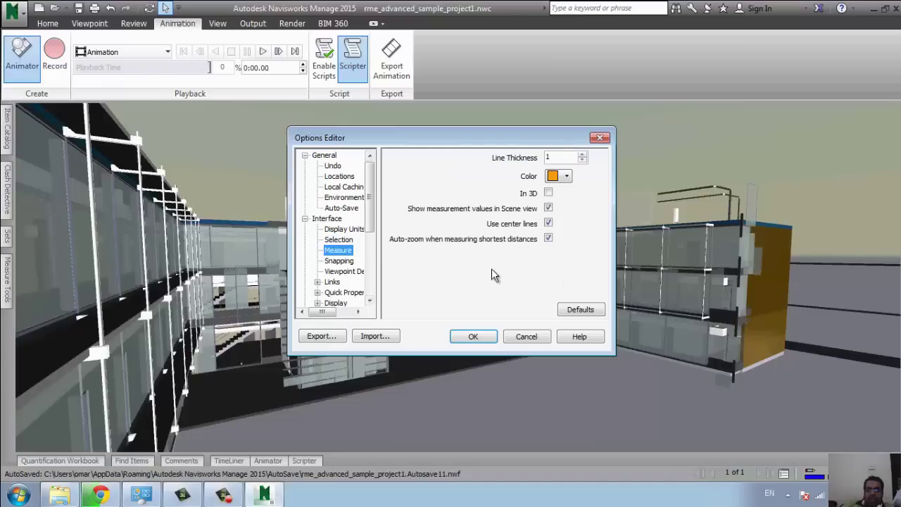
pyautogui.scroll(-1, 368, 215)
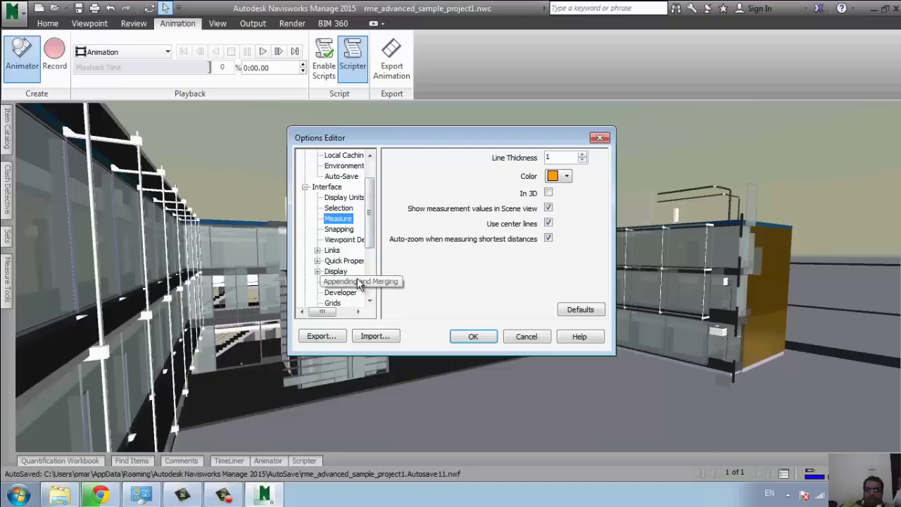
pyautogui.click(340, 231)
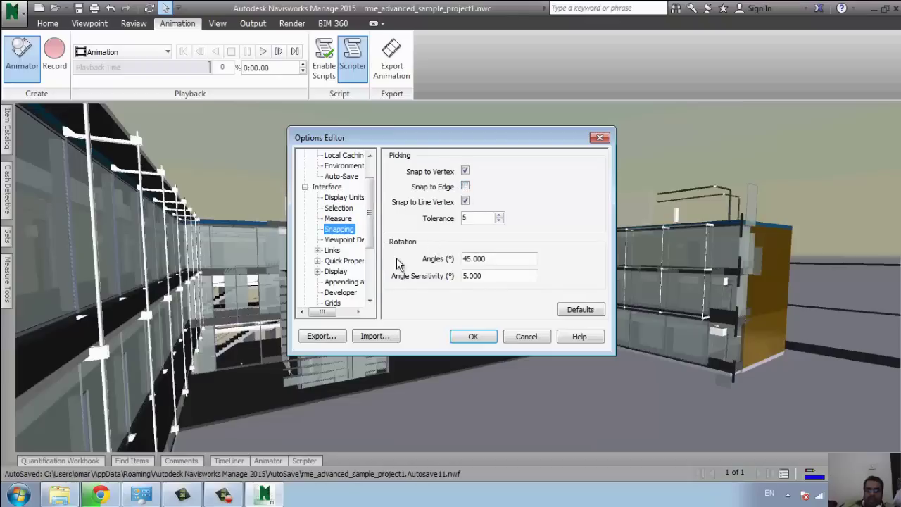
pyautogui.click(341, 239)
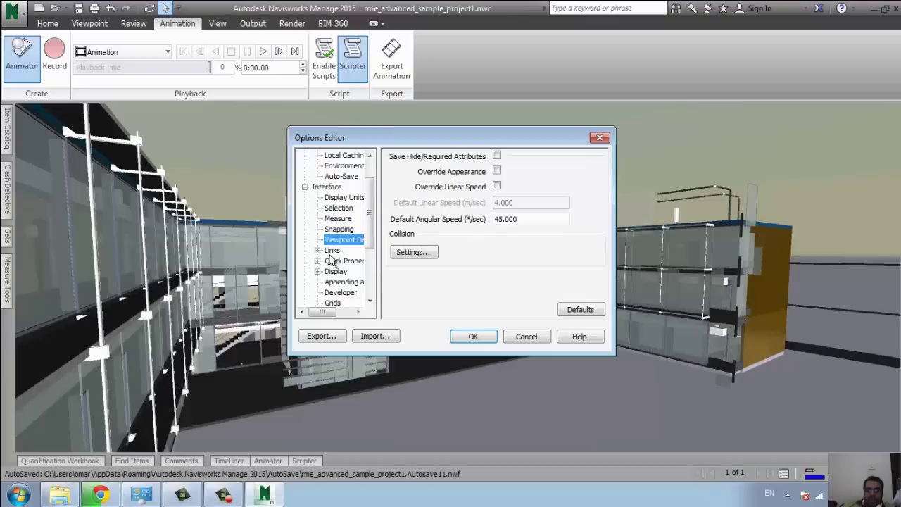
pyautogui.scroll(-3, 328, 262)
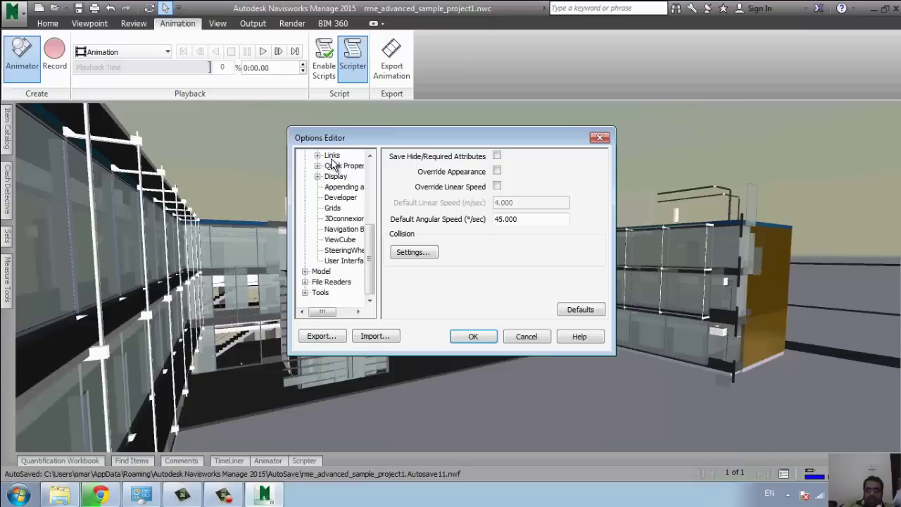